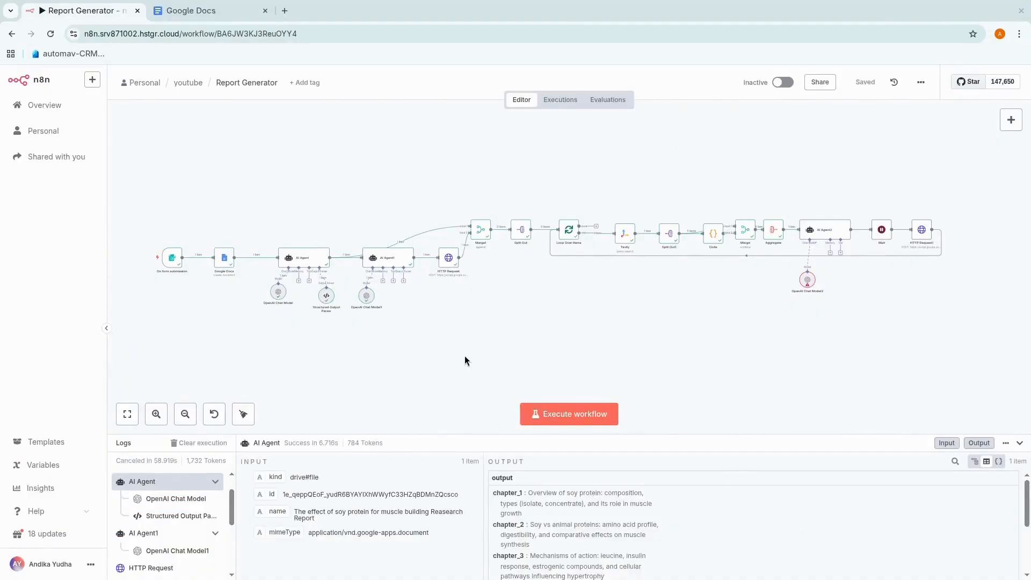
Execute the report workflow and submit its test form with the topic "The effect of soy protein for muscle building", then close the form window
{"action": "left_click", "coordinate": [569, 414]}
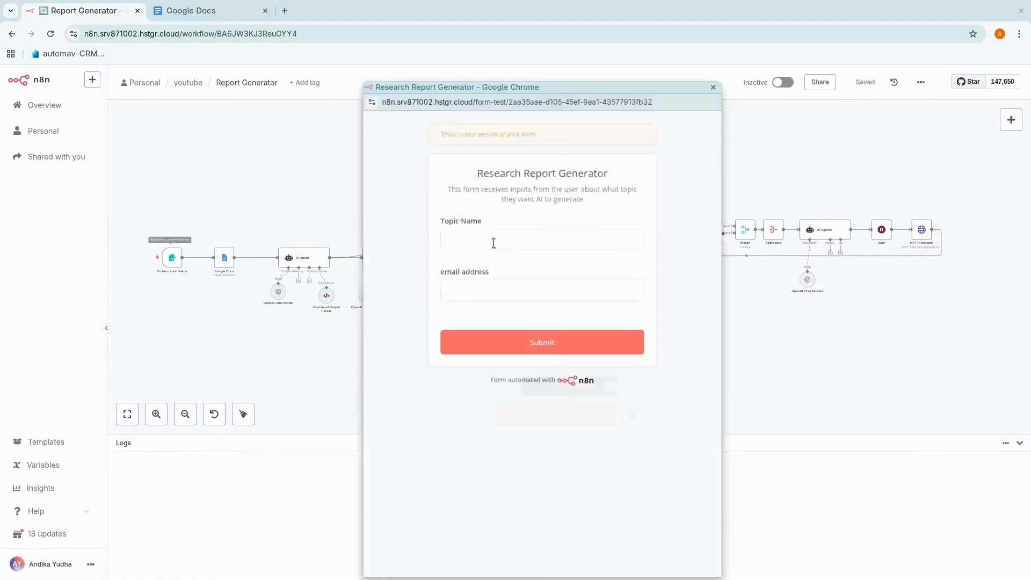
{"action": "left_click", "coordinate": [500, 220]}
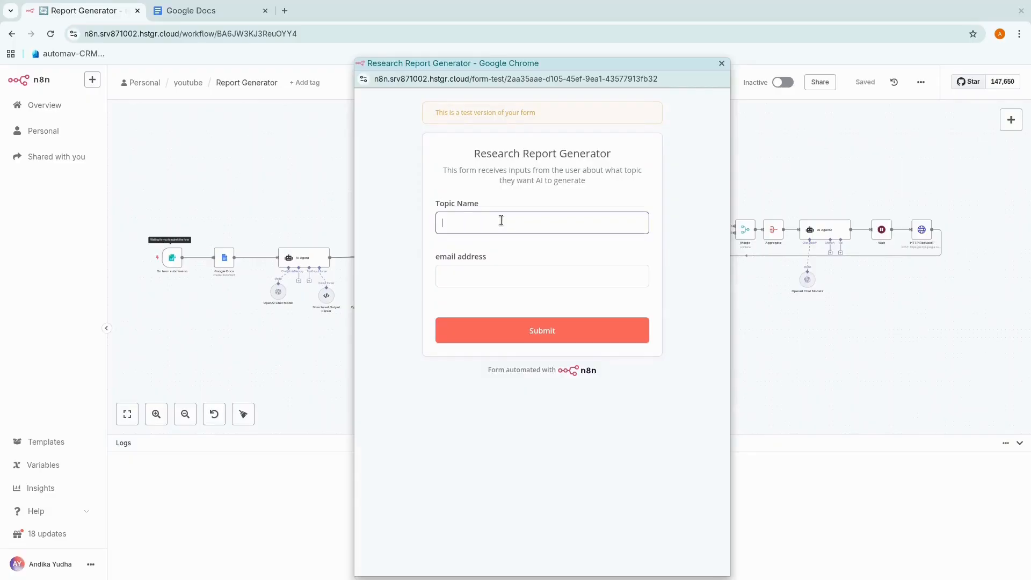
{"action": "type", "text": "The effect of soy protein for muscle building"}
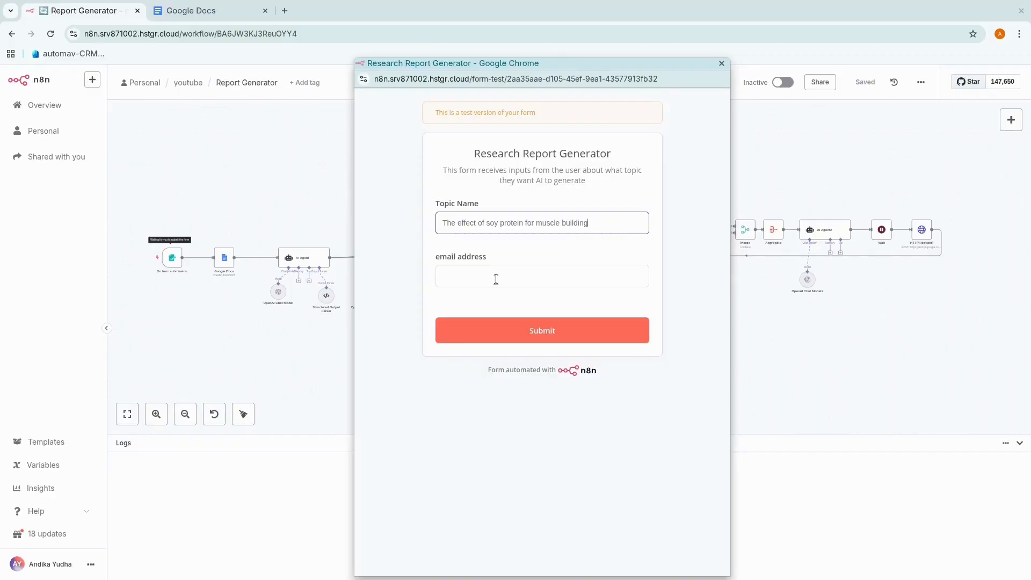
{"action": "left_click", "coordinate": [514, 331]}
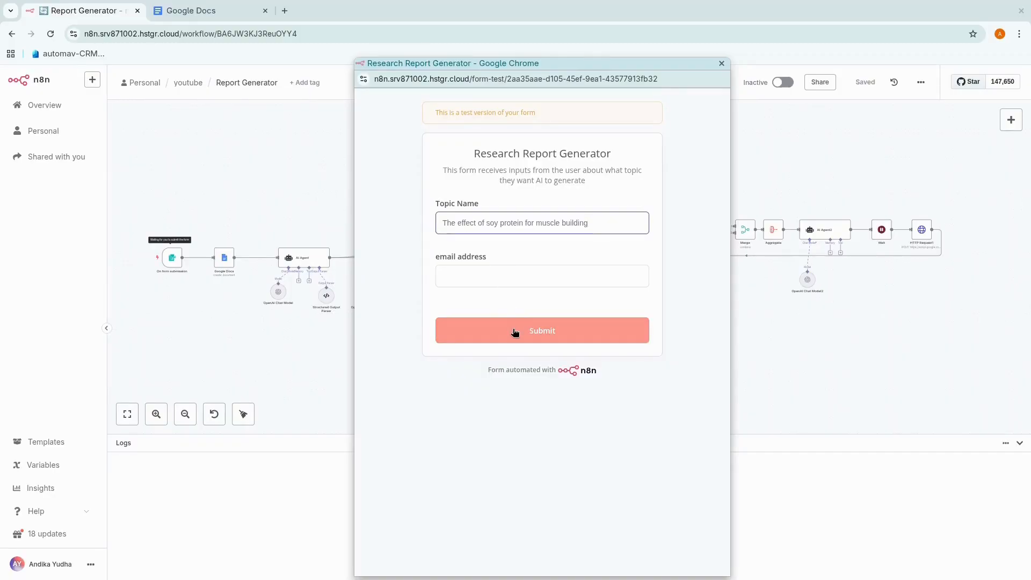
{"action": "left_click", "coordinate": [721, 63]}
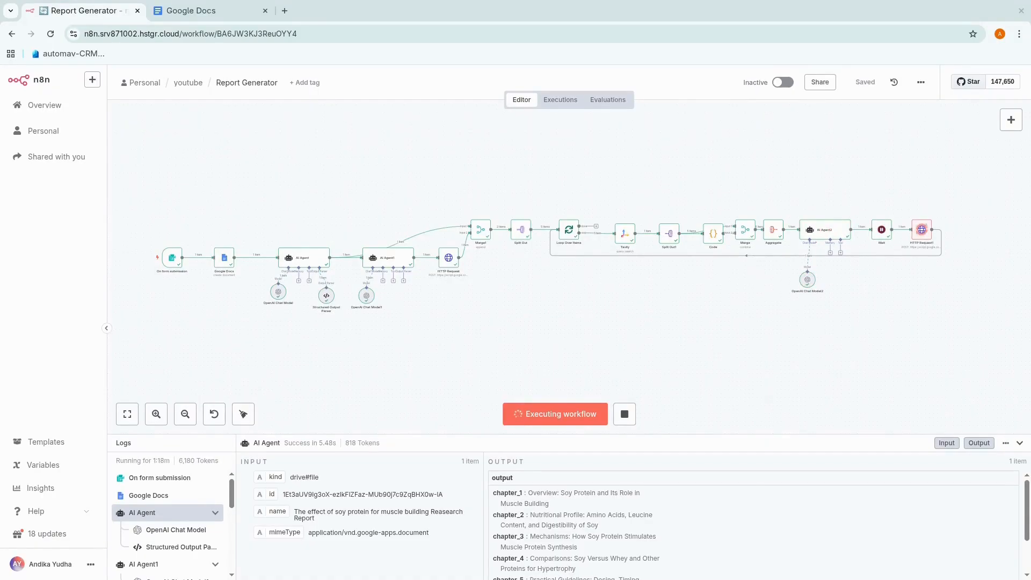
Switch to the generated report in Google Docs and examine the introduction, first chapter, in-text citations and first reference list
{"action": "left_click", "coordinate": [199, 12]}
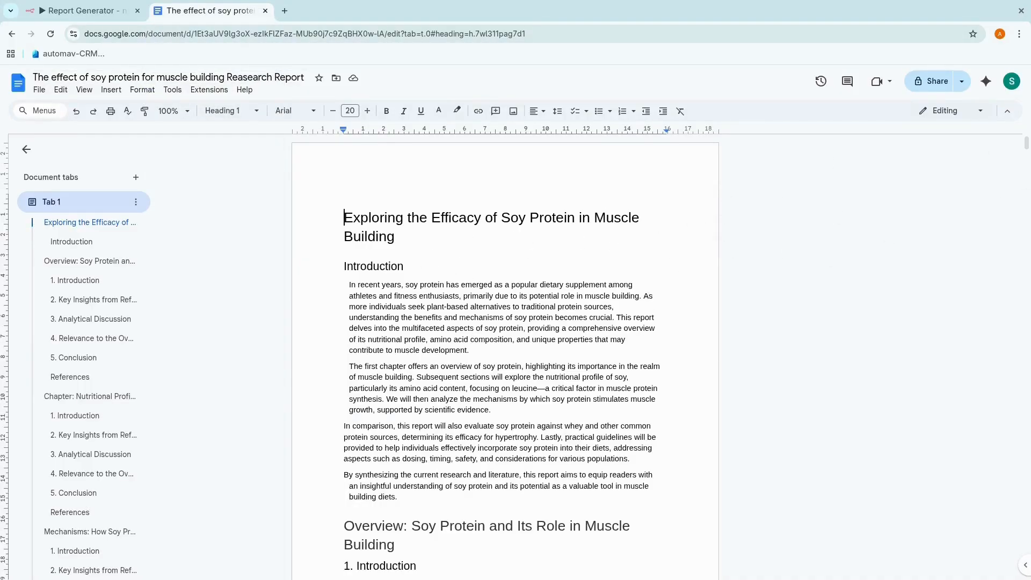
{"action": "left_click_drag", "start_coordinate": [1029, 170], "coordinate": [1026, 137]}
{"action": "scroll", "coordinate": [344, 207], "scroll_direction": "down", "scroll_amount": 2}
{"action": "scroll", "coordinate": [365, 202], "scroll_direction": "up", "scroll_amount": 1}
{"action": "scroll", "coordinate": [359, 290], "scroll_direction": "down", "scroll_amount": 2}
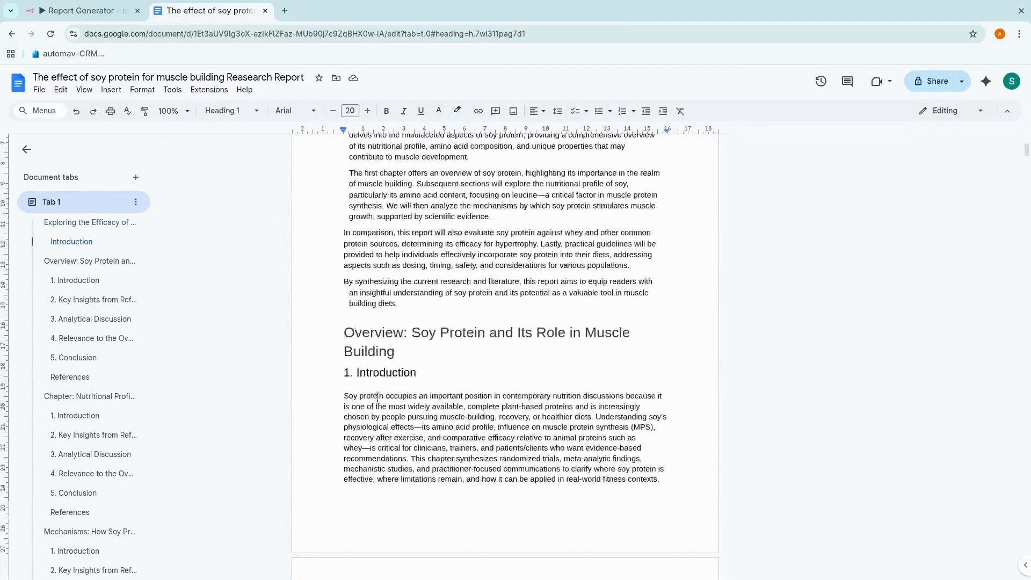
{"action": "scroll", "coordinate": [376, 400], "scroll_direction": "down", "scroll_amount": 3}
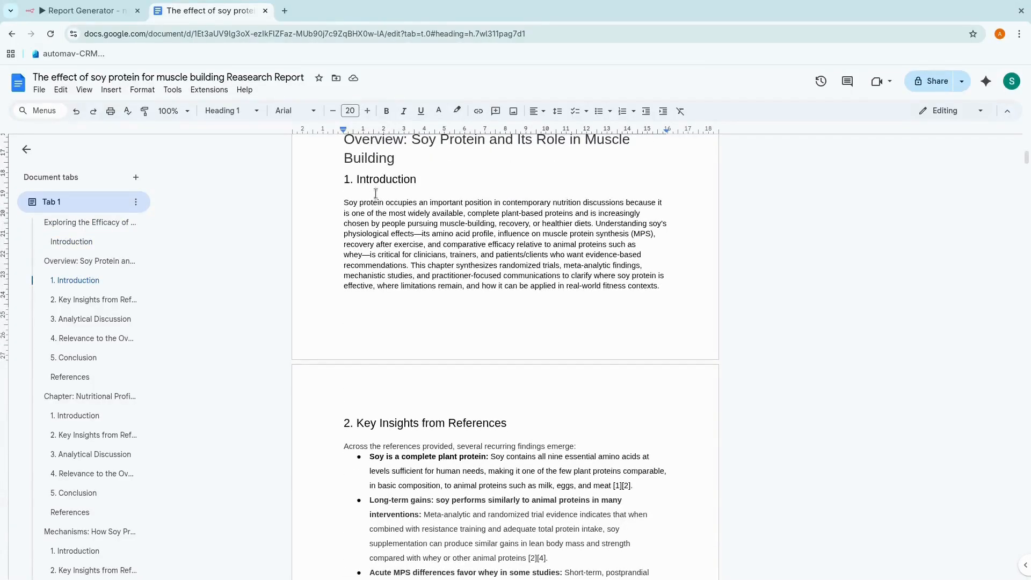
{"action": "scroll", "coordinate": [407, 303], "scroll_direction": "down", "scroll_amount": 3}
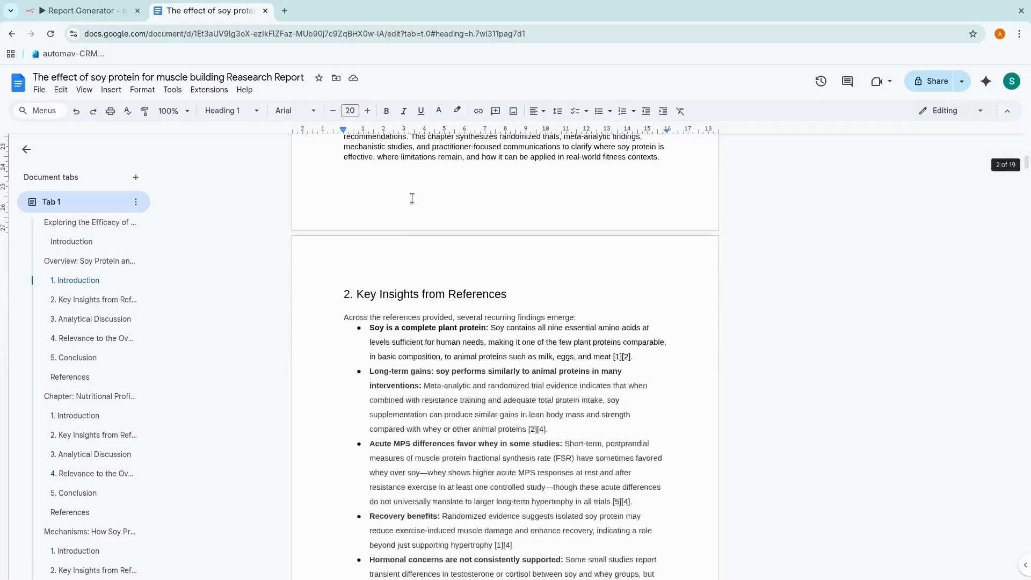
{"action": "scroll", "coordinate": [403, 279], "scroll_direction": "down", "scroll_amount": 7}
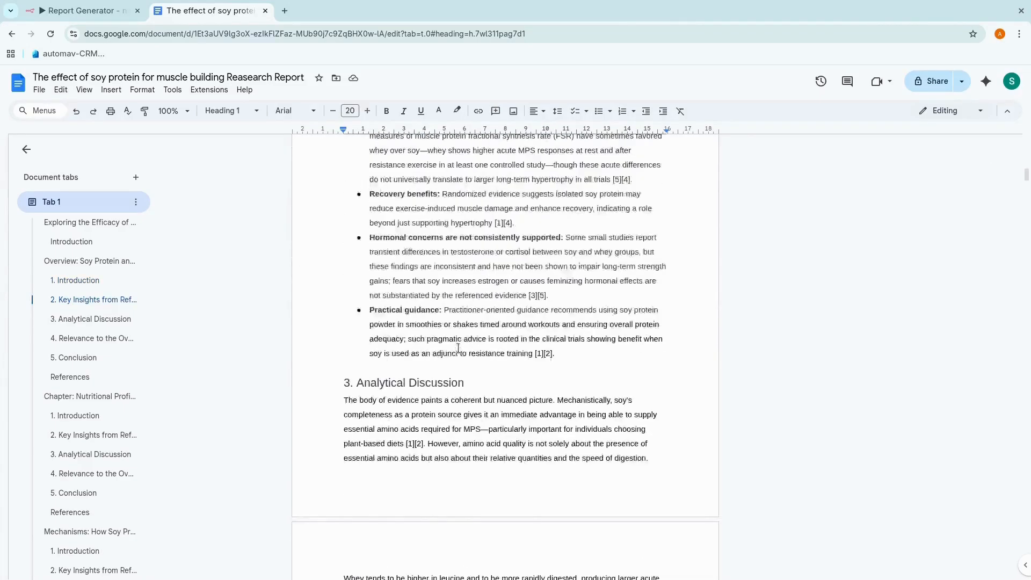
{"action": "scroll", "coordinate": [426, 309], "scroll_direction": "down", "scroll_amount": 1}
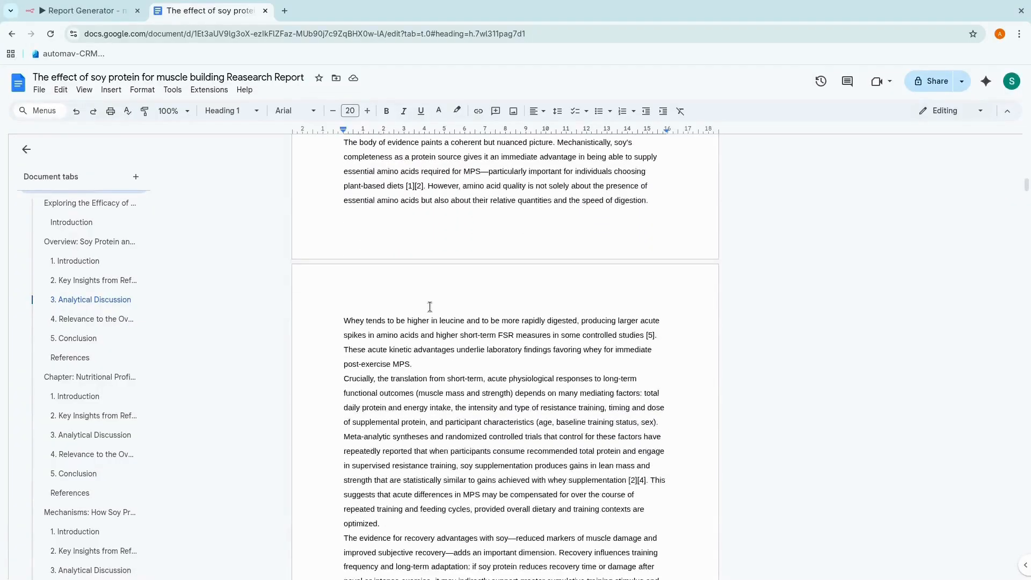
{"action": "scroll", "coordinate": [411, 273], "scroll_direction": "up", "scroll_amount": 1}
{"action": "left_click_drag", "start_coordinate": [406, 251], "coordinate": [422, 250]}
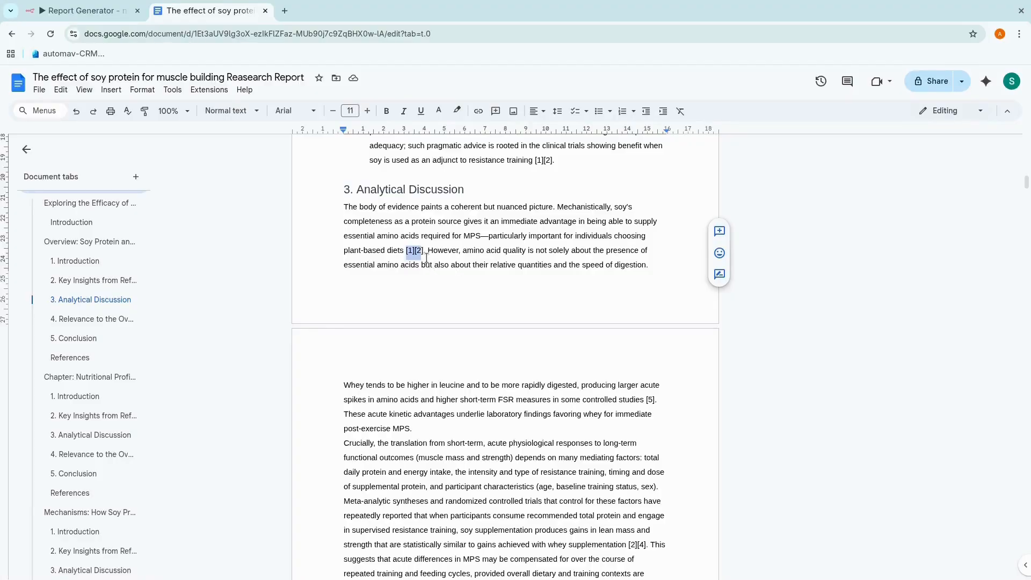
{"action": "scroll", "coordinate": [519, 377], "scroll_direction": "down", "scroll_amount": 20}
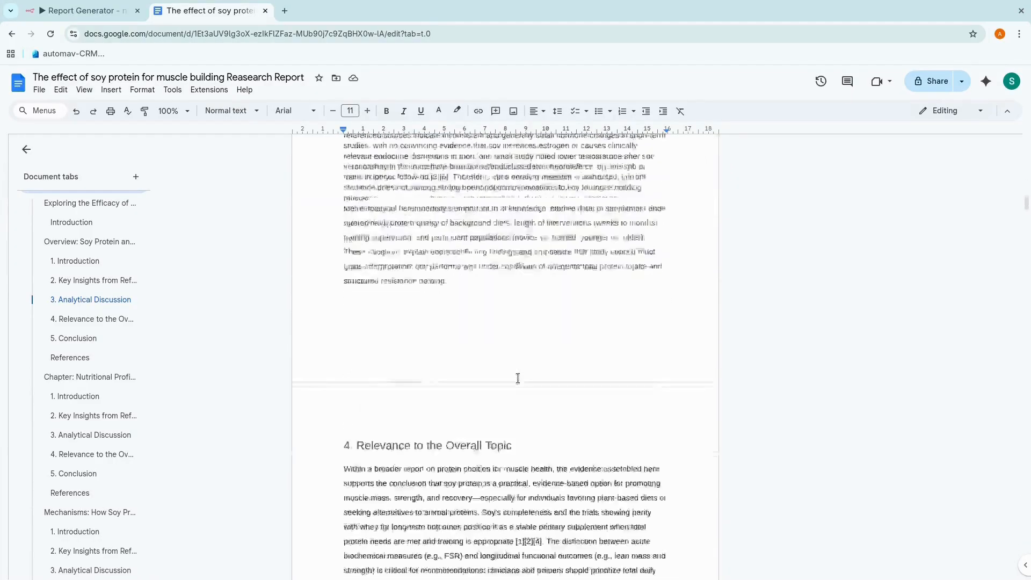
{"action": "scroll", "coordinate": [517, 379], "scroll_direction": "down", "scroll_amount": 8}
{"action": "scroll", "coordinate": [500, 384], "scroll_direction": "up", "scroll_amount": 2}
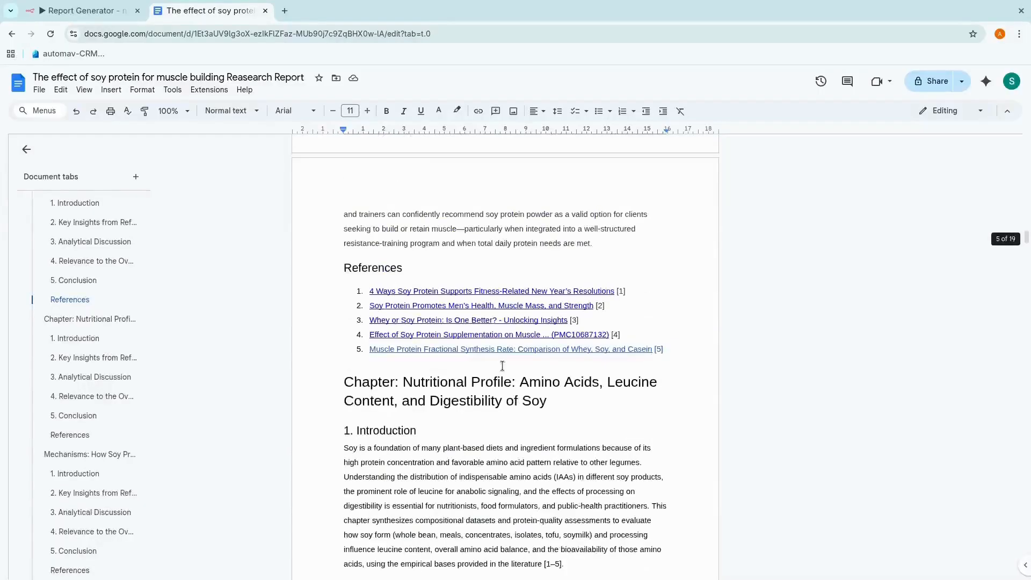
Open the first chapter's reference "4 Ways Soy Protein Supports Fitness-Related New Year's Resolutions", skim the article and return to the report
{"action": "left_click", "coordinate": [475, 391]}
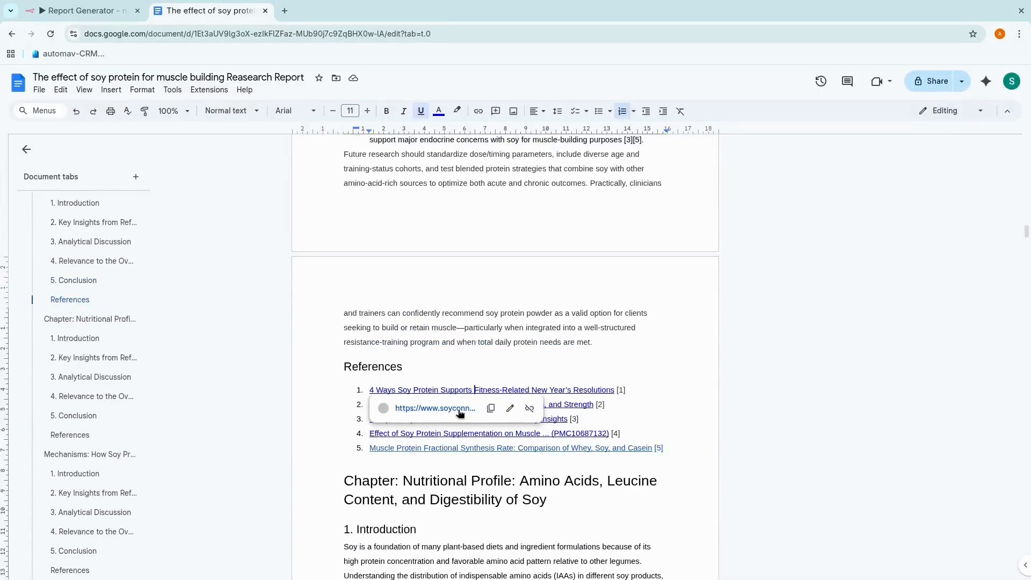
{"action": "left_click", "coordinate": [459, 409]}
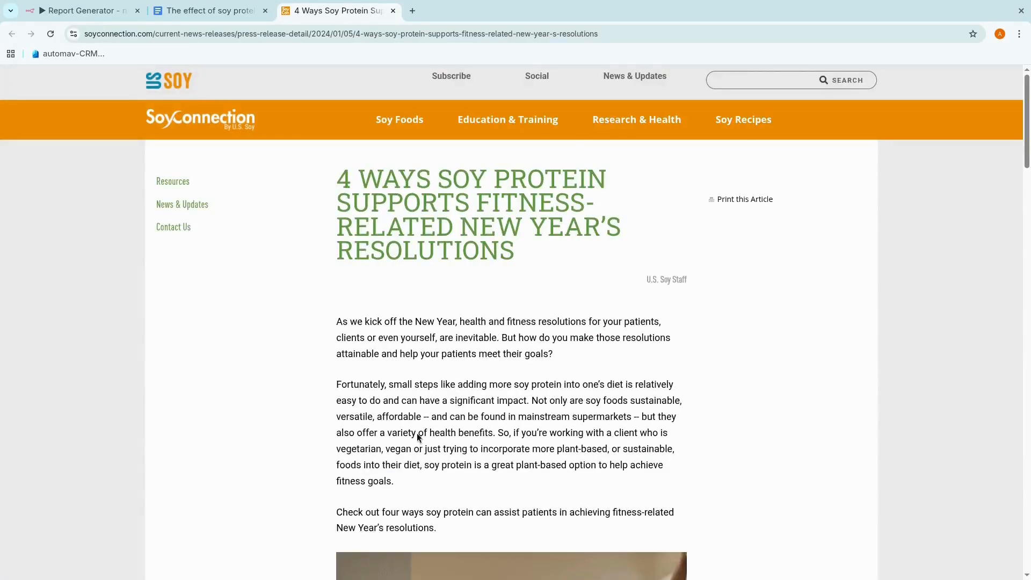
{"action": "scroll", "coordinate": [443, 427], "scroll_direction": "down", "scroll_amount": 6}
{"action": "scroll", "coordinate": [459, 439], "scroll_direction": "down", "scroll_amount": 4}
{"action": "scroll", "coordinate": [459, 439], "scroll_direction": "up", "scroll_amount": 8}
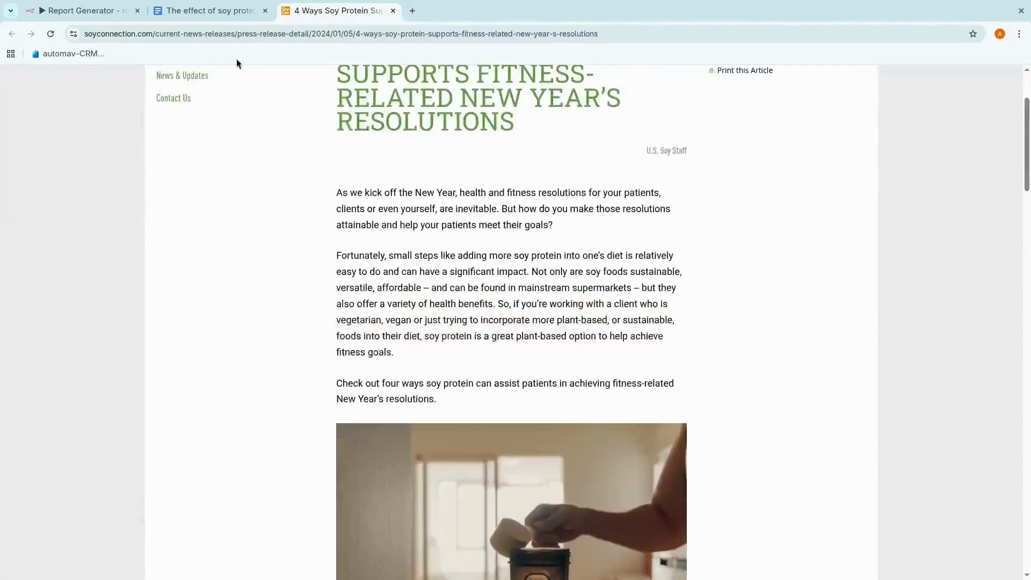
{"action": "left_click", "coordinate": [209, 11]}
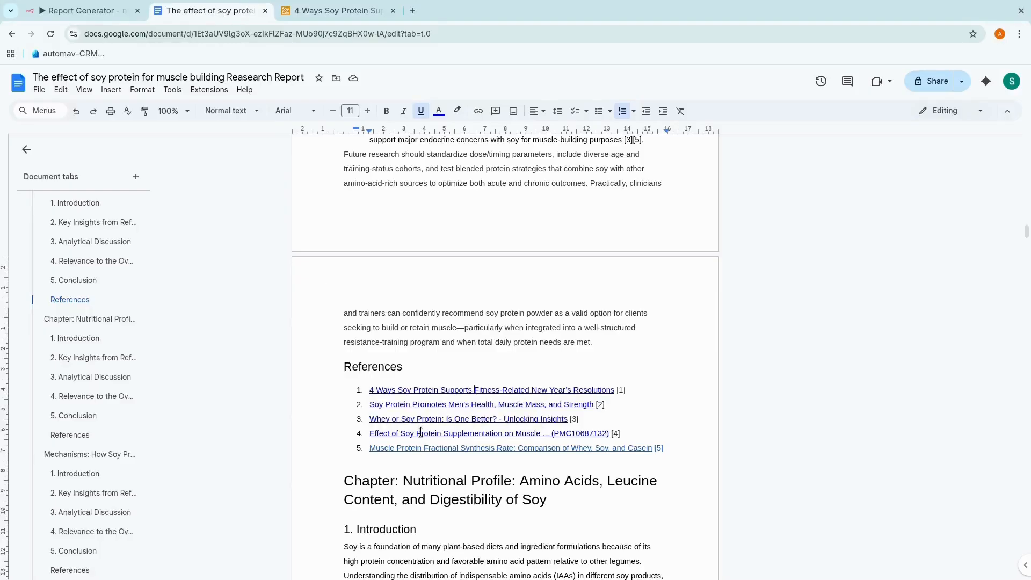
Open the first chapter's PMC10687132 reference on soy protein supplementation, skim its abstract and key points, and return to the report
{"action": "left_click", "coordinate": [421, 433]}
{"action": "left_click", "coordinate": [425, 454]}
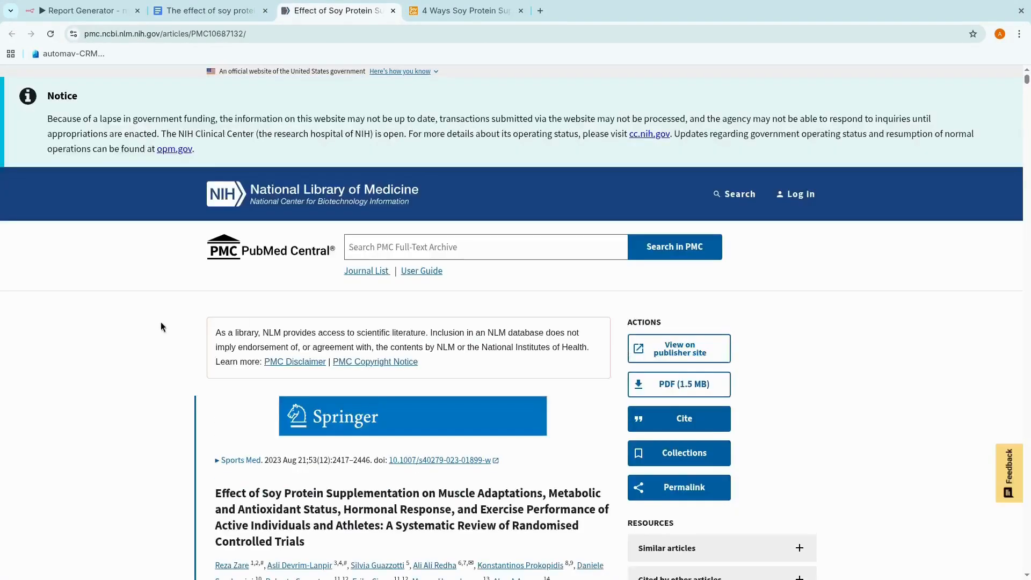
{"action": "scroll", "coordinate": [161, 325], "scroll_direction": "down", "scroll_amount": 8}
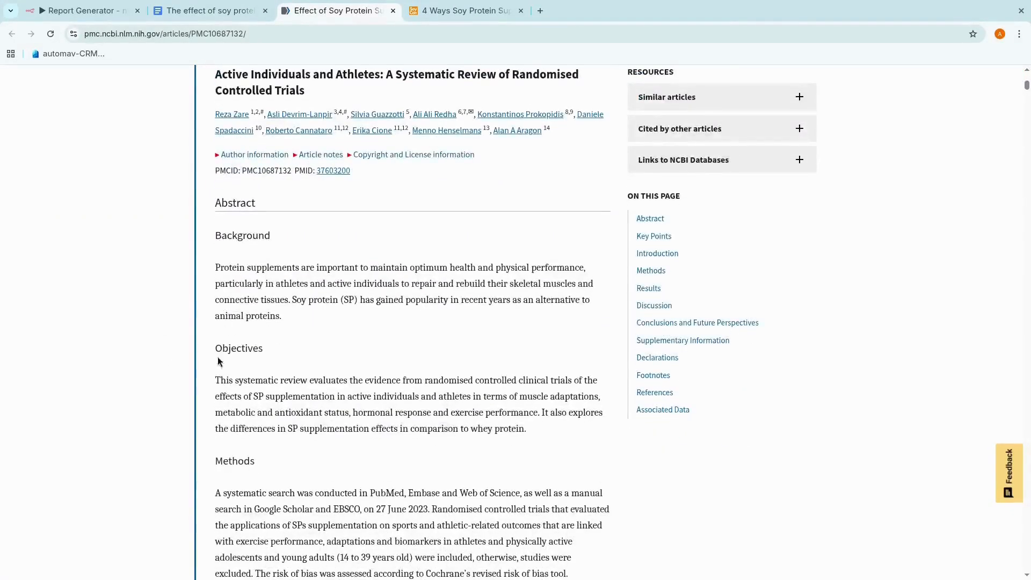
{"action": "scroll", "coordinate": [219, 362], "scroll_direction": "down", "scroll_amount": 7}
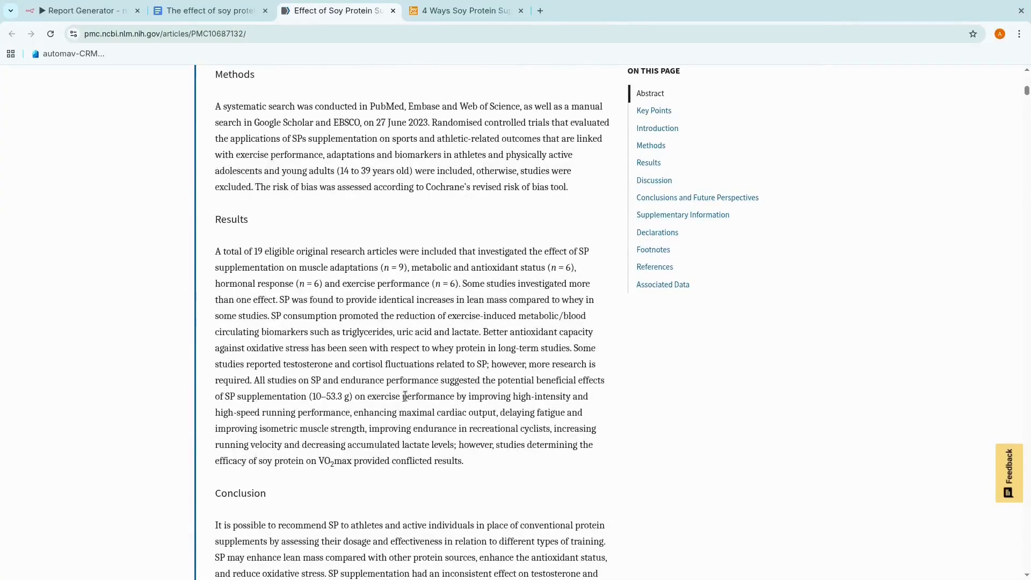
{"action": "scroll", "coordinate": [405, 396], "scroll_direction": "down", "scroll_amount": 10}
{"action": "scroll", "coordinate": [410, 397], "scroll_direction": "up", "scroll_amount": 1}
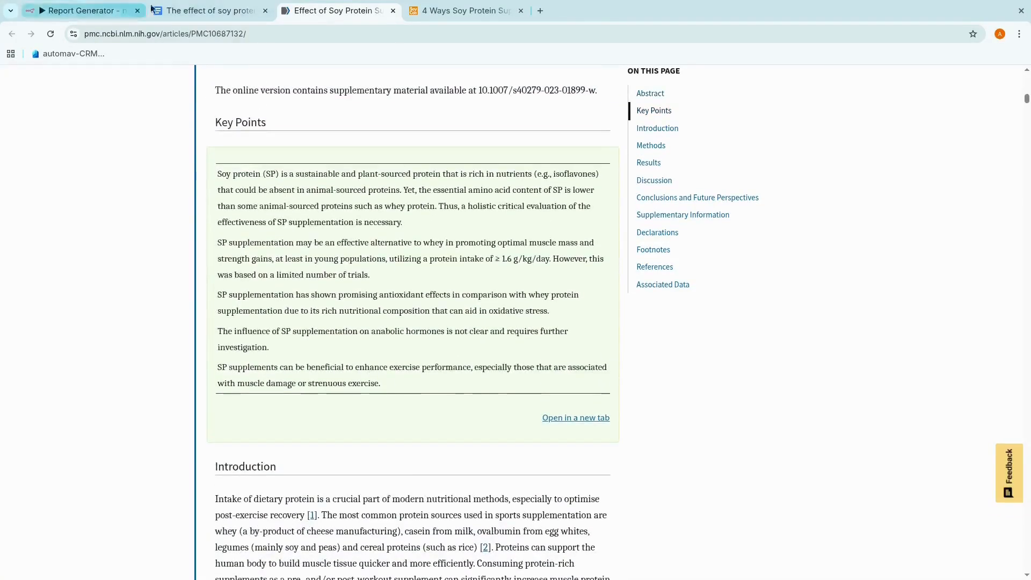
{"action": "left_click", "coordinate": [152, 8]}
Open "Quality of Soybean Products in Terms of Essential Amino Acids" from the Nutritional Profile chapter's references, skim it and return to the report
{"action": "scroll", "coordinate": [370, 453], "scroll_direction": "down", "scroll_amount": 10}
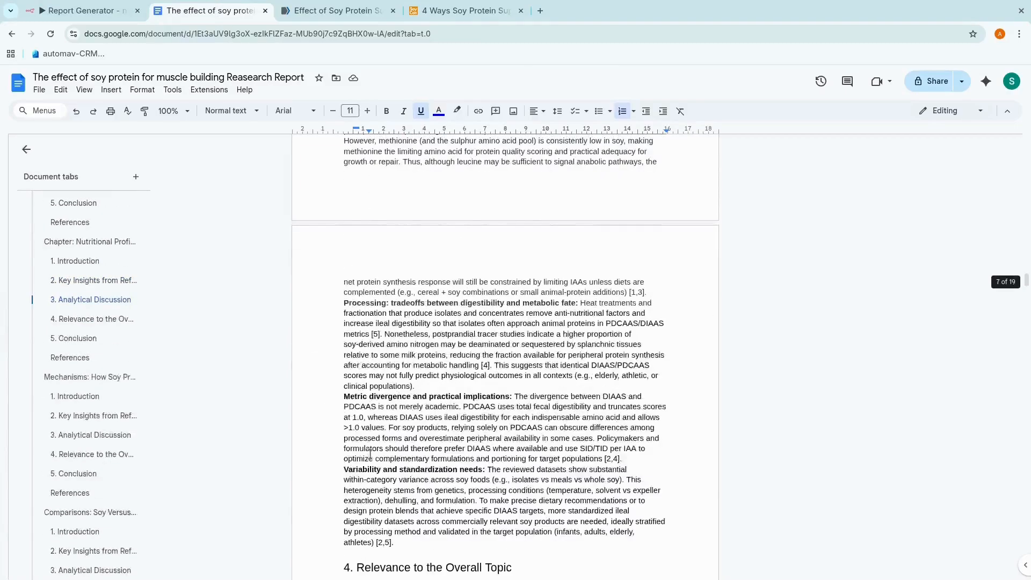
{"action": "scroll", "coordinate": [371, 456], "scroll_direction": "down", "scroll_amount": 18}
{"action": "scroll", "coordinate": [452, 266], "scroll_direction": "up", "scroll_amount": 5}
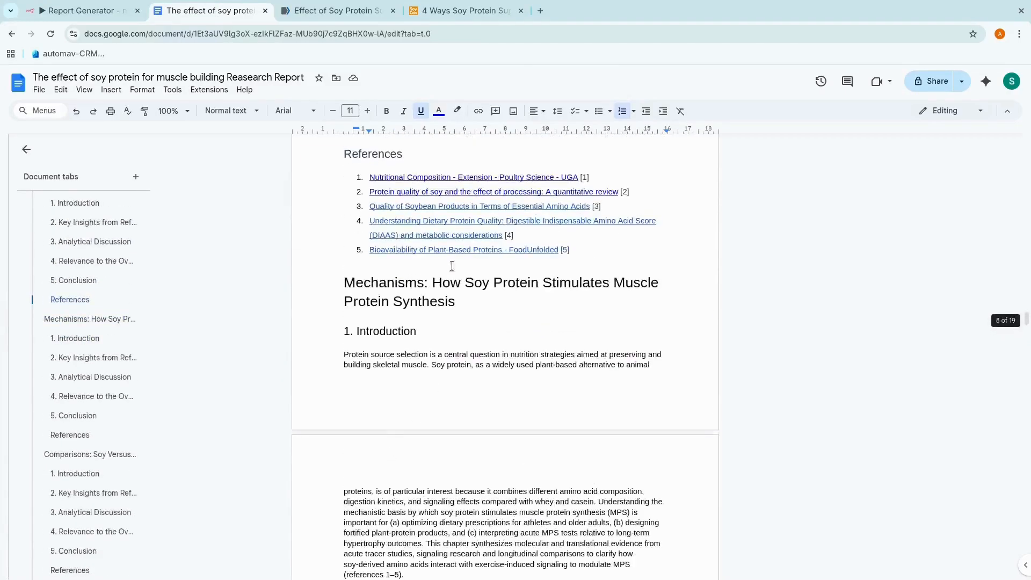
{"action": "left_click", "coordinate": [442, 206]}
{"action": "left_click", "coordinate": [443, 223]}
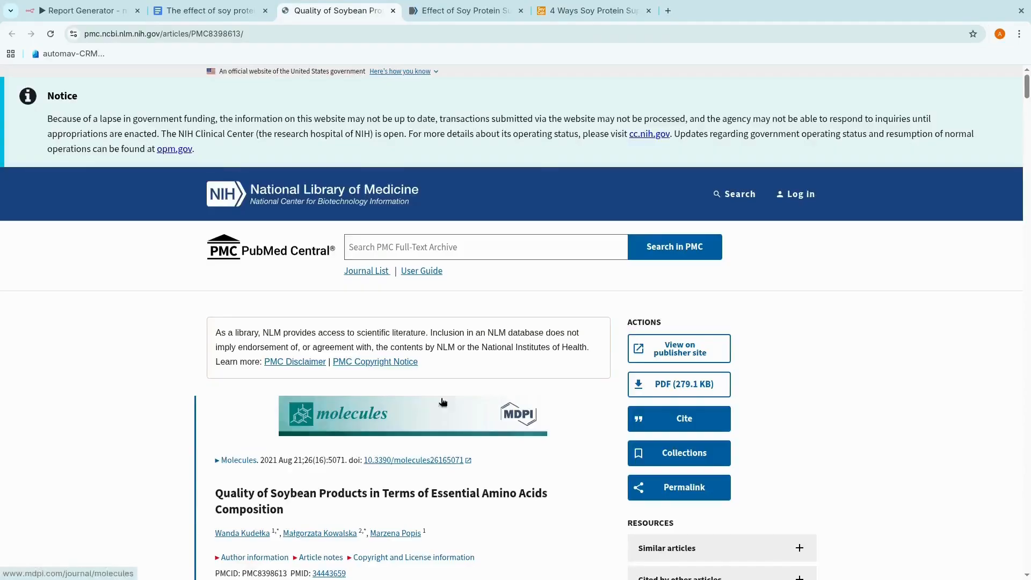
{"action": "scroll", "coordinate": [106, 363], "scroll_direction": "down", "scroll_amount": 7}
{"action": "scroll", "coordinate": [123, 378], "scroll_direction": "up", "scroll_amount": 3}
{"action": "left_click", "coordinate": [216, 11]}
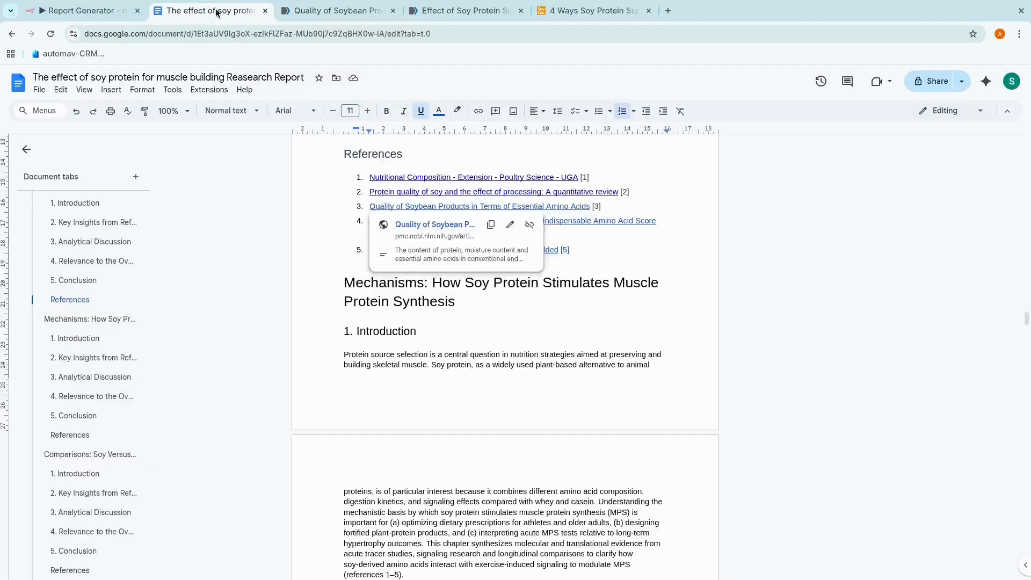
Open the FDA PDF "Safety Considerations in Clinical Drug Development" from the report's final reference list, skim its slides and return to the report
{"action": "scroll", "coordinate": [504, 349], "scroll_direction": "down", "scroll_amount": 20}
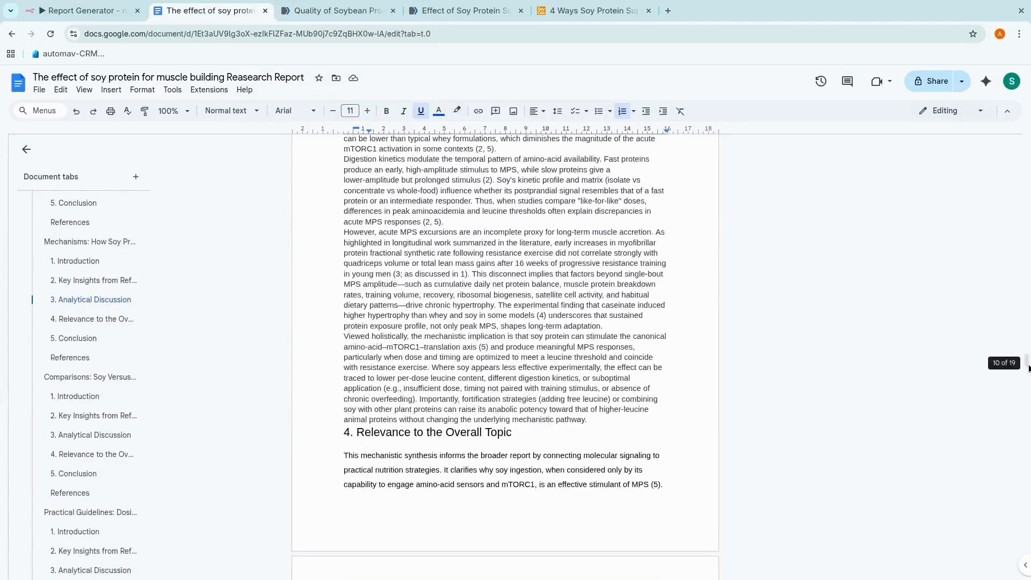
{"action": "left_click_drag", "start_coordinate": [1028, 368], "coordinate": [1027, 558]}
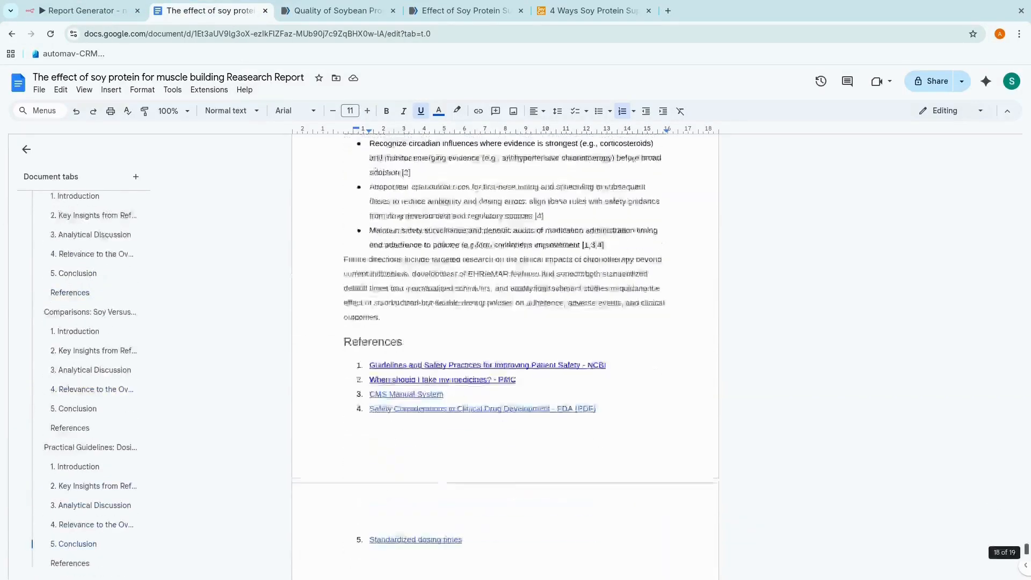
{"action": "left_click", "coordinate": [458, 407]}
{"action": "left_click", "coordinate": [455, 432]}
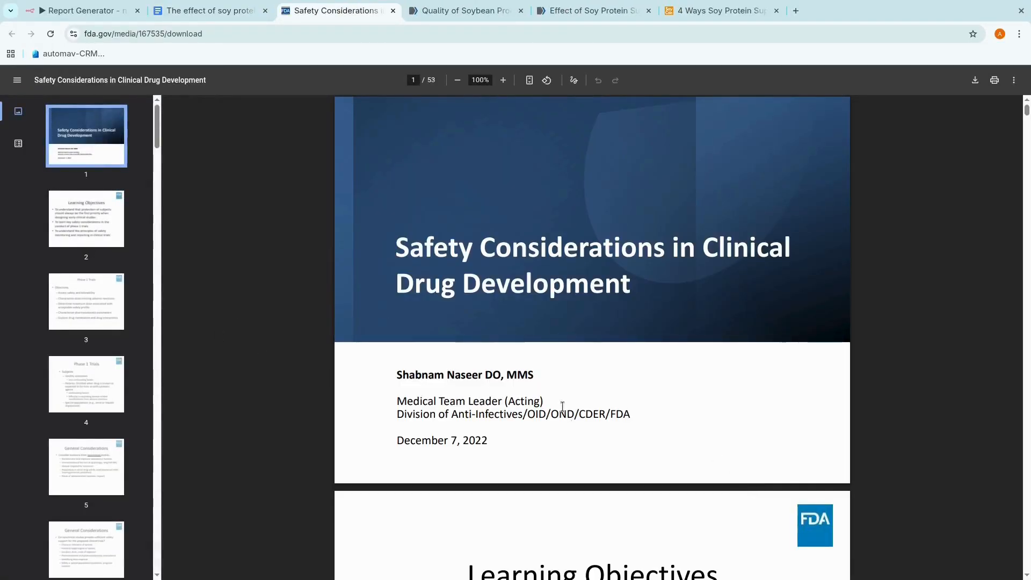
{"action": "scroll", "coordinate": [564, 405], "scroll_direction": "down", "scroll_amount": 15}
{"action": "scroll", "coordinate": [476, 376], "scroll_direction": "down", "scroll_amount": 5}
{"action": "scroll", "coordinate": [444, 387], "scroll_direction": "up", "scroll_amount": 18}
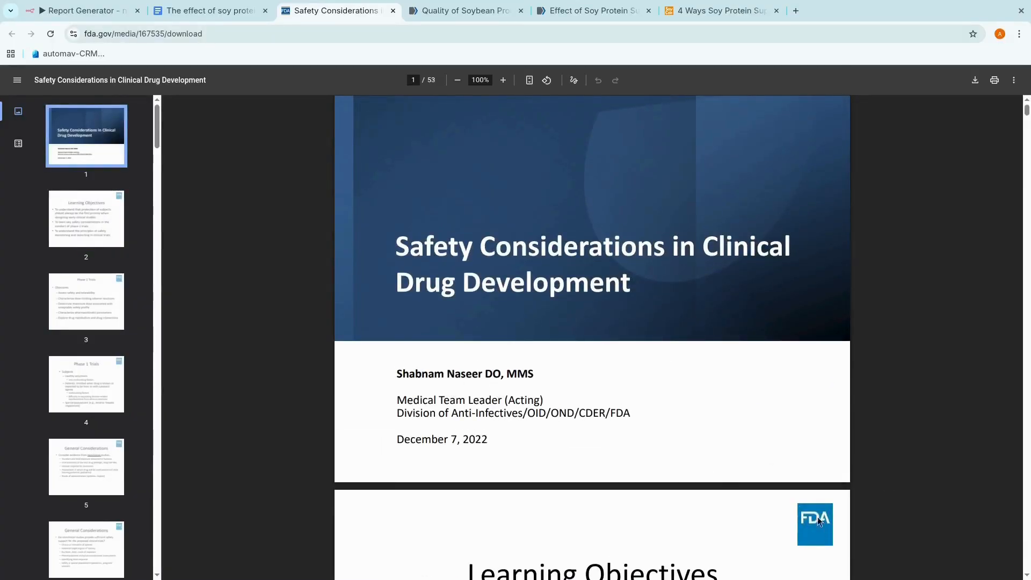
{"action": "left_click", "coordinate": [210, 11]}
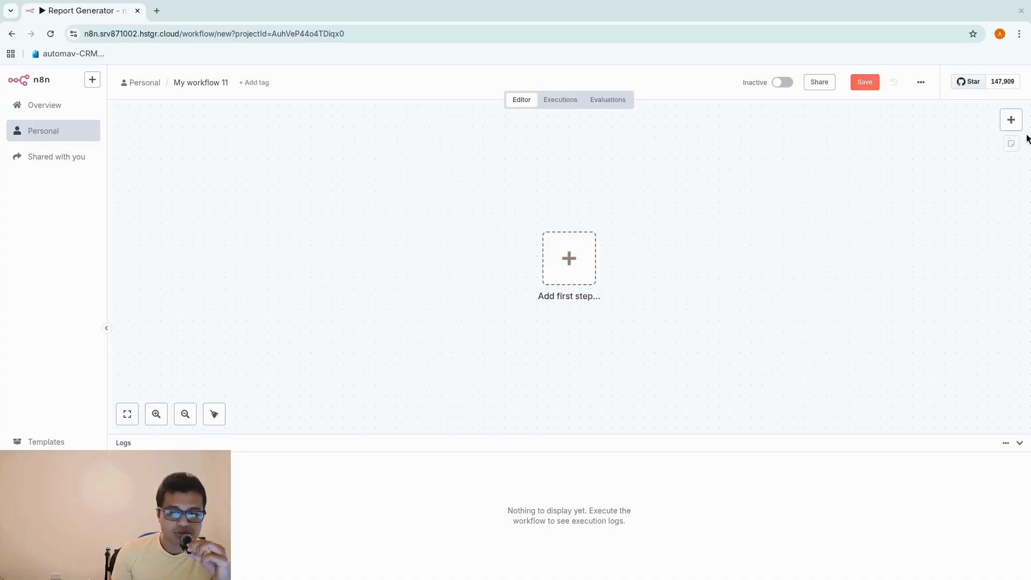
Add an On form submission trigger as the first node of the empty n8n workflow
{"action": "left_click", "coordinate": [1011, 120]}
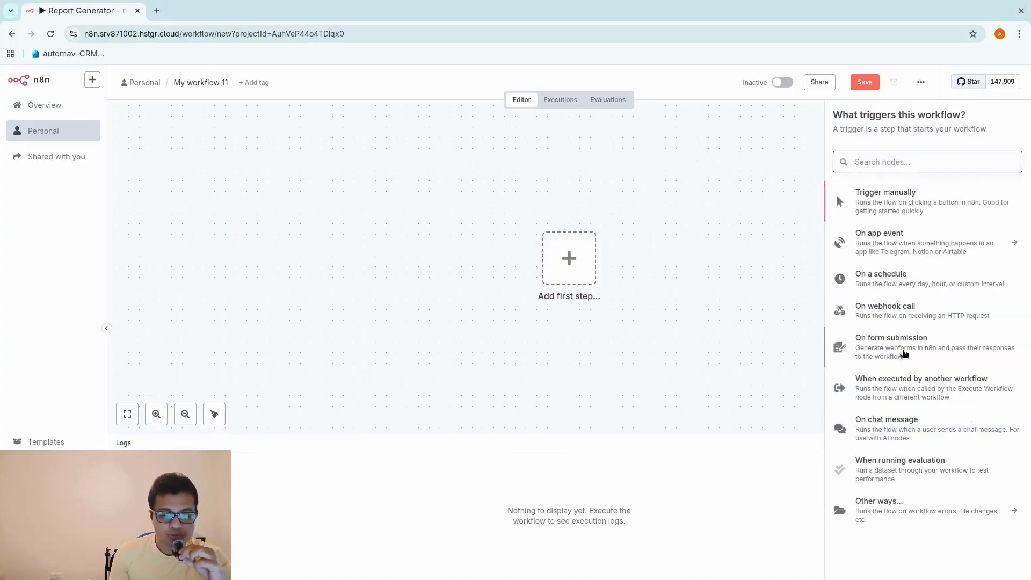
{"action": "left_click", "coordinate": [904, 355]}
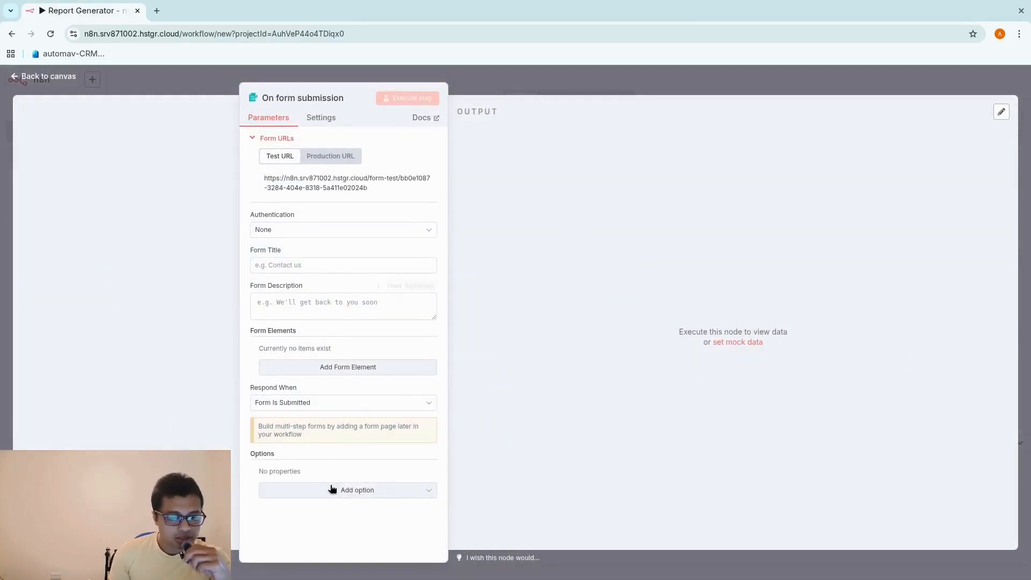
{"action": "left_click", "coordinate": [310, 265]}
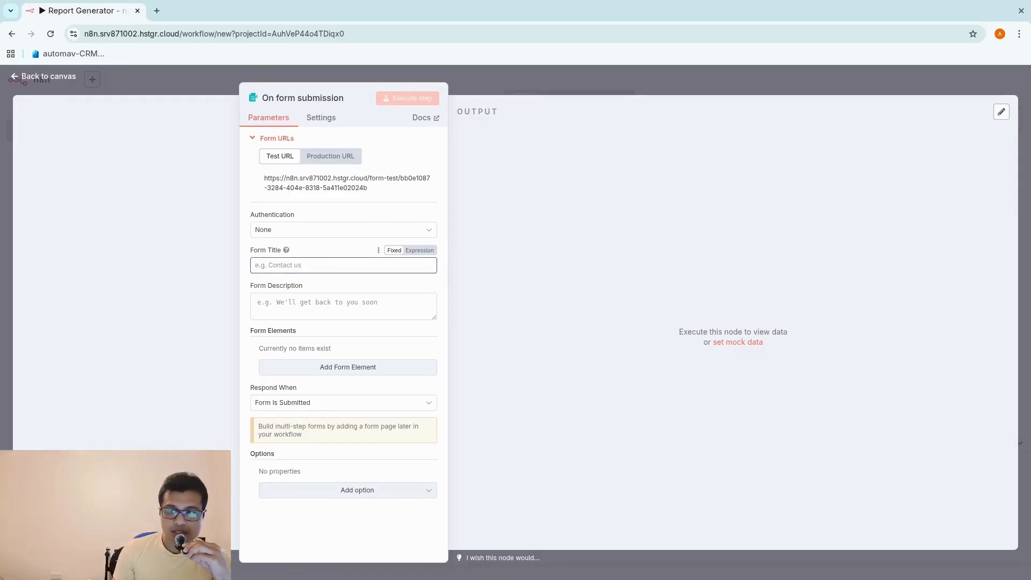
{"action": "key", "text": "alt+Tab"}
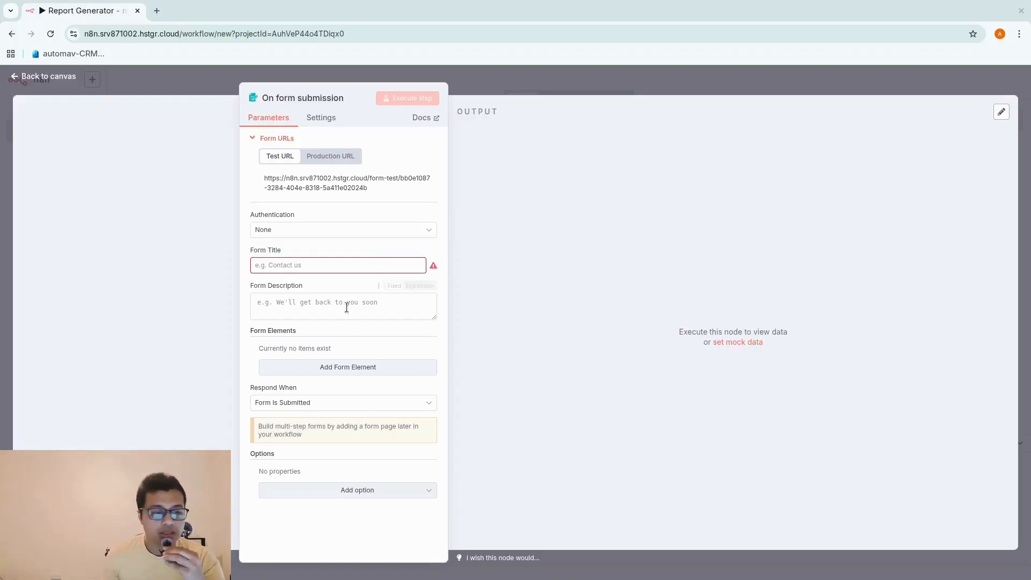
Title the form "Research Report Generator" and describe it as "This form receives inputs from the user about what topic they want AI to generate"
{"action": "left_click", "coordinate": [349, 267]}
{"action": "type", "text": "Research Report Generator"}
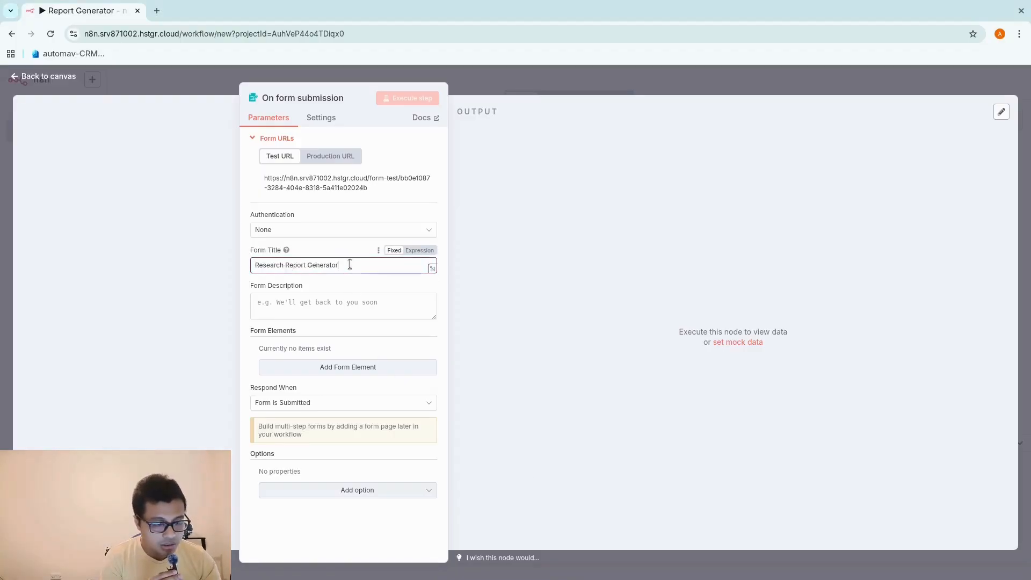
{"action": "key", "text": "alt+Tab"}
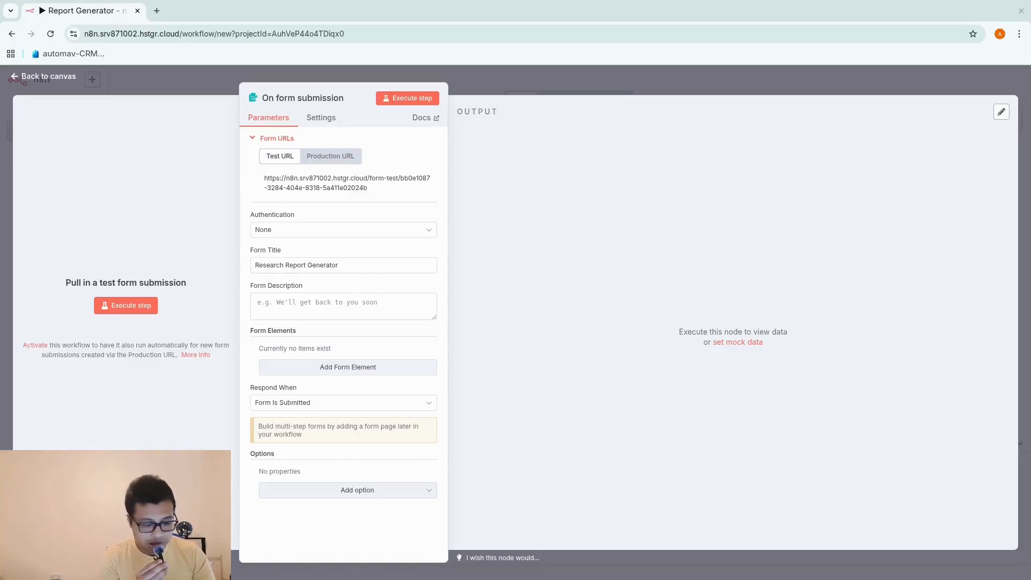
{"action": "left_click", "coordinate": [358, 302]}
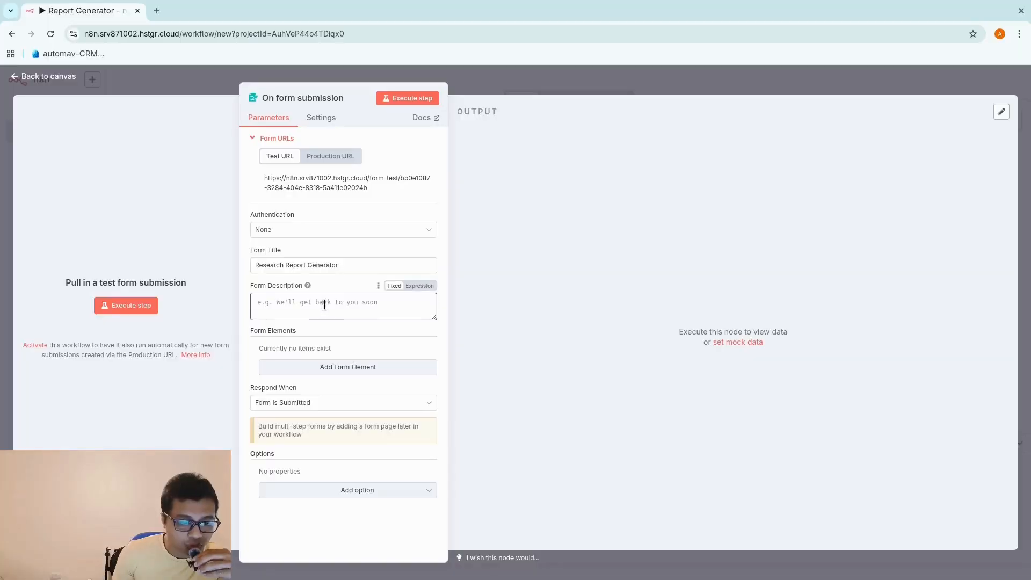
{"action": "key", "text": "ctrl+v"}
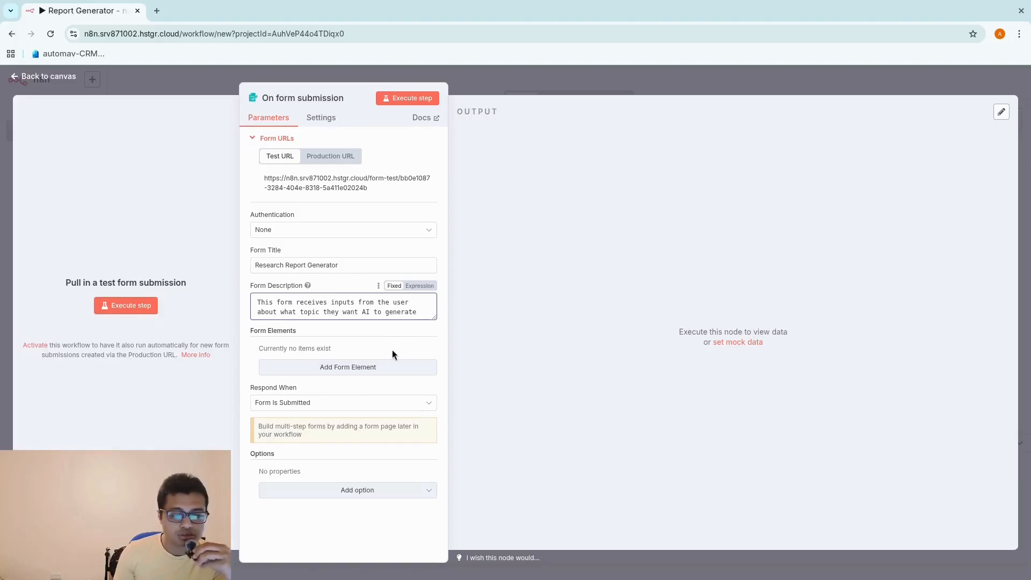
Add a text form element named "Topic Name" to the form trigger and return to the canvas
{"action": "left_click", "coordinate": [362, 372]}
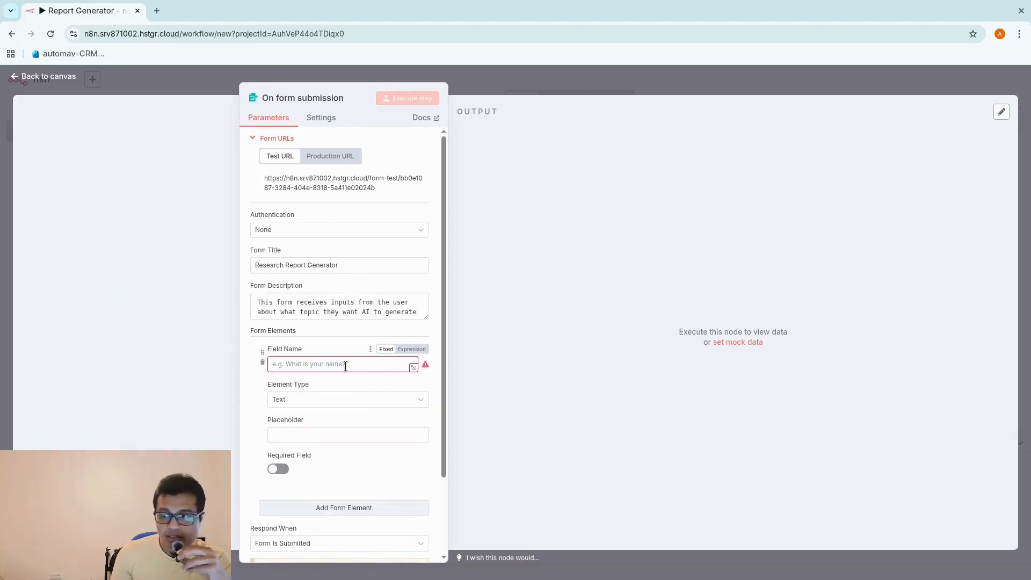
{"action": "type", "text": "T"}
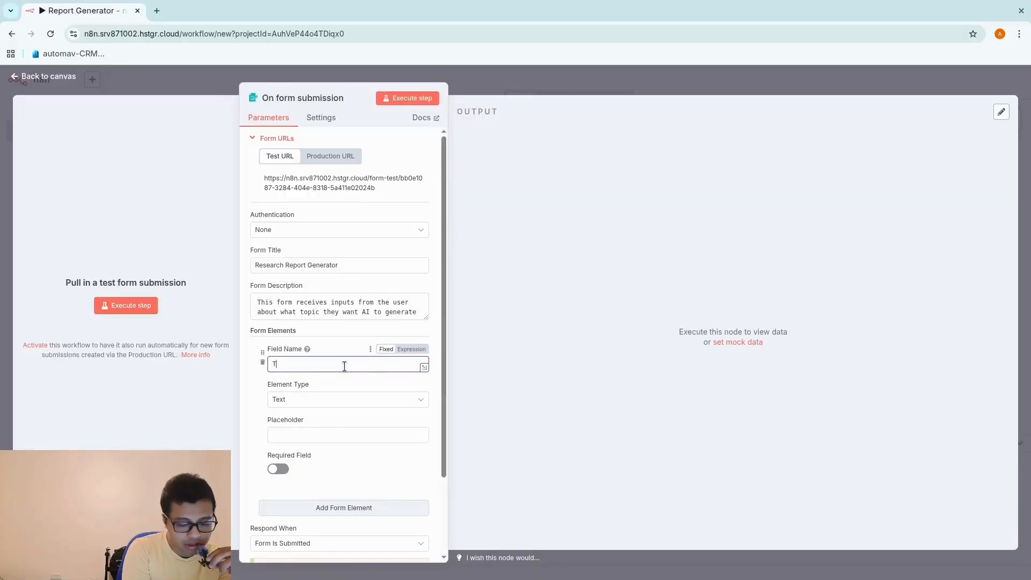
{"action": "type", "text": "o"}
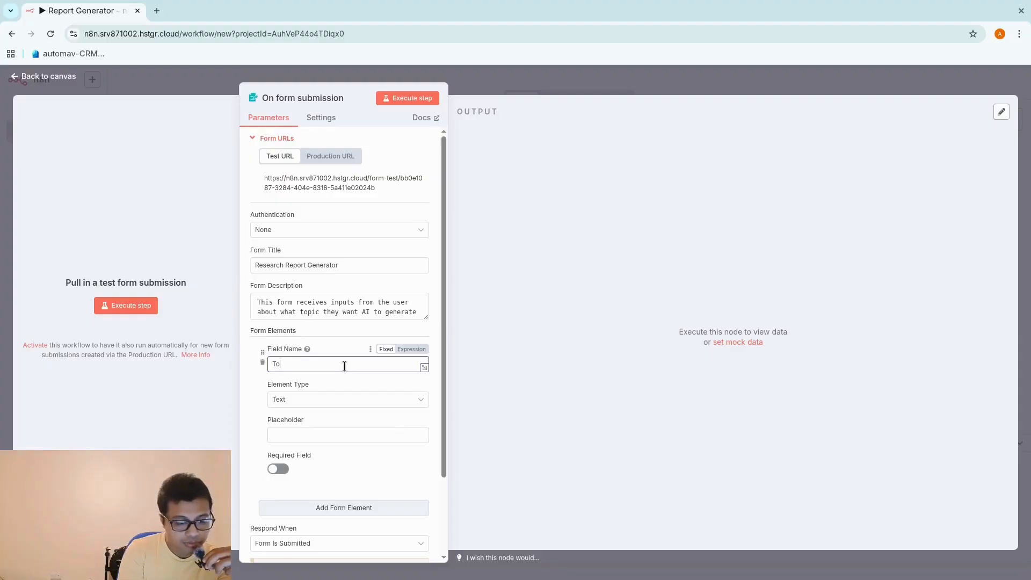
{"action": "type", "text": "pic Na"}
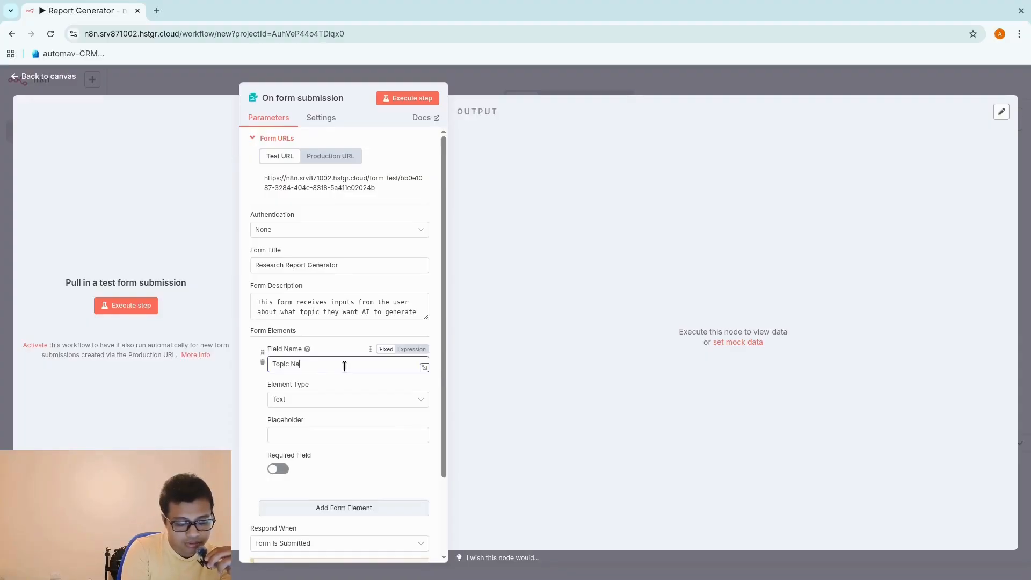
{"action": "type", "text": "me"}
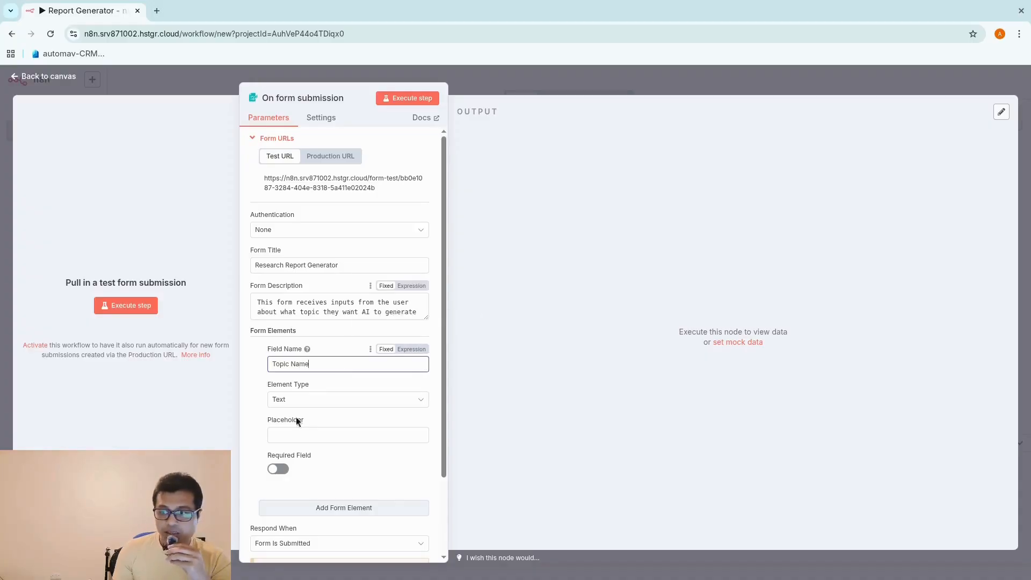
{"action": "left_click", "coordinate": [255, 440]}
{"action": "scroll", "coordinate": [256, 440], "scroll_direction": "down", "scroll_amount": 2}
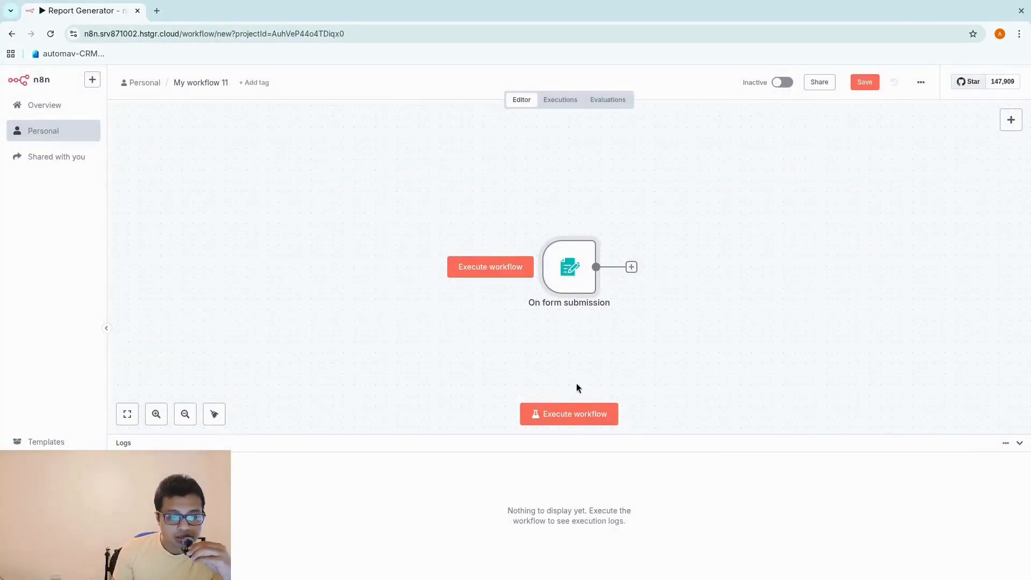
Execute the workflow to preview the test form with its Topic Name field, and close the form without submitting
{"action": "left_click", "coordinate": [575, 414]}
{"action": "left_click", "coordinate": [459, 199]}
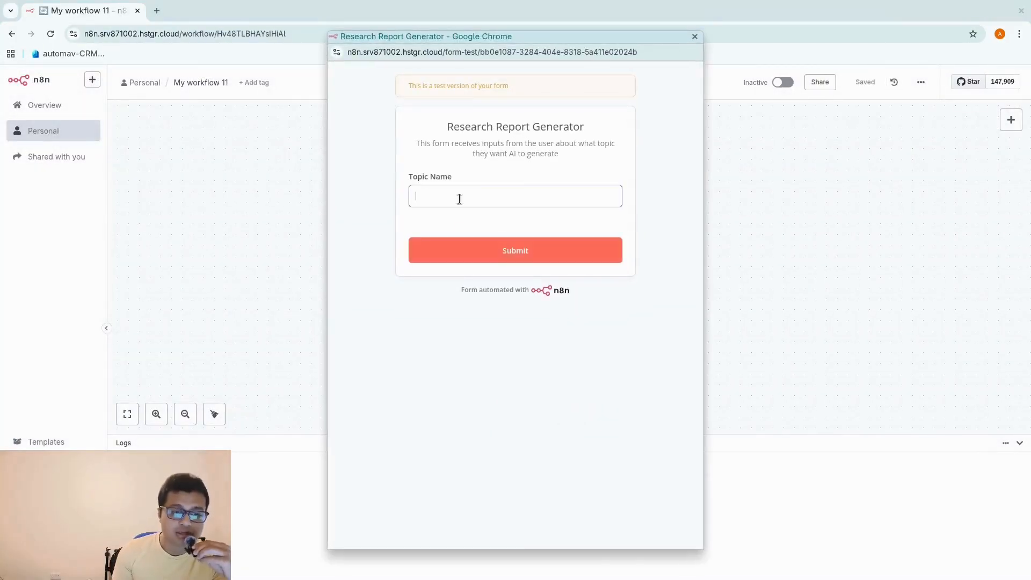
{"action": "left_click", "coordinate": [694, 37]}
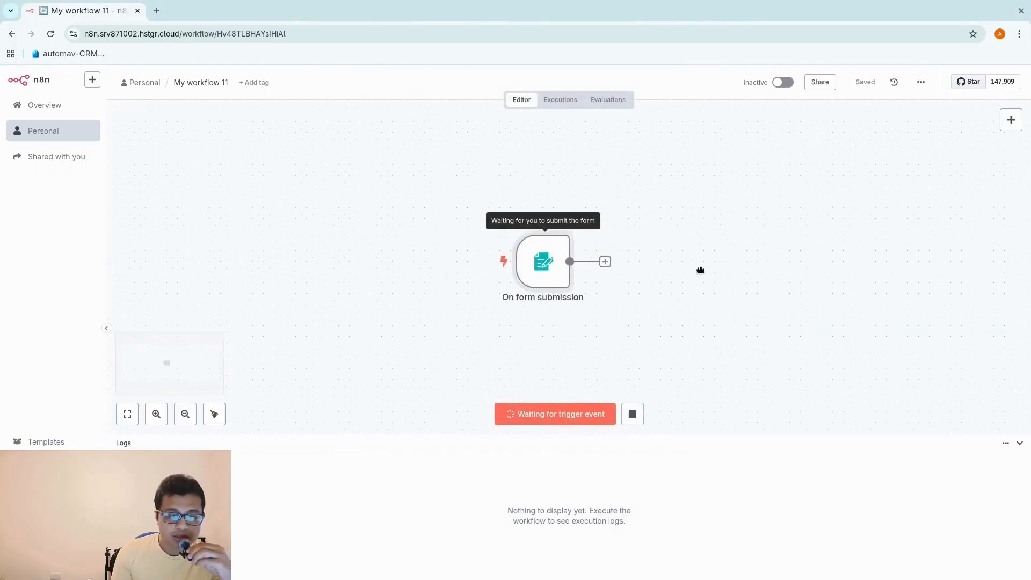
Add a Google Docs node with the Create a document action after the form trigger and shift it slightly away from the trigger
{"action": "left_click", "coordinate": [337, 278]}
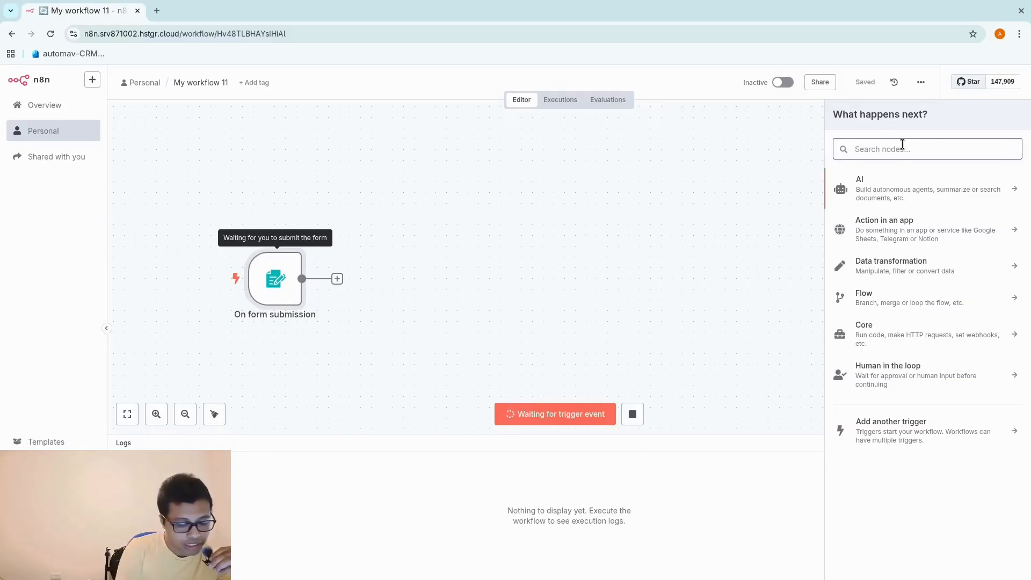
{"action": "type", "text": "cre"}
{"action": "key", "text": "BackSpace"}
{"action": "key", "text": "BackSpace"}
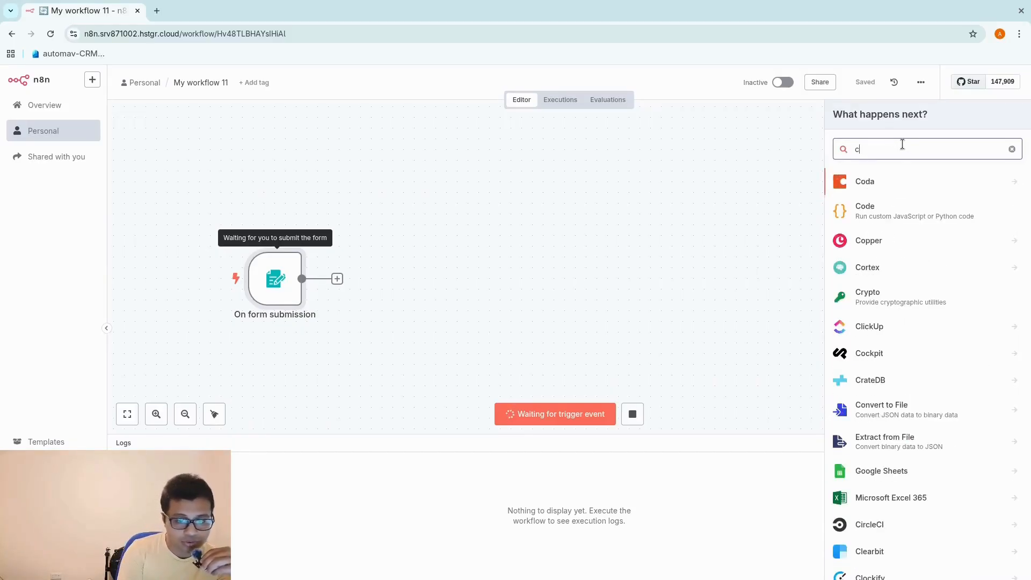
{"action": "key", "text": "BackSpace"}
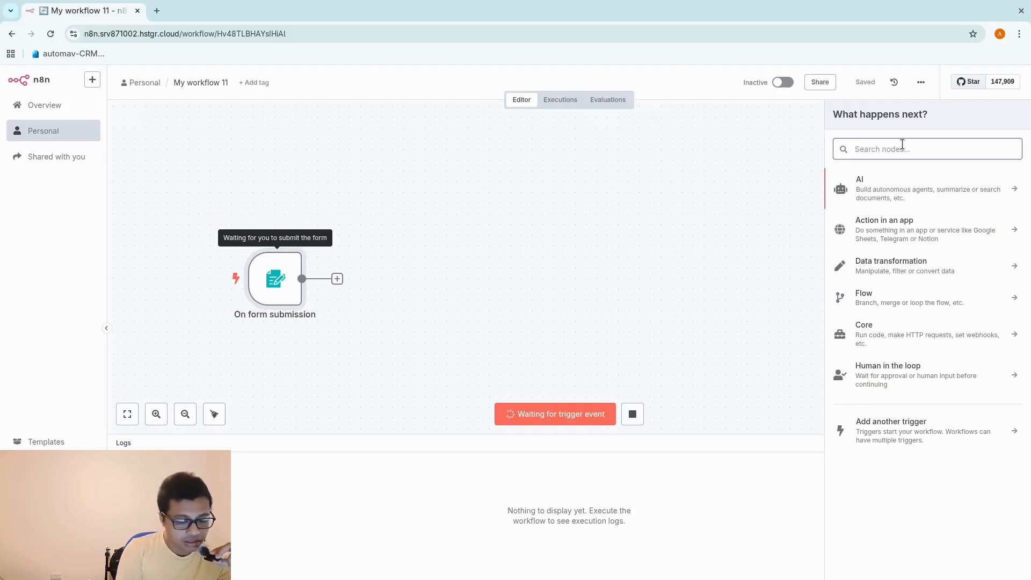
{"action": "type", "text": "googl"}
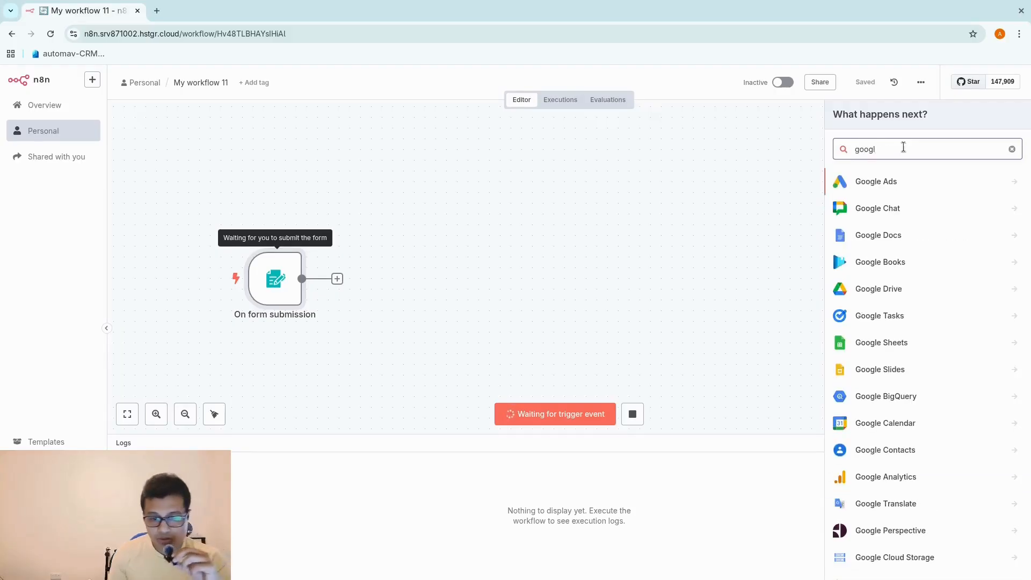
{"action": "left_click", "coordinate": [925, 236]}
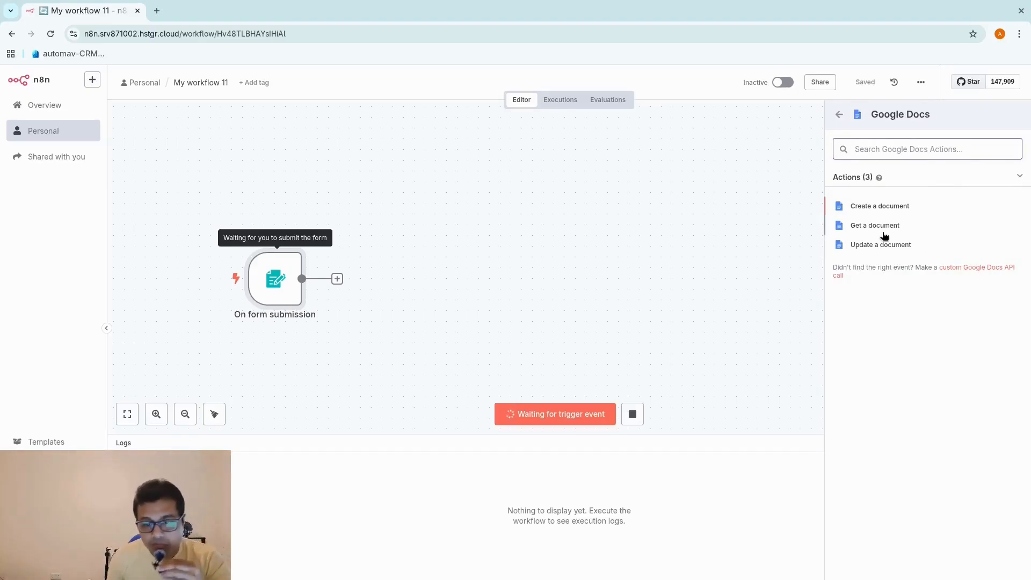
{"action": "left_click", "coordinate": [904, 208]}
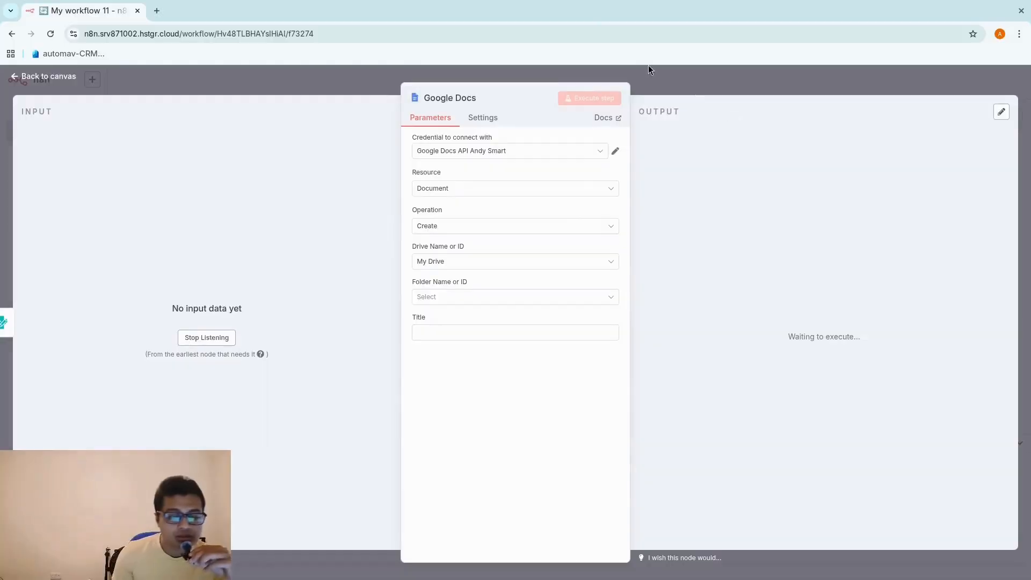
{"action": "left_click", "coordinate": [668, 81]}
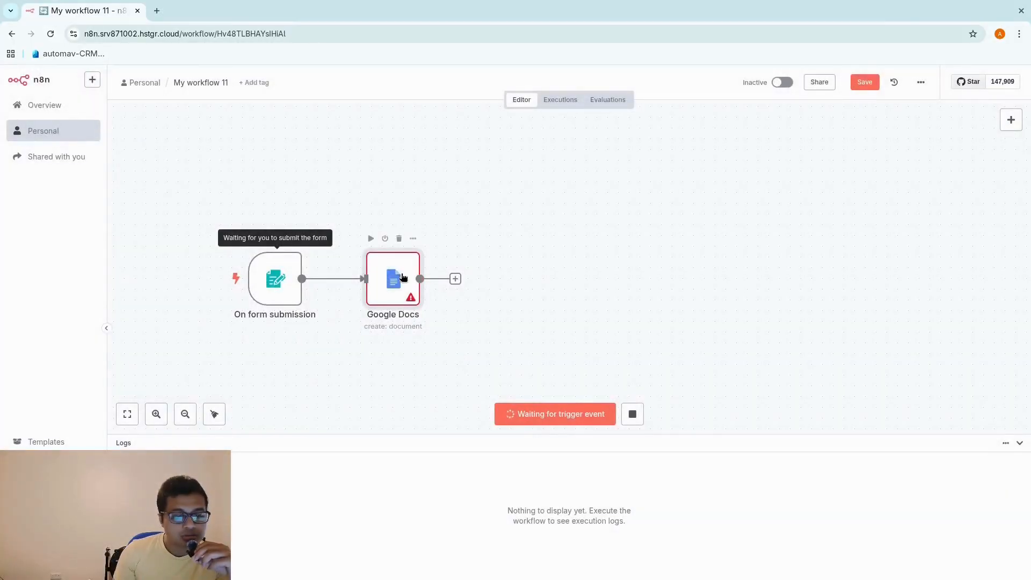
{"action": "left_click_drag", "start_coordinate": [439, 277], "coordinate": [408, 283]}
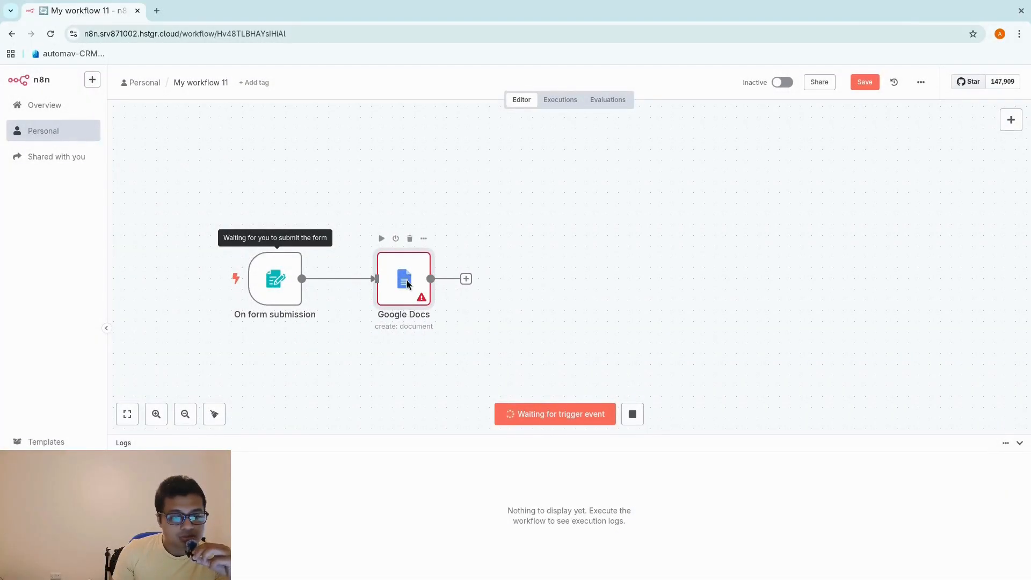
Keep the preselected Google Docs OAuth2 credential in the Google Docs node and choose "/" as the destination folder
{"action": "double_click", "coordinate": [407, 284]}
{"action": "left_click", "coordinate": [574, 151]}
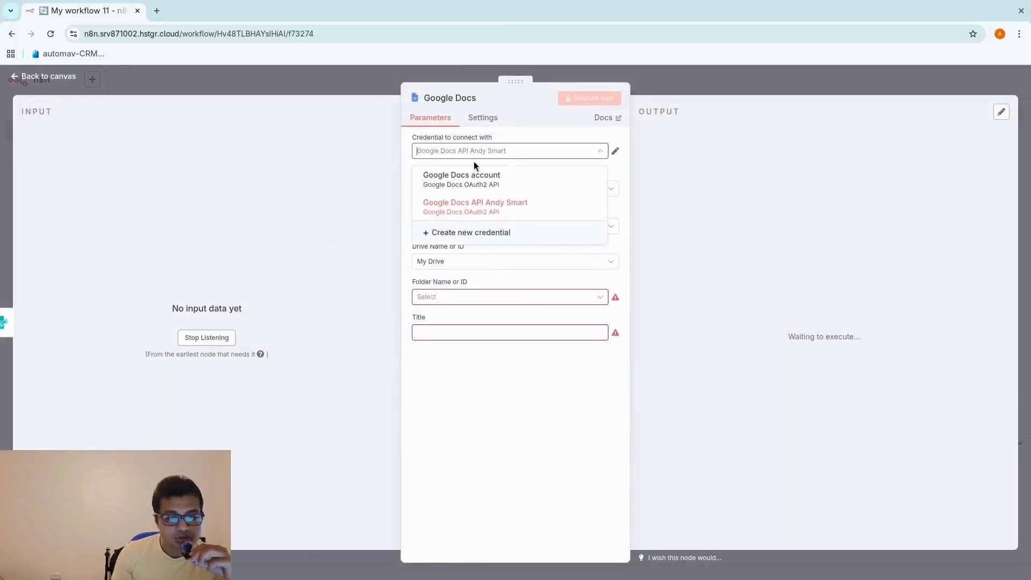
{"action": "left_click", "coordinate": [469, 217]}
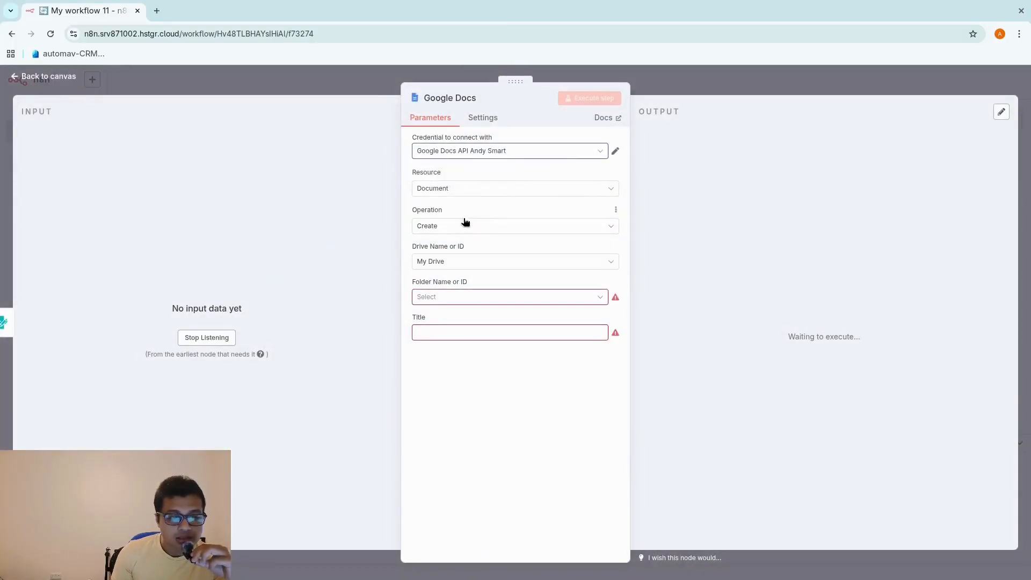
{"action": "left_click", "coordinate": [600, 298]}
{"action": "left_click", "coordinate": [492, 323]}
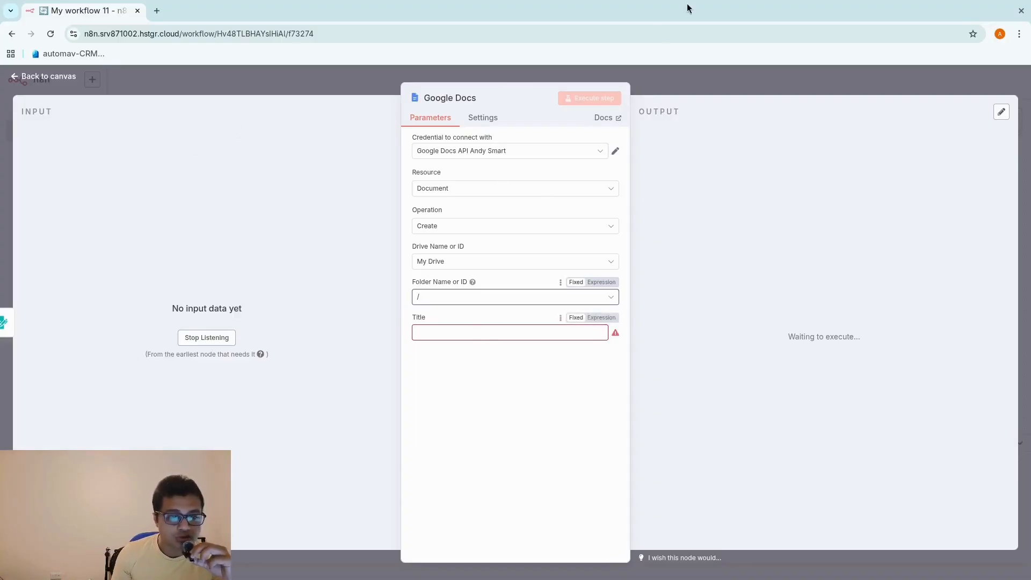
{"action": "left_click", "coordinate": [688, 80]}
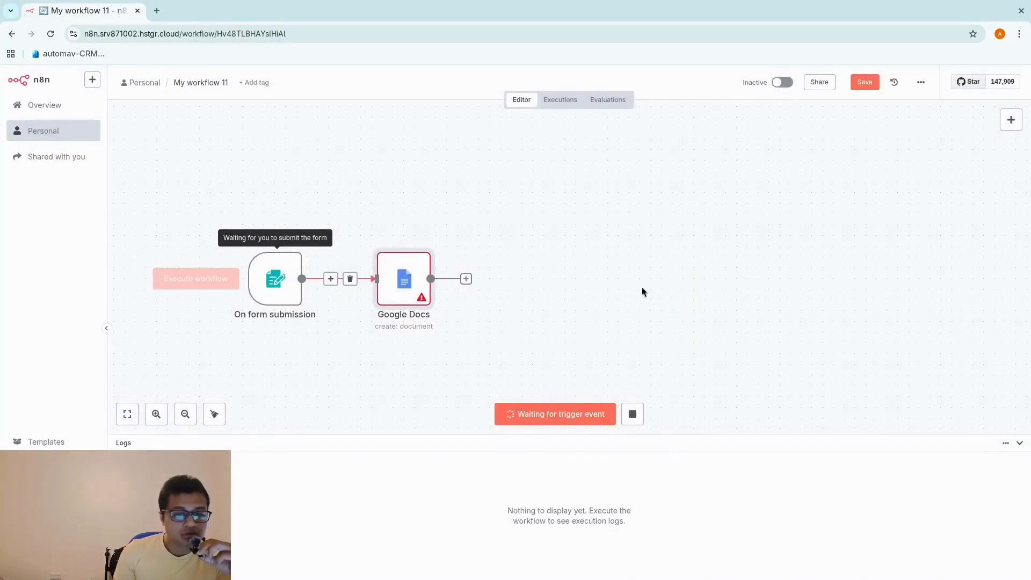
Stop the form trigger from listening for a test submission and try to run that node on its own
{"action": "double_click", "coordinate": [276, 283]}
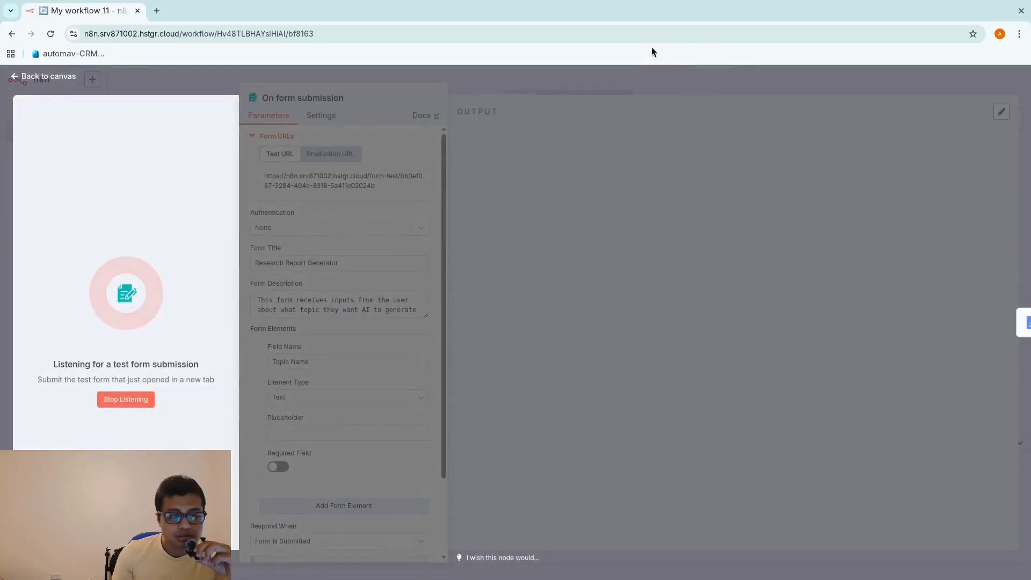
{"action": "left_click", "coordinate": [125, 399]}
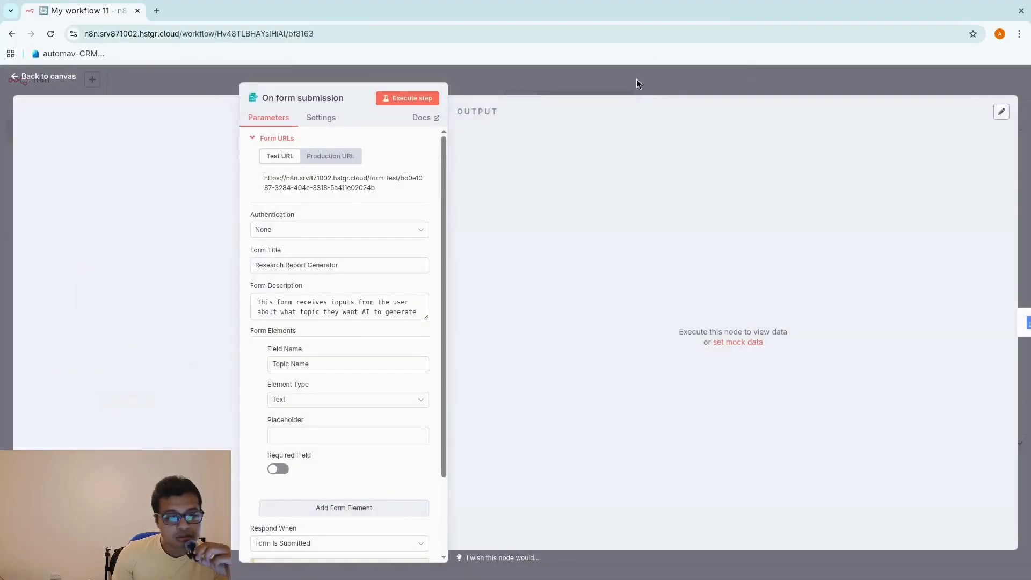
{"action": "left_click", "coordinate": [603, 83]}
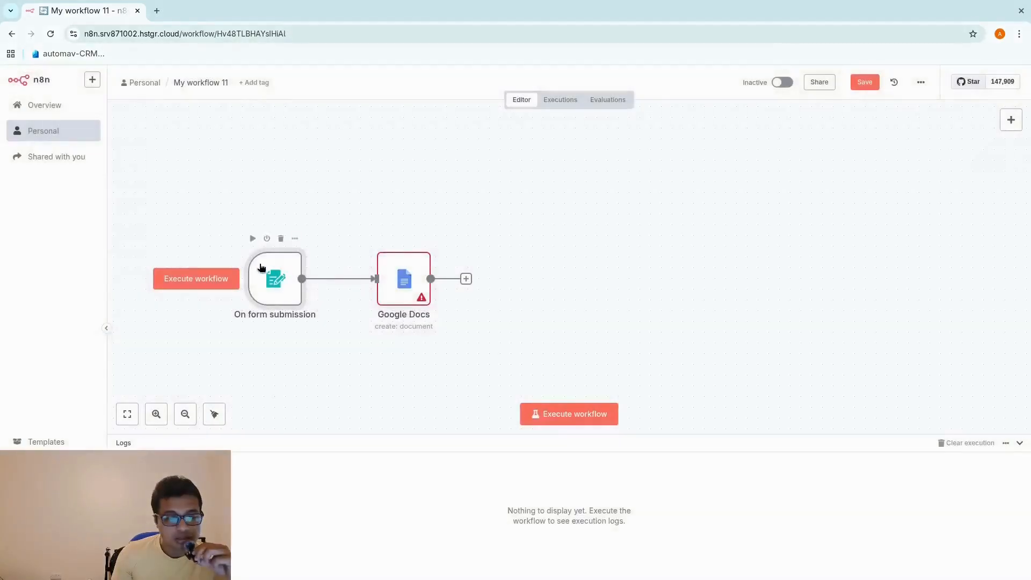
{"action": "left_click", "coordinate": [252, 239]}
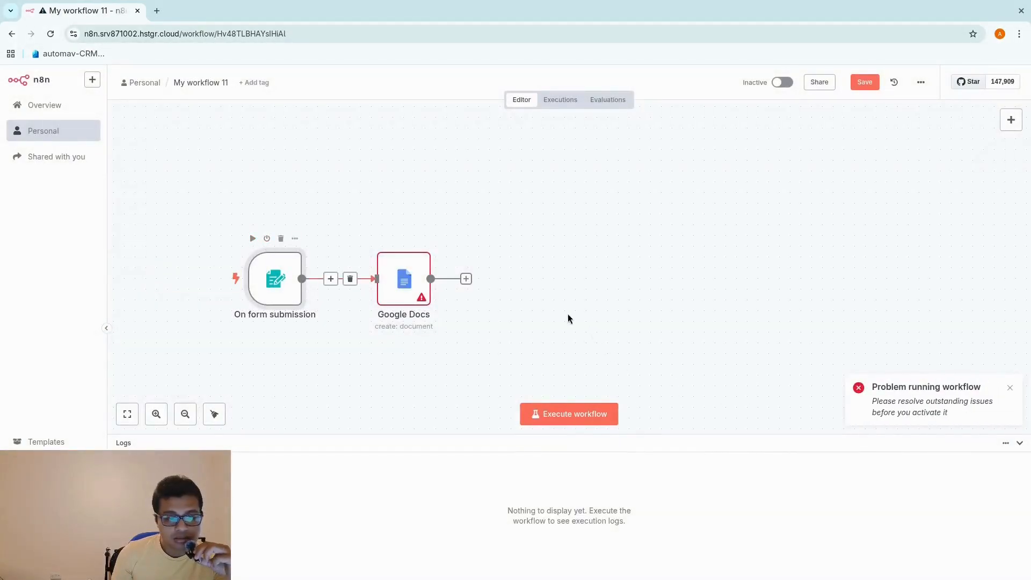
Fill the Google Docs node's document title with the placeholder text "asdf" and return to the canvas
{"action": "scroll", "coordinate": [571, 317], "scroll_direction": "left", "scroll_amount": 2}
{"action": "double_click", "coordinate": [465, 285]}
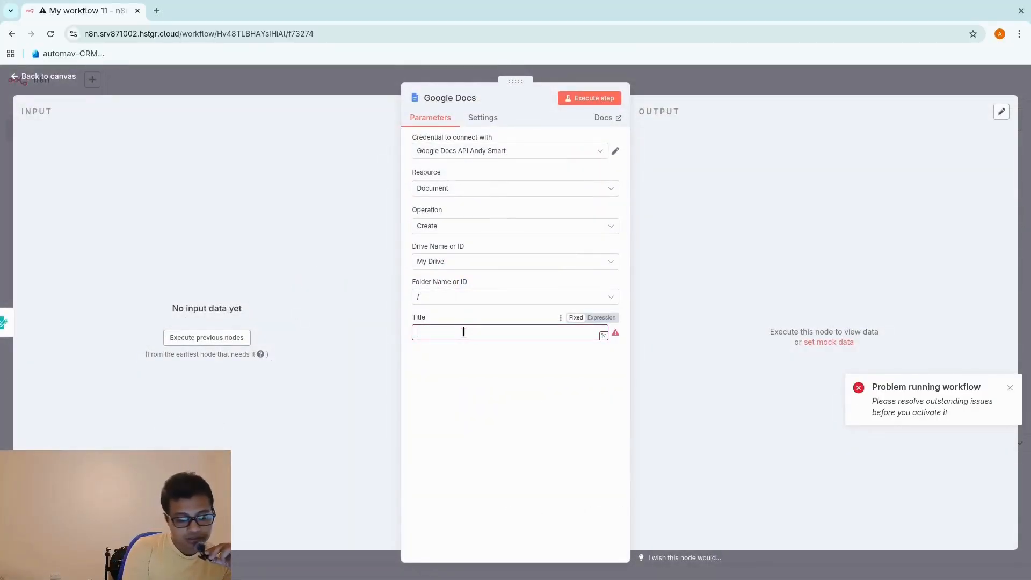
{"action": "type", "text": "asdf"}
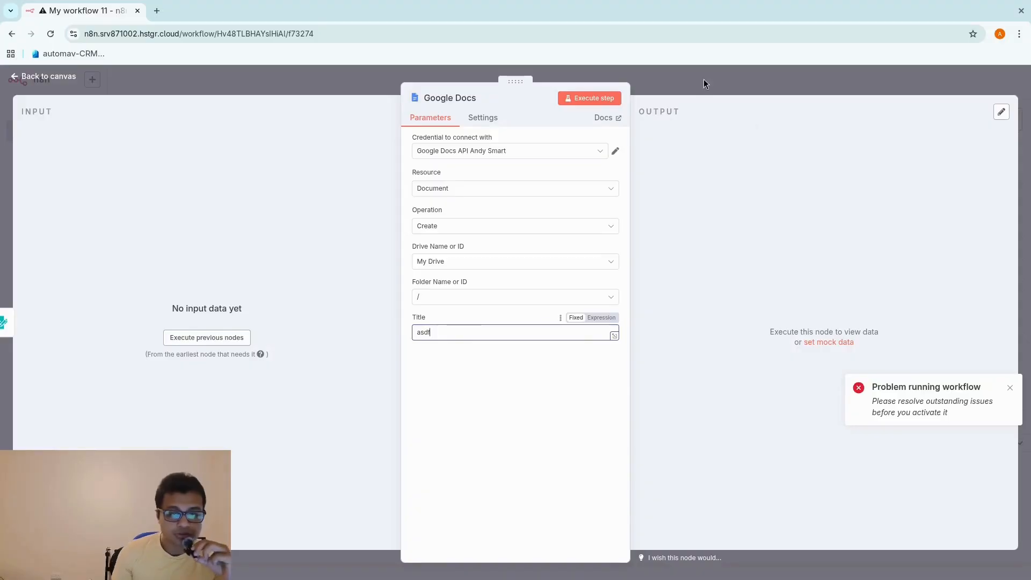
{"action": "left_click", "coordinate": [704, 83]}
Run the form trigger, submit "The effect of sugar for heart health" as the test topic name and close the form
{"action": "left_click", "coordinate": [318, 248]}
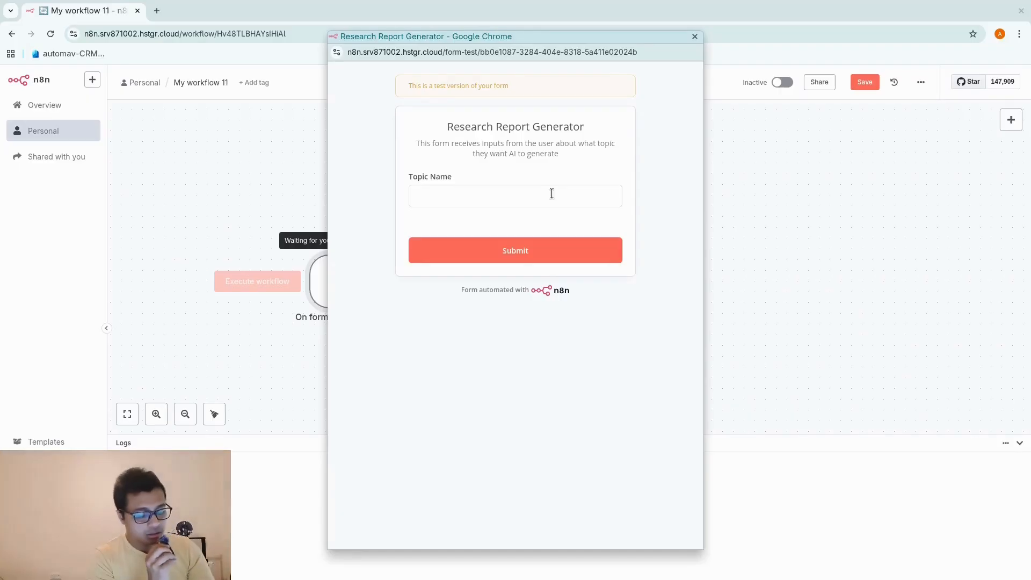
{"action": "left_click", "coordinate": [551, 194]}
{"action": "type", "text": "T"}
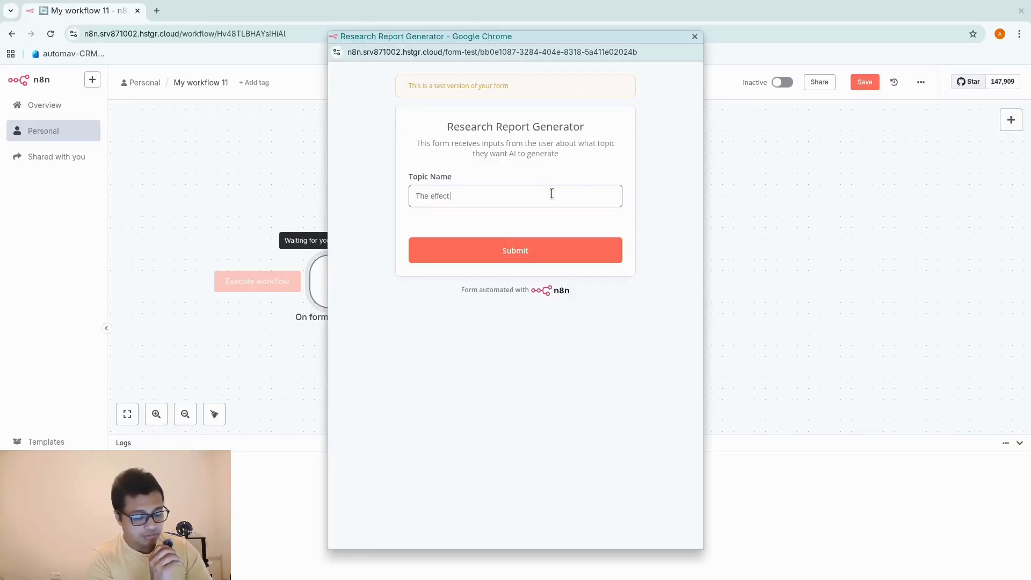
{"action": "type", "text": "he effect of "}
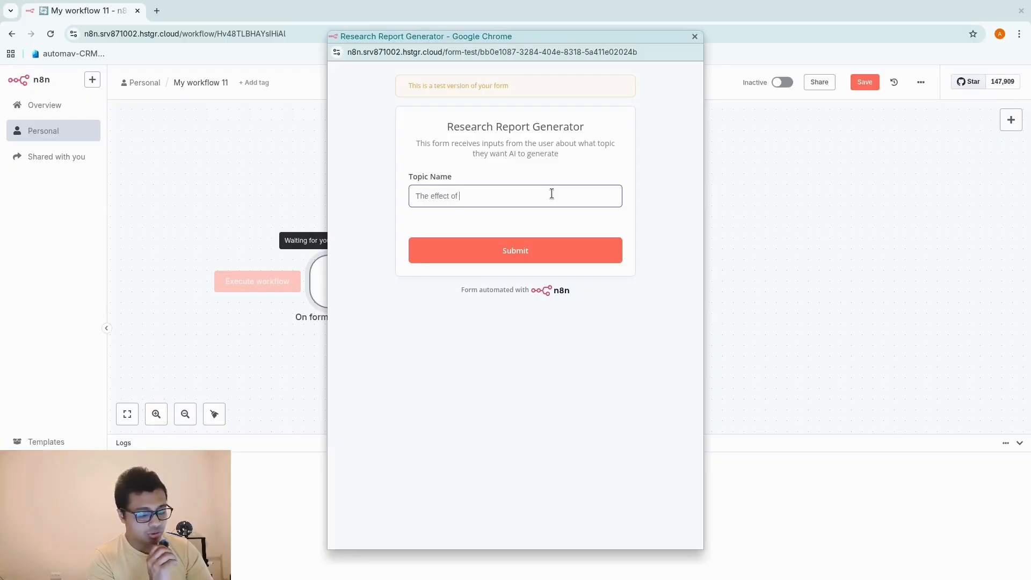
{"action": "type", "text": "sugar f"}
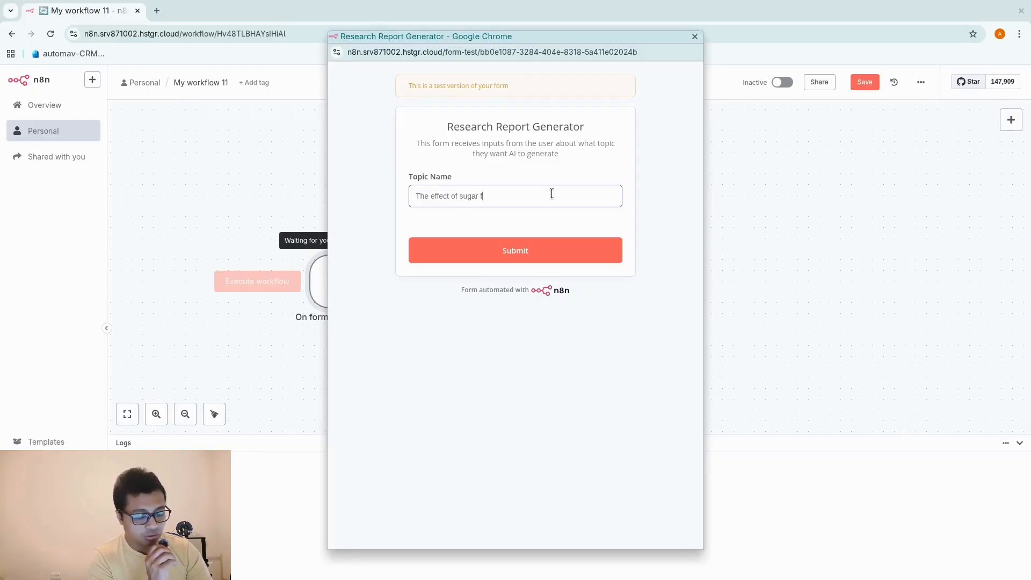
{"action": "type", "text": "or heart health"}
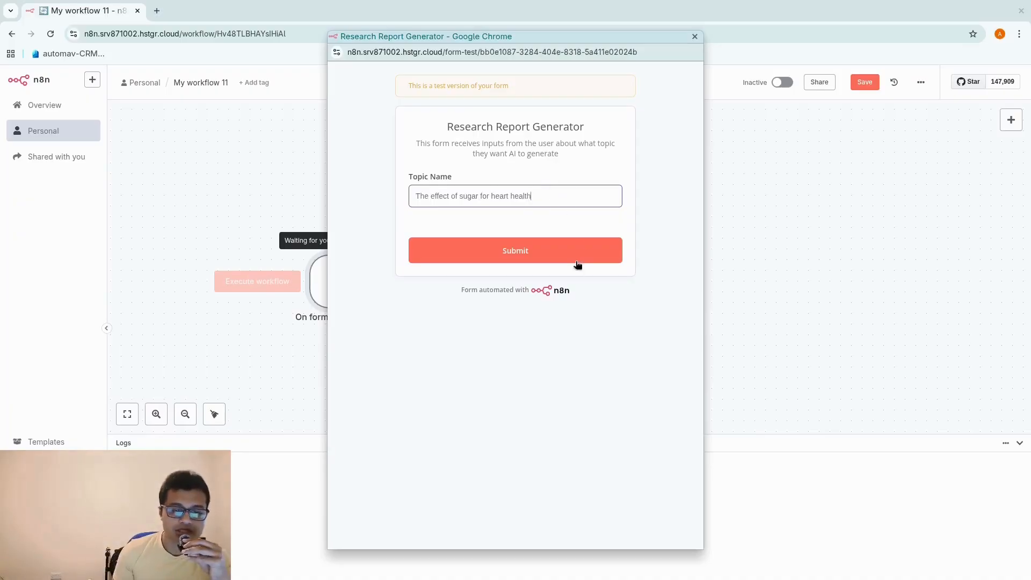
{"action": "left_click", "coordinate": [577, 265]}
{"action": "left_click", "coordinate": [694, 36]}
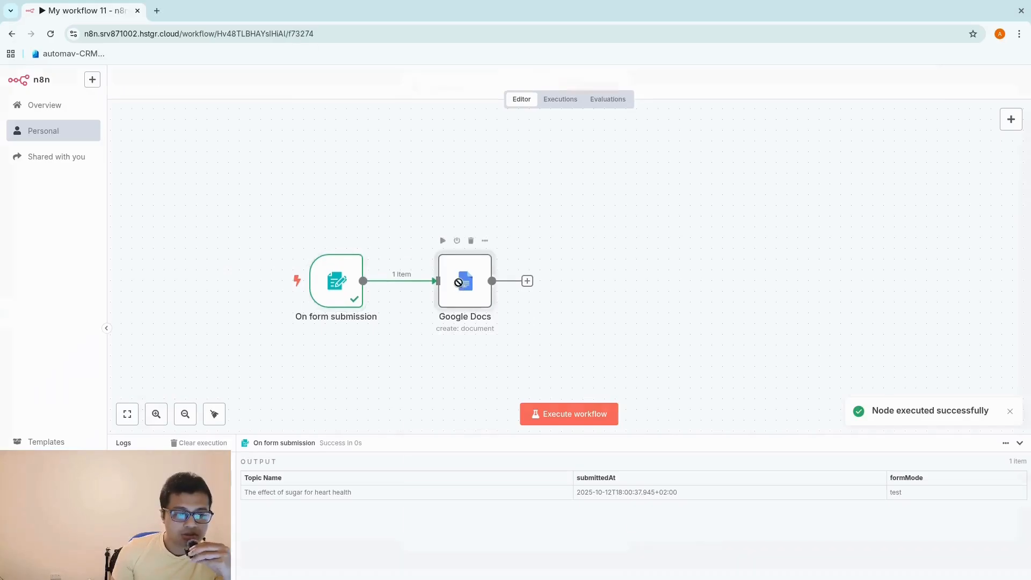
Replace the Google Docs node's title with the form's Topic Name field followed by "Reasearch Report" and return to the canvas
{"action": "double_click", "coordinate": [460, 285]}
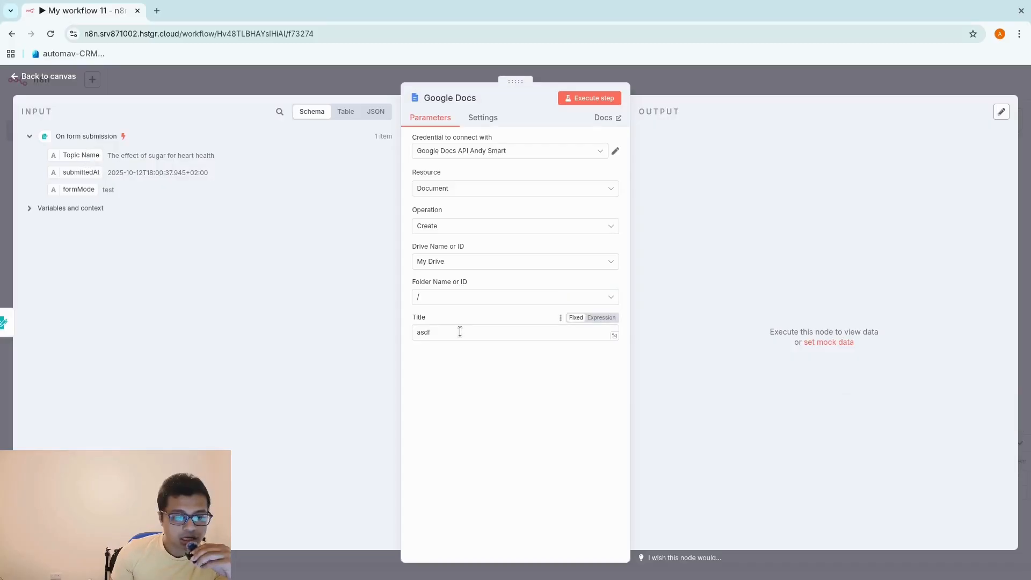
{"action": "left_click_drag", "start_coordinate": [460, 331], "coordinate": [307, 308]}
{"action": "key", "text": "BackSpace"}
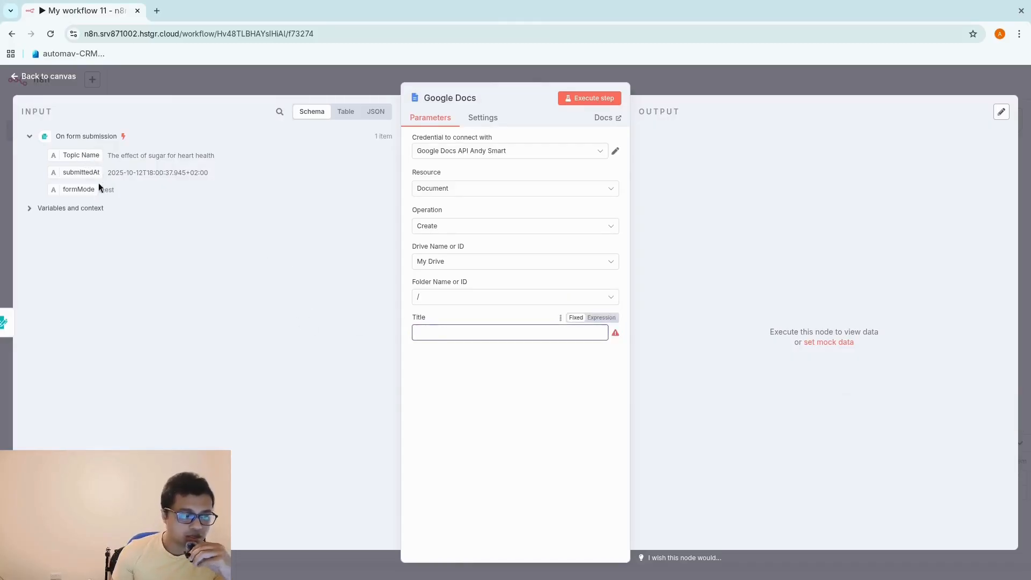
{"action": "left_click_drag", "start_coordinate": [81, 156], "coordinate": [452, 333]}
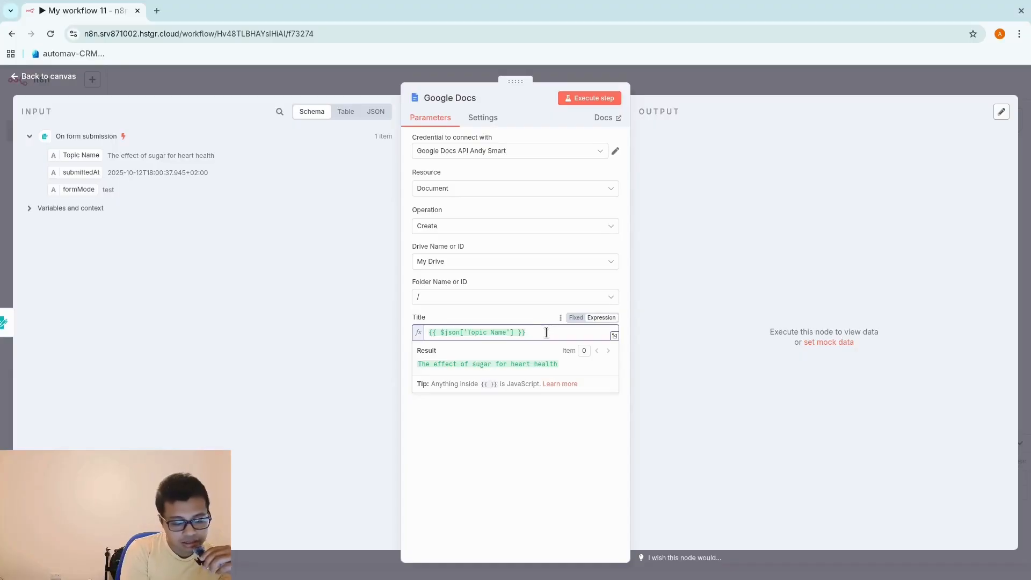
{"action": "type", "text": "Reasearch"}
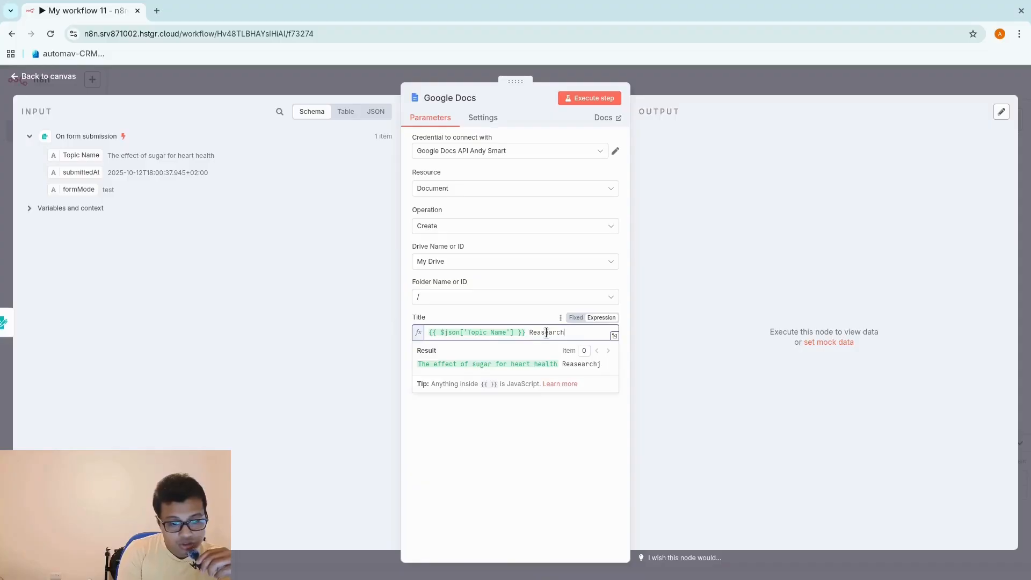
{"action": "type", "text": " R"}
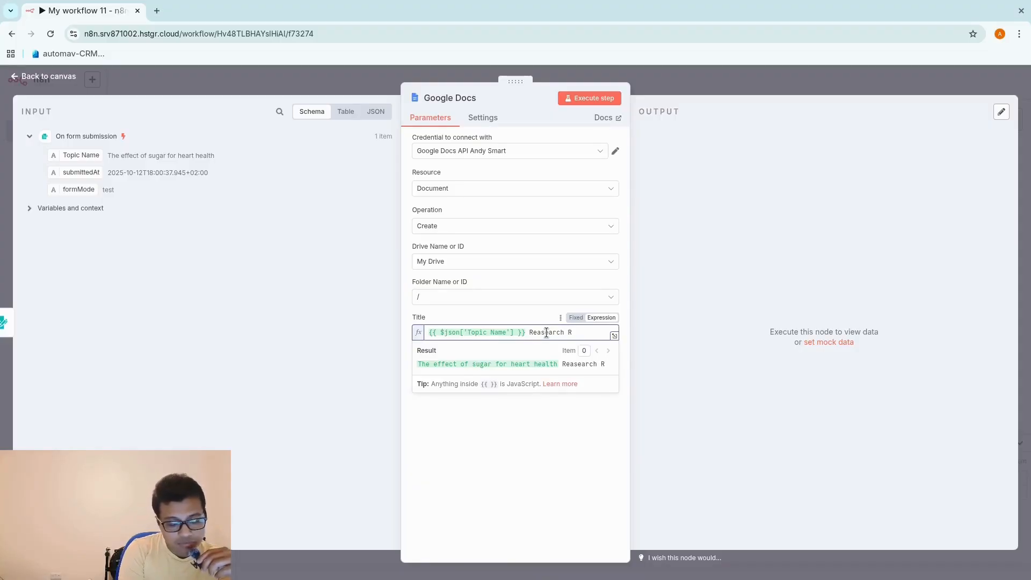
{"action": "type", "text": "eport"}
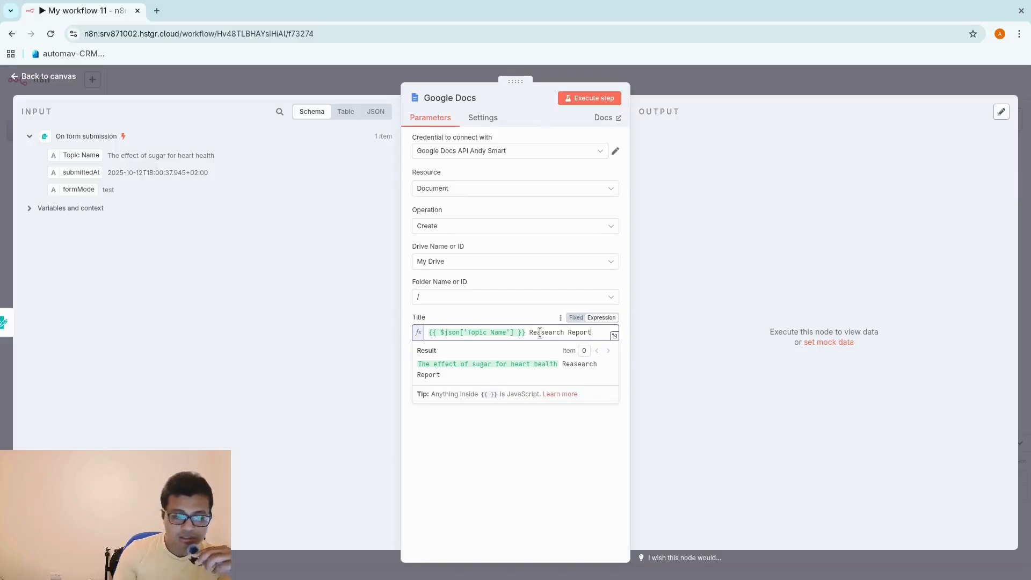
{"action": "left_click", "coordinate": [726, 80]}
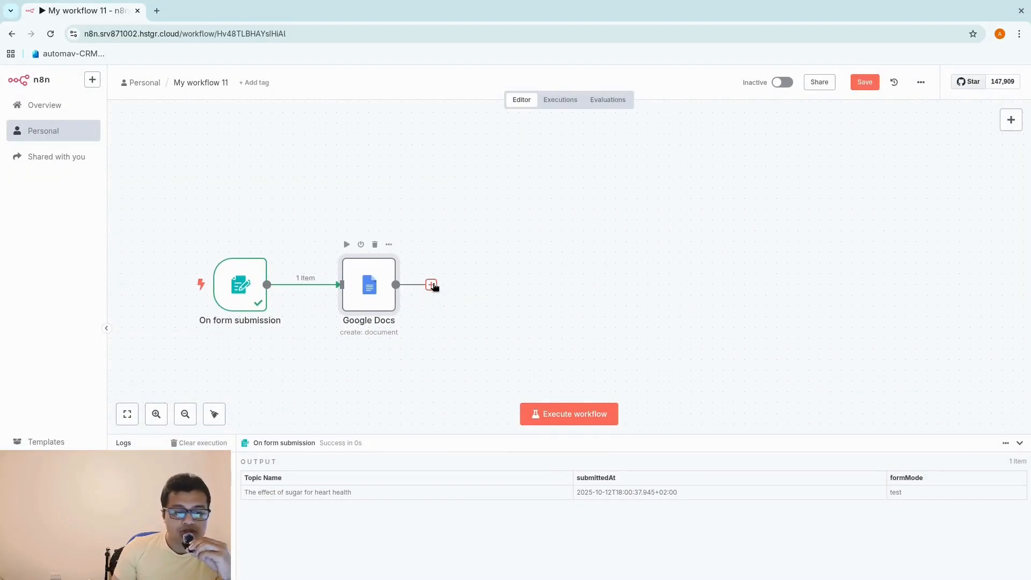
Add an AI Agent node after the Google Docs node and return to the canvas
{"action": "left_click", "coordinate": [432, 286]}
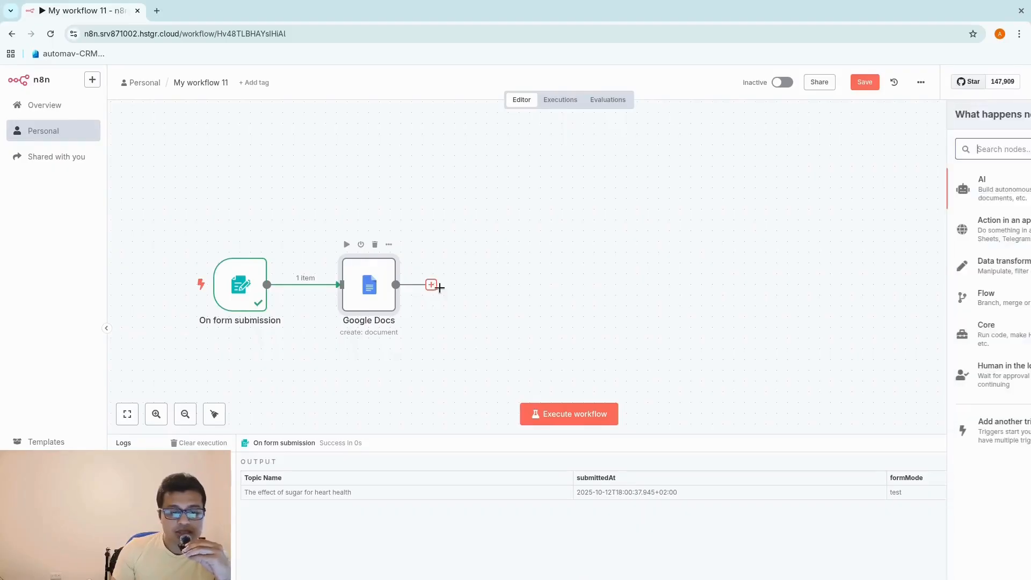
{"action": "left_click", "coordinate": [912, 197]}
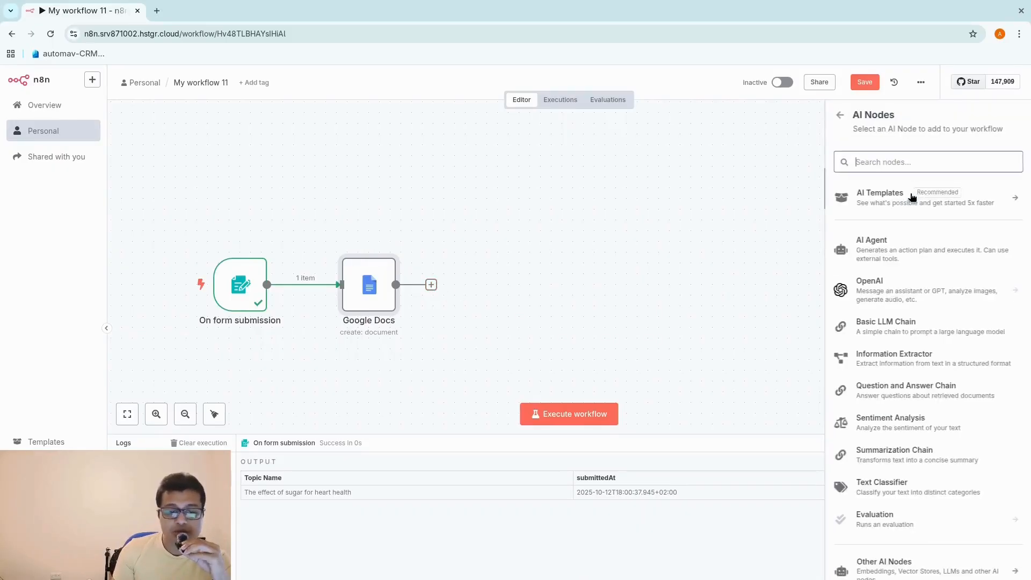
{"action": "left_click", "coordinate": [896, 252]}
{"action": "left_click", "coordinate": [711, 91]}
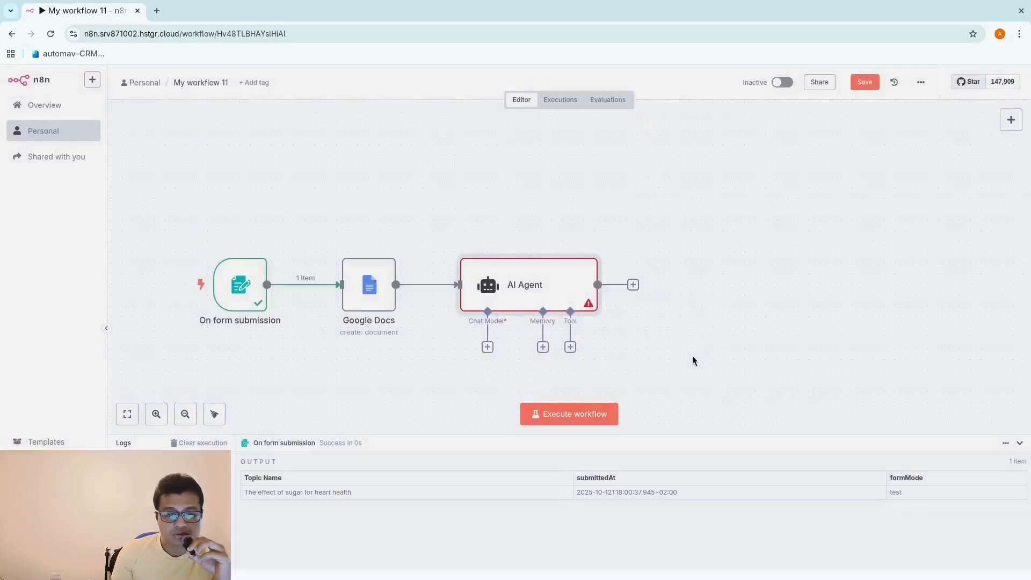
Attach an OpenAI Chat Model using gpt-5-mini to the AI Agent and place it below and slightly left of the agent
{"action": "left_click", "coordinate": [535, 248]}
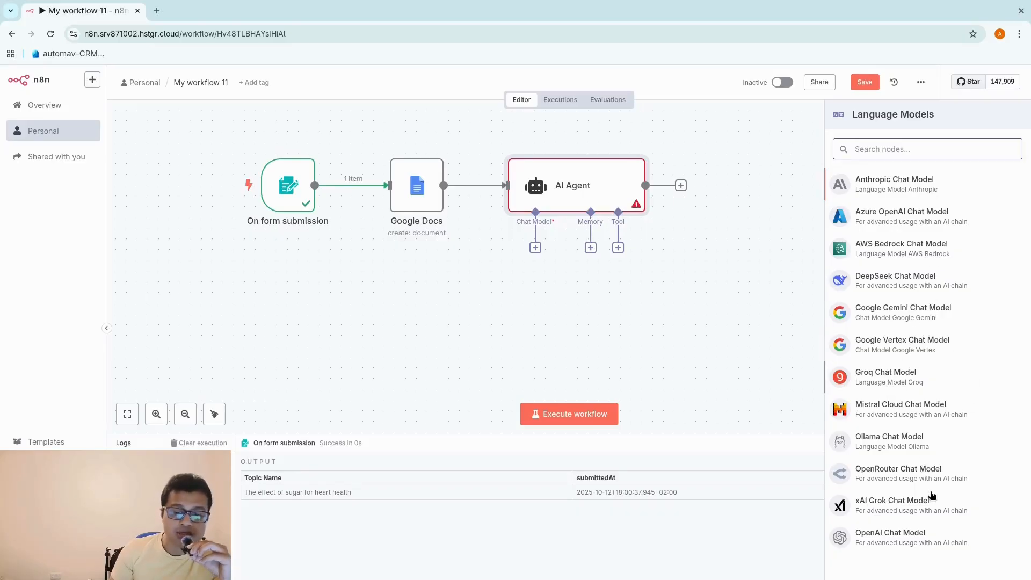
{"action": "left_click", "coordinate": [896, 537]}
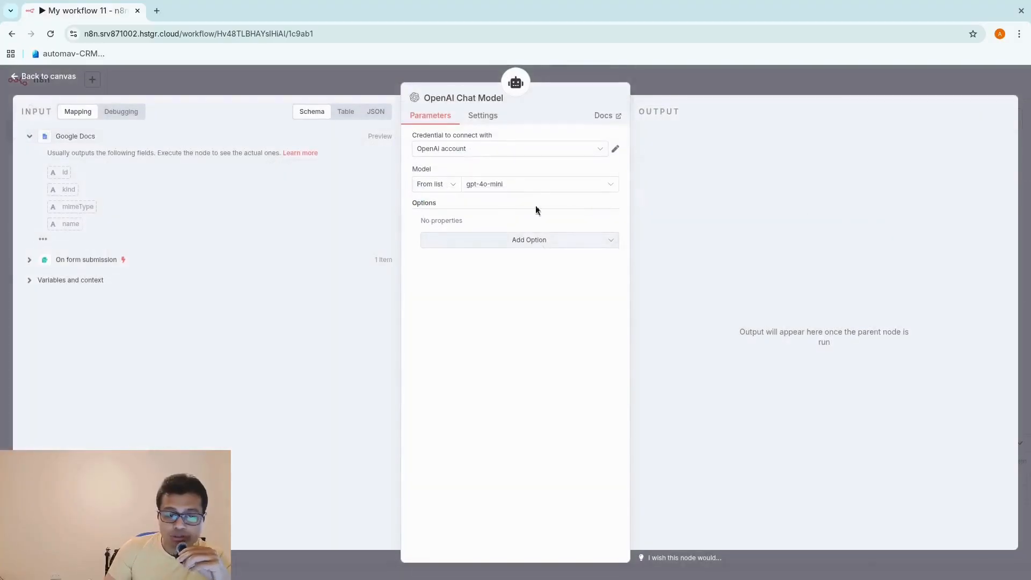
{"action": "left_click", "coordinate": [530, 182]}
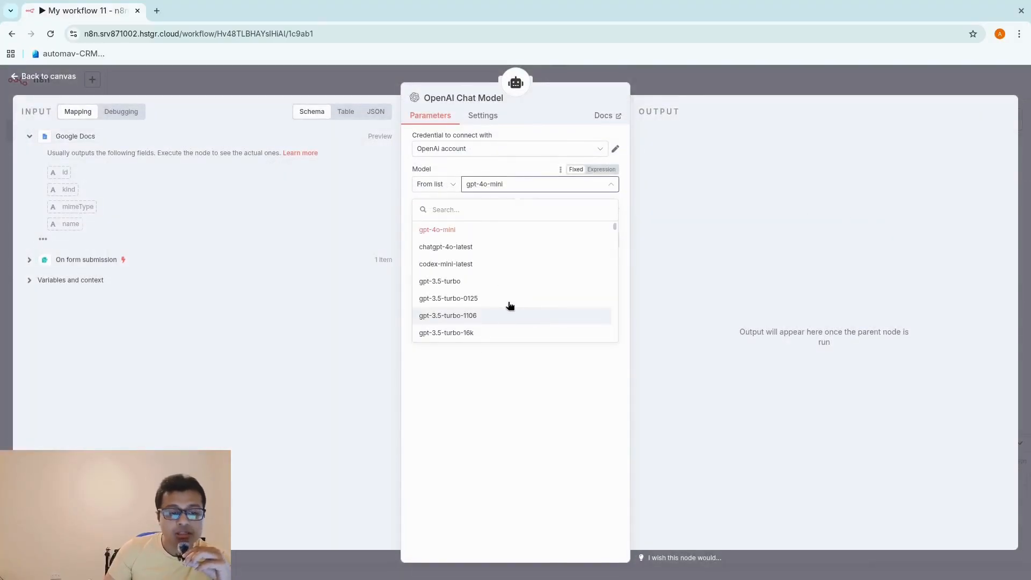
{"action": "scroll", "coordinate": [505, 321], "scroll_direction": "down", "scroll_amount": 2}
{"action": "scroll", "coordinate": [505, 321], "scroll_direction": "down", "scroll_amount": 10}
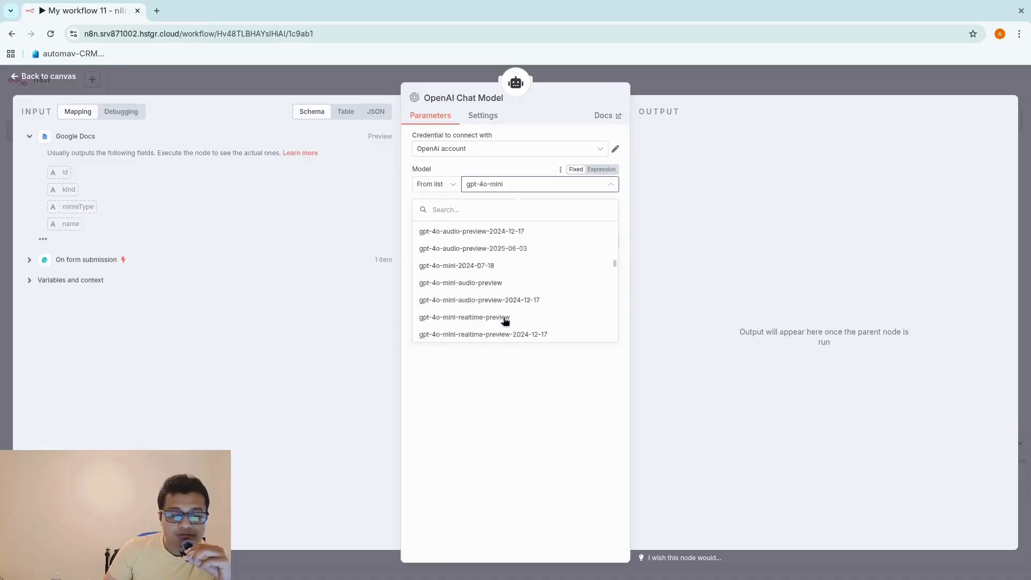
{"action": "scroll", "coordinate": [505, 321], "scroll_direction": "down", "scroll_amount": 5}
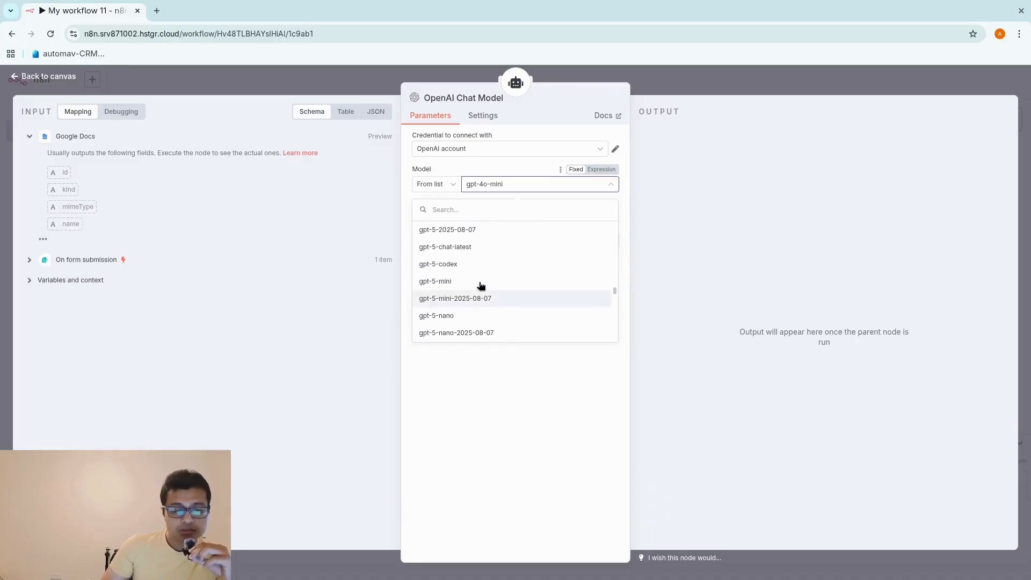
{"action": "left_click", "coordinate": [480, 283]}
{"action": "left_click", "coordinate": [696, 79]}
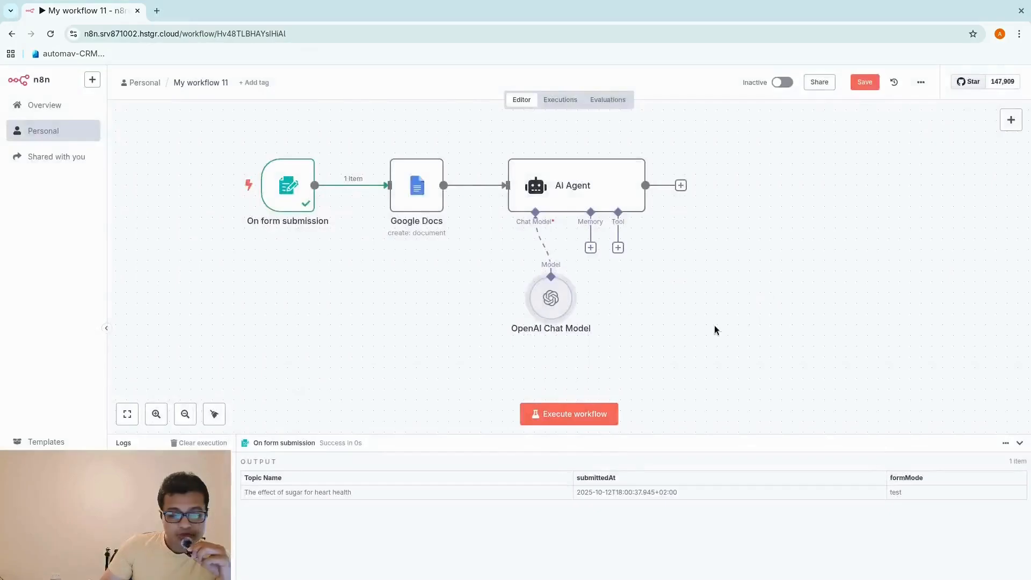
{"action": "left_click_drag", "start_coordinate": [499, 309], "coordinate": [488, 320]}
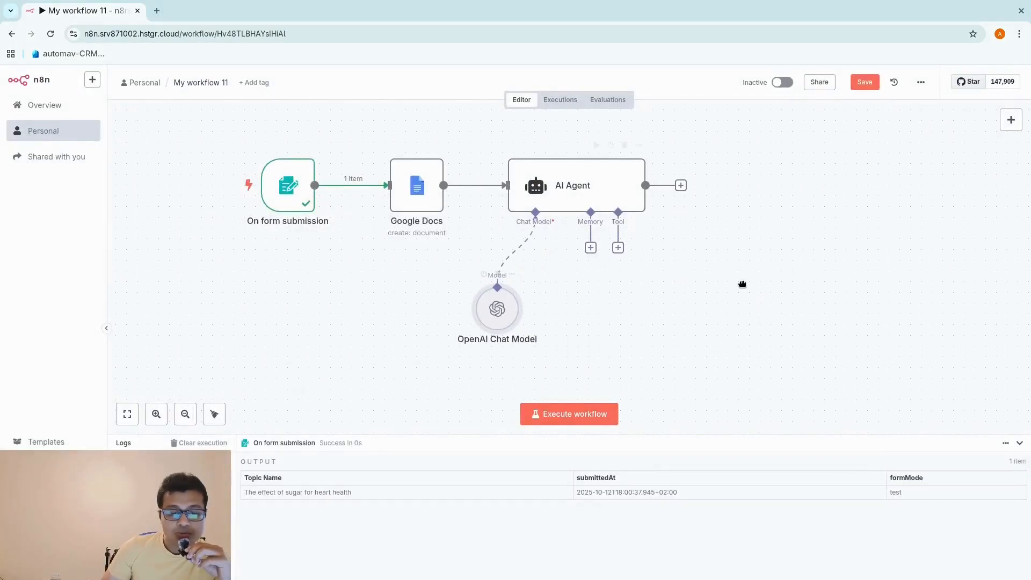
{"action": "left_click_drag", "start_coordinate": [742, 284], "coordinate": [667, 327]}
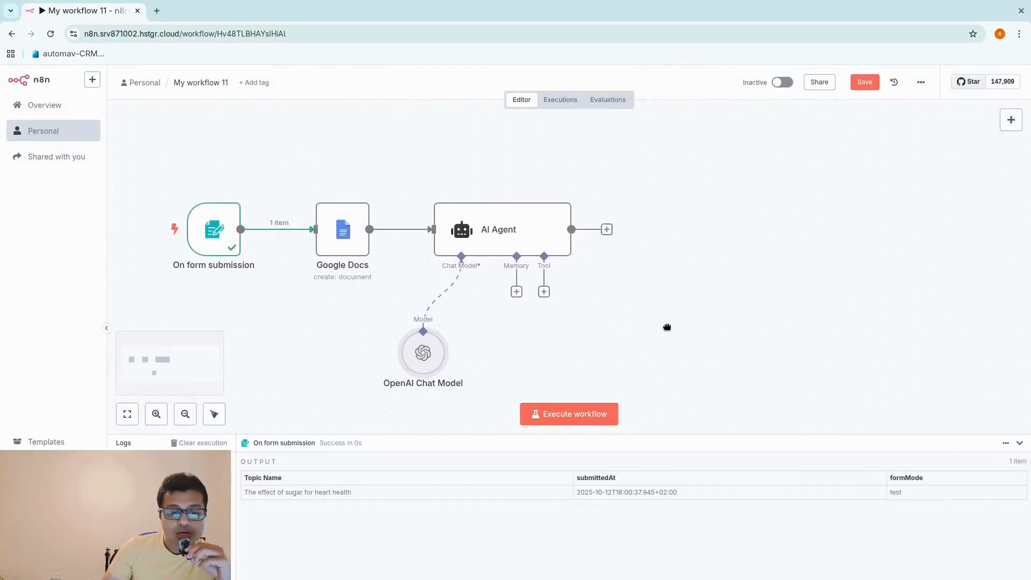
{"action": "left_click", "coordinate": [543, 294]}
{"action": "left_click", "coordinate": [589, 269]}
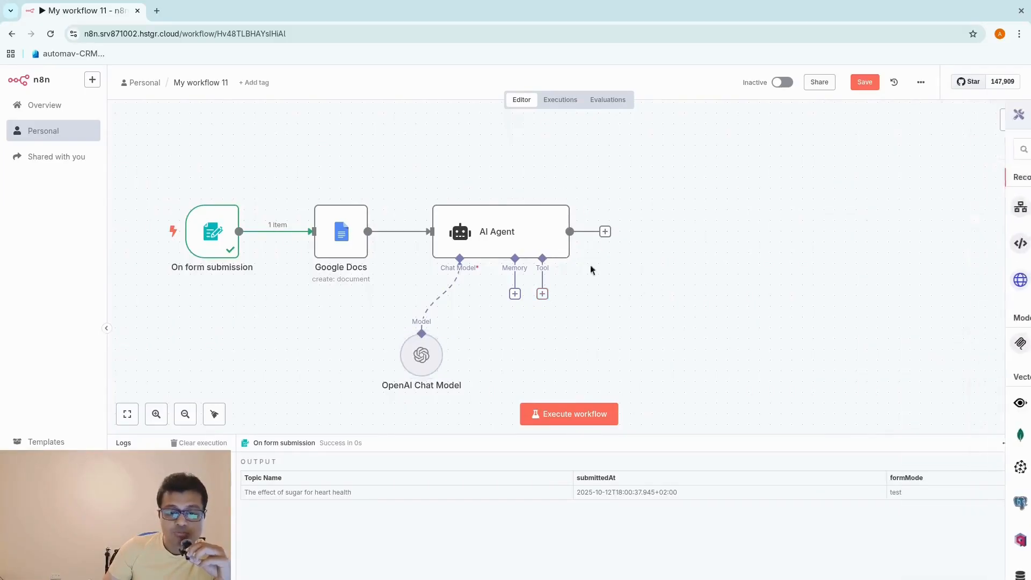
Make the AI Agent require a specific output format and set its user prompt source to Define below
{"action": "double_click", "coordinate": [500, 244]}
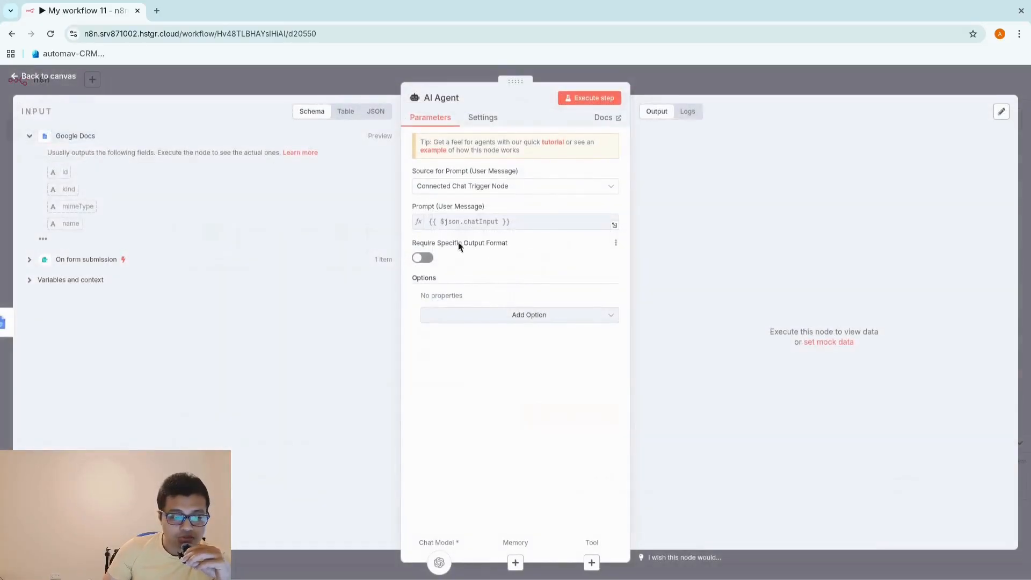
{"action": "left_click", "coordinate": [426, 259]}
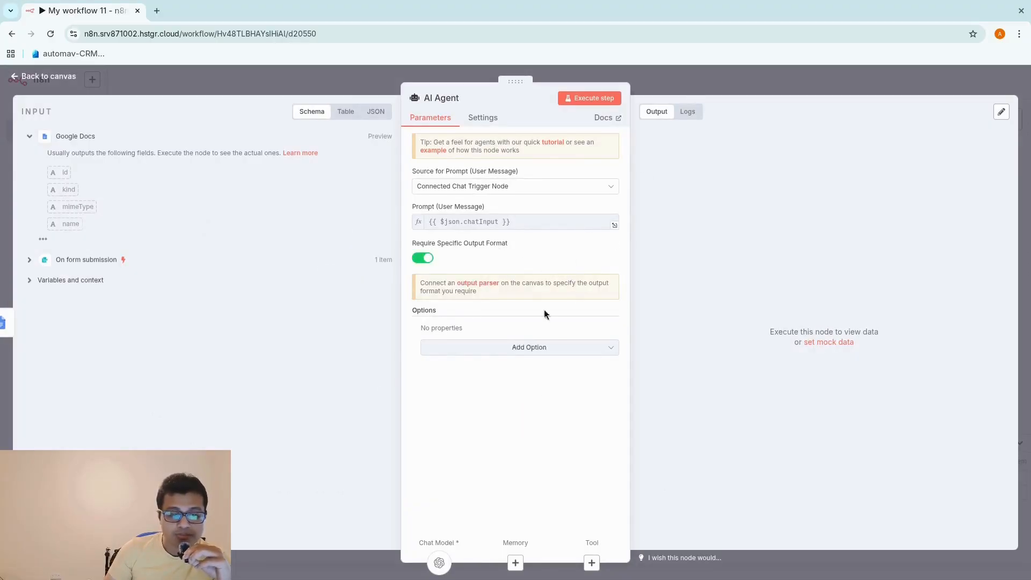
{"action": "left_click", "coordinate": [532, 188]}
{"action": "left_click", "coordinate": [503, 264]}
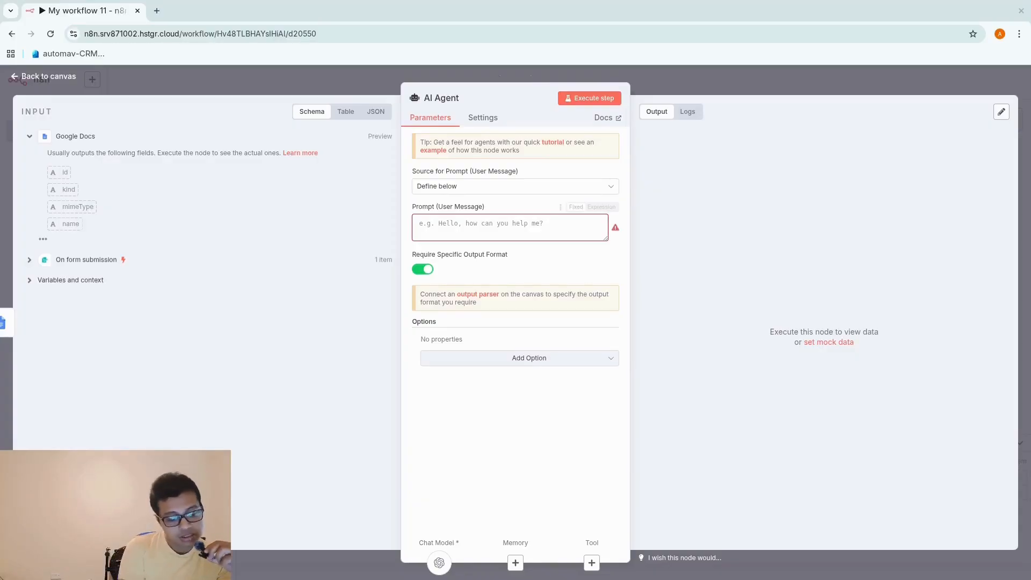
Enter the agent's user prompt "Please generate outlines of chapters about {{ $('On form submission').item.json['Topic Name'] }}"
{"action": "left_click", "coordinate": [549, 225]}
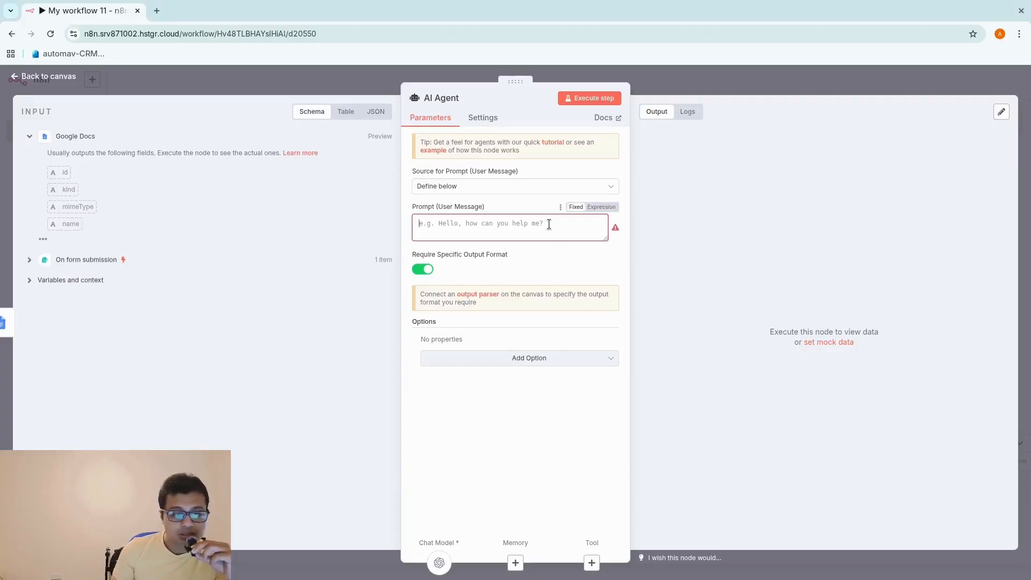
{"action": "type", "text": "Please generate outlines of chapters about {{ $('On form submission').item.json['Topic Name'] }}"}
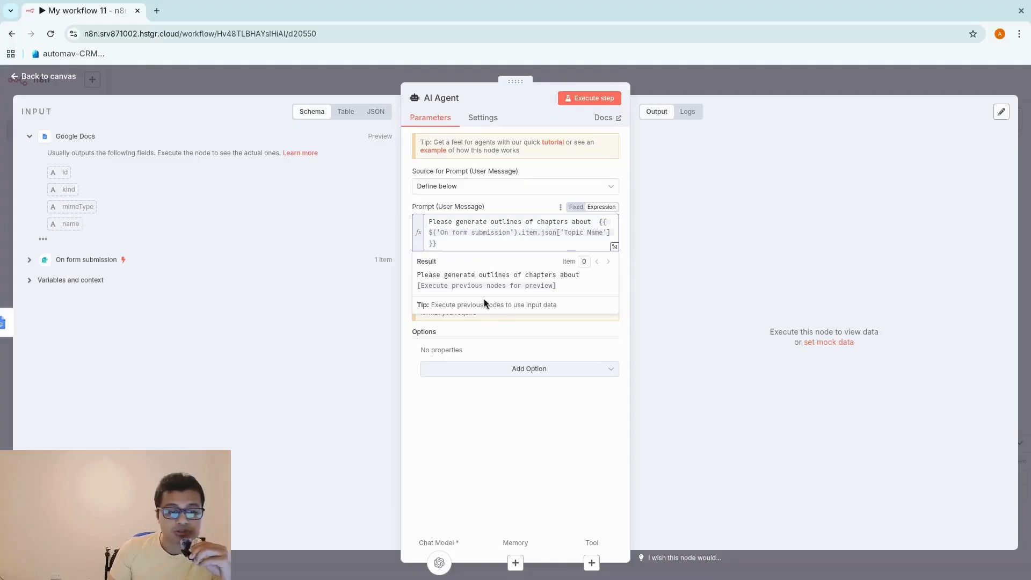
{"action": "left_click", "coordinate": [468, 246]}
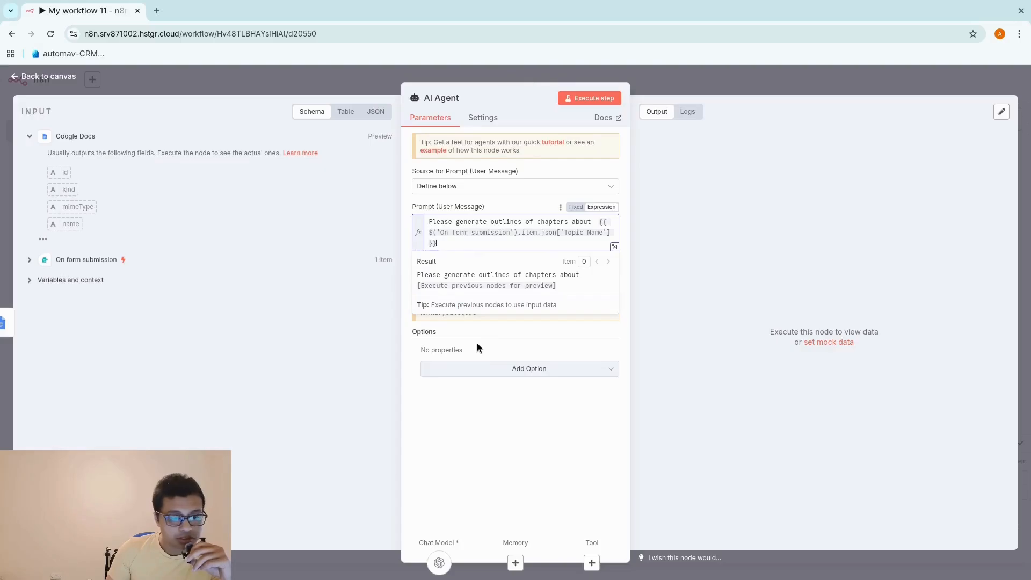
Delete the expression ending the user prompt and map the form submission's Topic Name field in its place
{"action": "left_click", "coordinate": [29, 261]}
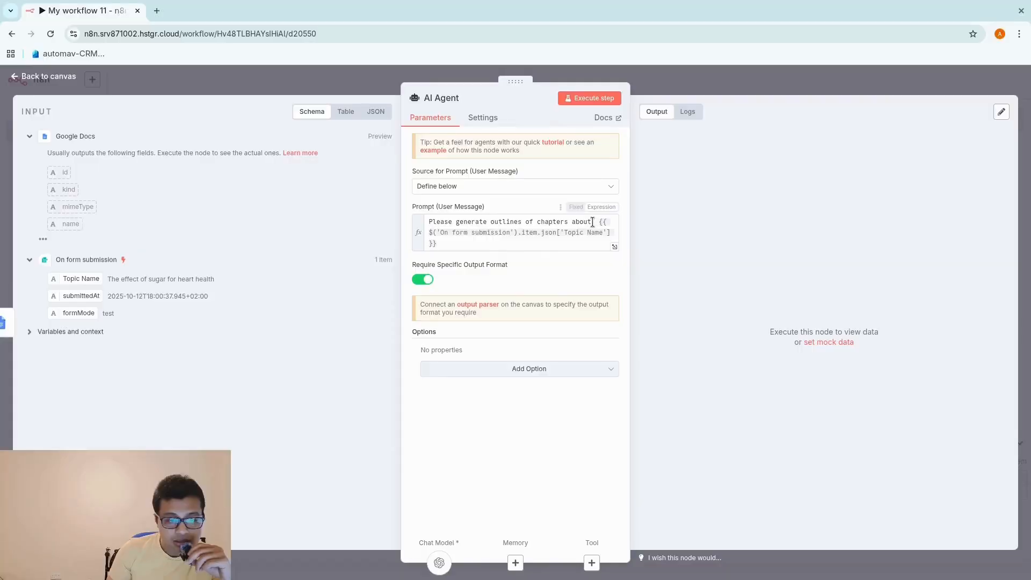
{"action": "left_click_drag", "start_coordinate": [600, 222], "coordinate": [602, 240]}
{"action": "key", "text": "BackSpace"}
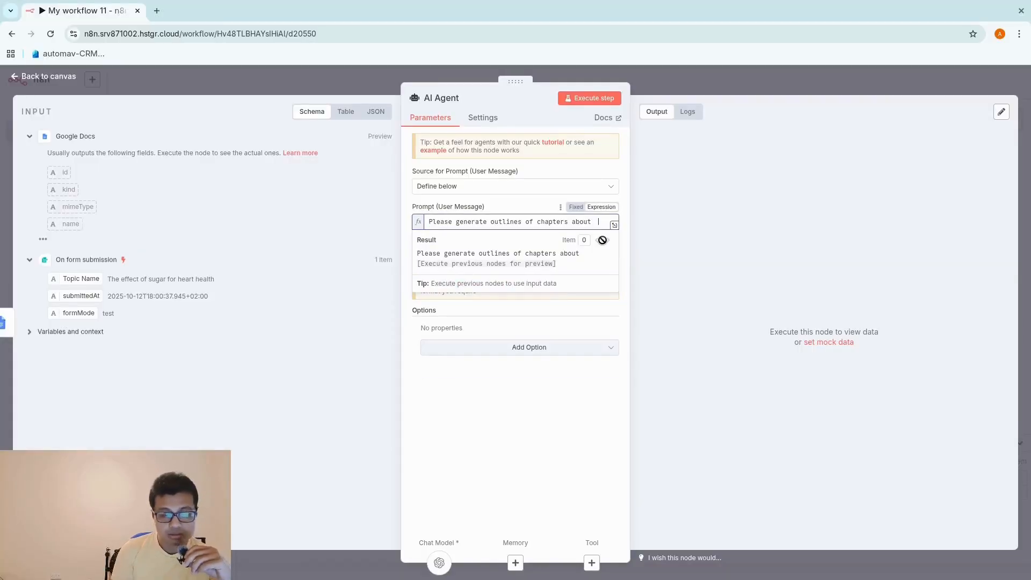
{"action": "left_click_drag", "start_coordinate": [71, 279], "coordinate": [604, 225]}
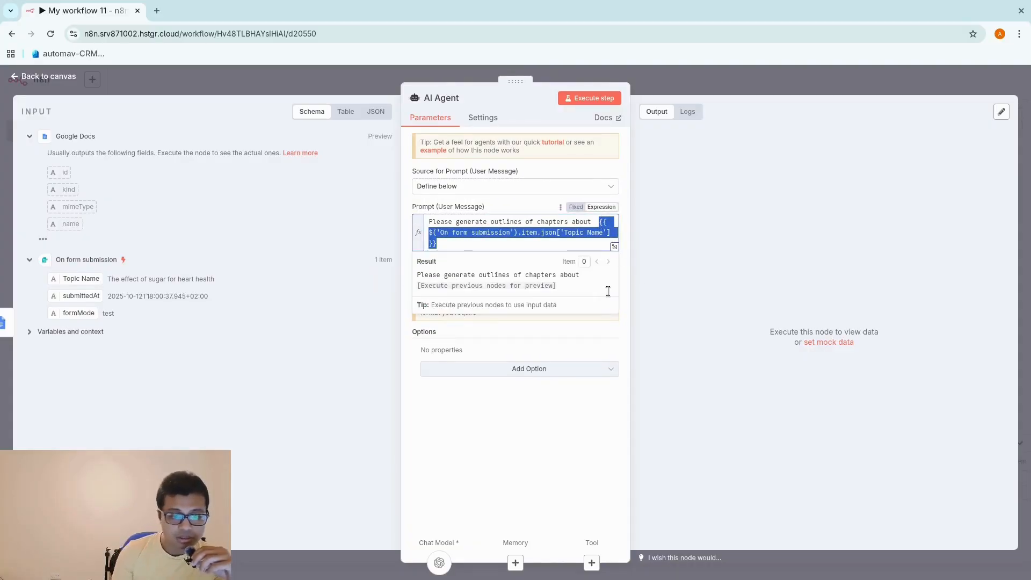
Give the AI Agent an expression-mode system message making it an AI report generator of 5 chapters limited to 150 characters, output as JSON chapter_1 to chapter_5
{"action": "left_click", "coordinate": [512, 369]}
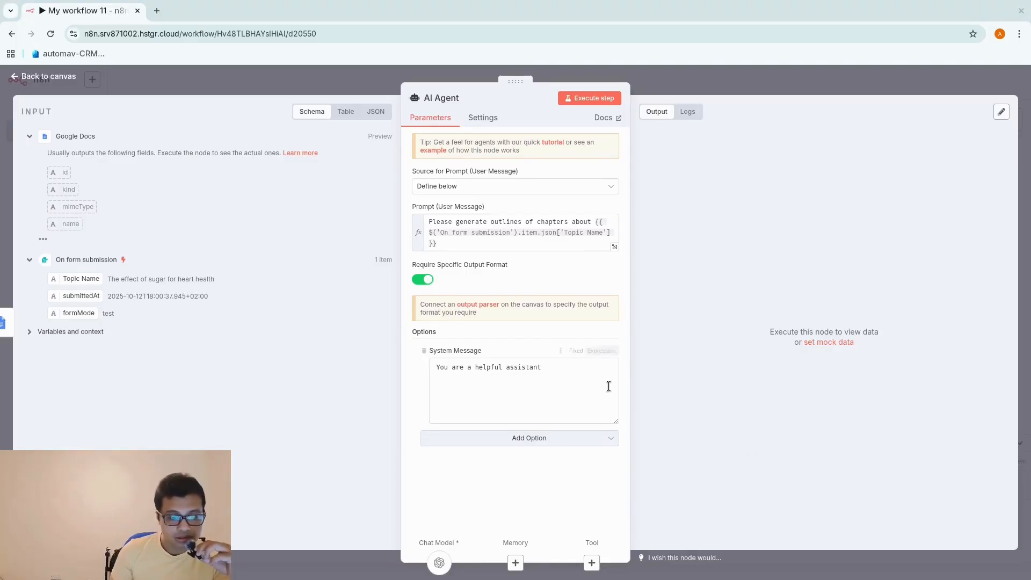
{"action": "left_click_drag", "start_coordinate": [575, 376], "coordinate": [423, 371]}
{"action": "key", "text": "ctrl+v"}
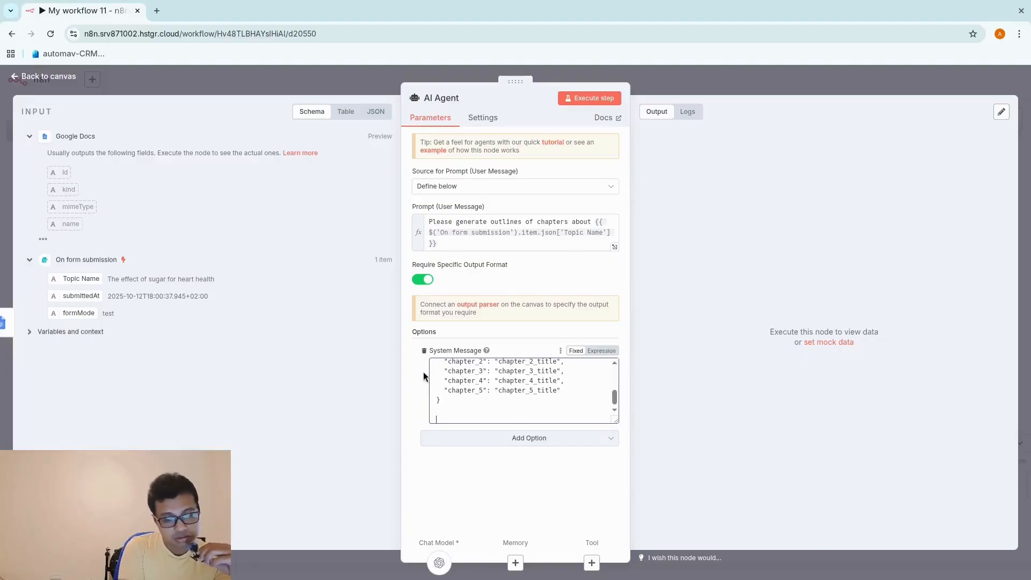
{"action": "left_click", "coordinate": [602, 351]}
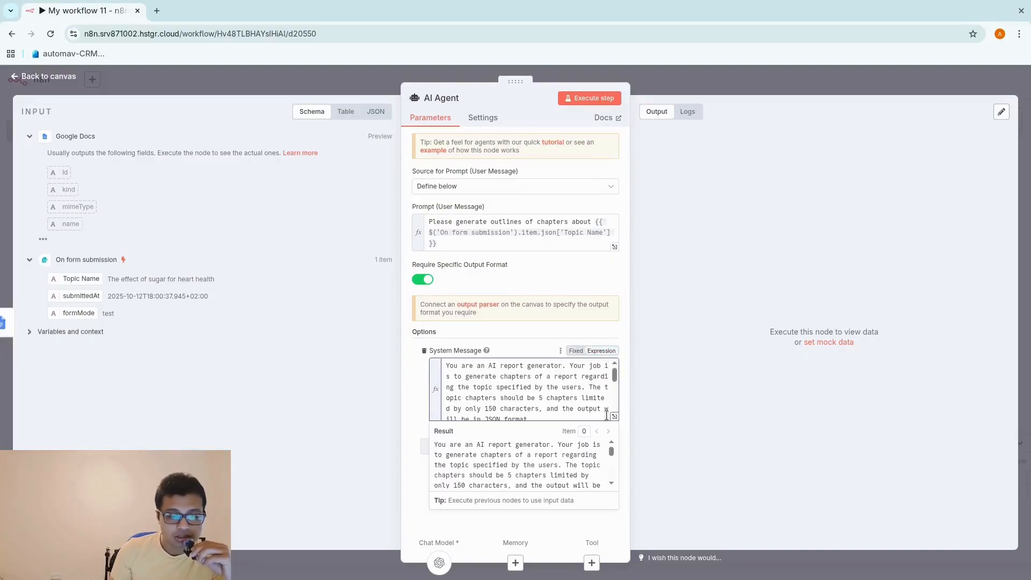
{"action": "left_click", "coordinate": [613, 417]}
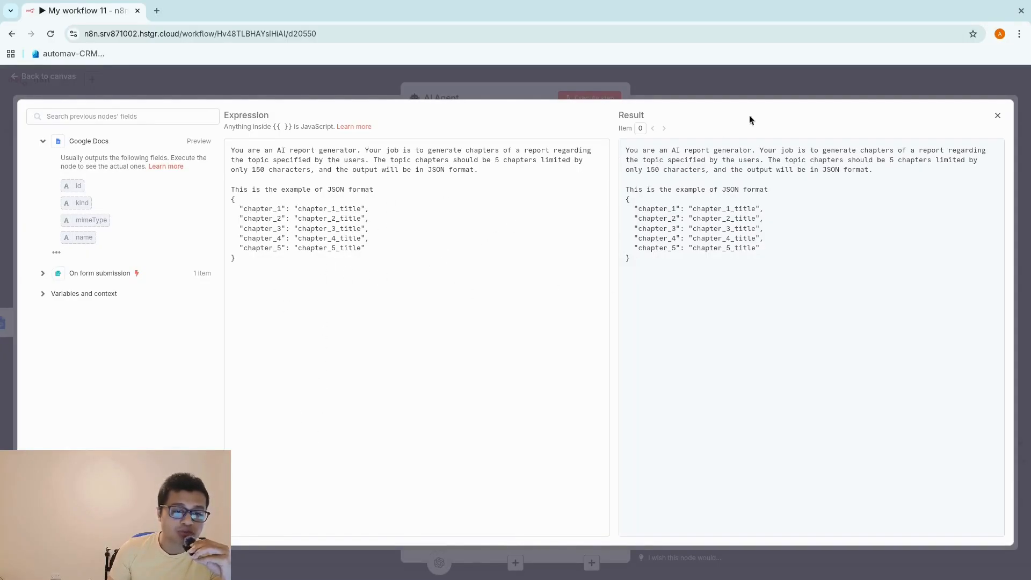
{"action": "left_click", "coordinate": [768, 84]}
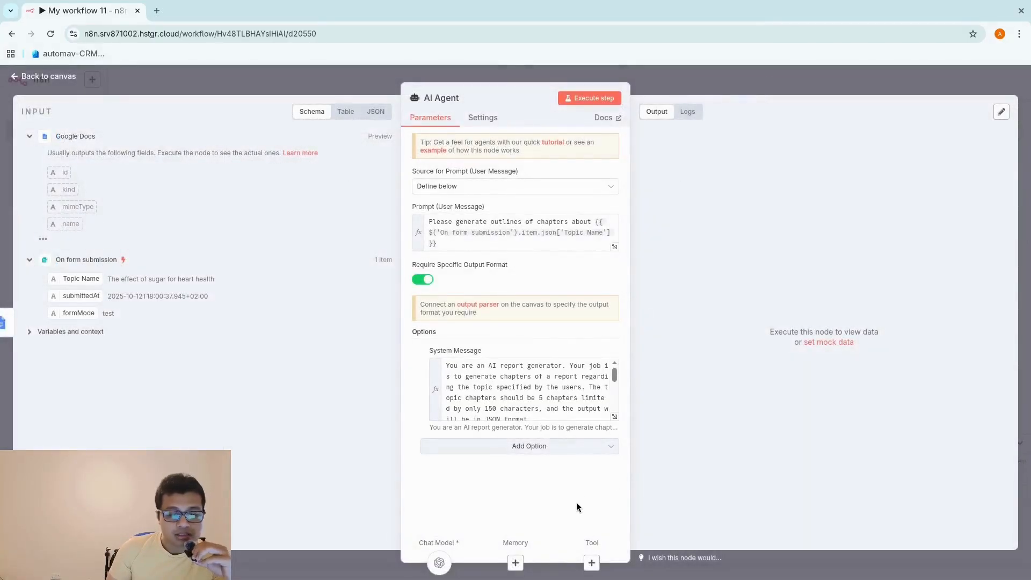
{"action": "left_click", "coordinate": [714, 85]}
Attach a Structured Output Parser to the AI Agent with a JSON example mapping chapter_1 through chapter_5 to chapter_1_title through chapter_5_title, and save the workflow
{"action": "scroll", "coordinate": [590, 322], "scroll_direction": "right", "scroll_amount": 2}
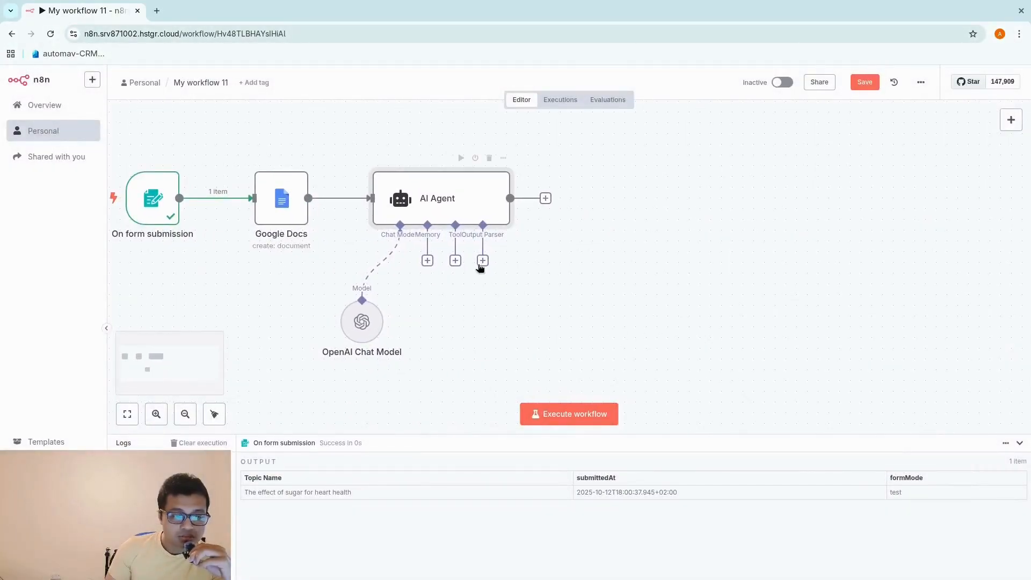
{"action": "left_click", "coordinate": [482, 261]}
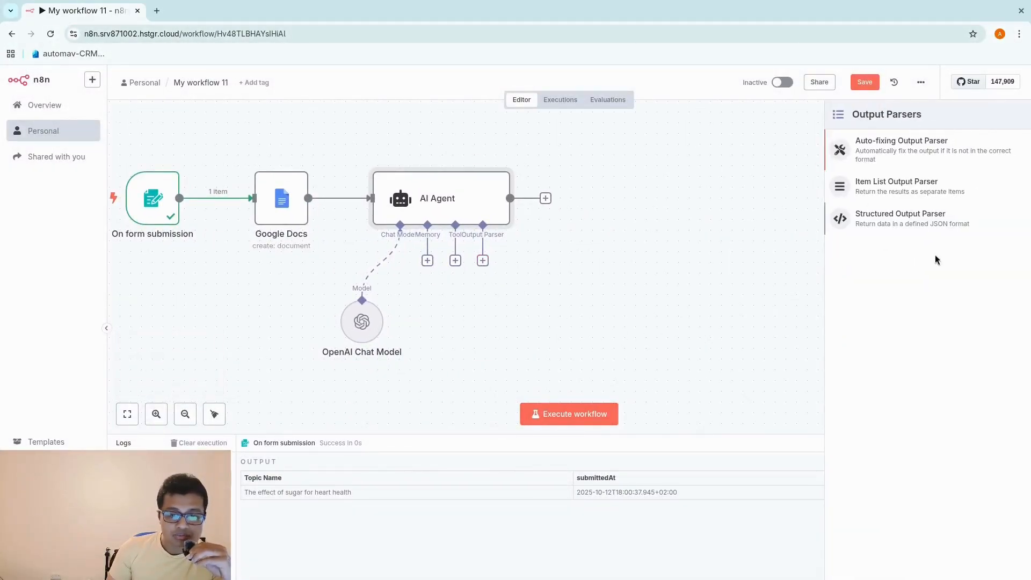
{"action": "left_click", "coordinate": [923, 226]}
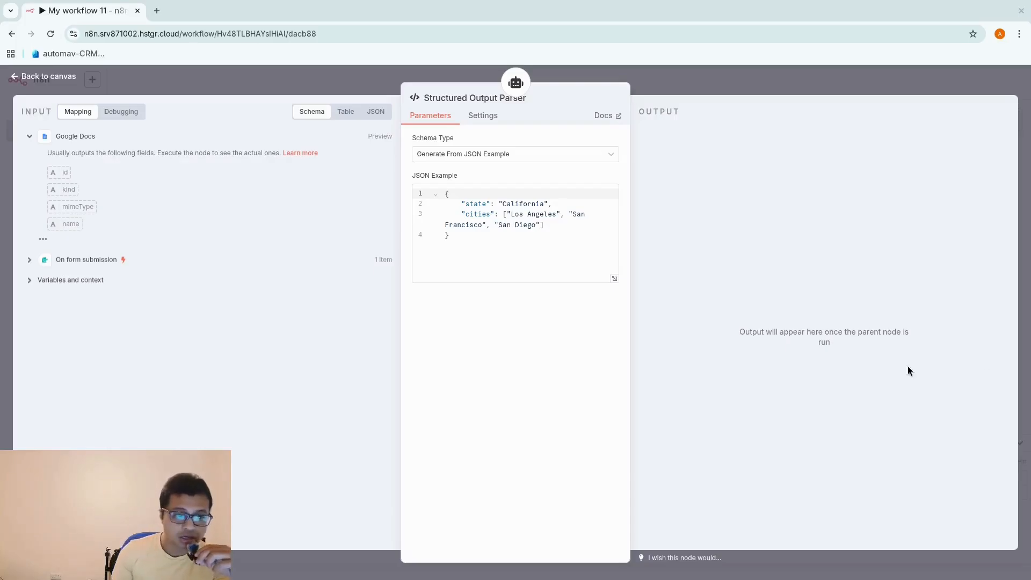
{"action": "left_click", "coordinate": [535, 238]}
{"action": "key", "text": "ctrl+a"}
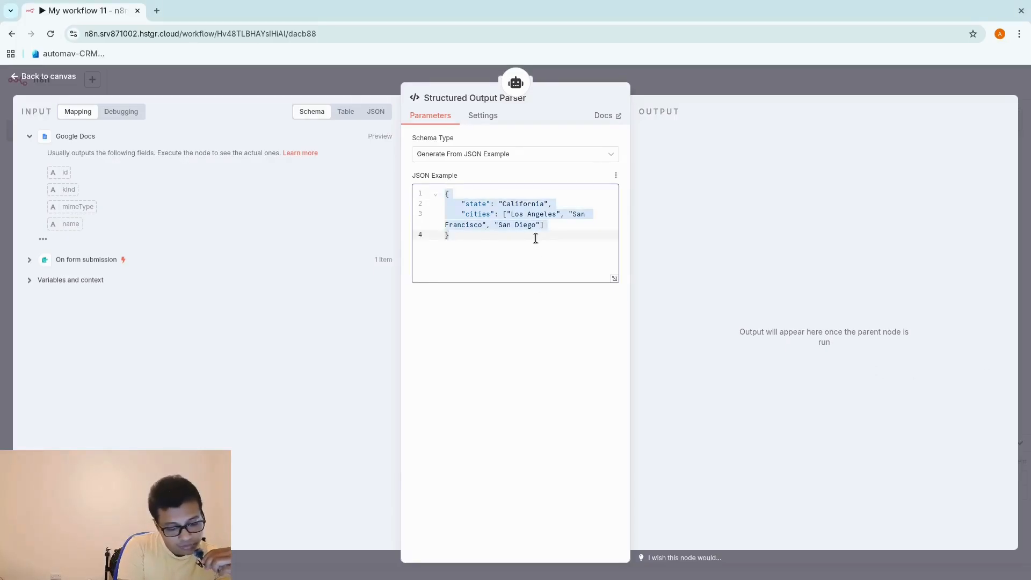
{"action": "type", "text": "{   \"chapter_1\": \"chapter_1_title\",   \"chapter_2\": \"chapter_2_title\",   \"chapter_3\": \"chapter_3_title\",   \"chapter_4\": \"chapter_4_title\",   \"chapter_5\": \"chapter_5_title\" }"}
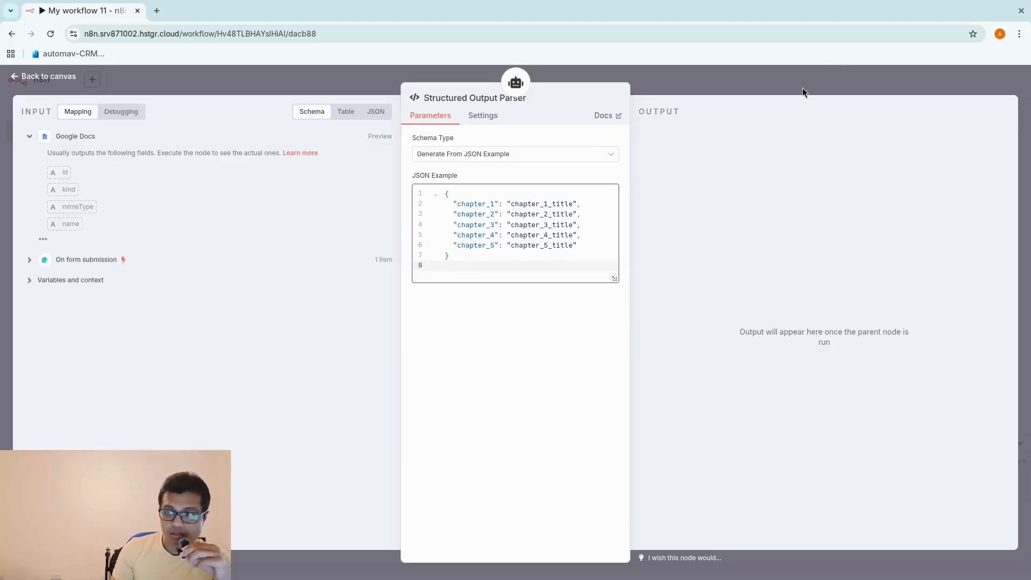
{"action": "left_click", "coordinate": [725, 71]}
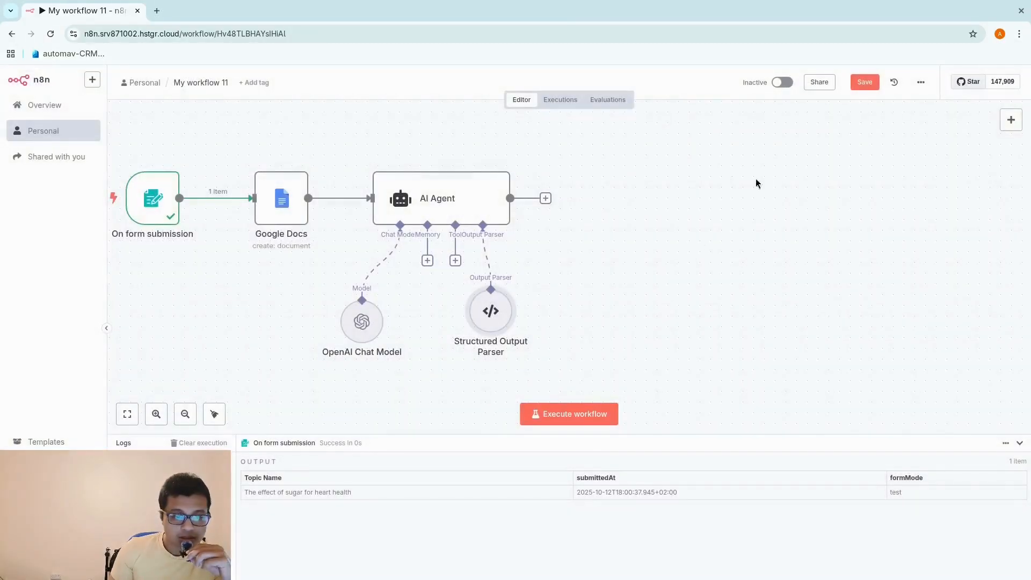
{"action": "key", "text": "ctrl+s"}
Execute the AI Agent step and review the chapter titles in its output
{"action": "scroll", "coordinate": [688, 294], "scroll_direction": "left", "scroll_amount": 3}
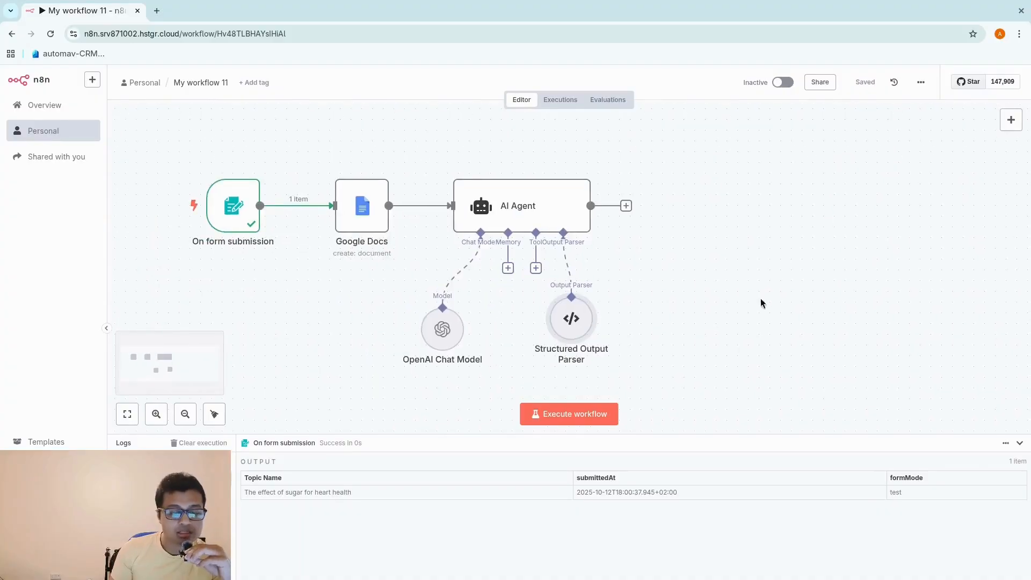
{"action": "scroll", "coordinate": [761, 304], "scroll_direction": "up", "scroll_amount": 1}
{"action": "mouse_move", "coordinate": [513, 208]}
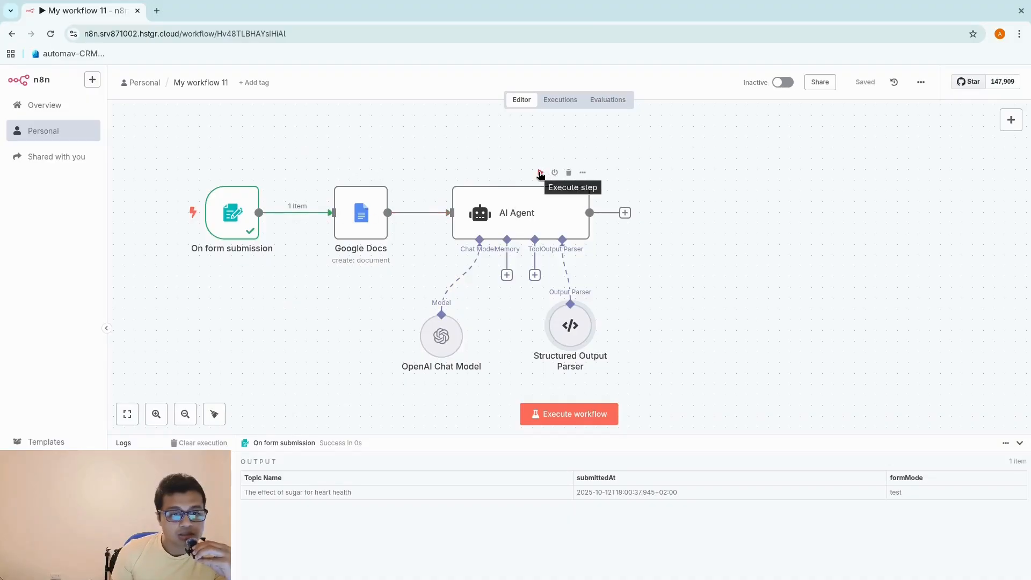
{"action": "left_click", "coordinate": [540, 173]}
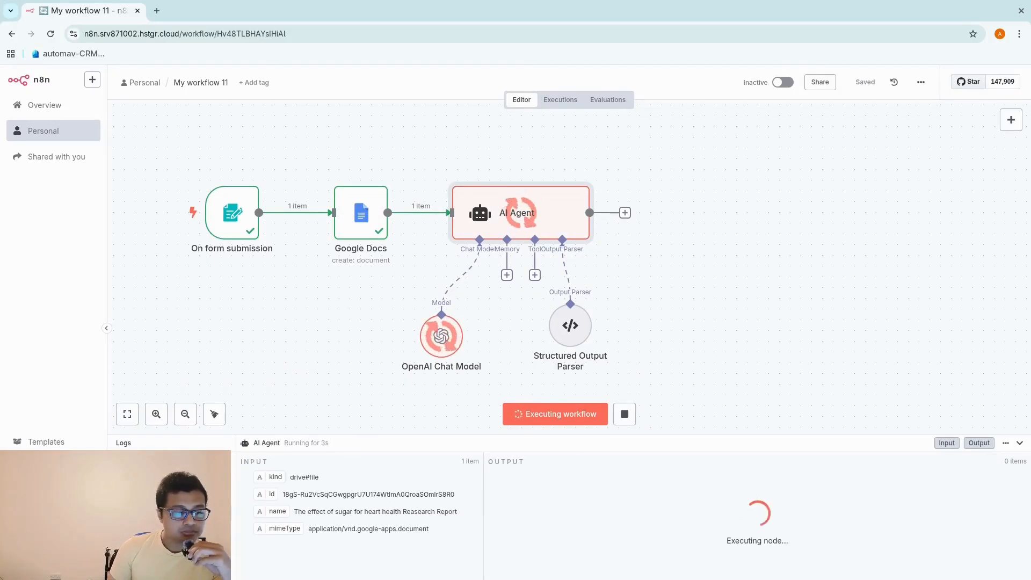
{"action": "double_click", "coordinate": [530, 214]}
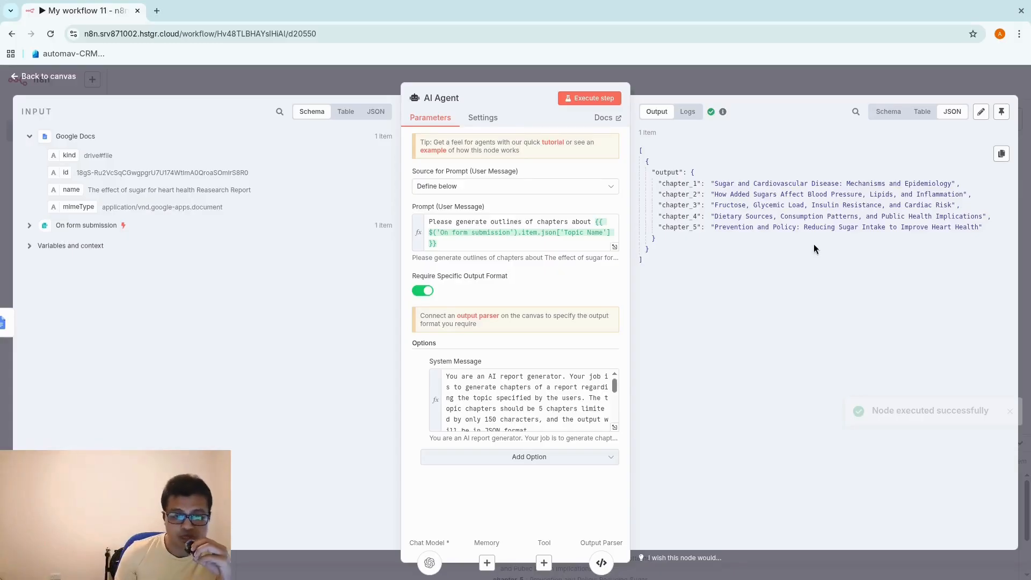
{"action": "left_click", "coordinate": [784, 85]}
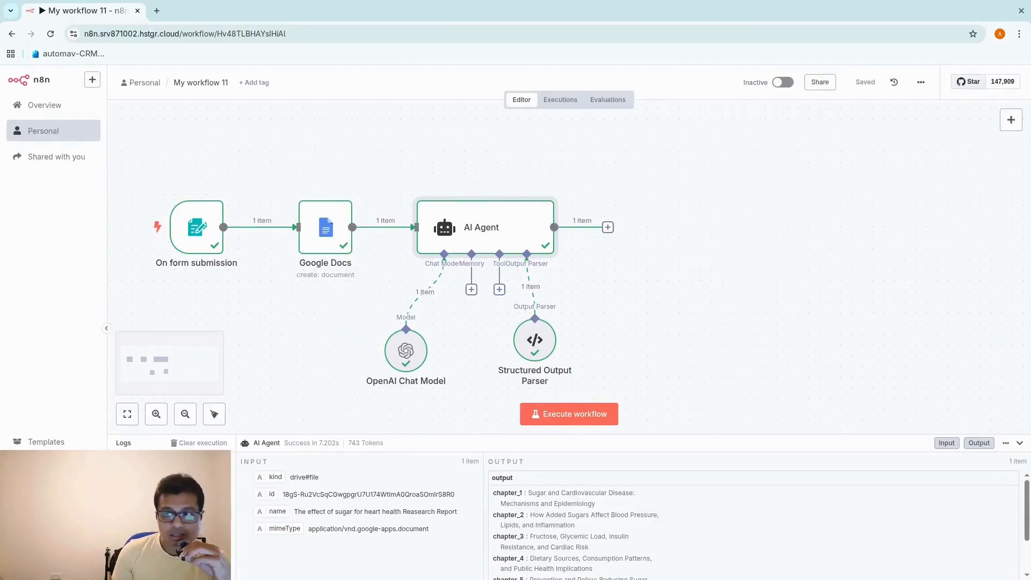
Add a second AI Agent after the first one and move it slightly farther away along the same row
{"action": "left_click_drag", "start_coordinate": [726, 296], "coordinate": [645, 307]}
{"action": "left_click", "coordinate": [535, 258]}
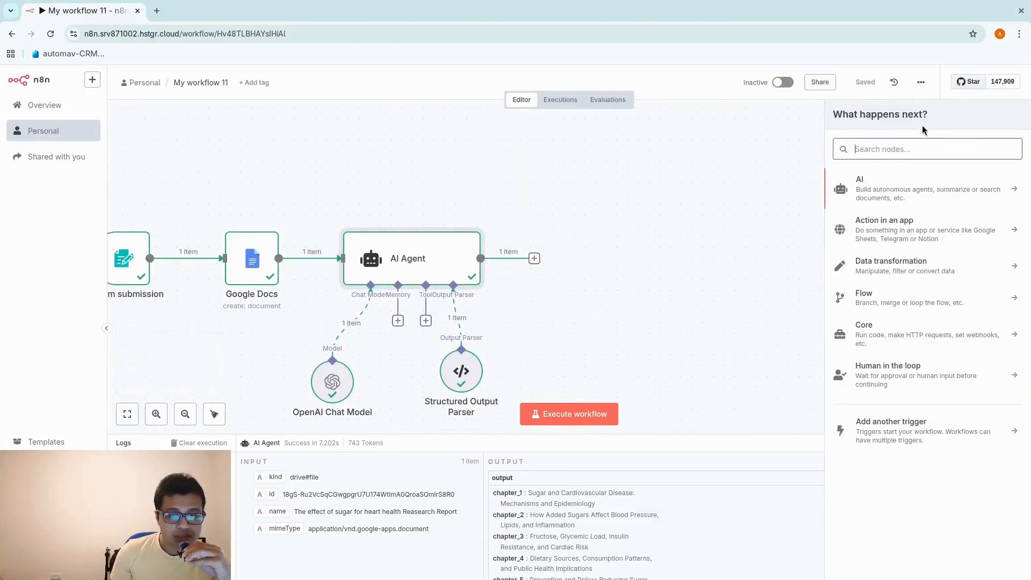
{"action": "left_click", "coordinate": [916, 192]}
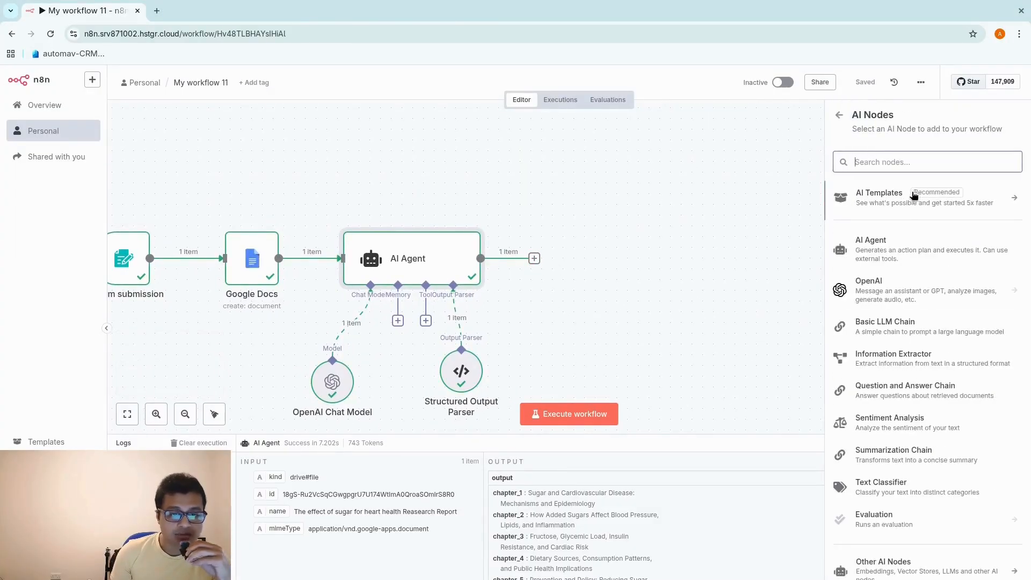
{"action": "left_click", "coordinate": [911, 256]}
{"action": "left_click", "coordinate": [678, 88]}
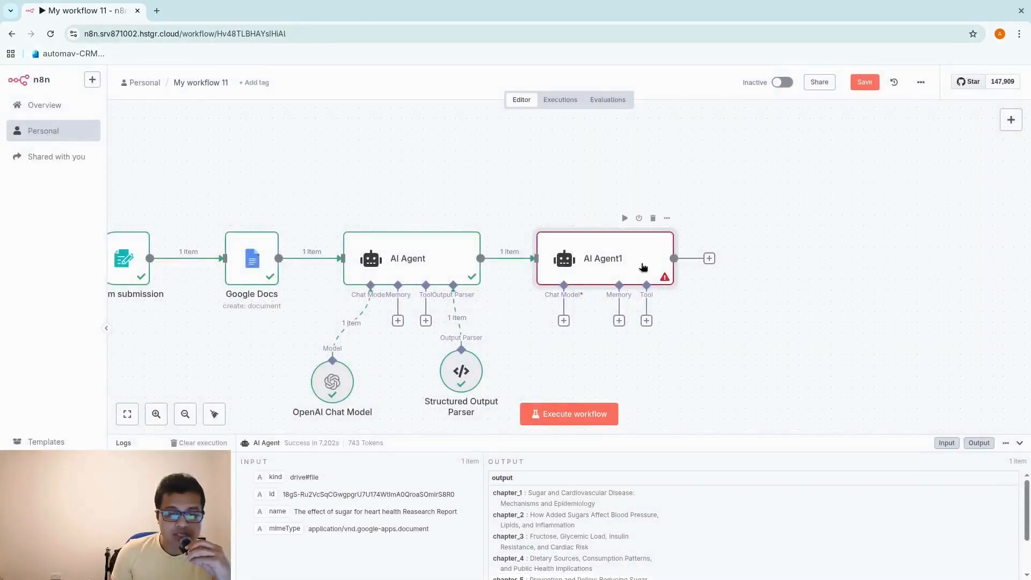
{"action": "left_click_drag", "start_coordinate": [669, 272], "coordinate": [652, 255]}
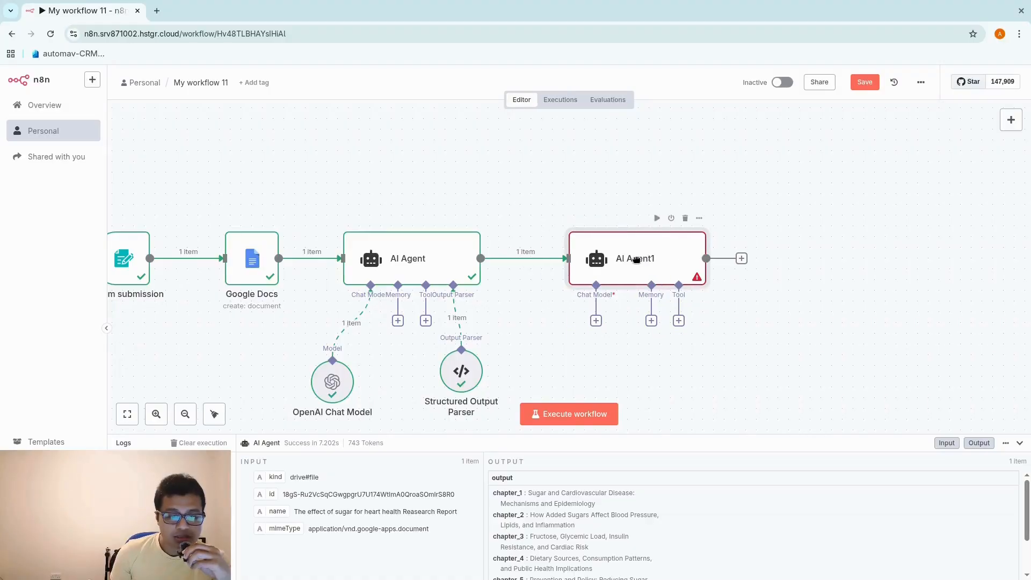
Attach an OpenAI Chat Model using gpt-5-mini to the second AI Agent and place it below and slightly left of the agent
{"action": "left_click", "coordinate": [596, 321]}
{"action": "left_click", "coordinate": [907, 535]}
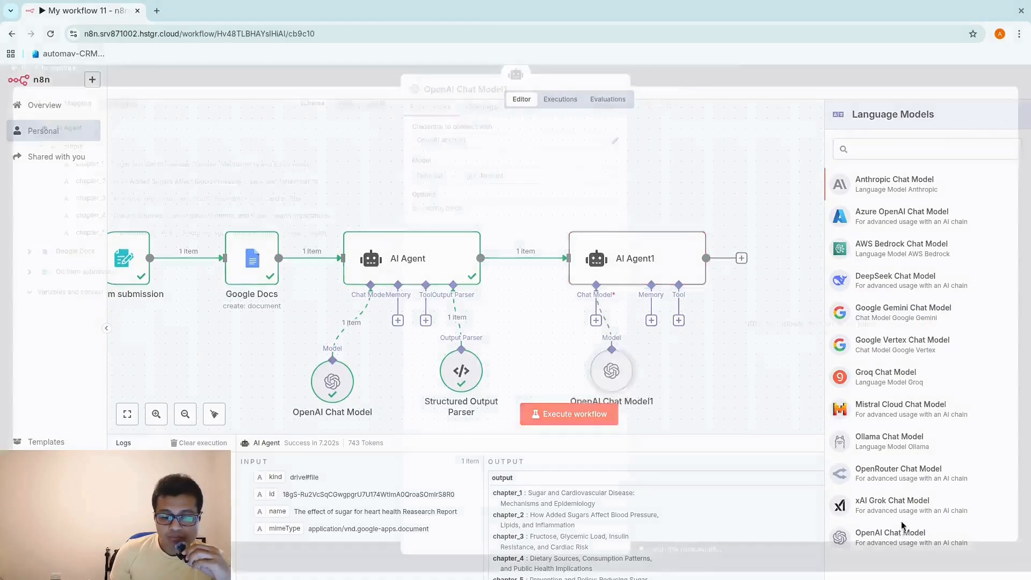
{"action": "left_click", "coordinate": [529, 185]}
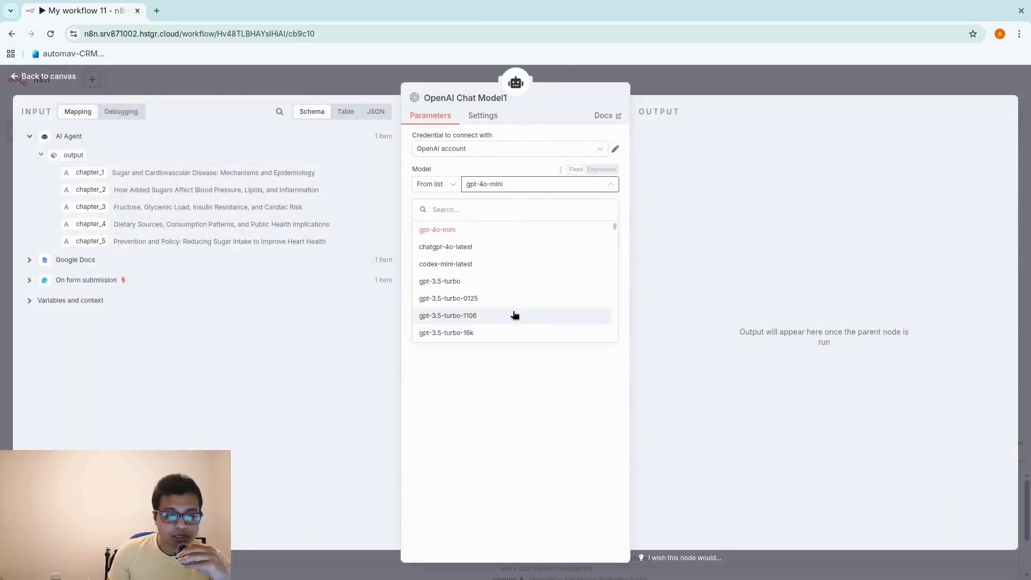
{"action": "scroll", "coordinate": [511, 310], "scroll_direction": "down", "scroll_amount": 4}
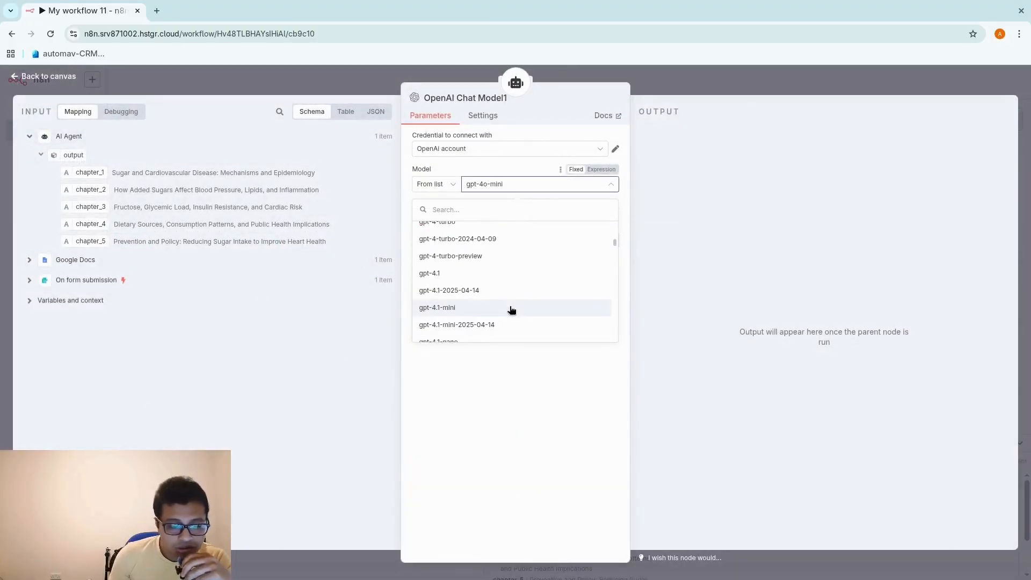
{"action": "scroll", "coordinate": [510, 310], "scroll_direction": "down", "scroll_amount": 10}
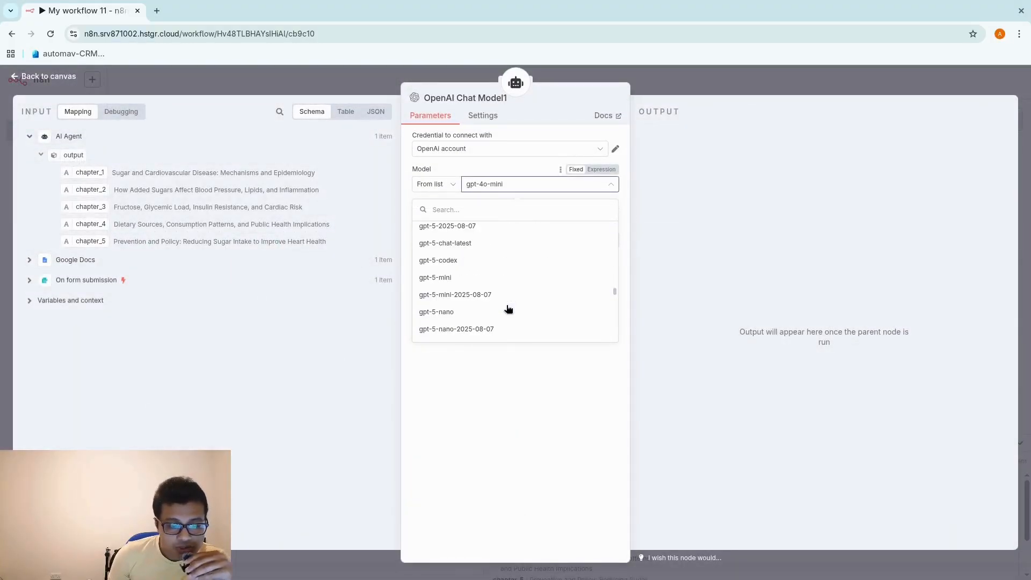
{"action": "scroll", "coordinate": [509, 309], "scroll_direction": "down", "scroll_amount": 5}
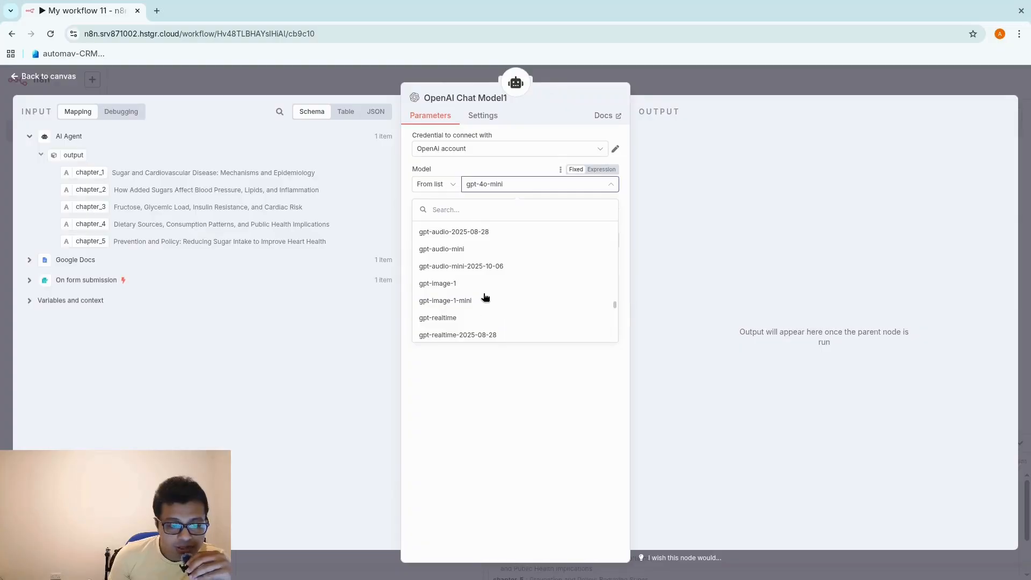
{"action": "scroll", "coordinate": [483, 269], "scroll_direction": "up", "scroll_amount": 3}
{"action": "scroll", "coordinate": [483, 276], "scroll_direction": "up", "scroll_amount": 2}
{"action": "left_click", "coordinate": [483, 283]}
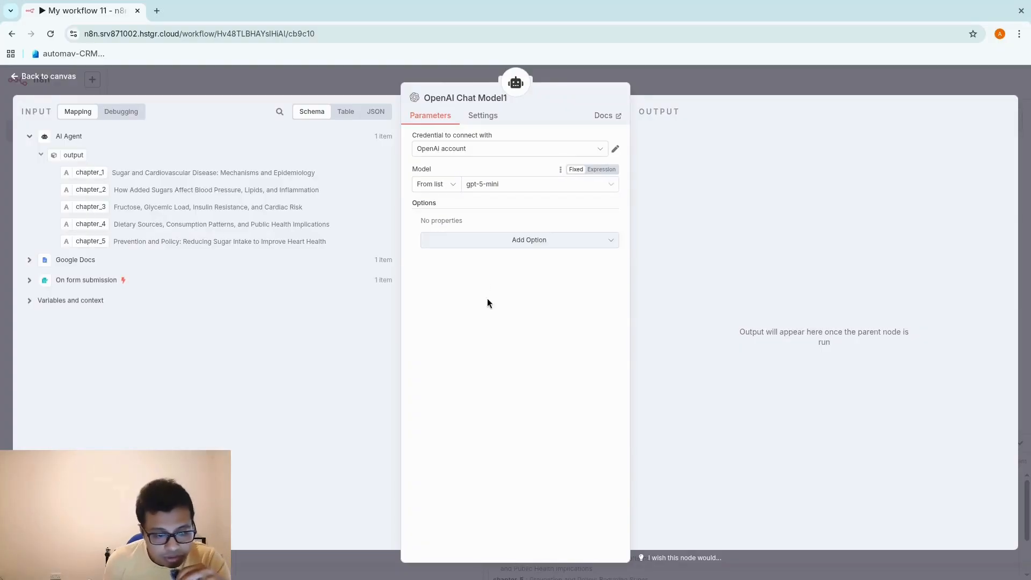
{"action": "left_click", "coordinate": [704, 71]}
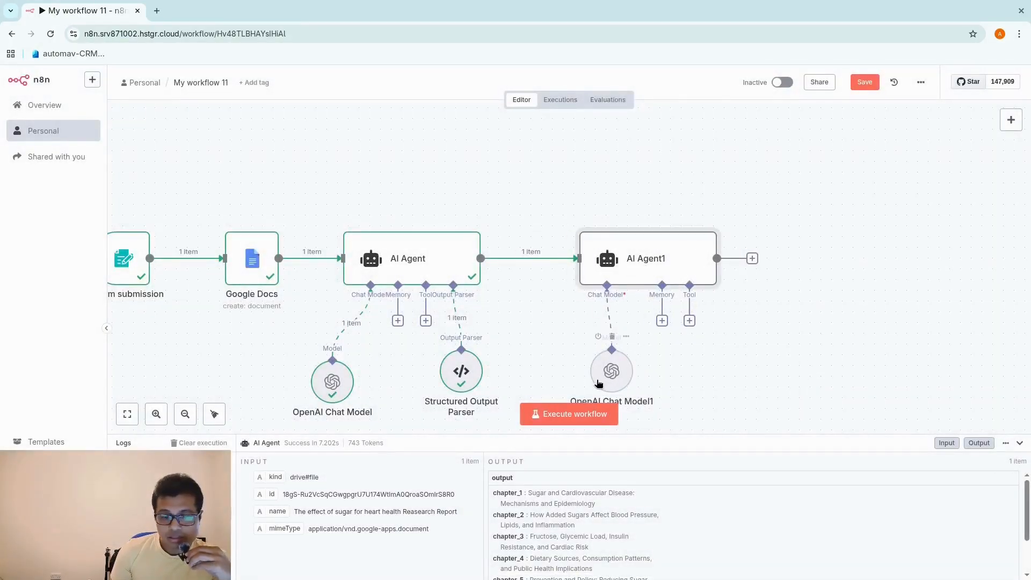
{"action": "left_click_drag", "start_coordinate": [597, 383], "coordinate": [576, 383]}
Execute the second AI Agent and review the HTML introduction in its output
{"action": "scroll", "coordinate": [712, 386], "scroll_direction": "right", "scroll_amount": 5}
{"action": "scroll", "coordinate": [711, 385], "scroll_direction": "up", "scroll_amount": 1}
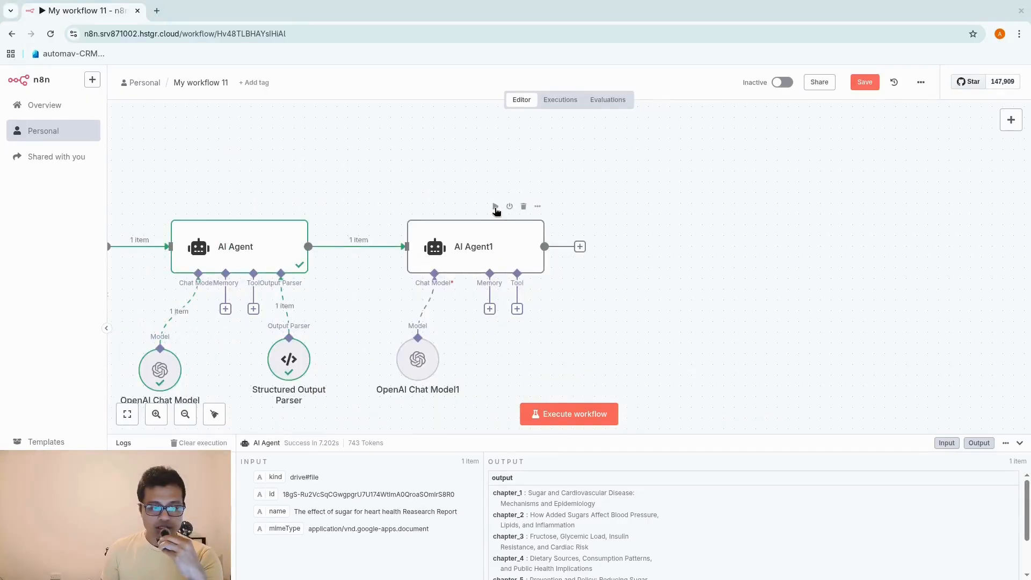
{"action": "left_click", "coordinate": [496, 206]}
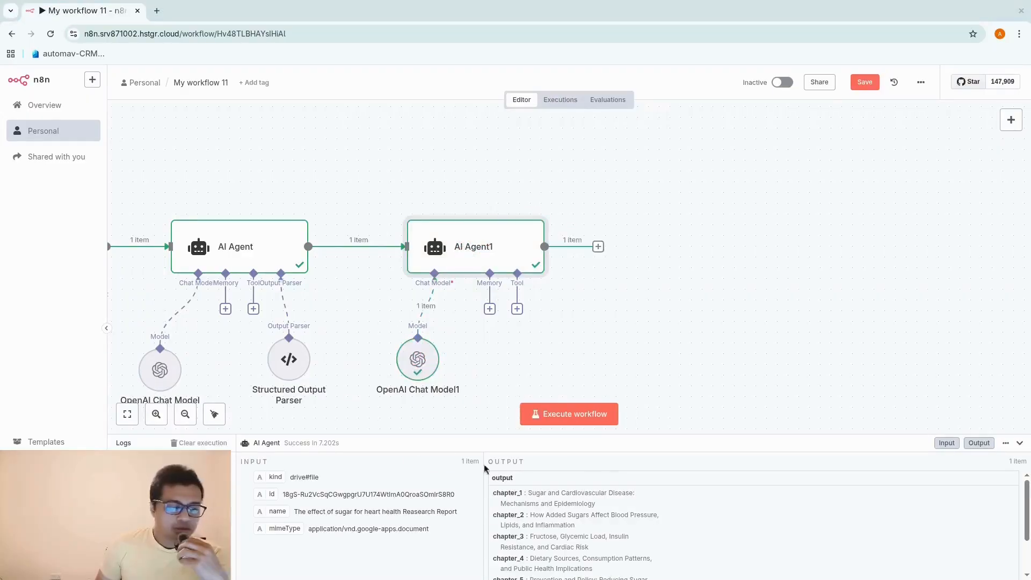
{"action": "double_click", "coordinate": [497, 241]}
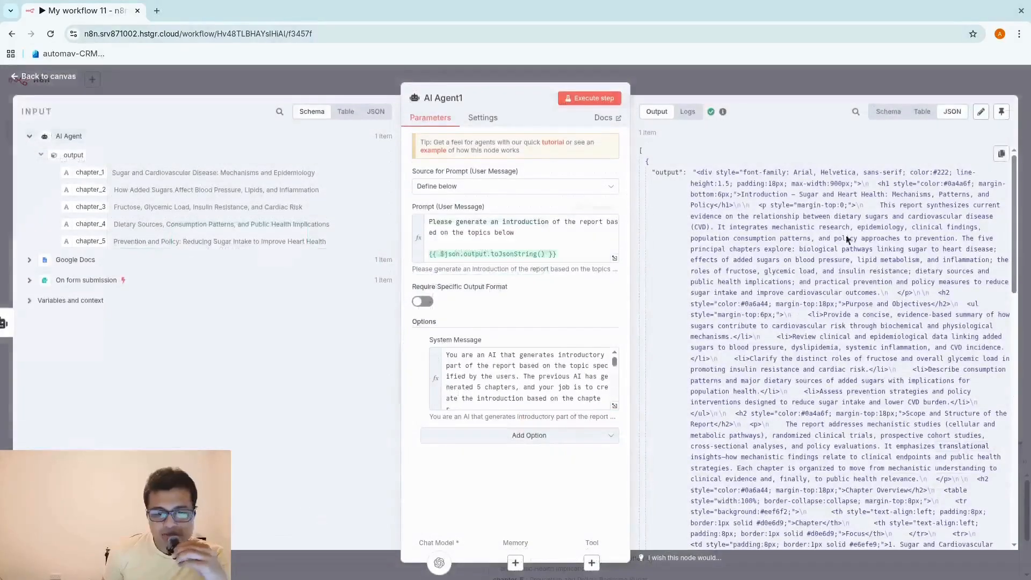
{"action": "left_click_drag", "start_coordinate": [1011, 208], "coordinate": [1020, 429]}
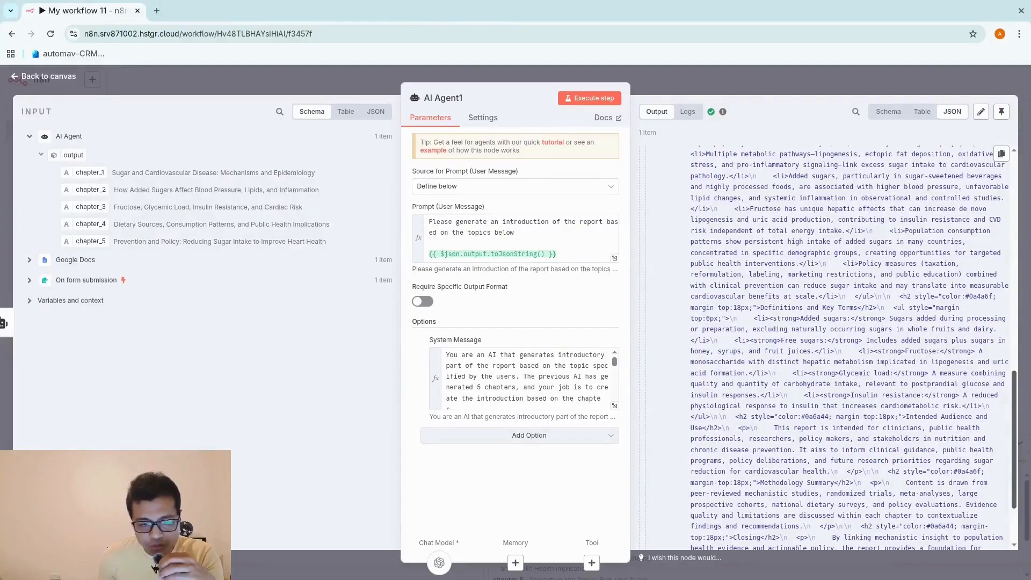
{"action": "left_click_drag", "start_coordinate": [1014, 429], "coordinate": [1014, 211]}
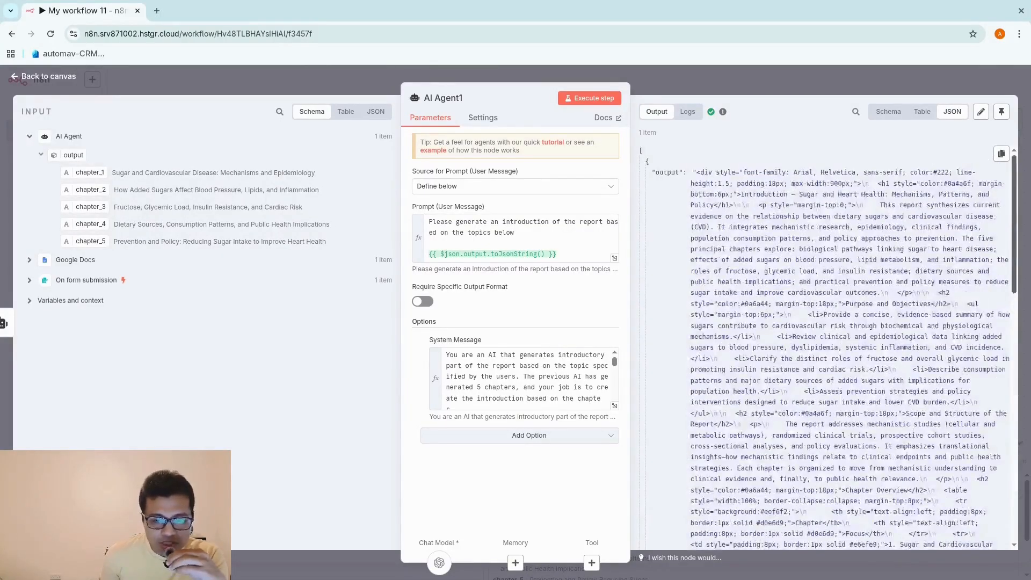
{"action": "left_click", "coordinate": [844, 72]}
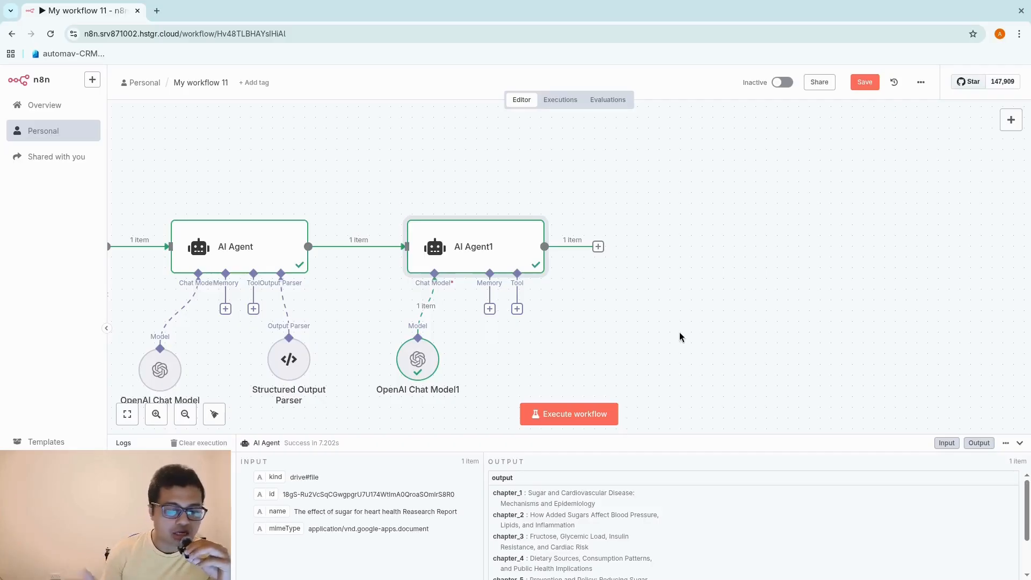
Add an HTTP Request node after the second AI Agent
{"action": "left_click", "coordinate": [598, 247]}
{"action": "type", "text": "ht"}
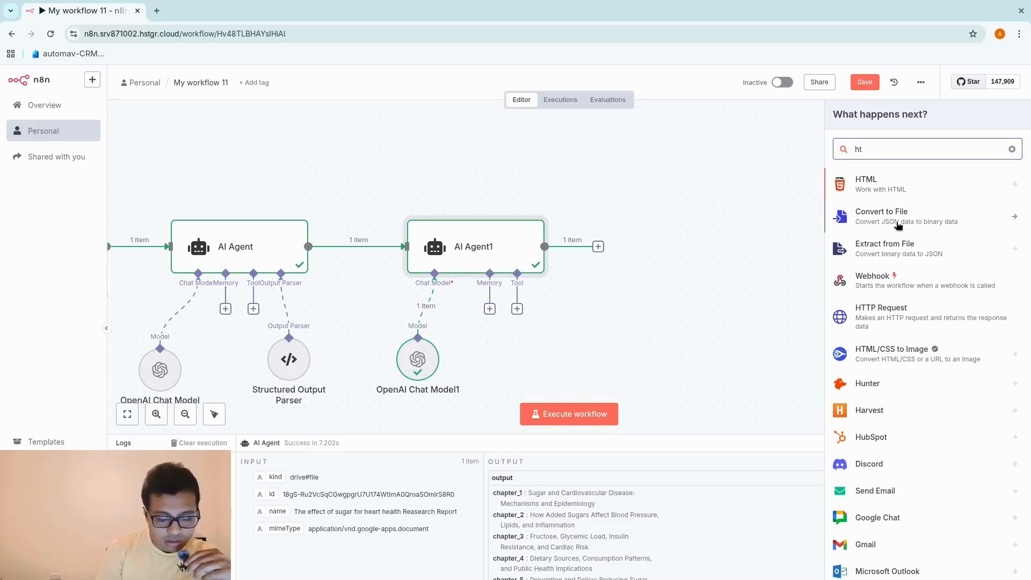
{"action": "type", "text": "tp"}
{"action": "left_click", "coordinate": [910, 179]}
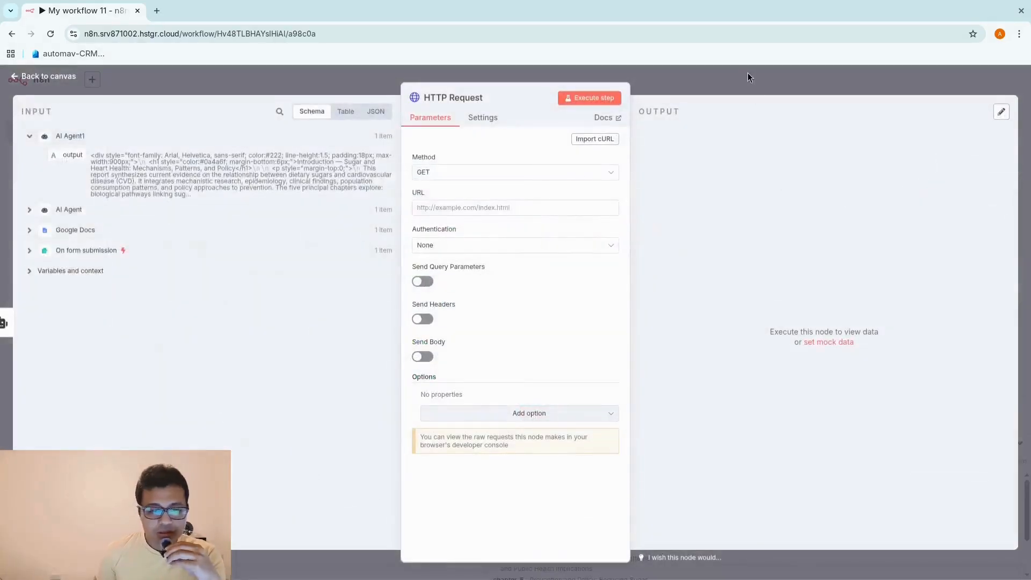
Set the HTTP Request node's method to POST and paste the Google Apps Script web app address as its URL
{"action": "left_click", "coordinate": [747, 73]}
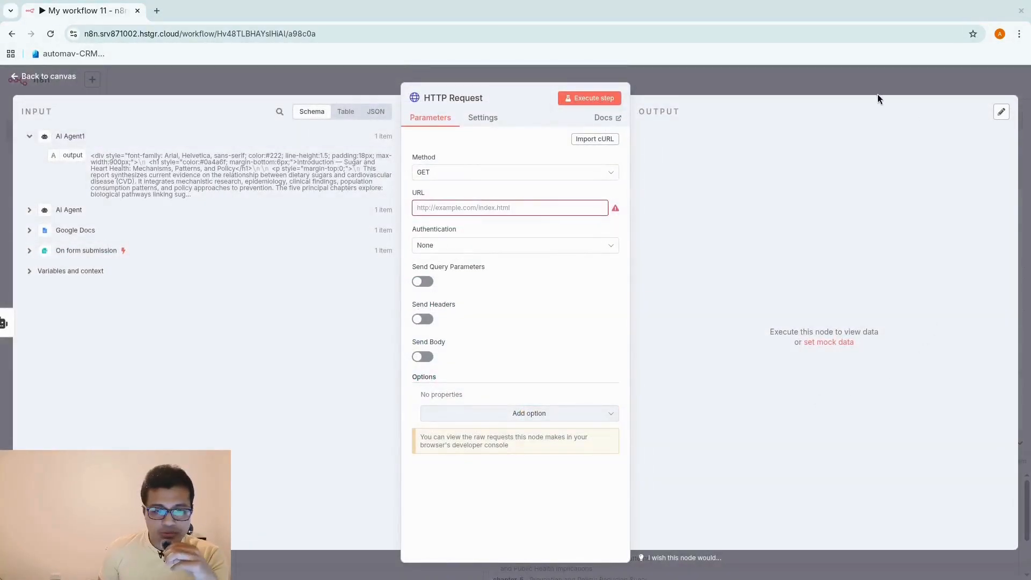
{"action": "left_click", "coordinate": [869, 72]}
{"action": "double_click", "coordinate": [631, 250]}
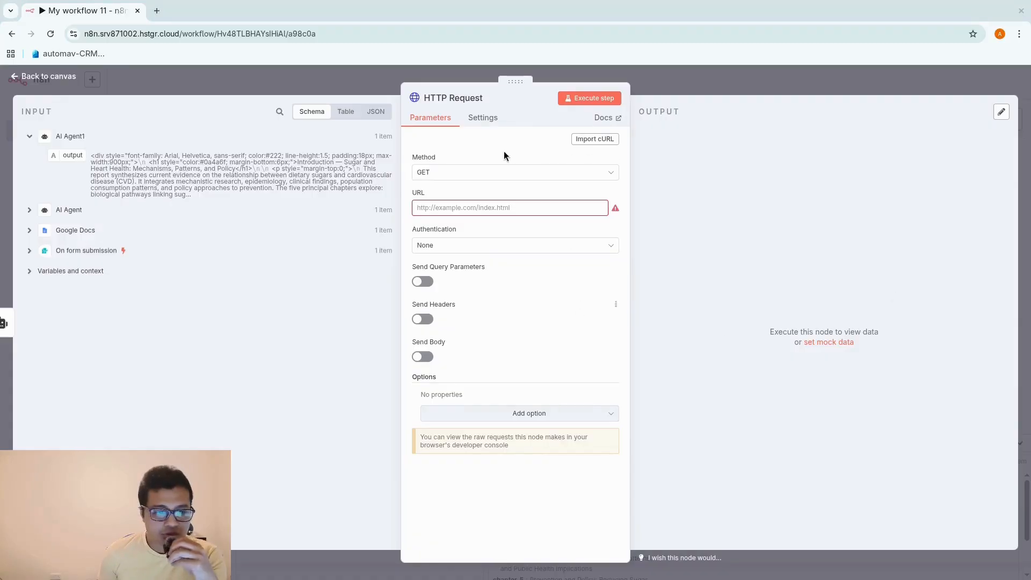
{"action": "left_click", "coordinate": [499, 172]}
{"action": "left_click", "coordinate": [456, 293]}
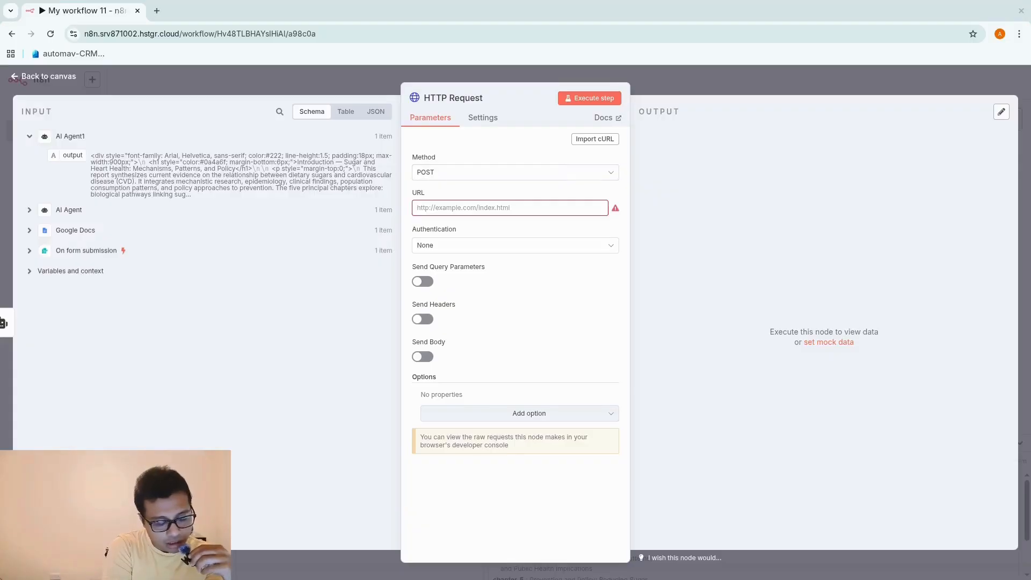
{"action": "left_click", "coordinate": [448, 208]}
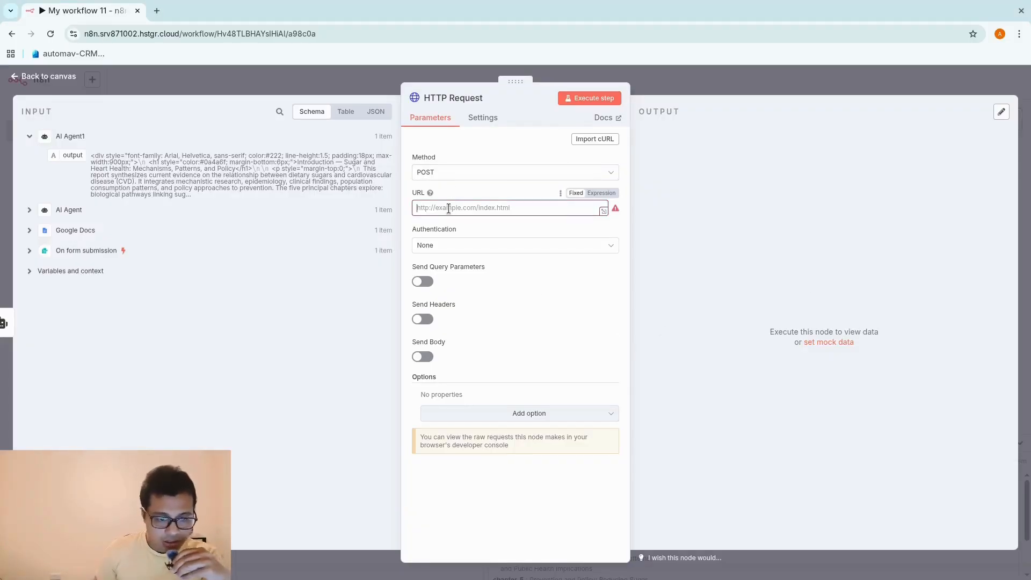
{"action": "key", "text": "ctrl+v"}
{"action": "mouse_move", "coordinate": [503, 208]}
{"action": "left_mouse_down"}
{"action": "mouse_move", "coordinate": [443, 198]}
{"action": "mouse_move", "coordinate": [549, 226]}
{"action": "mouse_move", "coordinate": [532, 210]}
{"action": "mouse_move", "coordinate": [623, 213]}
{"action": "mouse_move", "coordinate": [504, 209]}
{"action": "left_mouse_up"}
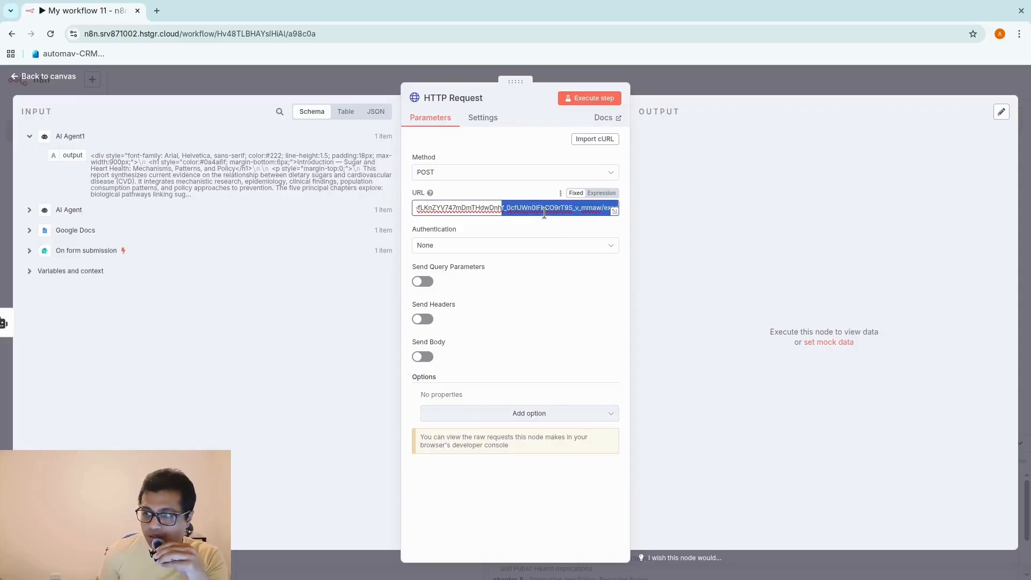
{"action": "left_click", "coordinate": [521, 257]}
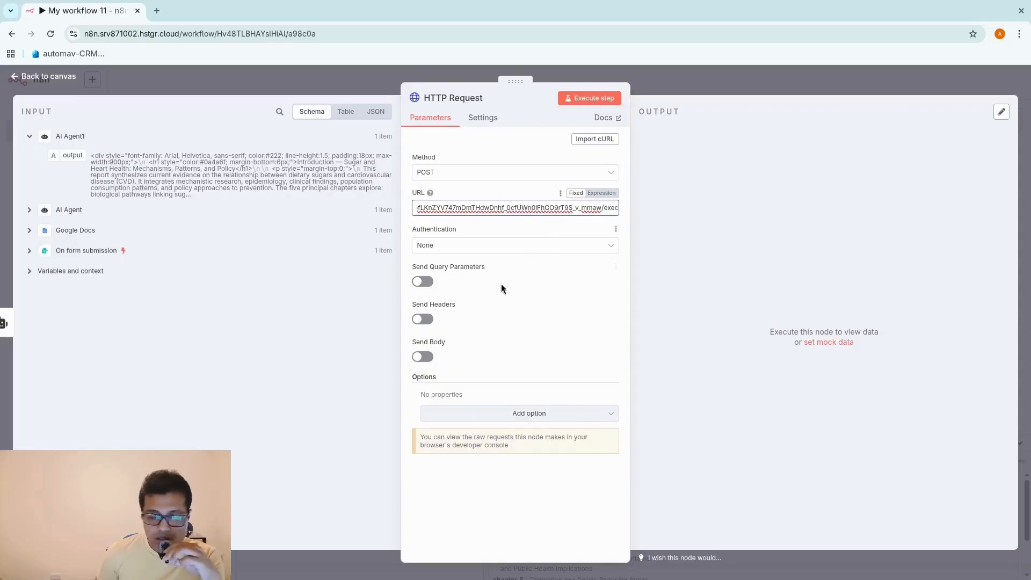
Enable sending a body and add a docId parameter mapped to the id from the Google Docs node
{"action": "left_click", "coordinate": [423, 357]}
{"action": "scroll", "coordinate": [495, 369], "scroll_direction": "down", "scroll_amount": 3}
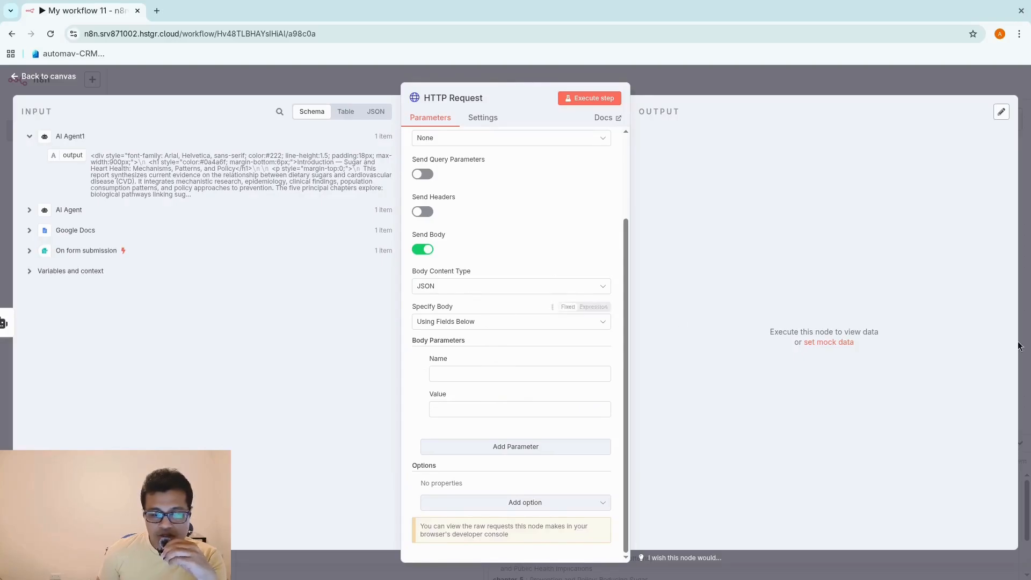
{"action": "left_click", "coordinate": [529, 374]}
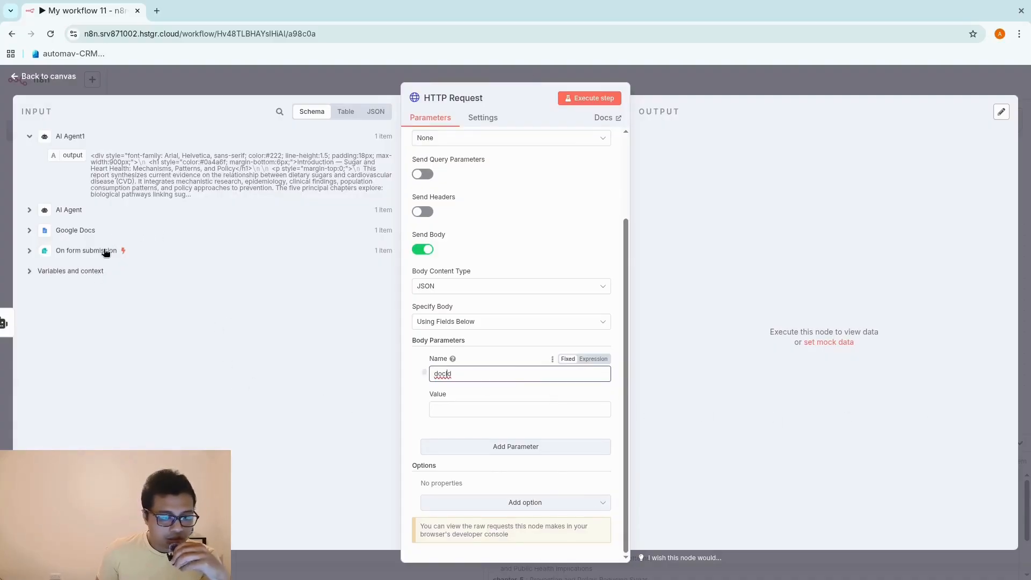
{"action": "left_click", "coordinate": [30, 230]}
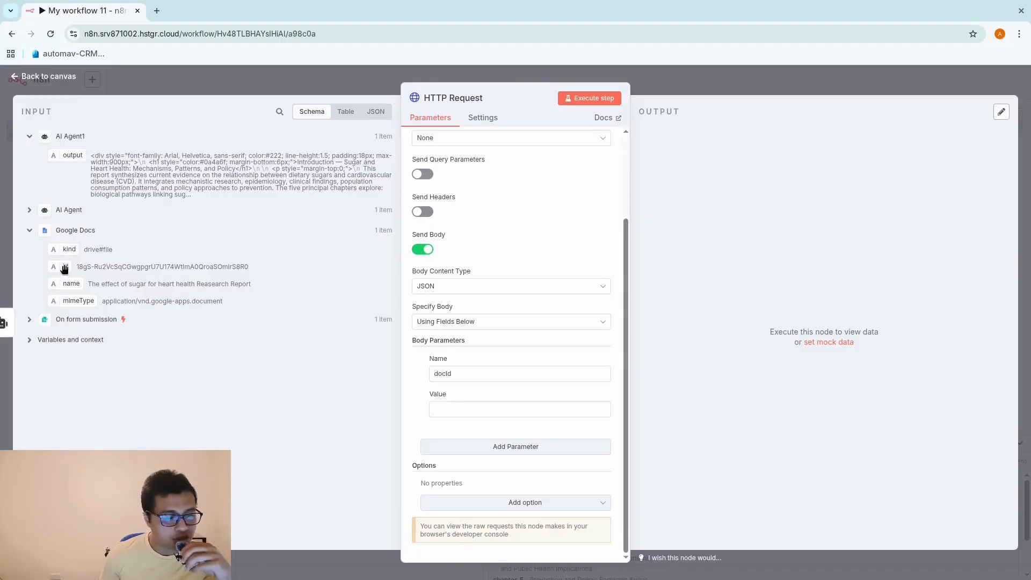
{"action": "left_click_drag", "start_coordinate": [65, 266], "coordinate": [436, 408]}
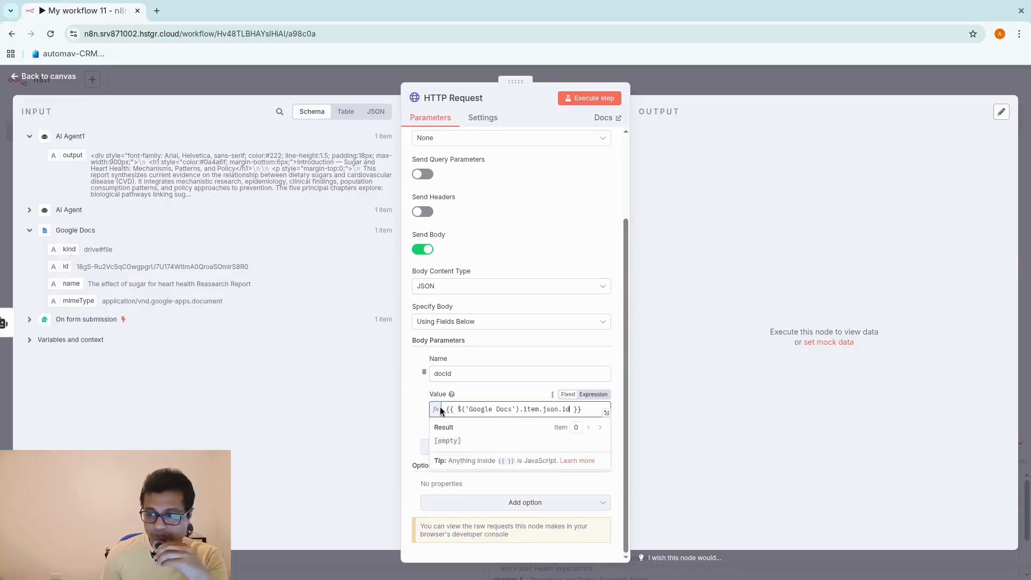
{"action": "left_click", "coordinate": [415, 419]}
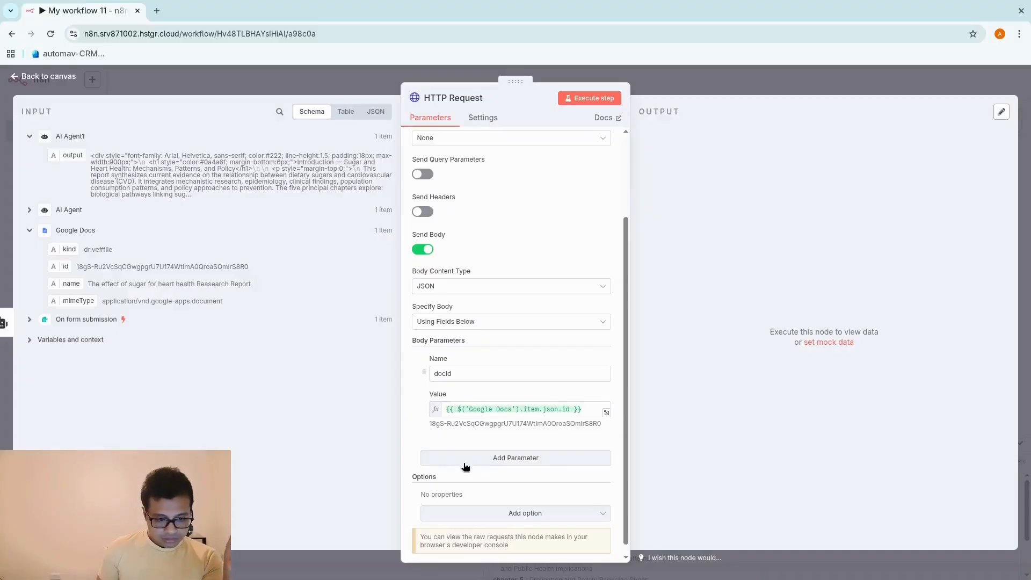
Add a second body parameter named mode with the value append
{"action": "left_click", "coordinate": [465, 460]}
{"action": "scroll", "coordinate": [529, 437], "scroll_direction": "down", "scroll_amount": 2}
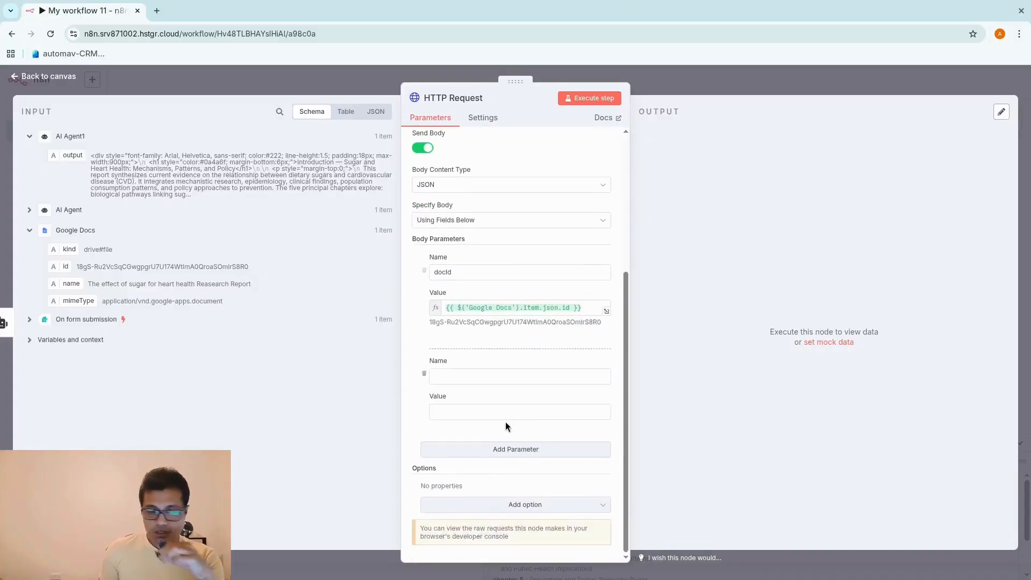
{"action": "left_click", "coordinate": [488, 371]}
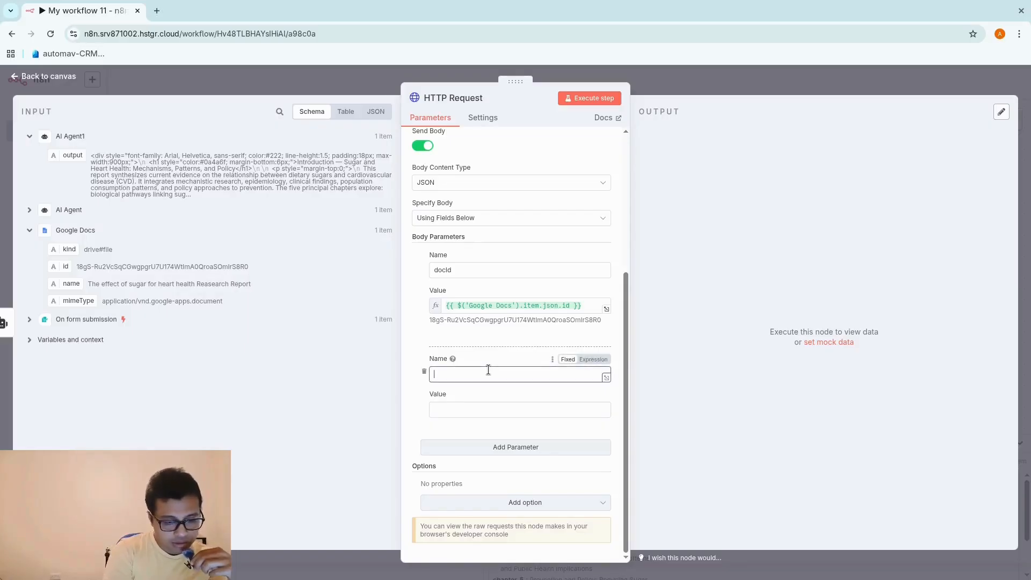
{"action": "type", "text": "mode"}
{"action": "left_click", "coordinate": [459, 411]}
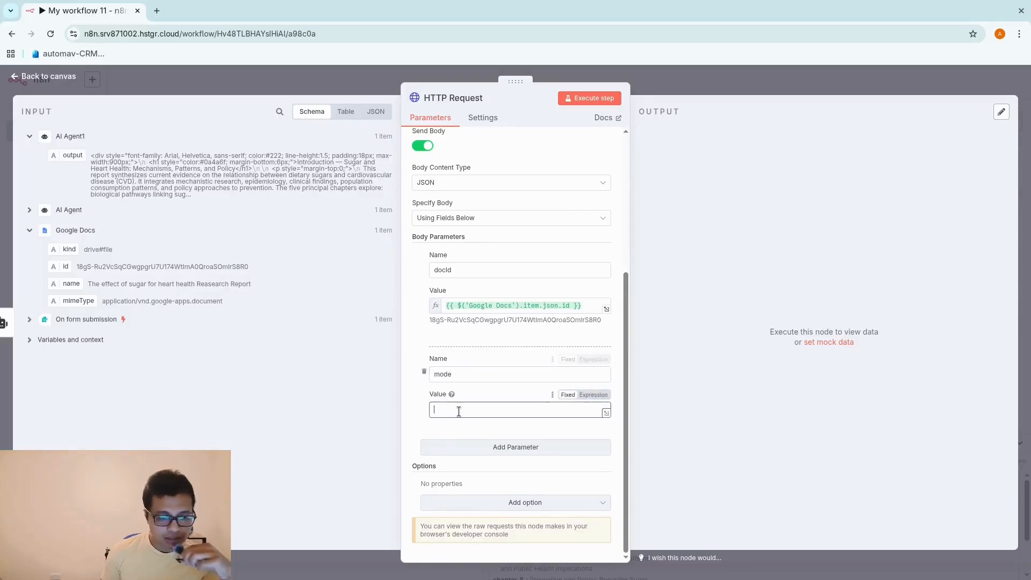
{"action": "type", "text": "appe"}
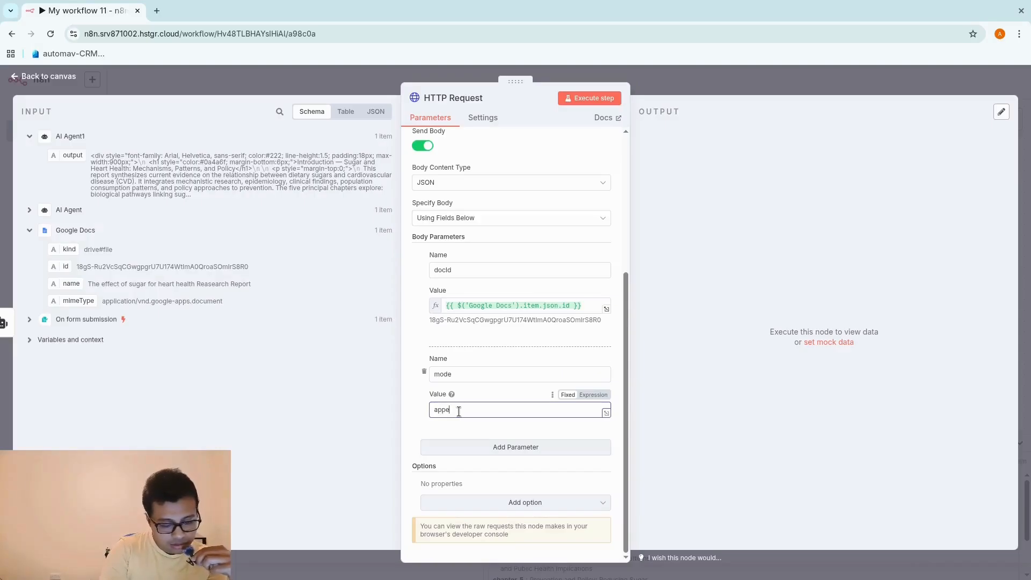
{"action": "type", "text": "nd"}
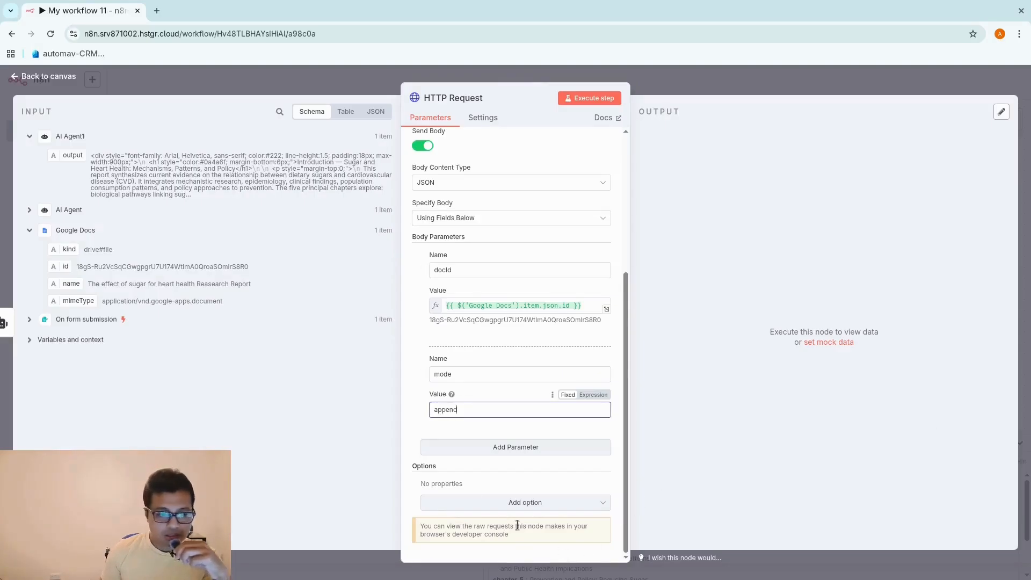
Add a third body parameter named html, mapped to the output of AI Agent1
{"action": "left_click", "coordinate": [438, 451]}
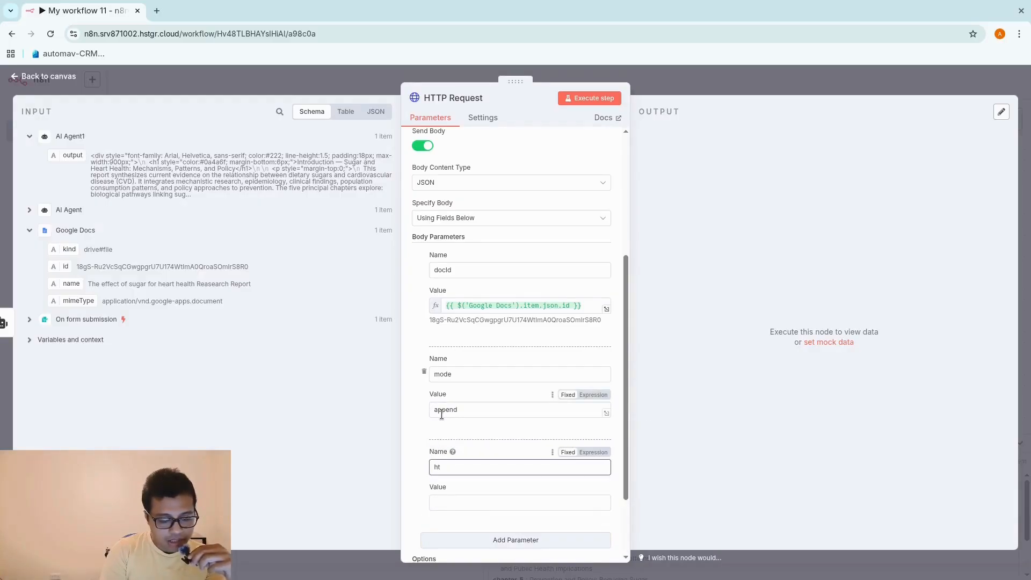
{"action": "type", "text": "html"}
{"action": "left_click", "coordinate": [468, 503]}
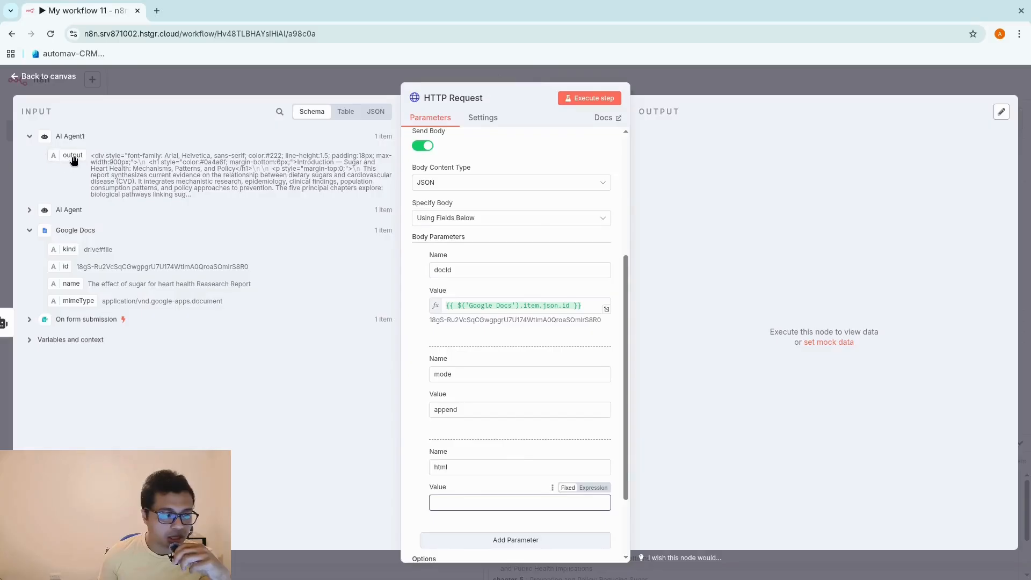
{"action": "left_click_drag", "start_coordinate": [73, 156], "coordinate": [462, 505]}
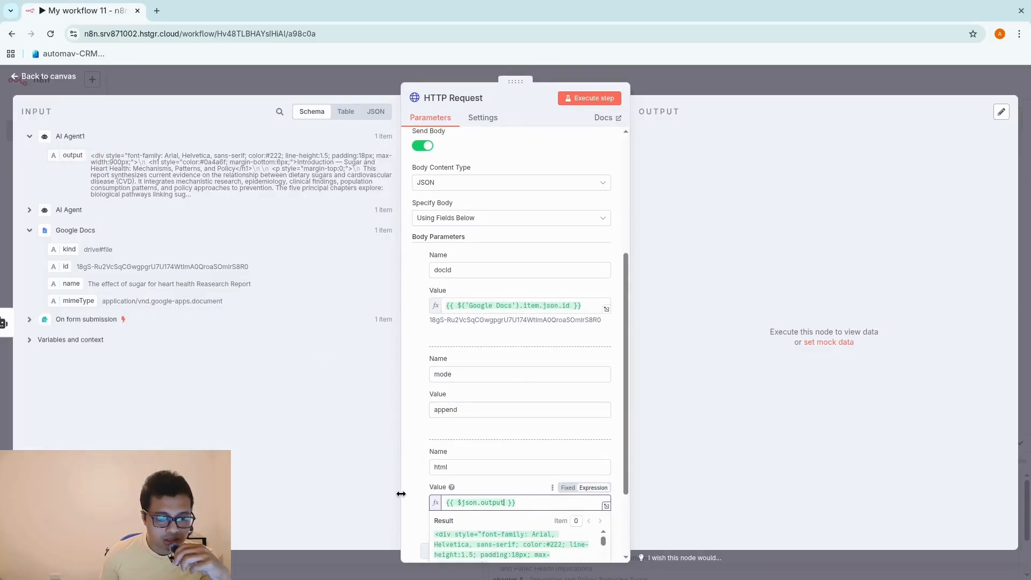
{"action": "left_click", "coordinate": [418, 485]}
{"action": "scroll", "coordinate": [418, 484], "scroll_direction": "down", "scroll_amount": 3}
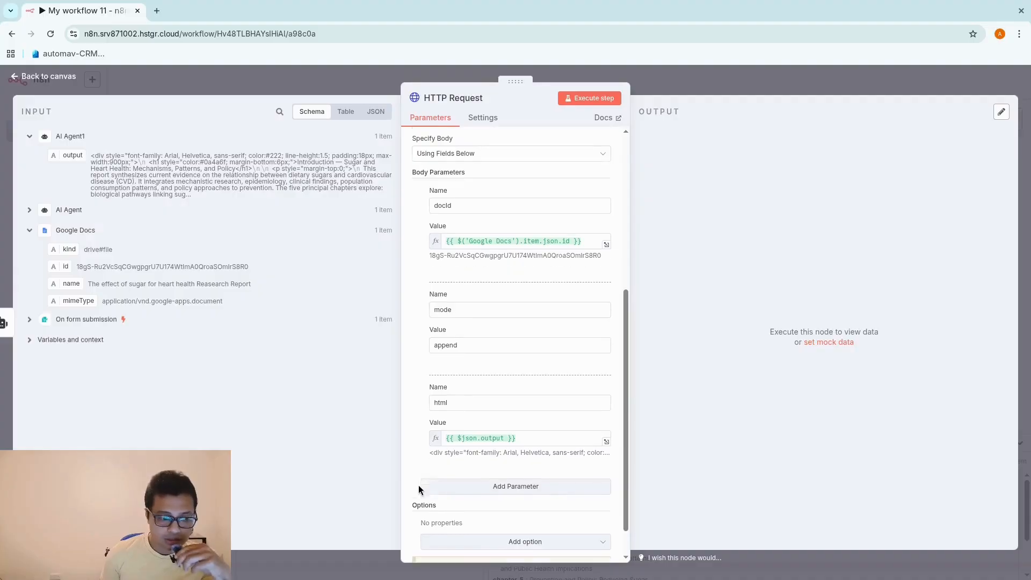
Execute the HTTP Request node and review the introduction it writes into the Google Doc
{"action": "scroll", "coordinate": [477, 498], "scroll_direction": "up", "scroll_amount": 5}
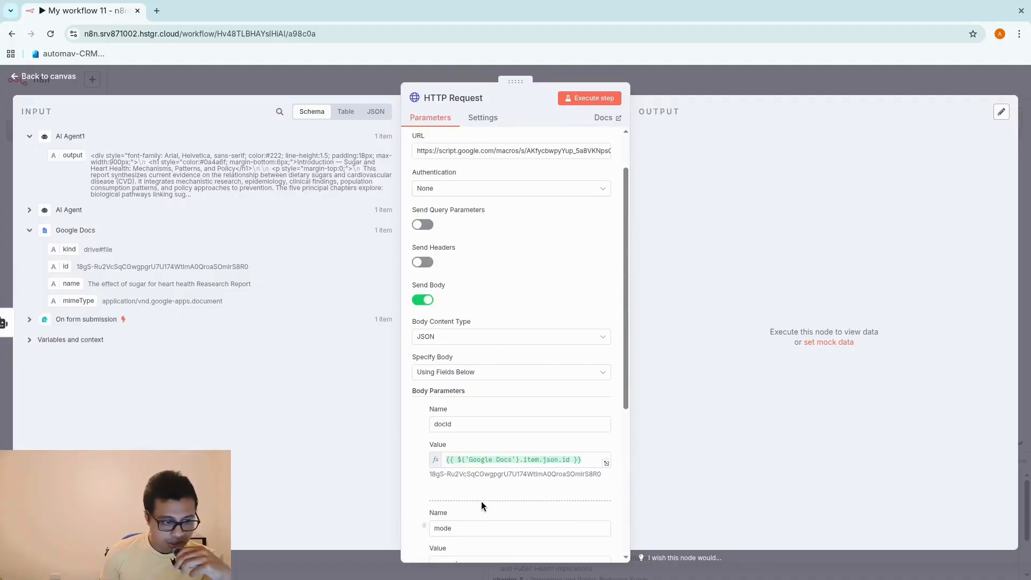
{"action": "left_click", "coordinate": [605, 99]}
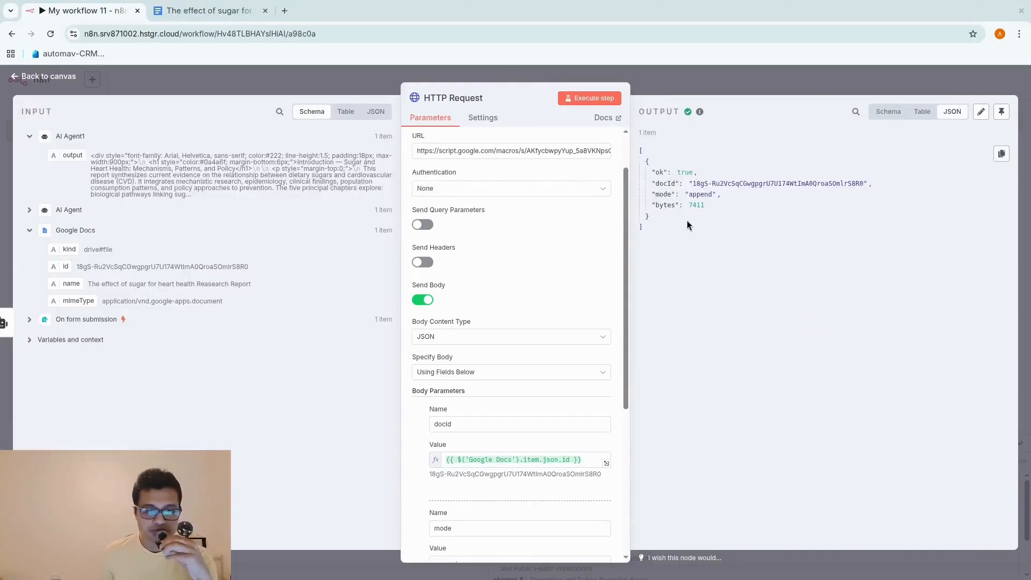
{"action": "left_click", "coordinate": [208, 10]}
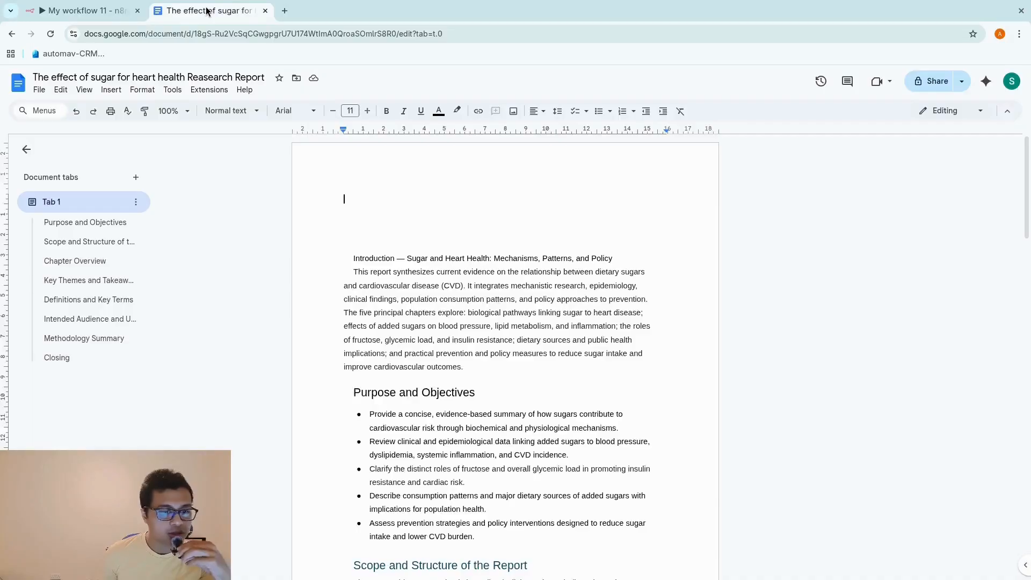
{"action": "scroll", "coordinate": [470, 286], "scroll_direction": "down", "scroll_amount": 5}
{"action": "scroll", "coordinate": [474, 312], "scroll_direction": "up", "scroll_amount": 5}
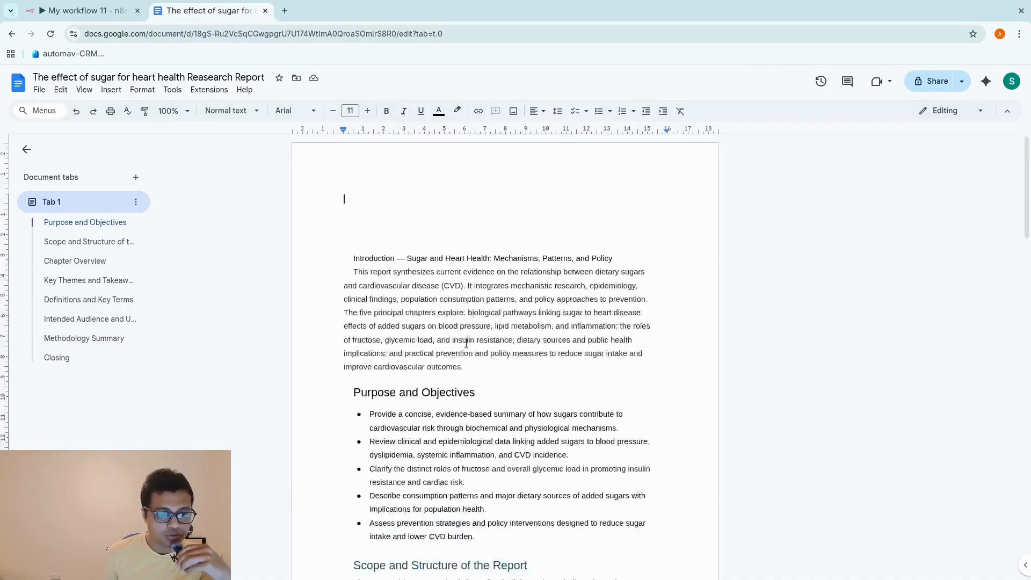
{"action": "scroll", "coordinate": [469, 342], "scroll_direction": "down", "scroll_amount": 7}
{"action": "scroll", "coordinate": [467, 342], "scroll_direction": "down", "scroll_amount": 10}
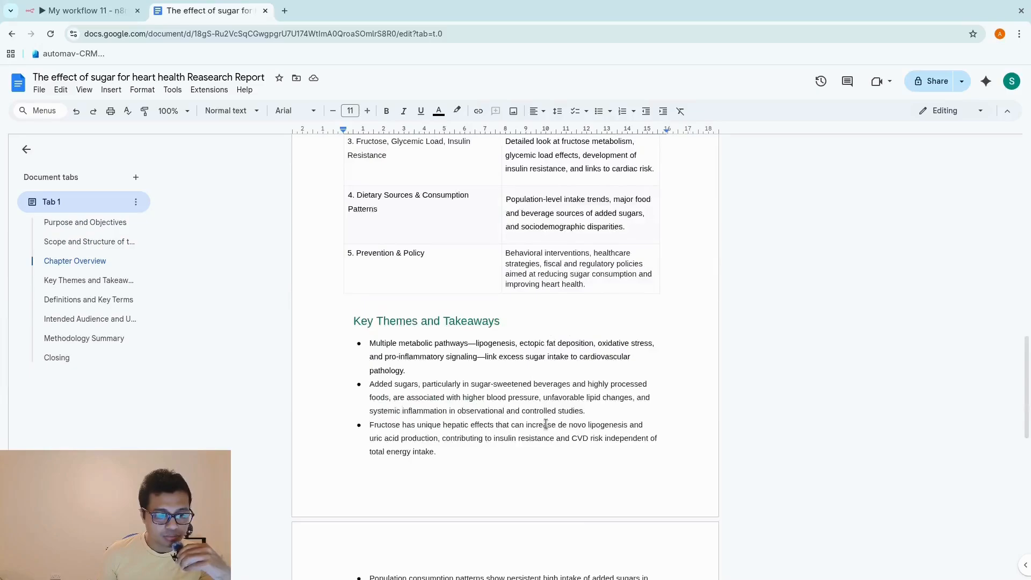
{"action": "scroll", "coordinate": [549, 429], "scroll_direction": "down", "scroll_amount": 6}
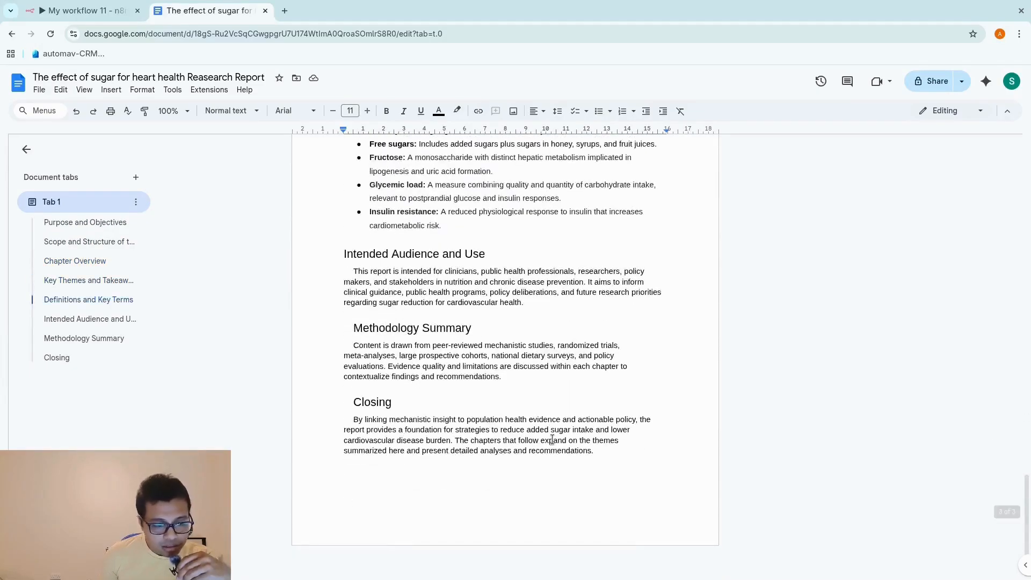
{"action": "scroll", "coordinate": [551, 439], "scroll_direction": "up", "scroll_amount": 20}
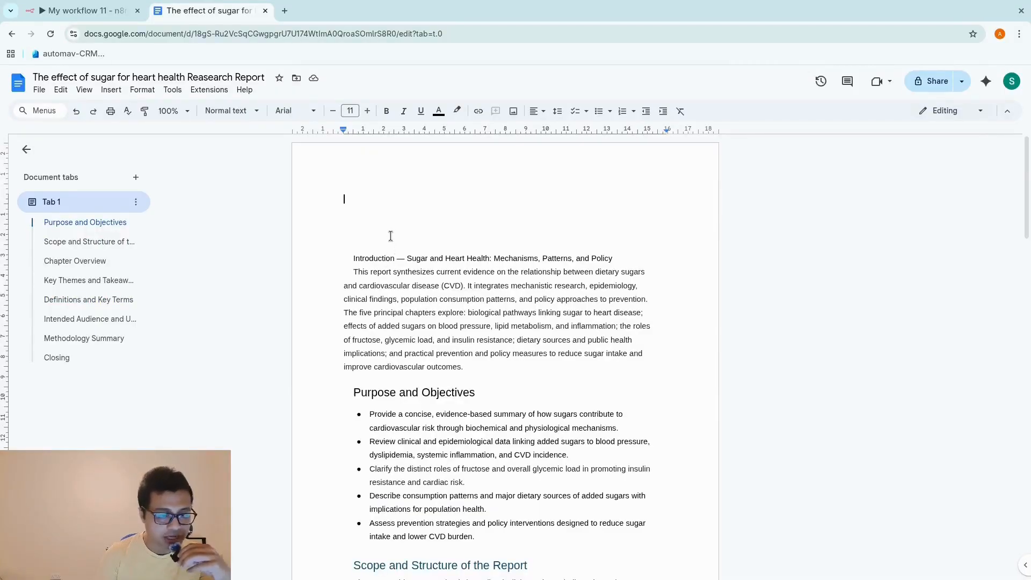
Delete the blank lines above the introduction in the Google Doc and look through the document's layout
{"action": "key", "text": "Delete"}
{"action": "key", "text": "Delete"}
{"action": "key", "text": "Delete"}
{"action": "key", "text": "Delete"}
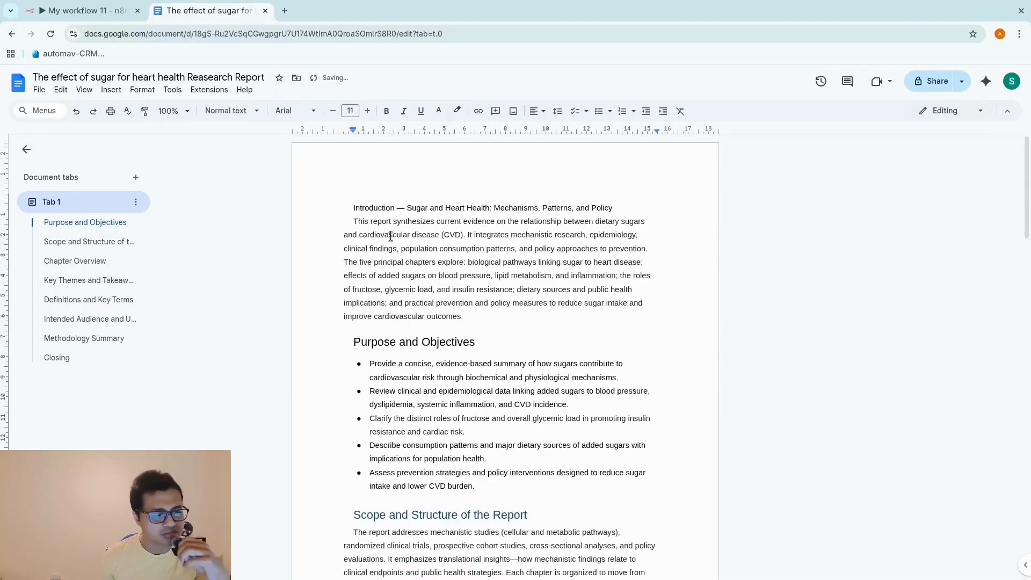
{"action": "scroll", "coordinate": [463, 375], "scroll_direction": "down", "scroll_amount": 14}
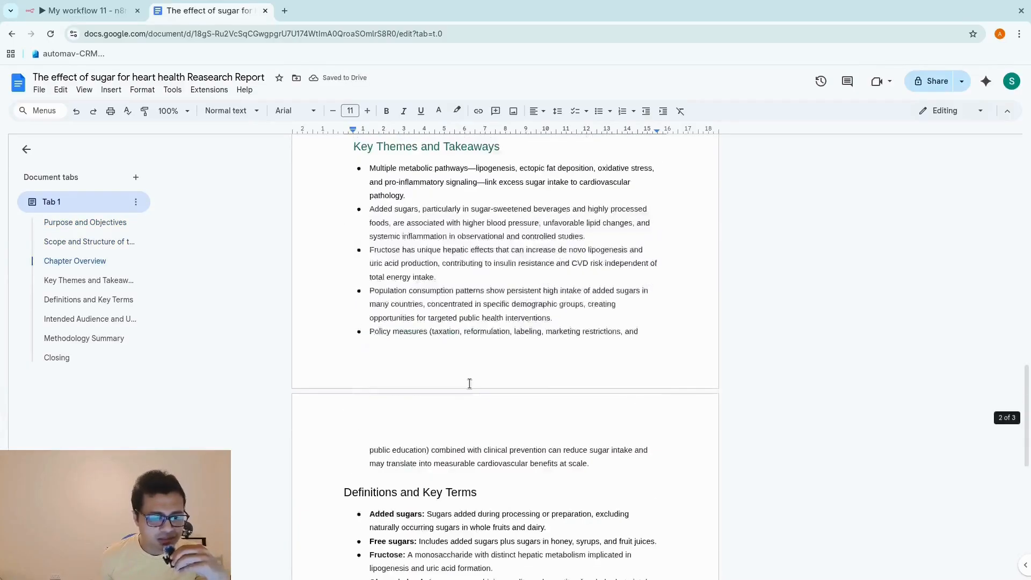
{"action": "scroll", "coordinate": [473, 392], "scroll_direction": "down", "scroll_amount": 3}
{"action": "scroll", "coordinate": [553, 408], "scroll_direction": "up", "scroll_amount": 17}
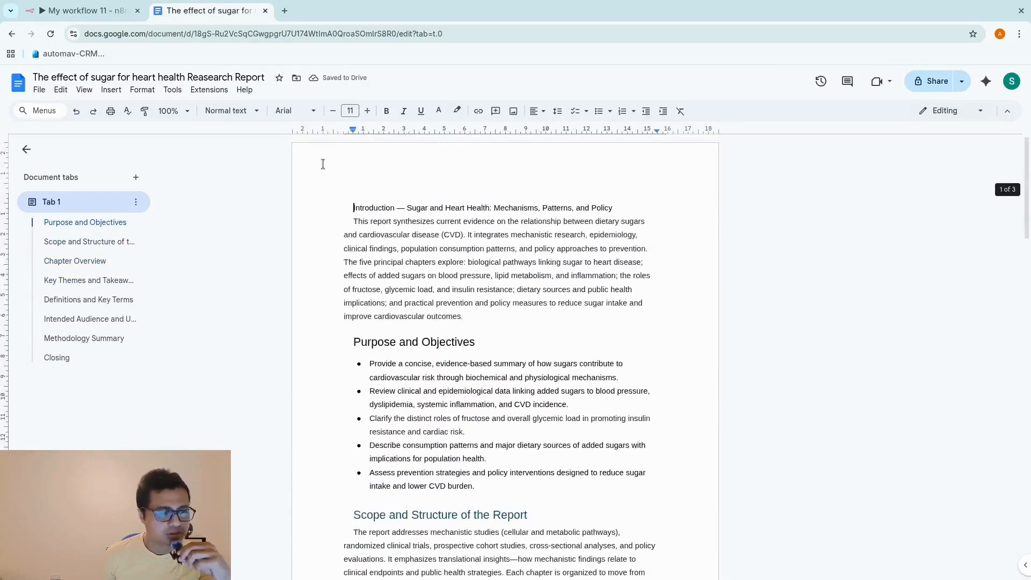
Return to the n8n workflow, close the HTTP Request node's settings and save the workflow
{"action": "left_click", "coordinate": [85, 10]}
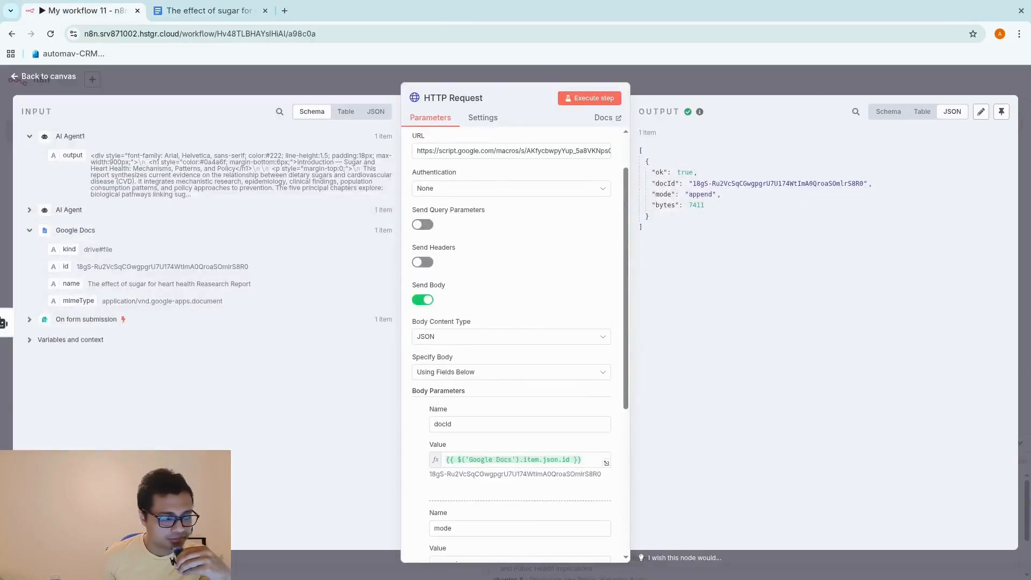
{"action": "left_click", "coordinate": [334, 79]}
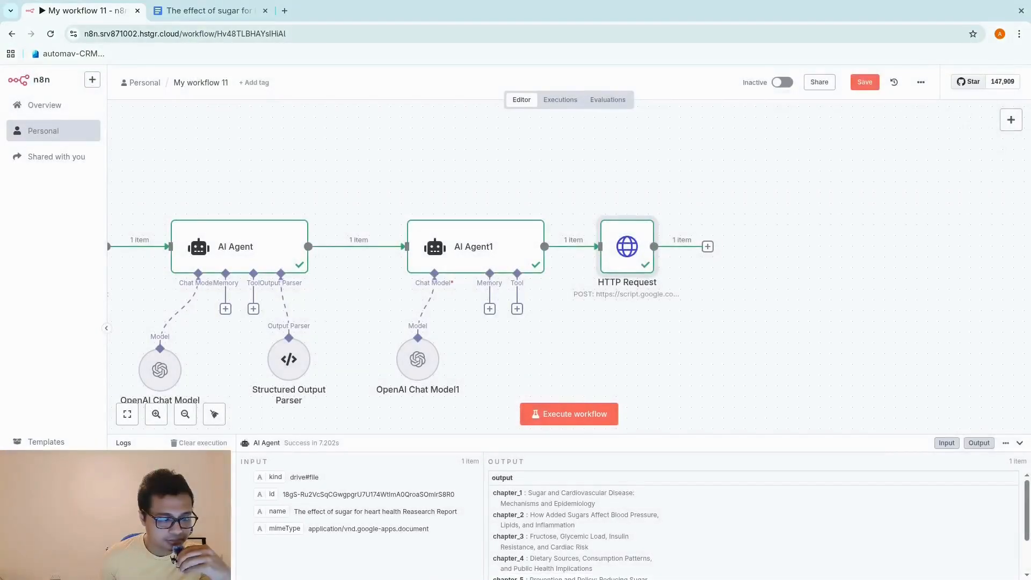
{"action": "key", "text": "ctrl+s"}
Add a Merge node after the HTTP Request node, leaving its append mode and two inputs as they are
{"action": "scroll", "coordinate": [592, 396], "scroll_direction": "down", "scroll_amount": 2}
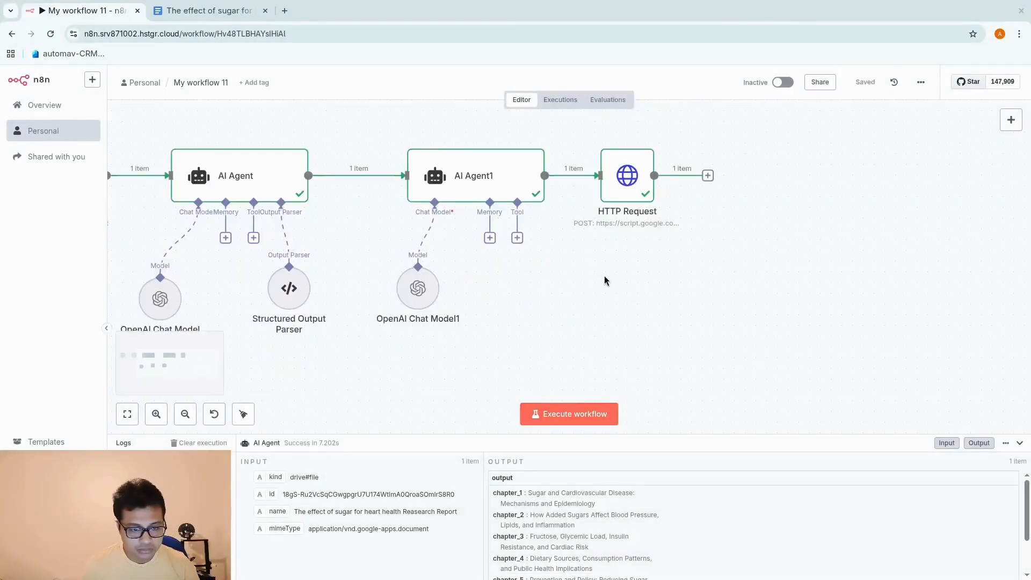
{"action": "scroll", "coordinate": [605, 281], "scroll_direction": "up", "scroll_amount": 3}
{"action": "scroll", "coordinate": [604, 280], "scroll_direction": "right", "scroll_amount": 2}
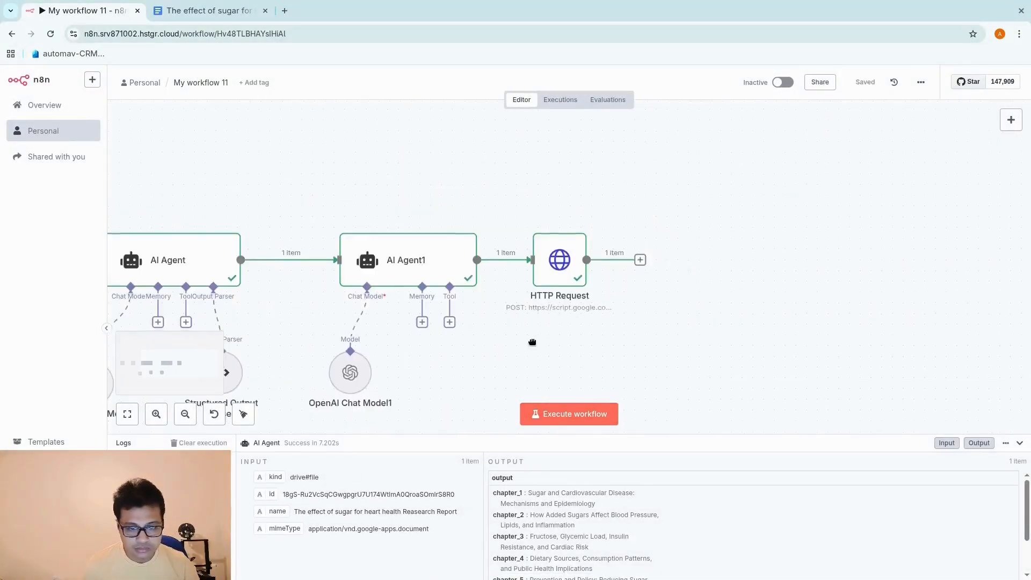
{"action": "left_click", "coordinate": [640, 257]}
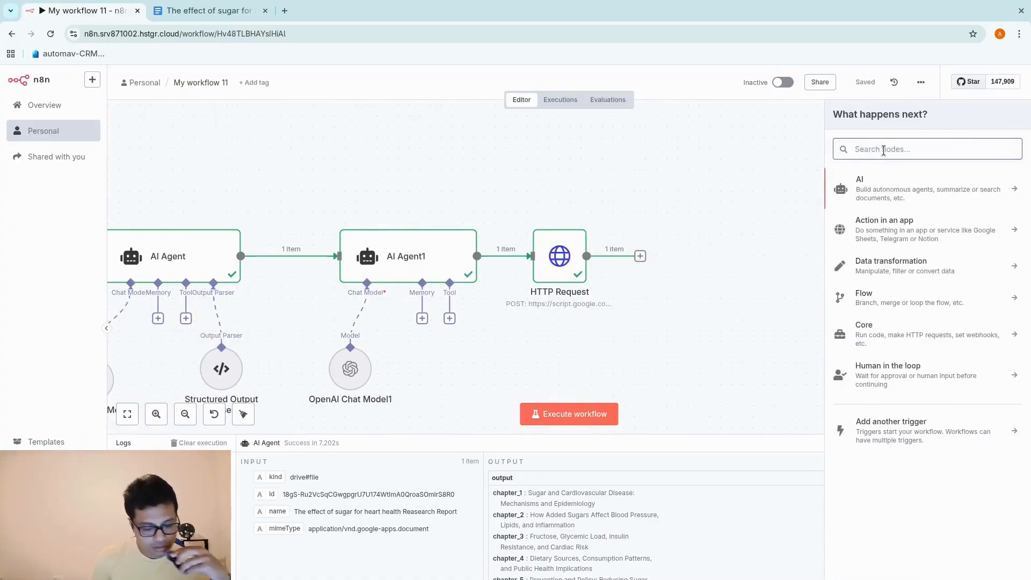
{"action": "type", "text": "merg"}
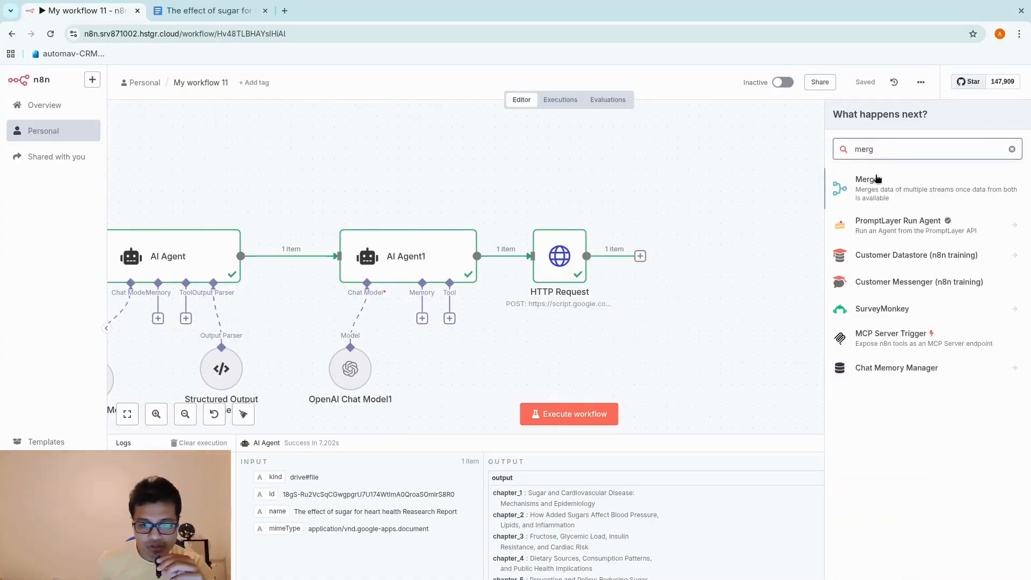
{"action": "left_click", "coordinate": [875, 182]}
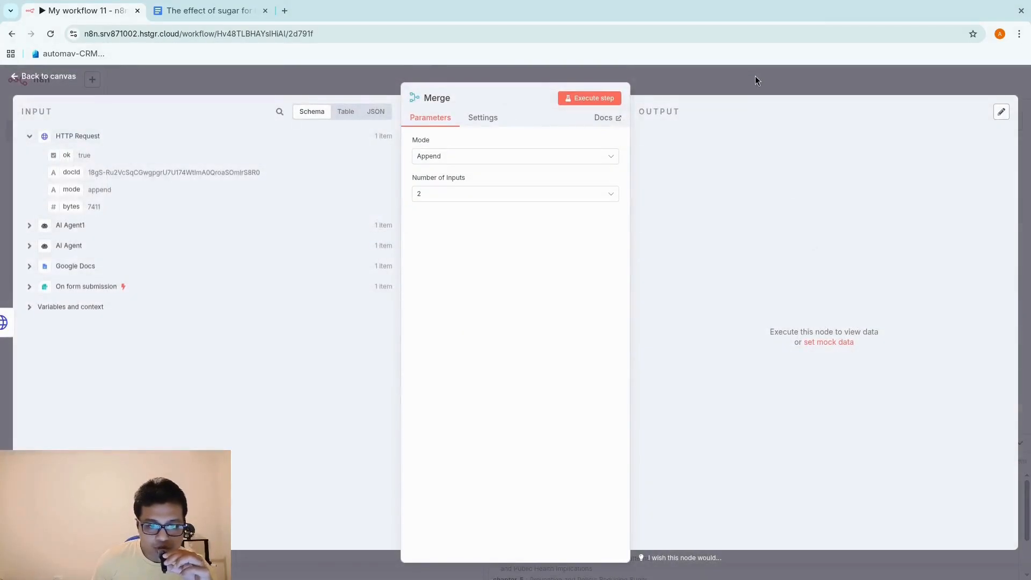
{"action": "left_click", "coordinate": [755, 77]}
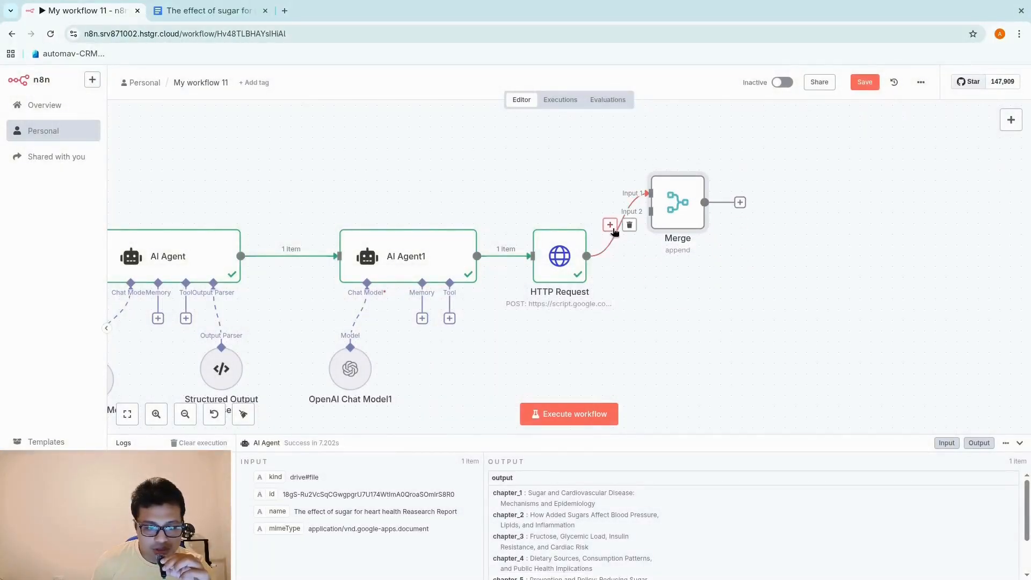
Rewire the Merge node so AI Agent feeds Input 1 and HTTP Request feeds Input 2, repositioning the node for clearance
{"action": "left_click", "coordinate": [630, 225]}
{"action": "left_click_drag", "start_coordinate": [673, 204], "coordinate": [720, 191]}
{"action": "left_click_drag", "start_coordinate": [732, 302], "coordinate": [727, 356]}
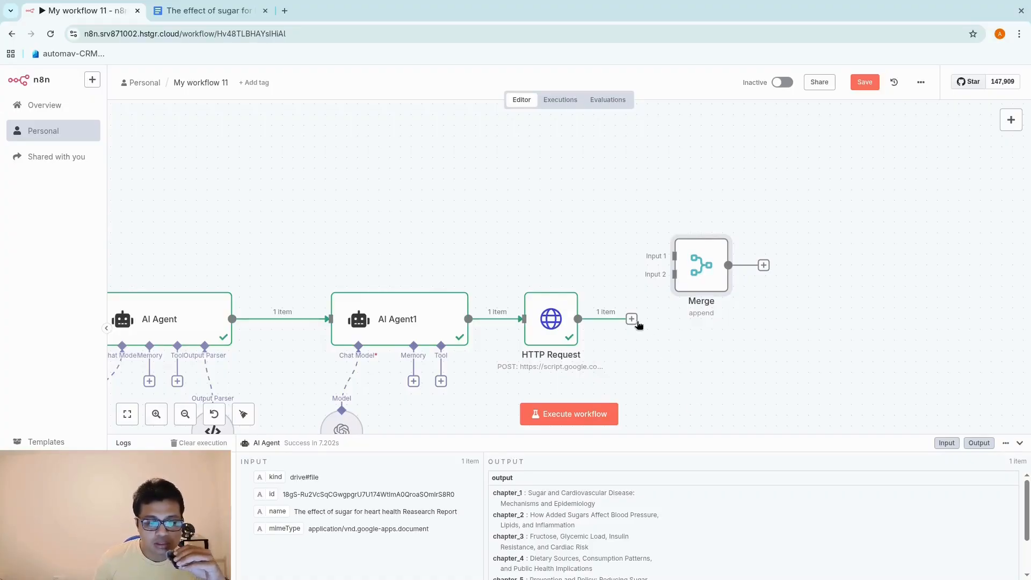
{"action": "left_click_drag", "start_coordinate": [632, 319], "coordinate": [683, 256]}
{"action": "left_click_drag", "start_coordinate": [235, 318], "coordinate": [648, 226]}
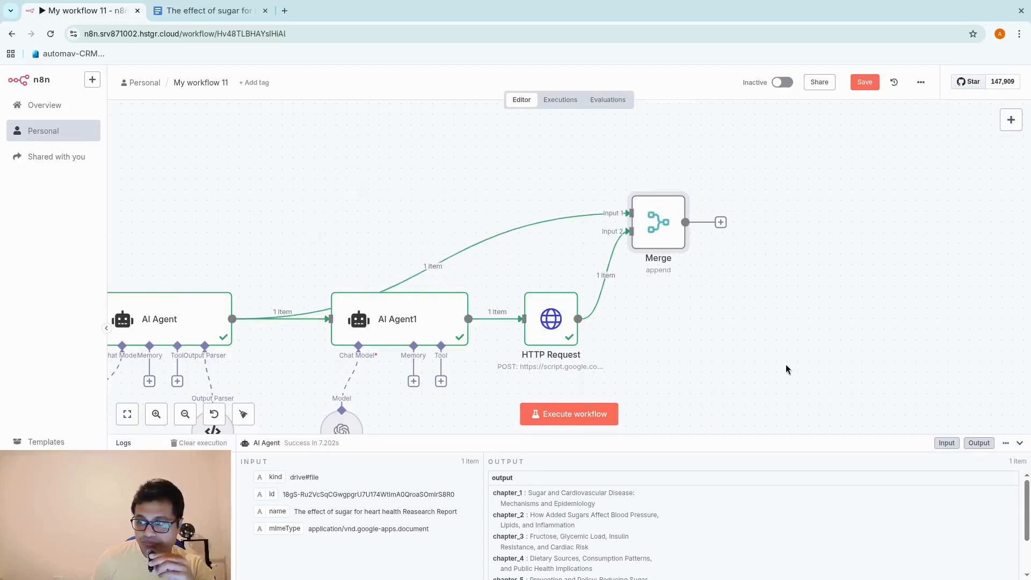
Execute the Merge node and check its combined output
{"action": "double_click", "coordinate": [622, 267]}
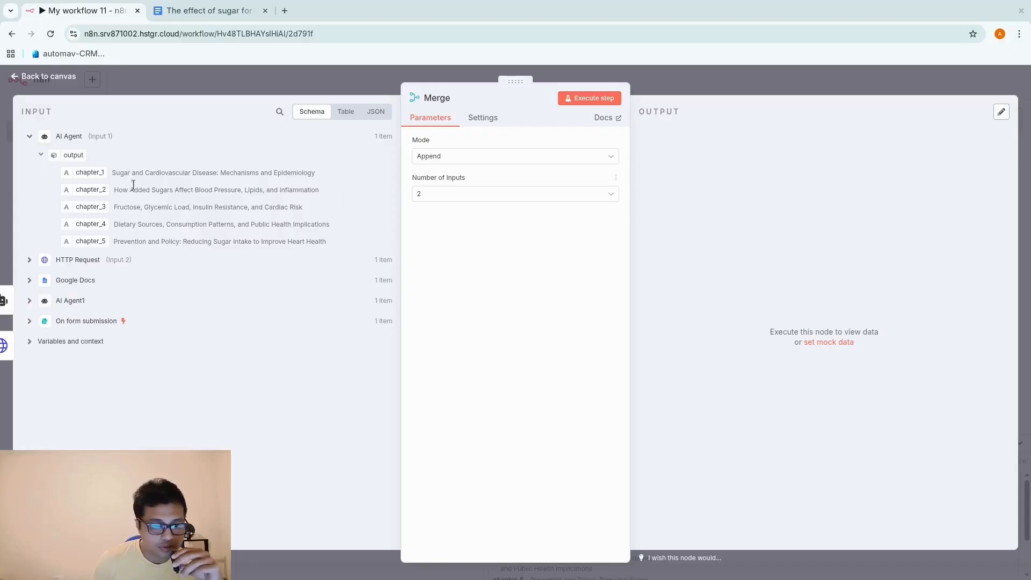
{"action": "left_click", "coordinate": [601, 99]}
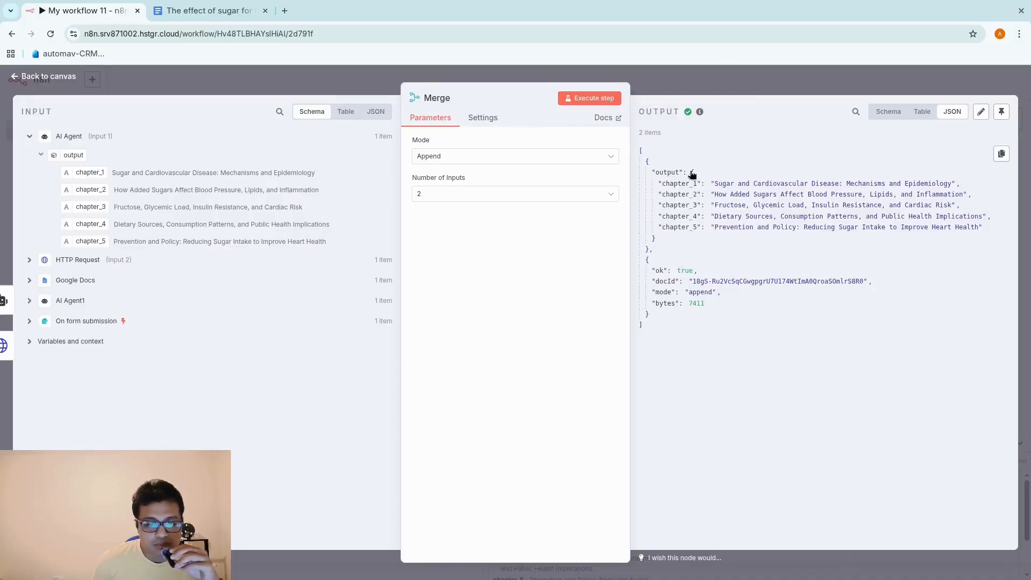
{"action": "left_click", "coordinate": [681, 82]}
Add a Split Out node after Merge that splits out the output field, and execute it
{"action": "left_click_drag", "start_coordinate": [610, 371], "coordinate": [502, 354]}
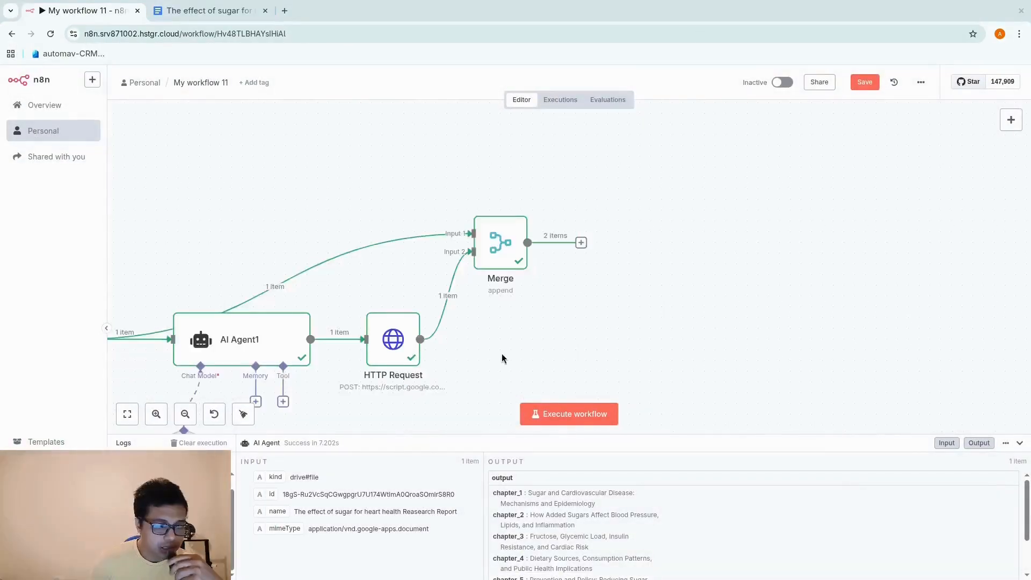
{"action": "left_click", "coordinate": [580, 244]}
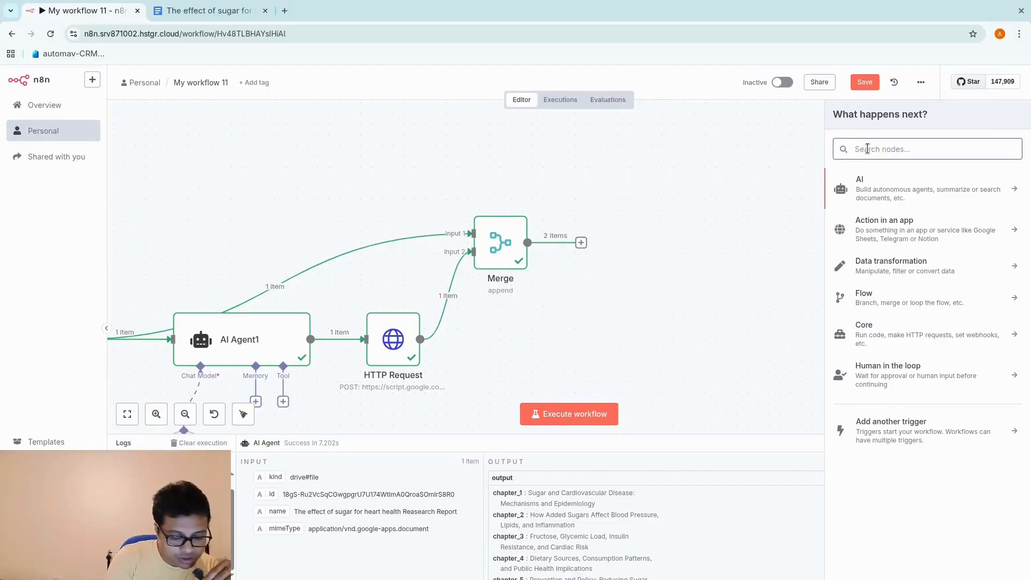
{"action": "type", "text": "split"}
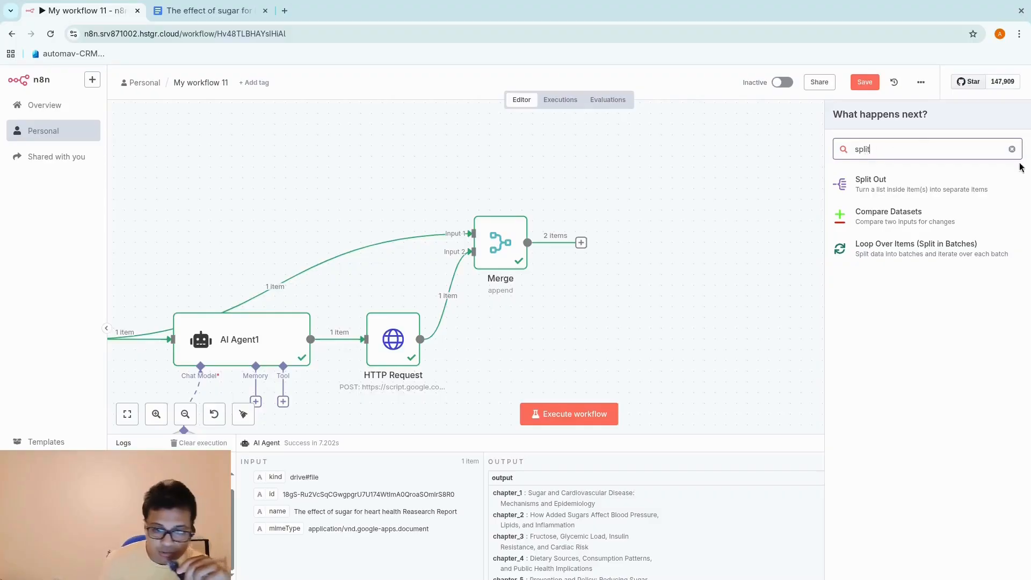
{"action": "left_click", "coordinate": [941, 191]}
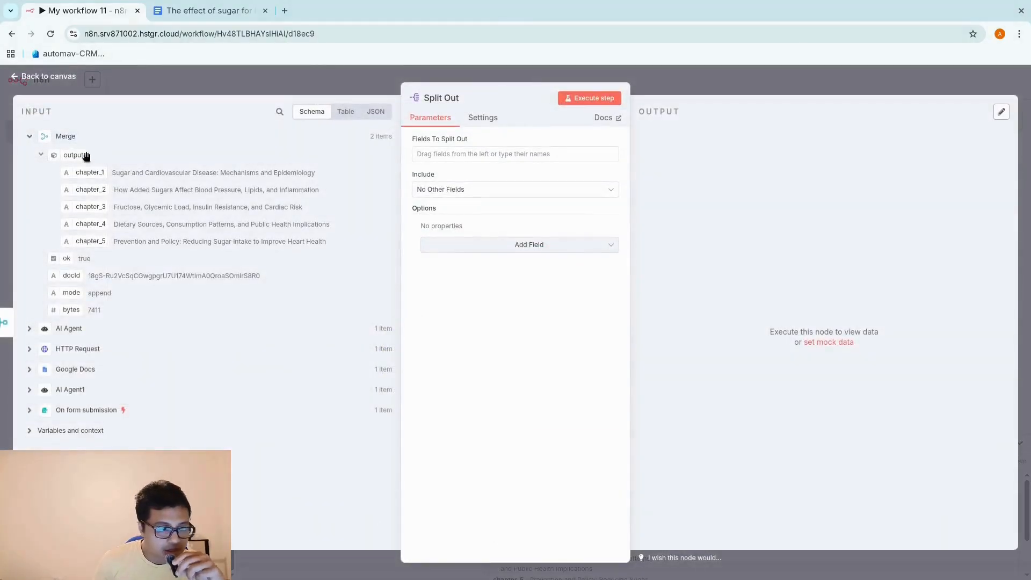
{"action": "left_click_drag", "start_coordinate": [86, 156], "coordinate": [429, 154]}
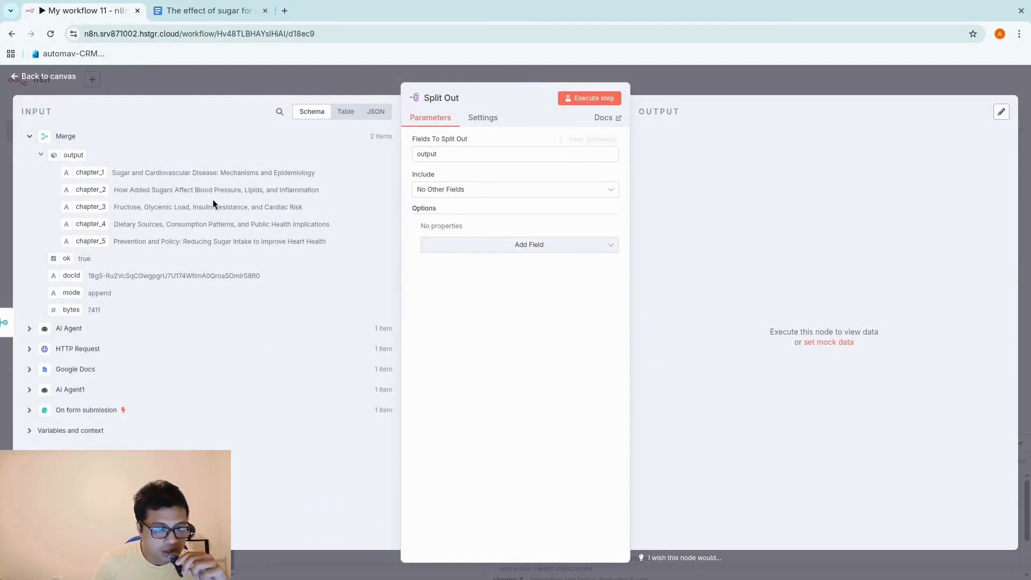
{"action": "left_click", "coordinate": [601, 100]}
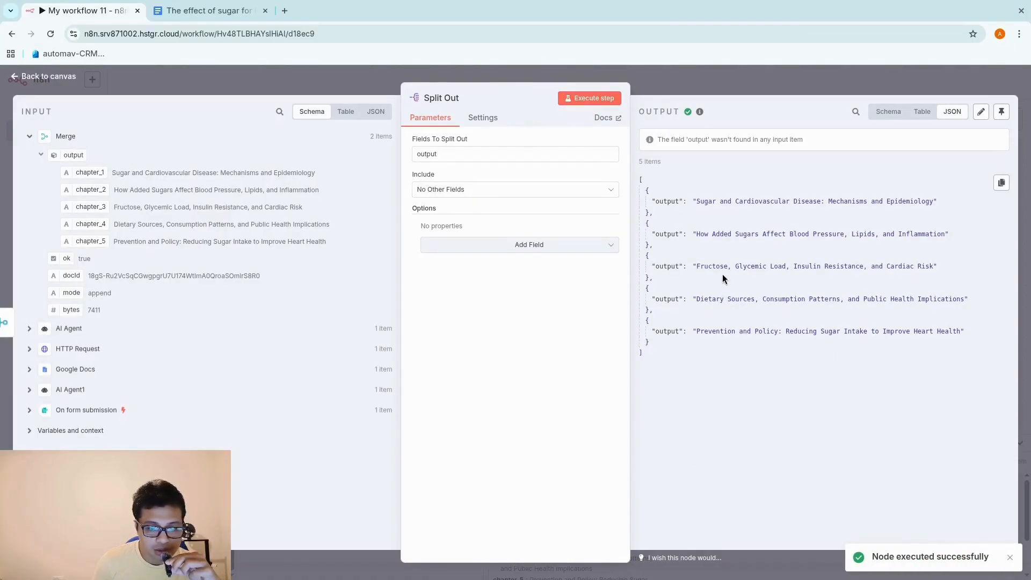
{"action": "left_click", "coordinate": [788, 79]}
Add a Loop Over Items (Split in Batches) node after the Split Out node, keeping its default settings
{"action": "left_click_drag", "start_coordinate": [813, 305], "coordinate": [718, 306]}
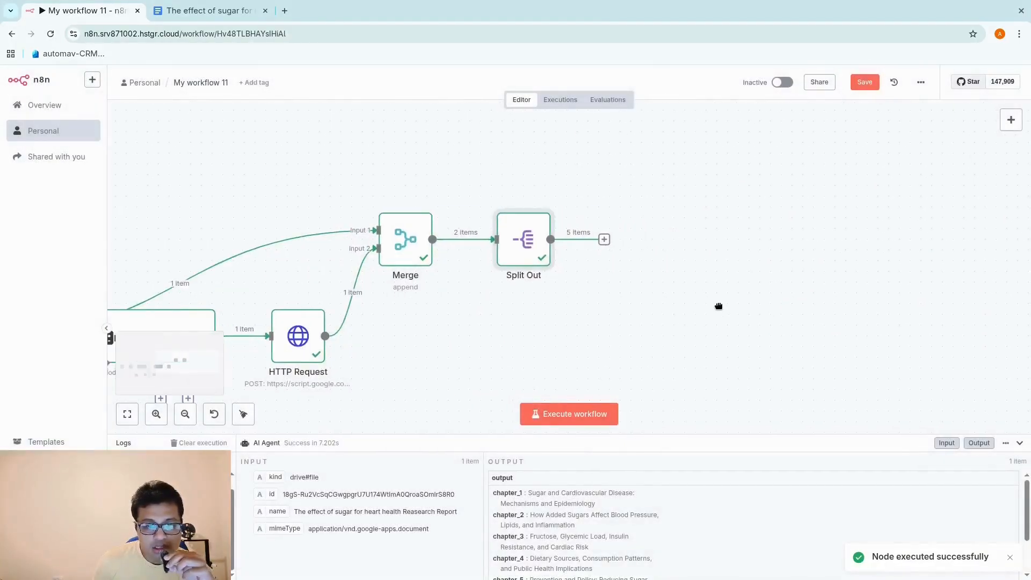
{"action": "left_click", "coordinate": [611, 242]}
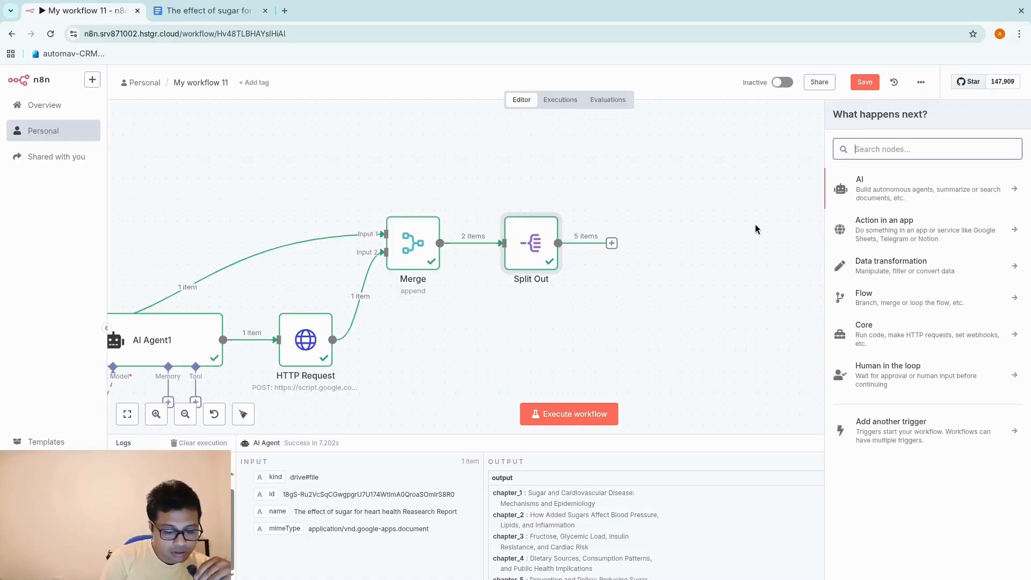
{"action": "type", "text": "loop"}
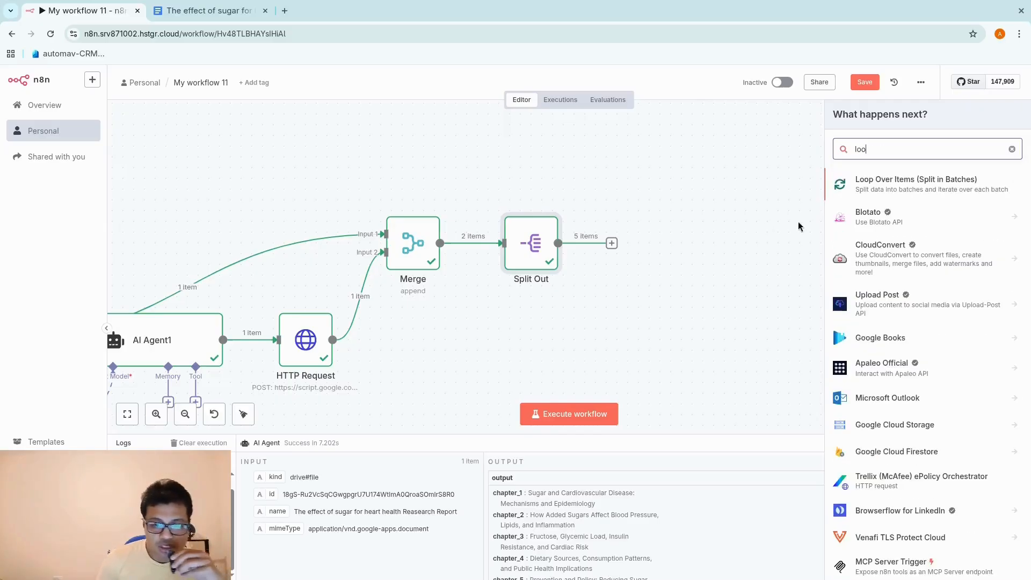
{"action": "left_click", "coordinate": [885, 185]}
{"action": "key", "text": "Escape"}
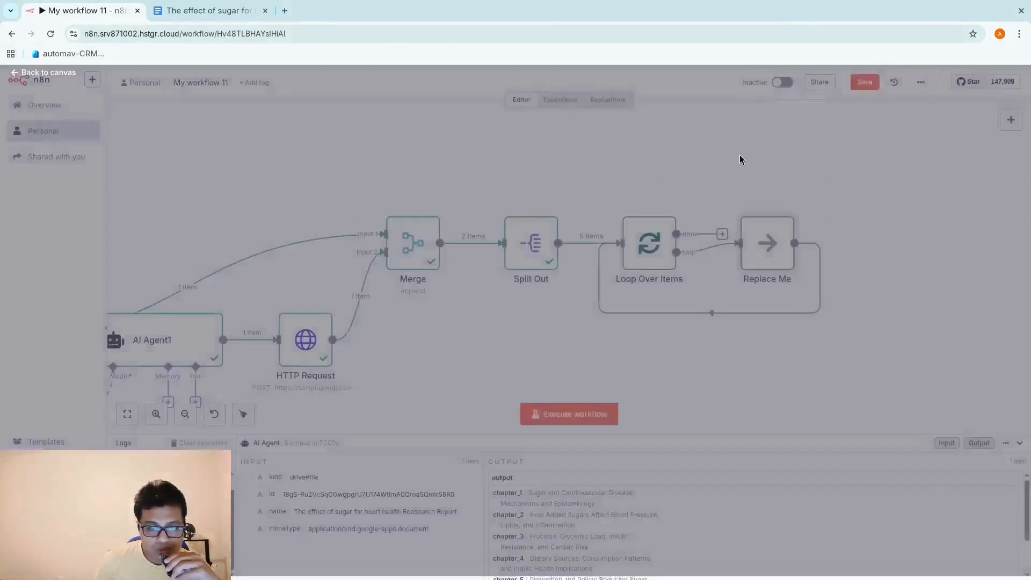
Delete the loop-back connection and the Replace Me placeholder node from the Loop Over Items node
{"action": "left_click", "coordinate": [719, 313]}
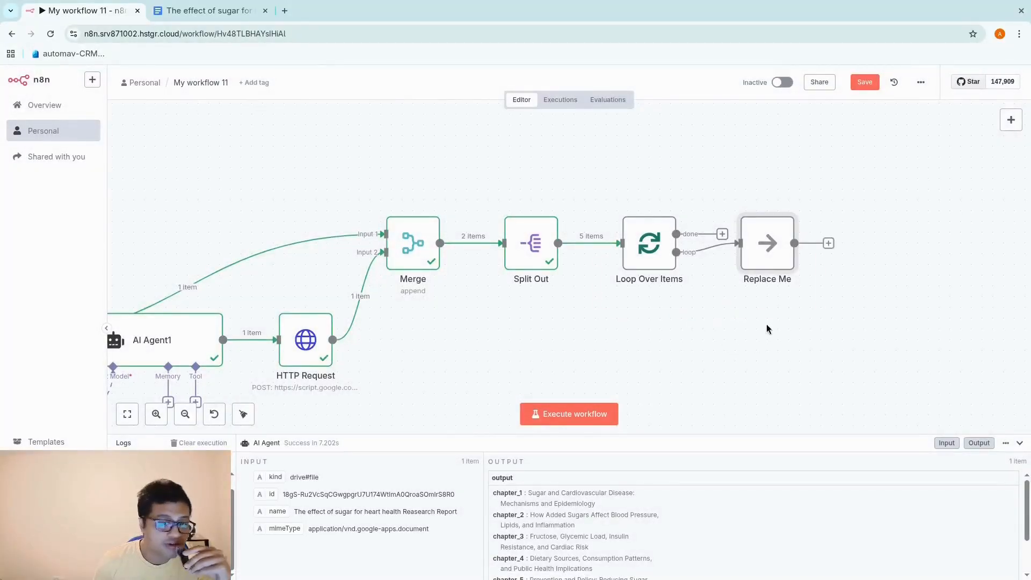
{"action": "left_click_drag", "start_coordinate": [770, 256], "coordinate": [781, 266]}
{"action": "key", "text": "Delete"}
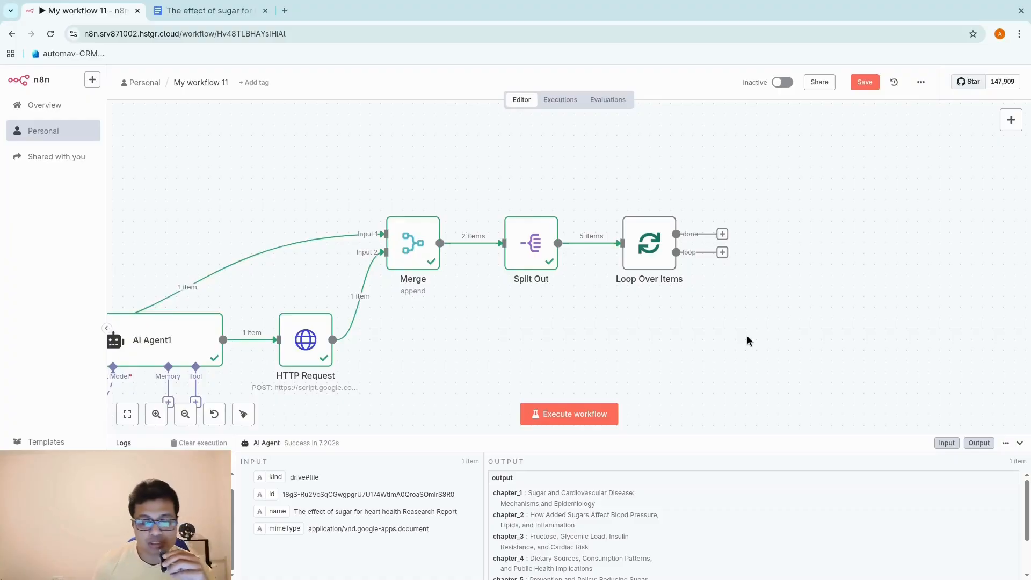
Add a Tavily Search node to the loop branch of Loop Over Items and place it level with that branch
{"action": "left_click_drag", "start_coordinate": [765, 317], "coordinate": [596, 298]}
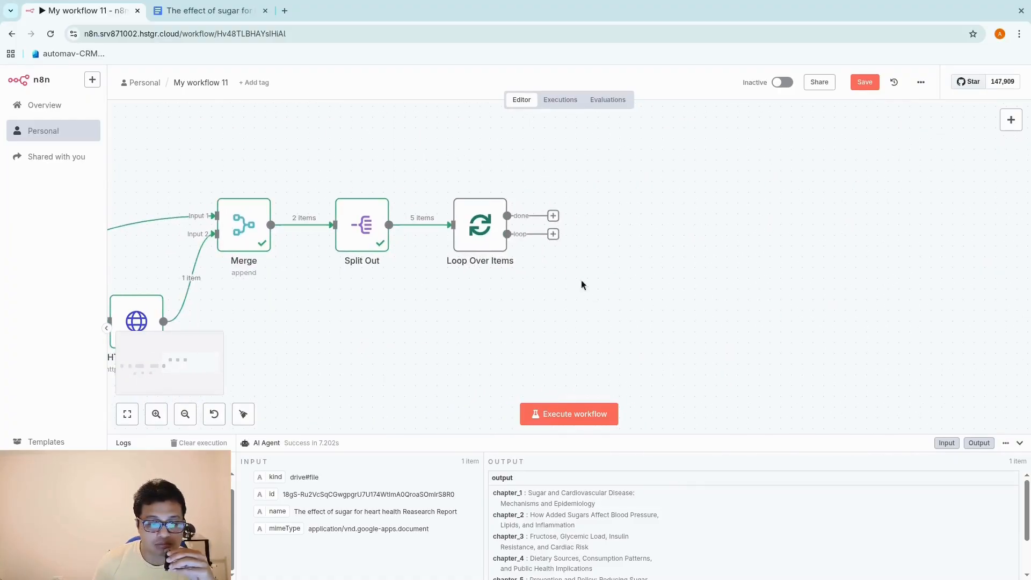
{"action": "left_click", "coordinate": [553, 234]}
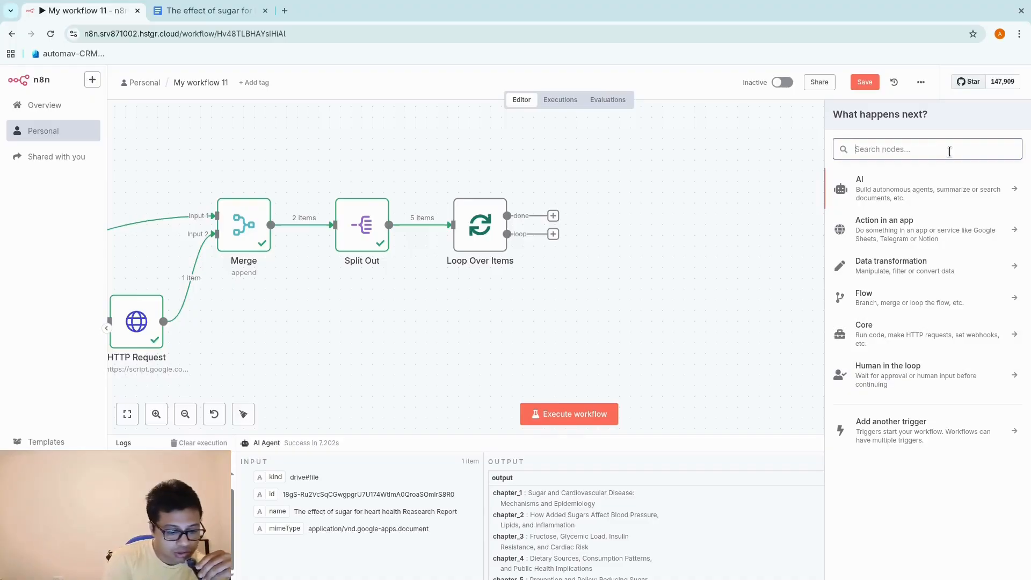
{"action": "type", "text": "tavi"}
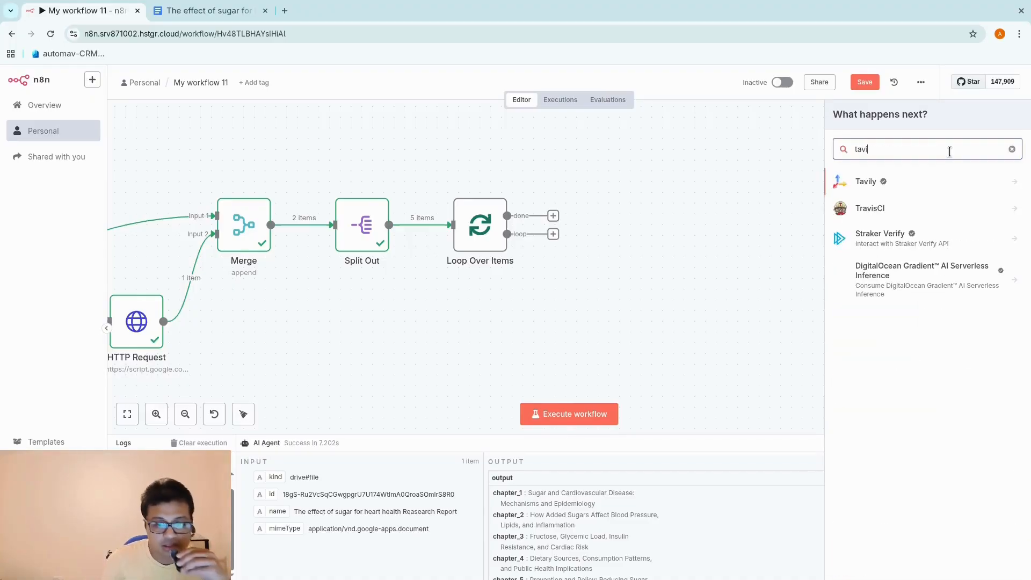
{"action": "left_click", "coordinate": [917, 189]}
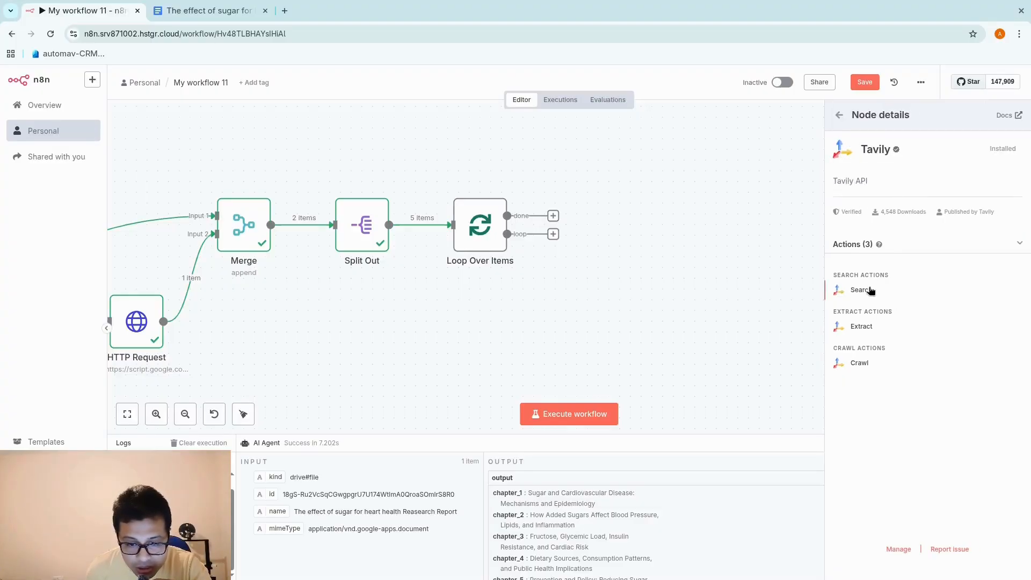
{"action": "left_click", "coordinate": [861, 290]}
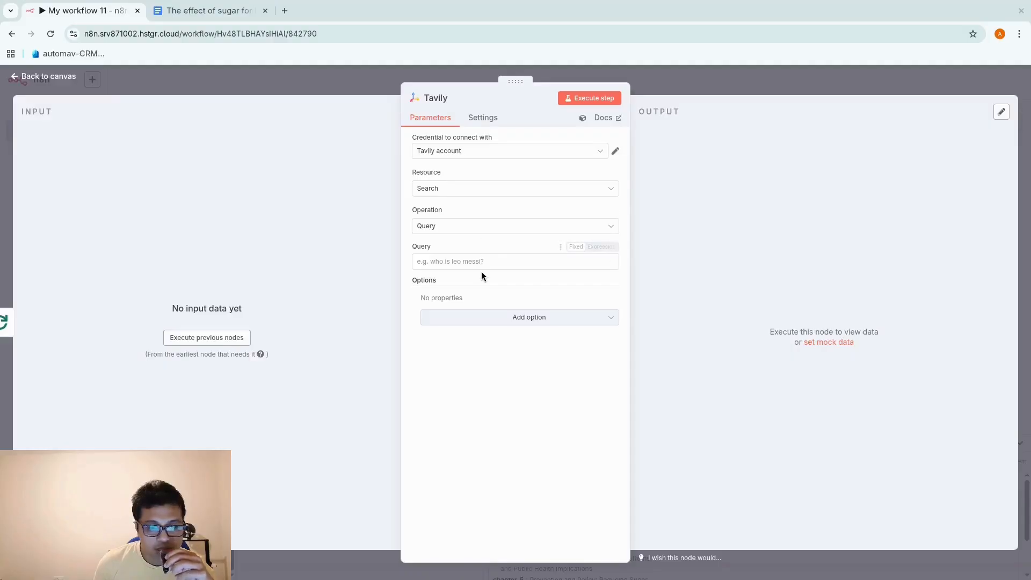
{"action": "left_click", "coordinate": [722, 82]}
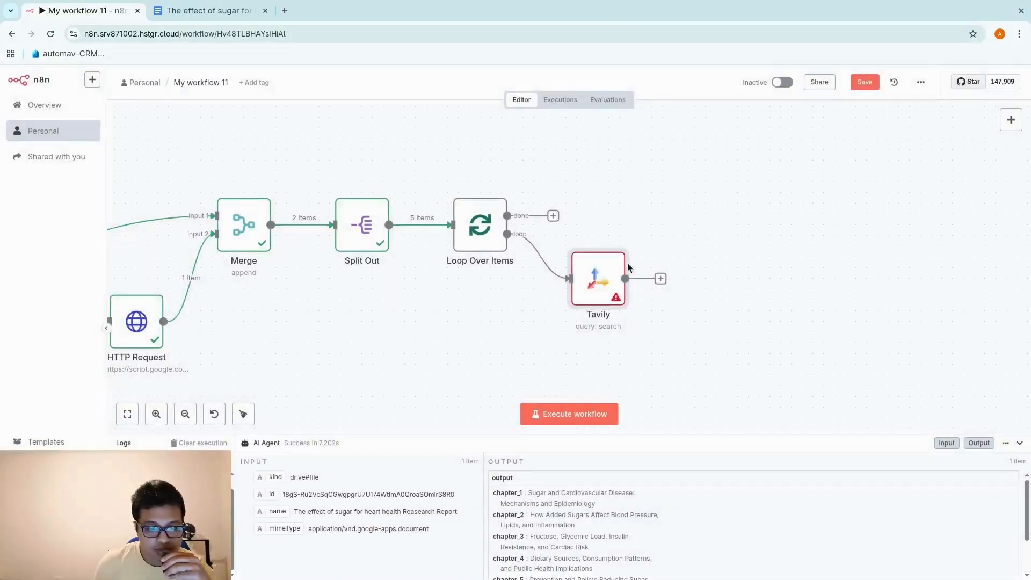
{"action": "left_click_drag", "start_coordinate": [655, 261], "coordinate": [656, 229]}
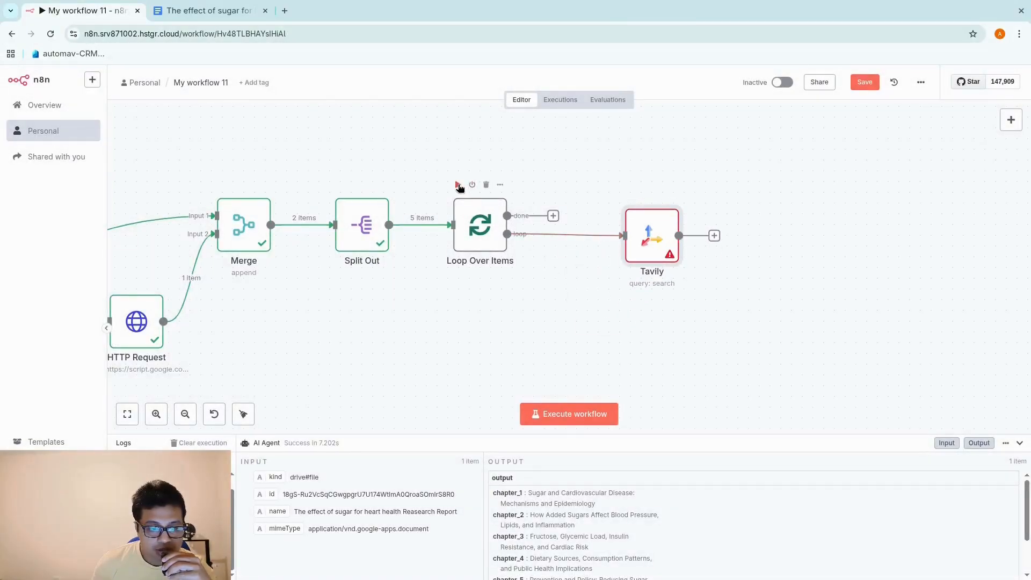
Execute the Loop Over Items node, and map the Tavily query to its output as {{ $json.output }}
{"action": "double_click", "coordinate": [652, 234]}
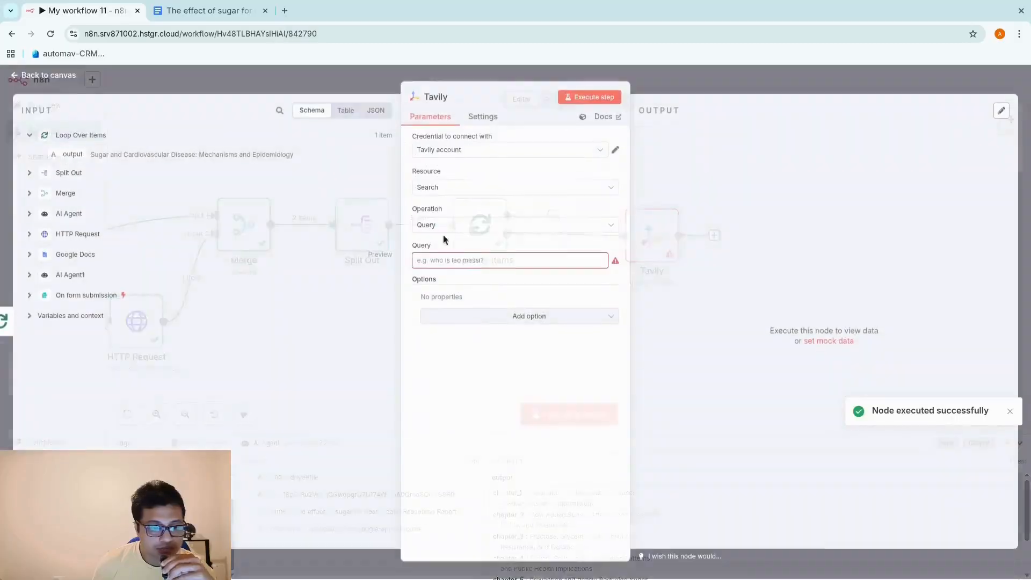
{"action": "left_click_drag", "start_coordinate": [77, 157], "coordinate": [481, 270]}
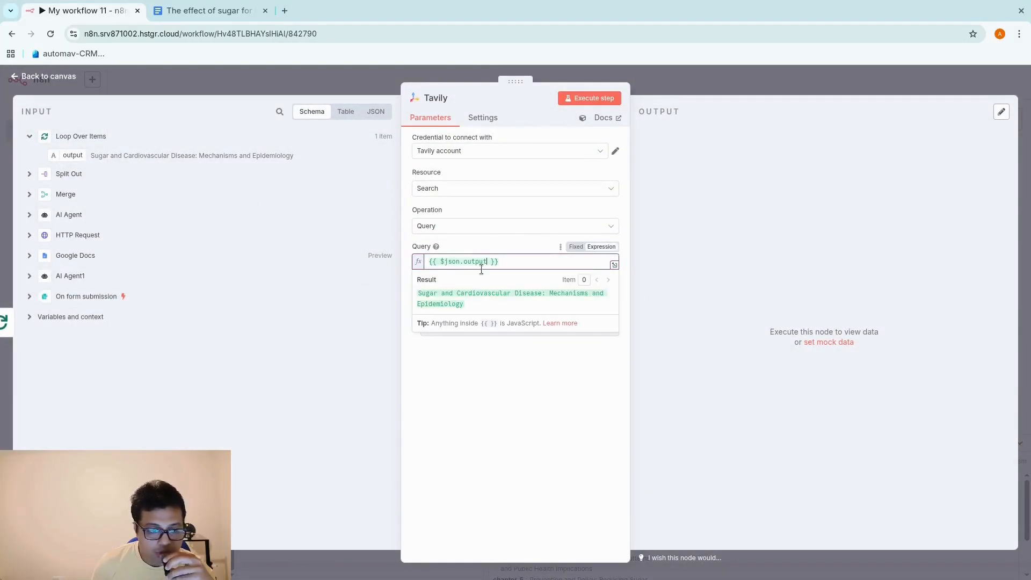
{"action": "left_click", "coordinate": [526, 424]}
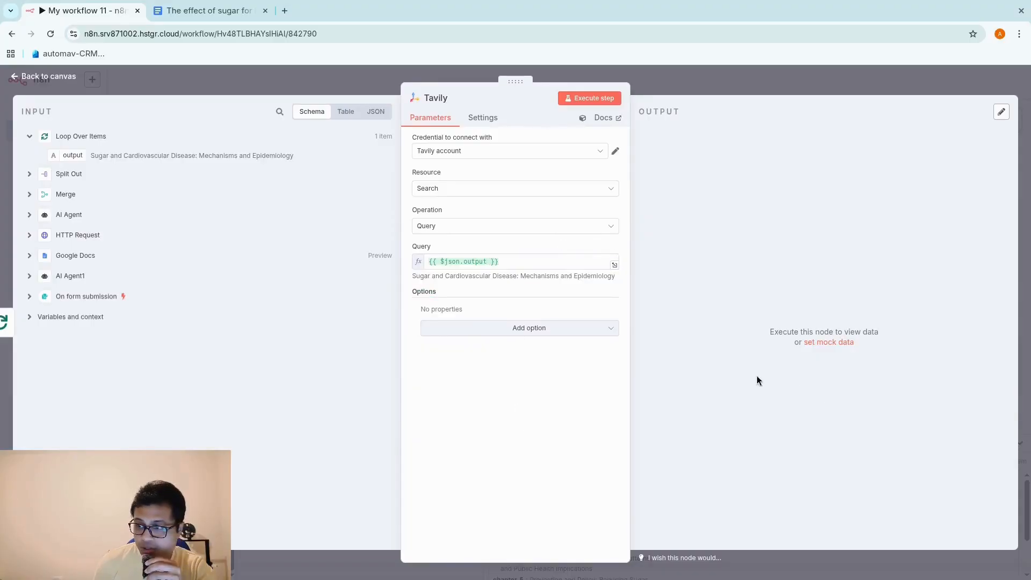
Look through the Tavily node's available search options and add the Topic option, keeping it at General
{"action": "left_click", "coordinate": [613, 335]}
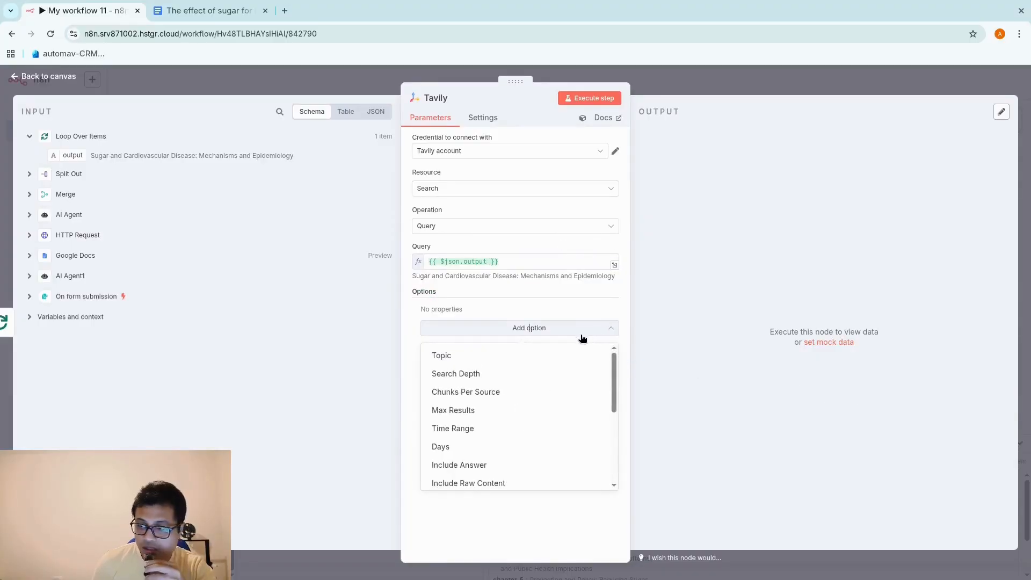
{"action": "scroll", "coordinate": [513, 438], "scroll_direction": "down", "scroll_amount": 3}
{"action": "scroll", "coordinate": [512, 438], "scroll_direction": "up", "scroll_amount": 3}
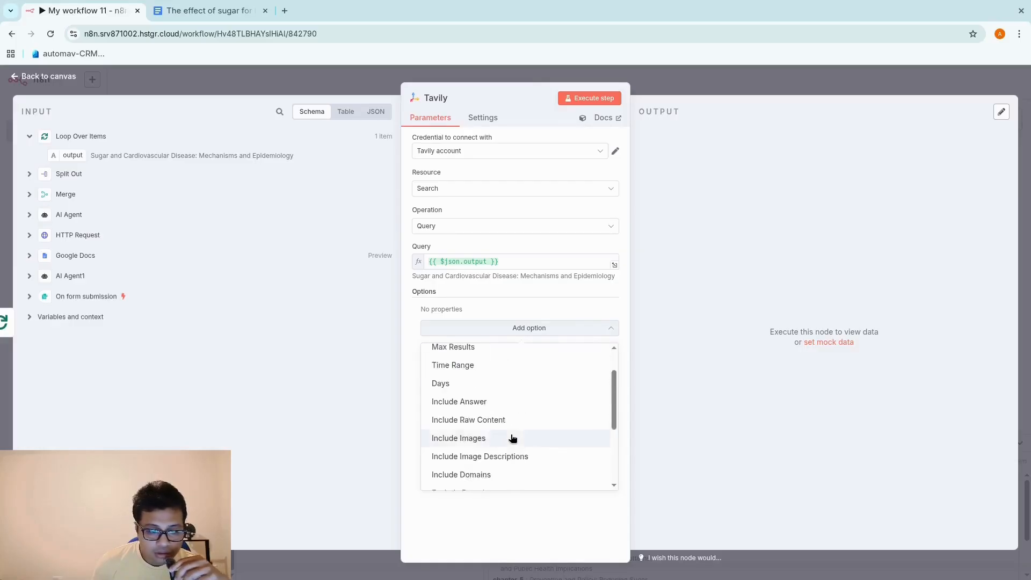
{"action": "left_click", "coordinate": [483, 356]}
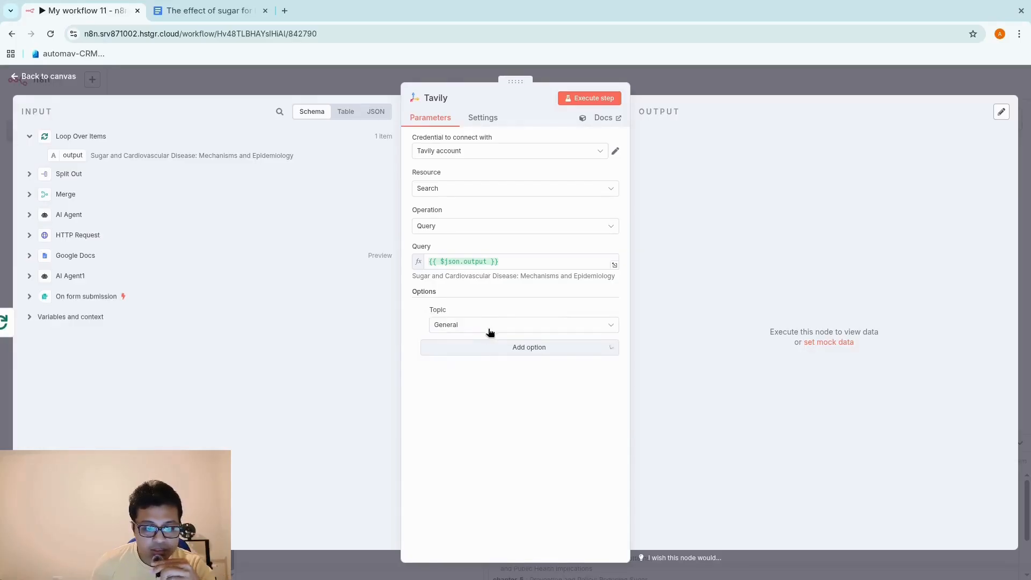
Add the Search Depth option to the Tavily node and set it to Advanced
{"action": "left_click", "coordinate": [491, 326]}
{"action": "left_click", "coordinate": [494, 346]}
{"action": "left_click", "coordinate": [497, 348]}
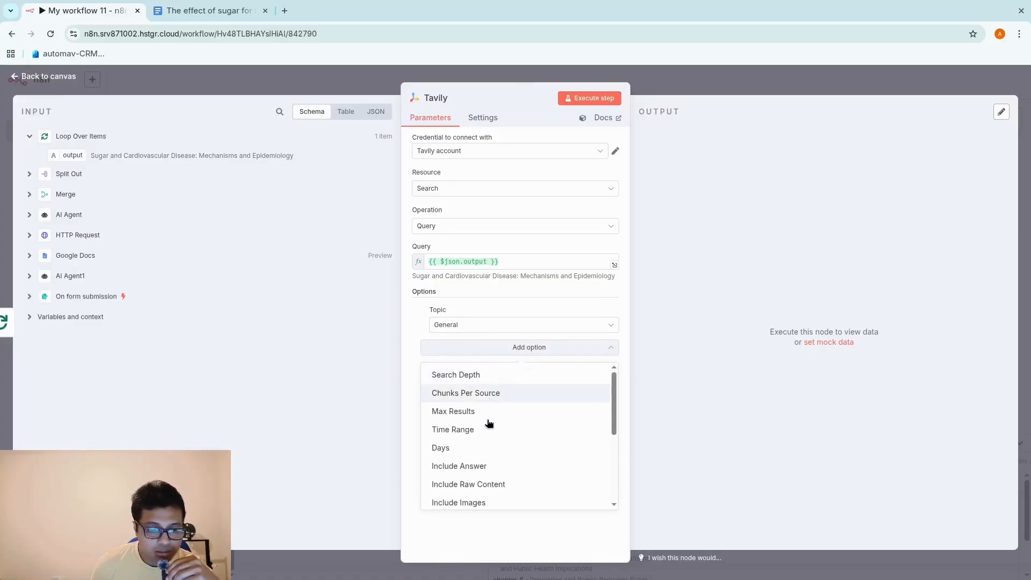
{"action": "left_click", "coordinate": [500, 375]}
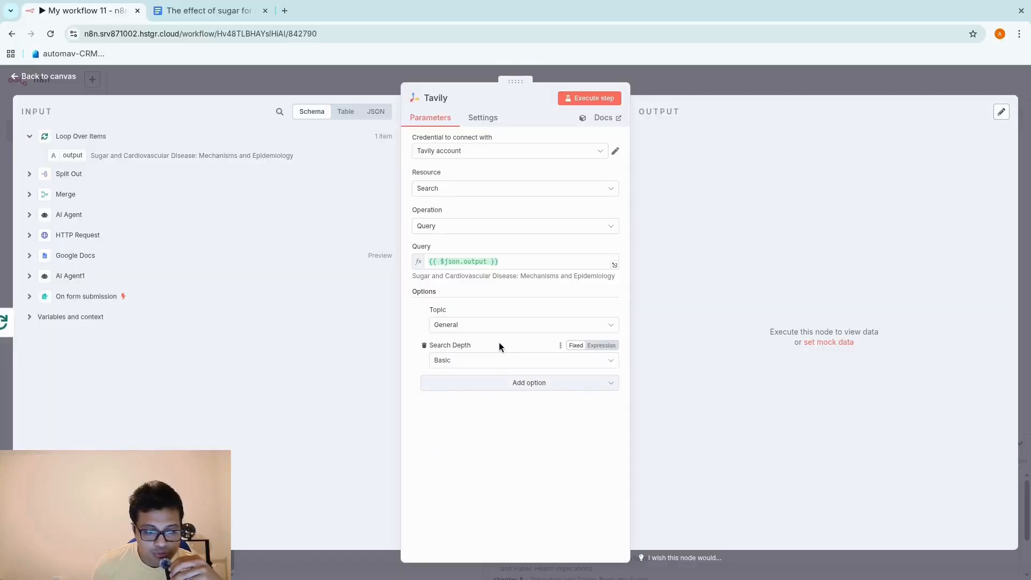
{"action": "left_click", "coordinate": [500, 363]}
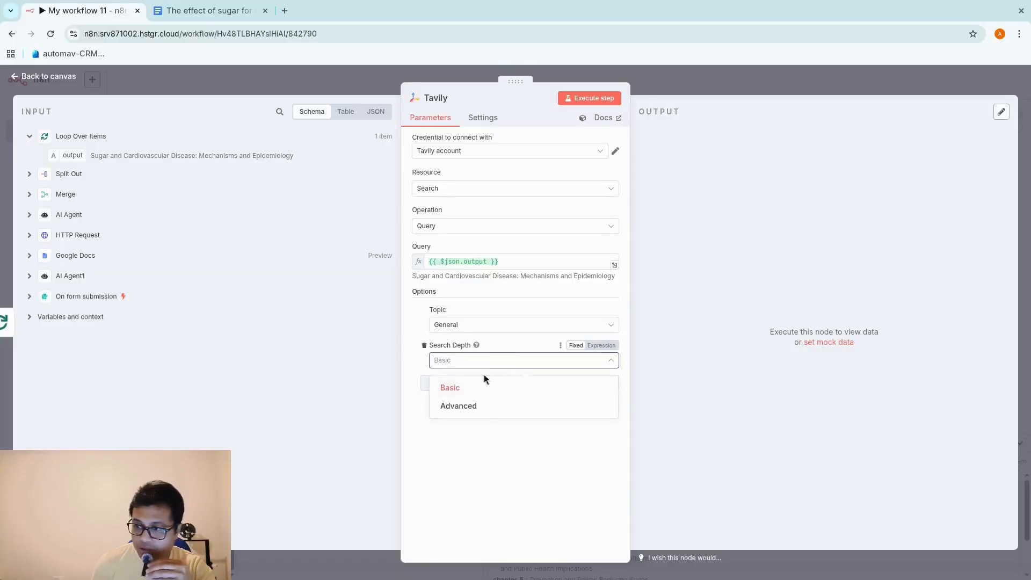
{"action": "left_click", "coordinate": [455, 405]}
Add the Chunks Per Source and Max Results options to the Tavily search, keeping them at 3 and 5
{"action": "left_click", "coordinate": [475, 389]}
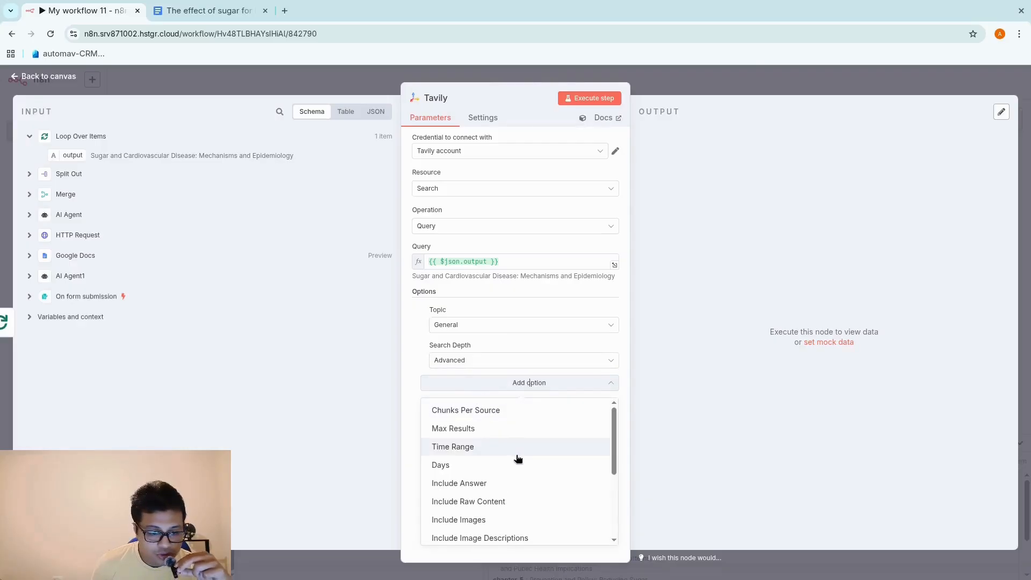
{"action": "scroll", "coordinate": [516, 462], "scroll_direction": "down", "scroll_amount": 3}
{"action": "scroll", "coordinate": [512, 481], "scroll_direction": "up", "scroll_amount": 3}
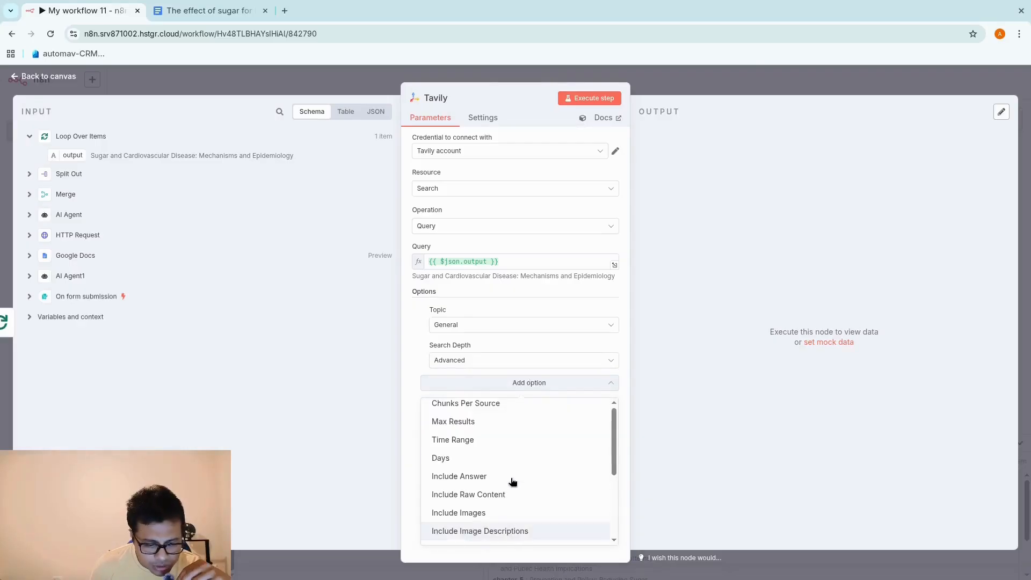
{"action": "left_click", "coordinate": [486, 404]}
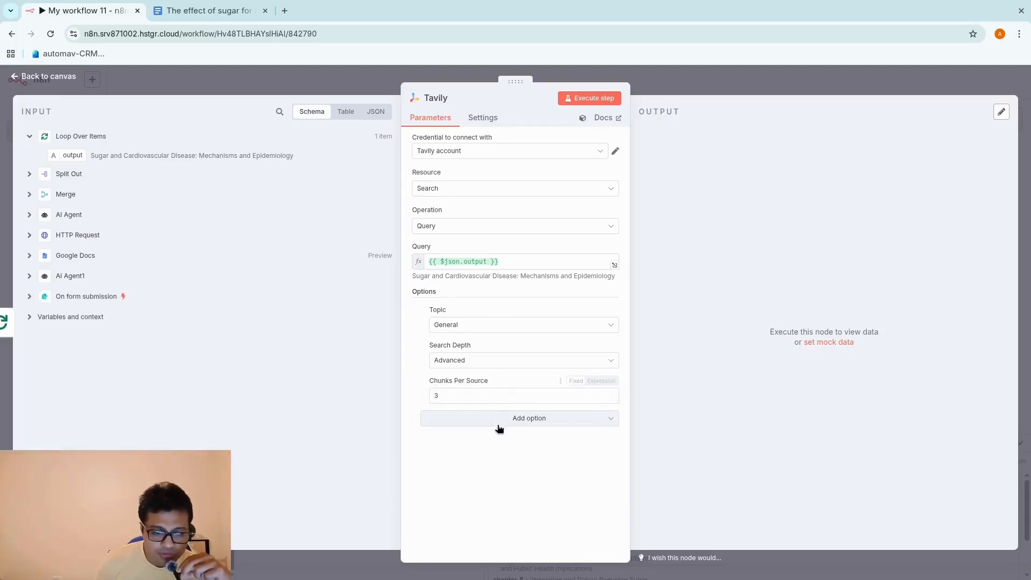
{"action": "left_click", "coordinate": [497, 424]}
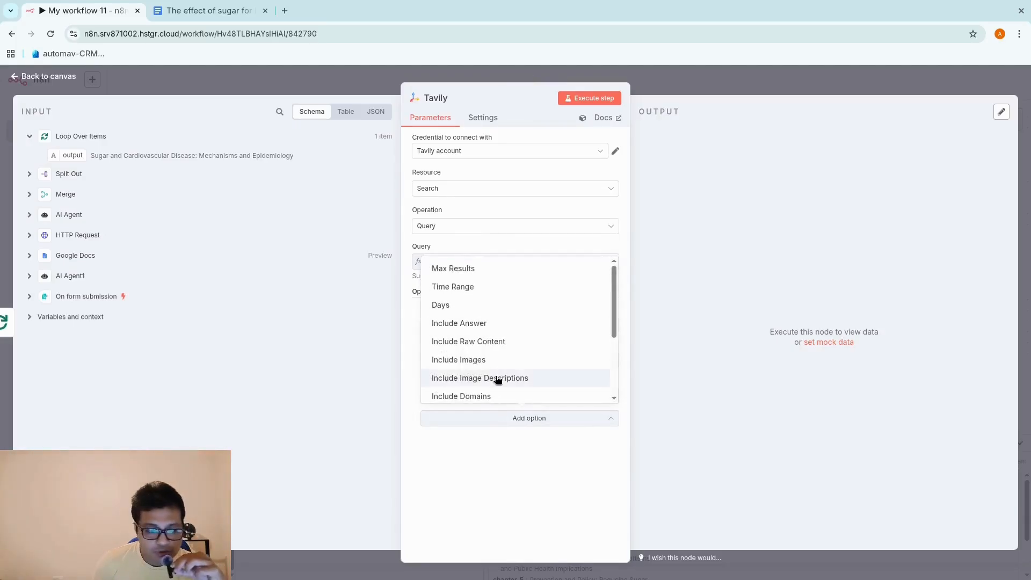
{"action": "scroll", "coordinate": [498, 380], "scroll_direction": "down", "scroll_amount": 3}
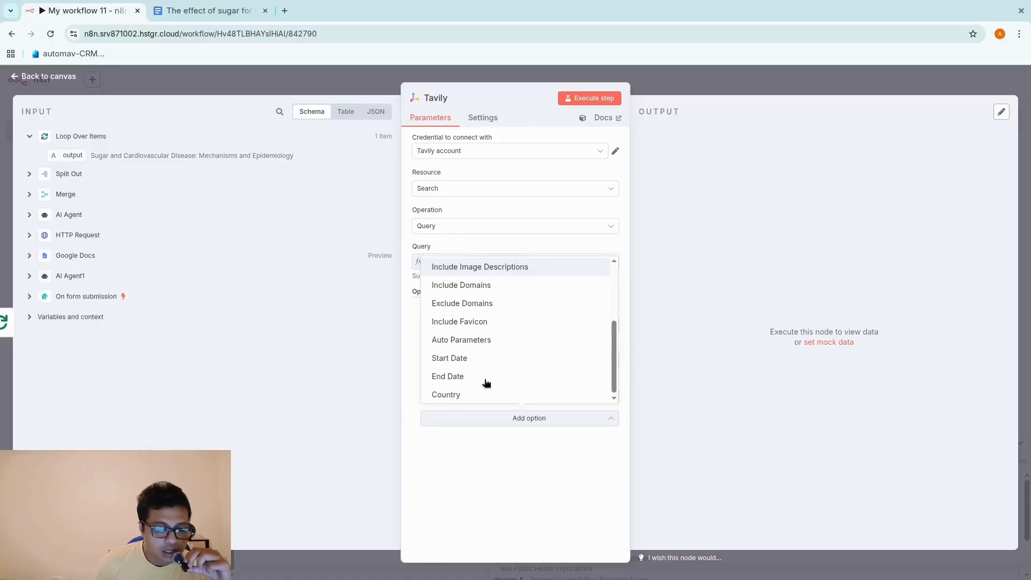
{"action": "scroll", "coordinate": [488, 355], "scroll_direction": "up", "scroll_amount": 2}
{"action": "scroll", "coordinate": [488, 354], "scroll_direction": "up", "scroll_amount": 2}
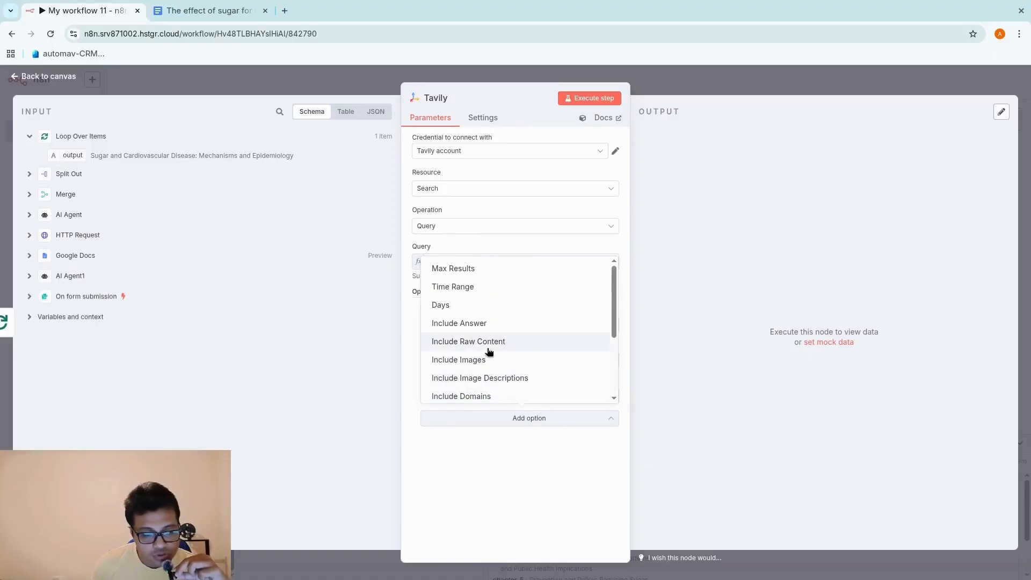
{"action": "left_click", "coordinate": [505, 269]}
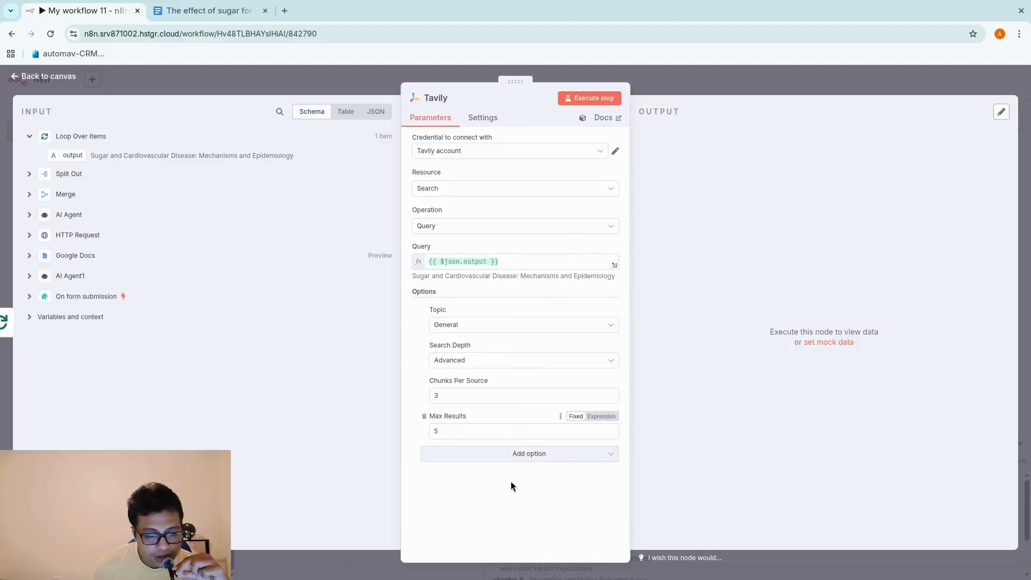
Start creating a new Tavily API credential for the node and open the Tavily website
{"action": "left_click", "coordinate": [527, 156]}
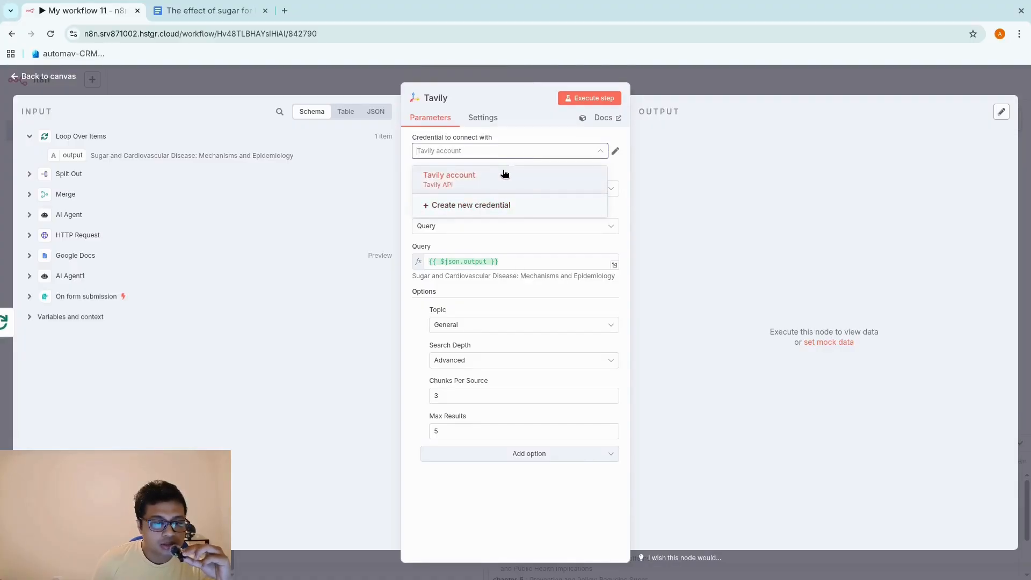
{"action": "left_click", "coordinate": [350, 464]}
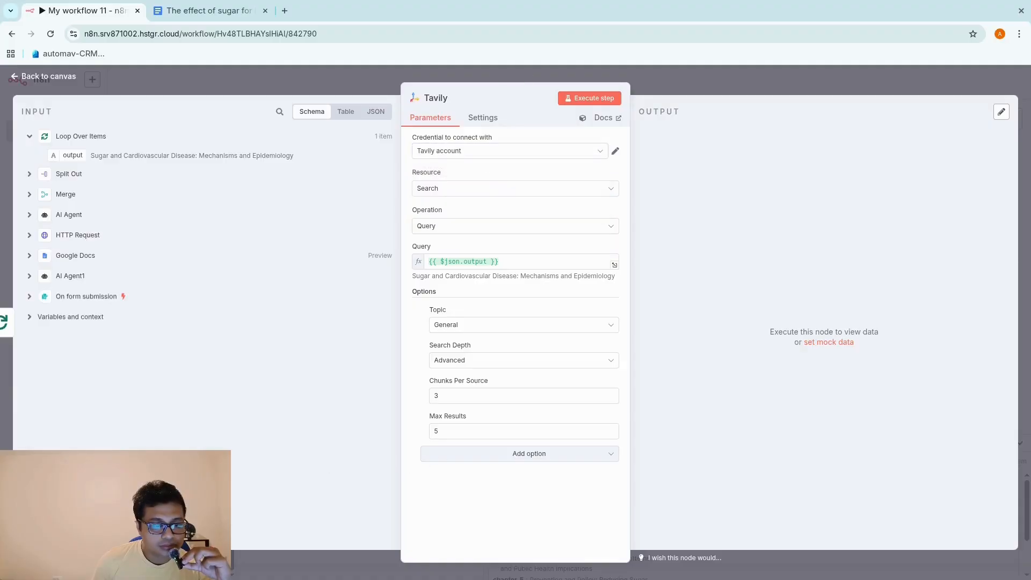
{"action": "left_click", "coordinate": [552, 155]}
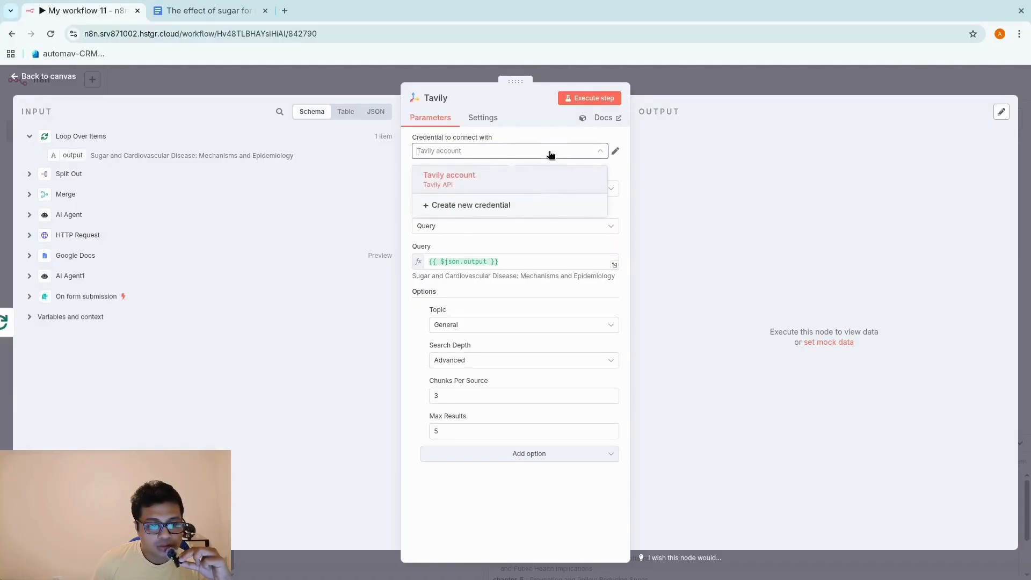
{"action": "left_click", "coordinate": [486, 207]}
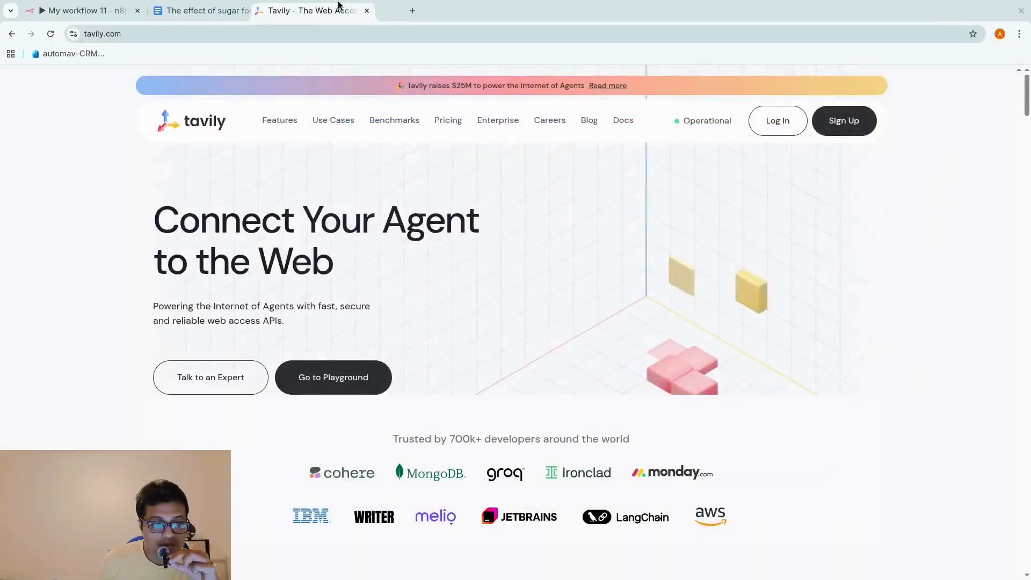
Log in to Tavily through GitHub, authorize its access to the account, and dismiss the welcome tour
{"action": "left_click", "coordinate": [793, 126]}
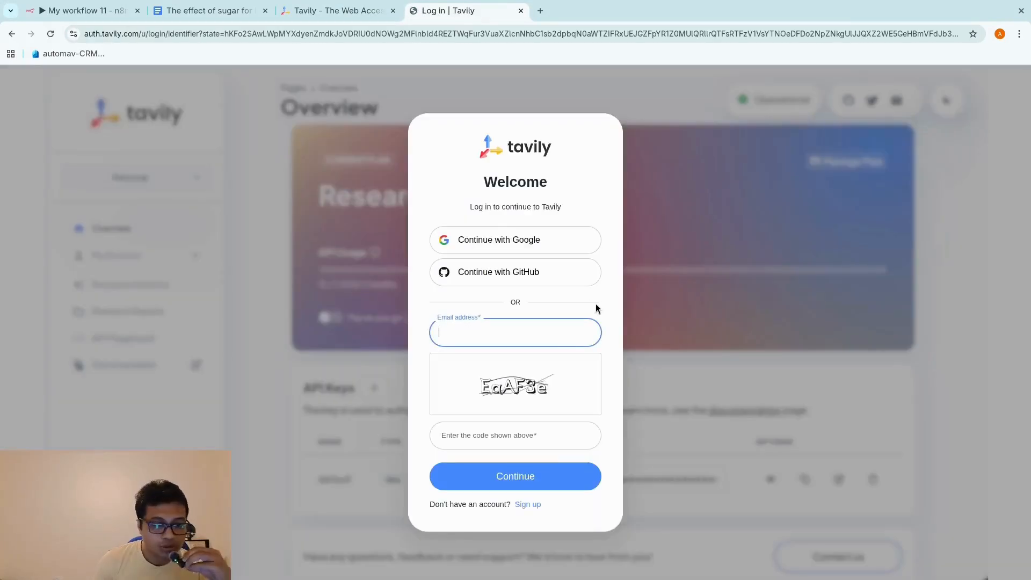
{"action": "left_click", "coordinate": [524, 275]}
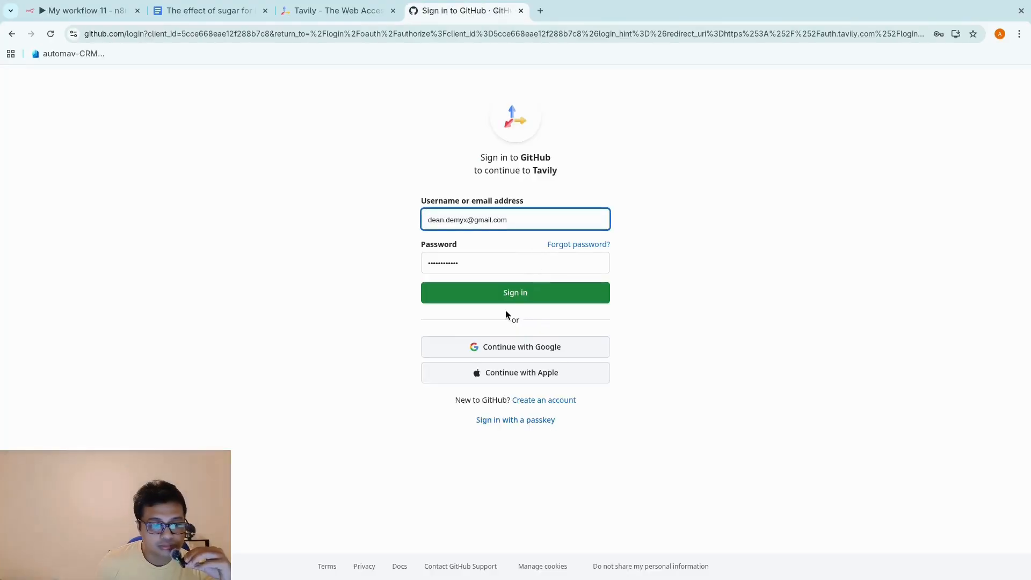
{"action": "left_click", "coordinate": [505, 296]}
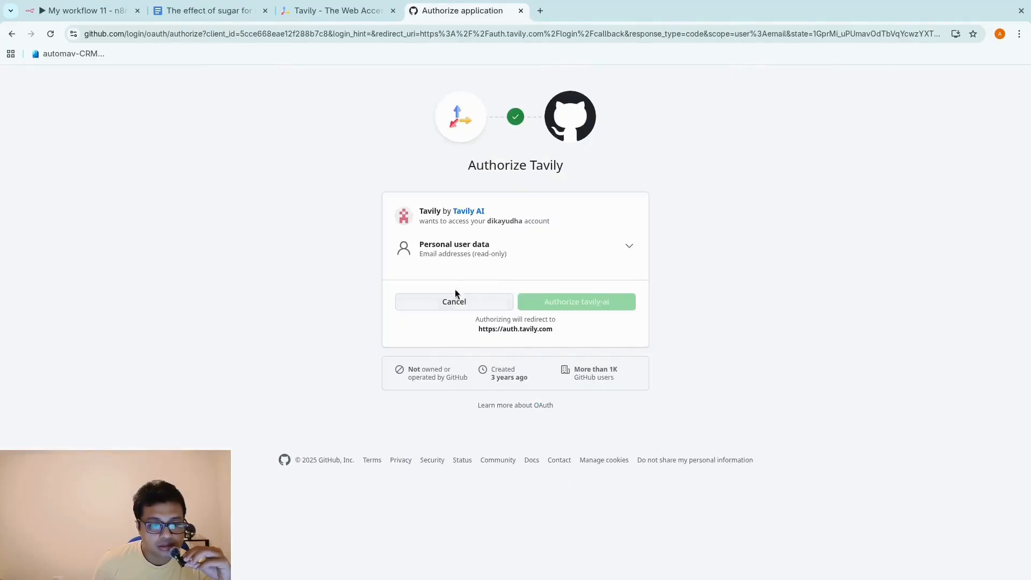
{"action": "left_click", "coordinate": [607, 304]}
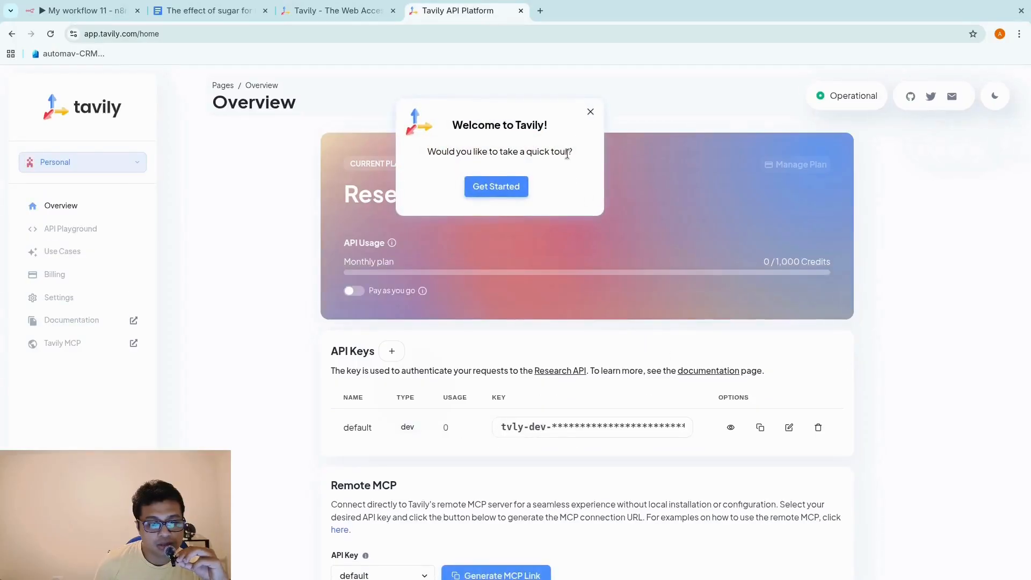
{"action": "left_click", "coordinate": [590, 112]}
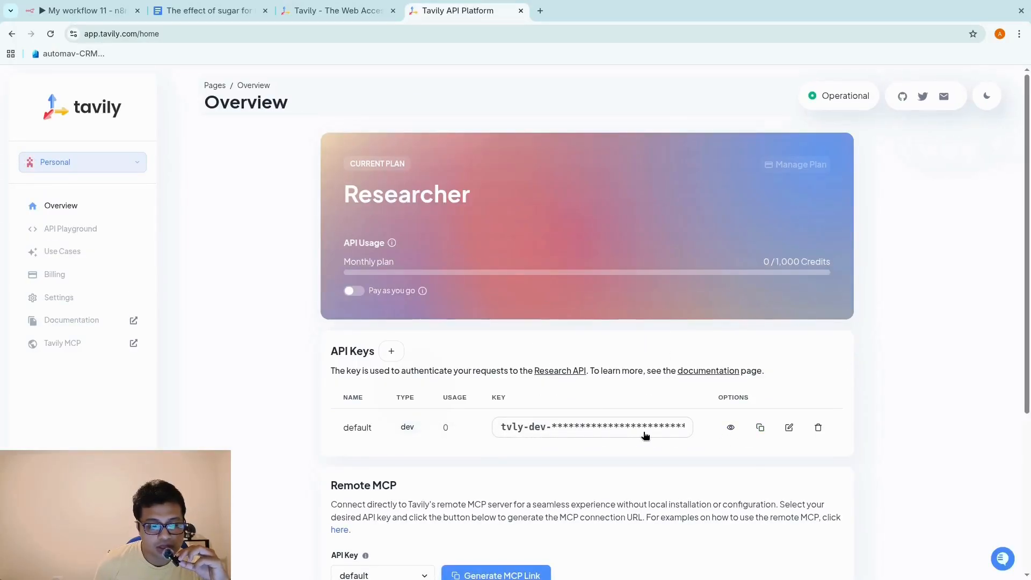
Copy the default Tavily API key, return to the API Key field of the new n8n credential, and close the credential unsaved
{"action": "left_click", "coordinate": [760, 428]}
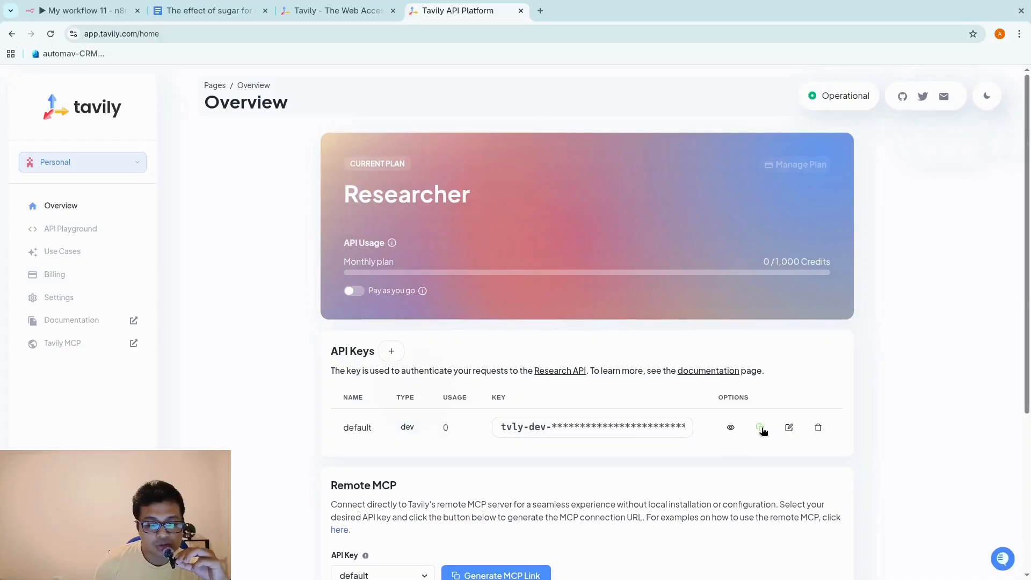
{"action": "left_click", "coordinate": [317, 10]}
{"action": "left_click", "coordinate": [96, 9]}
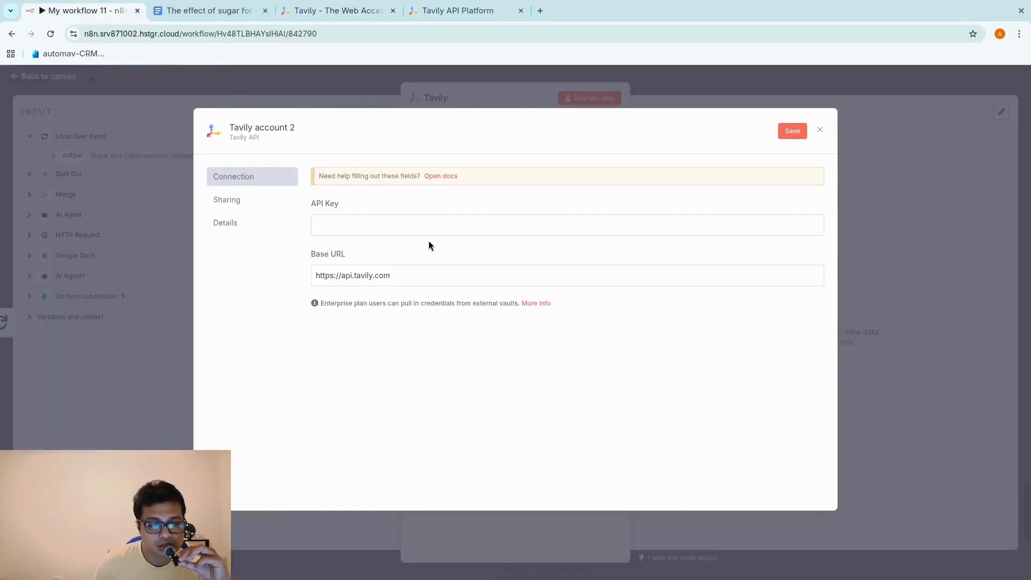
{"action": "left_click", "coordinate": [416, 224]}
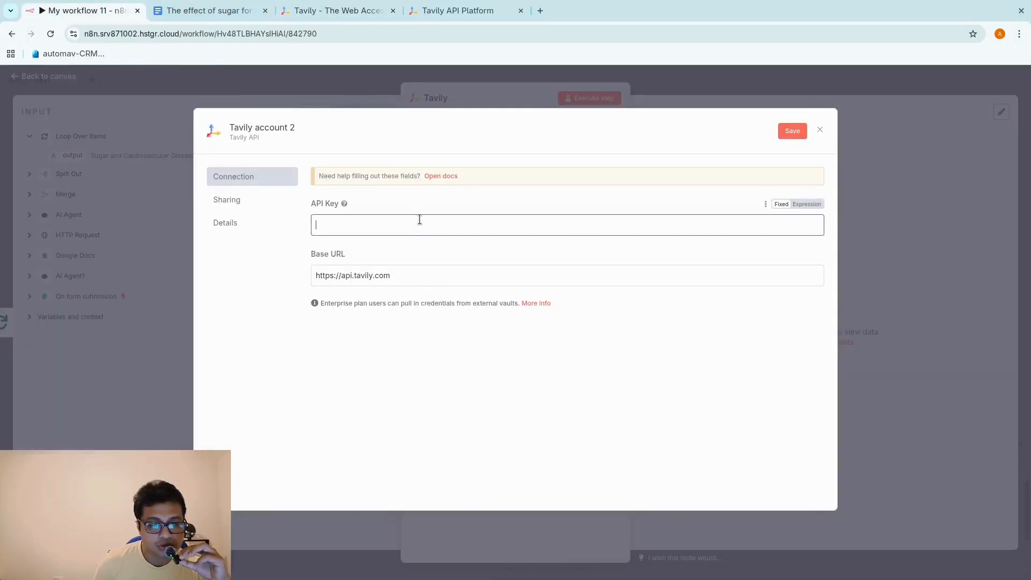
{"action": "left_click", "coordinate": [820, 130]}
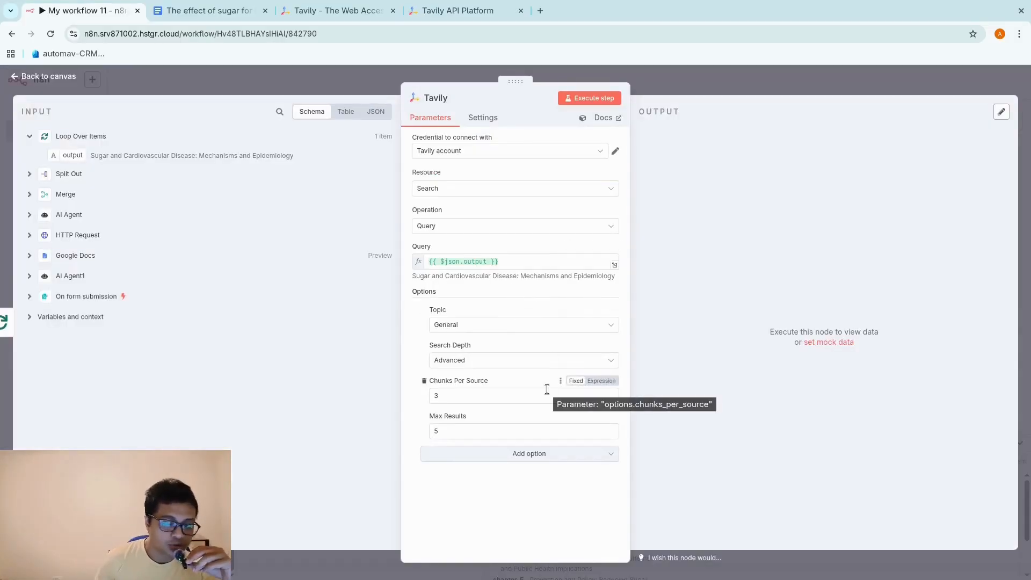
Execute the Tavily node, look through the returned search results, and return to the workflow canvas
{"action": "left_click", "coordinate": [603, 98]}
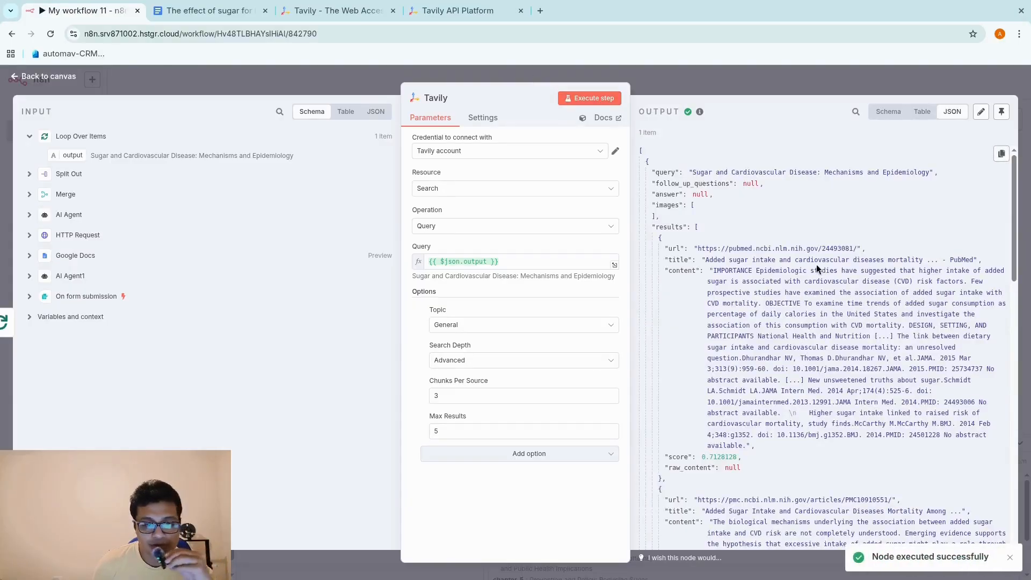
{"action": "scroll", "coordinate": [1013, 241], "scroll_direction": "down", "scroll_amount": 2}
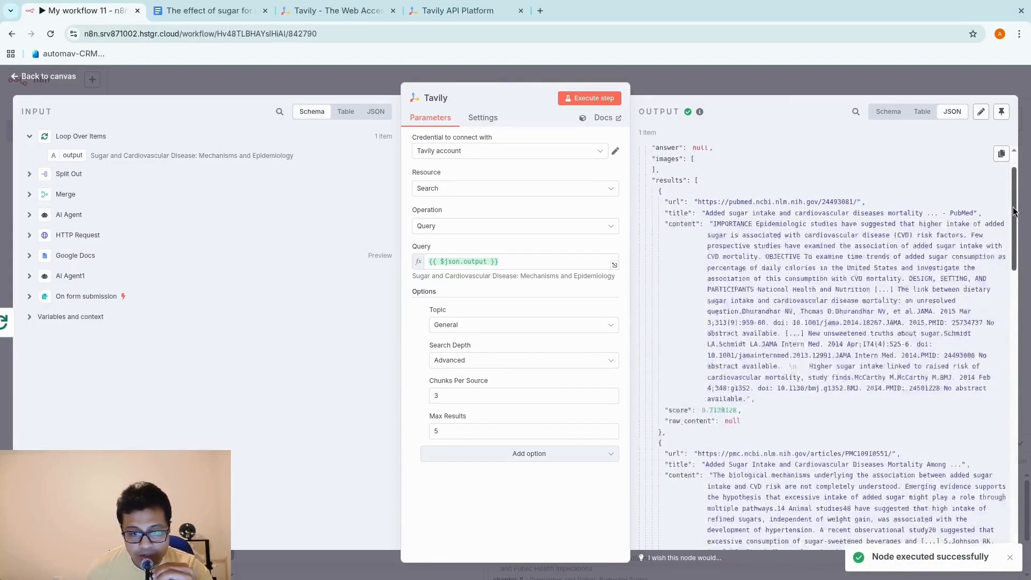
{"action": "scroll", "coordinate": [1013, 290], "scroll_direction": "down", "scroll_amount": 6}
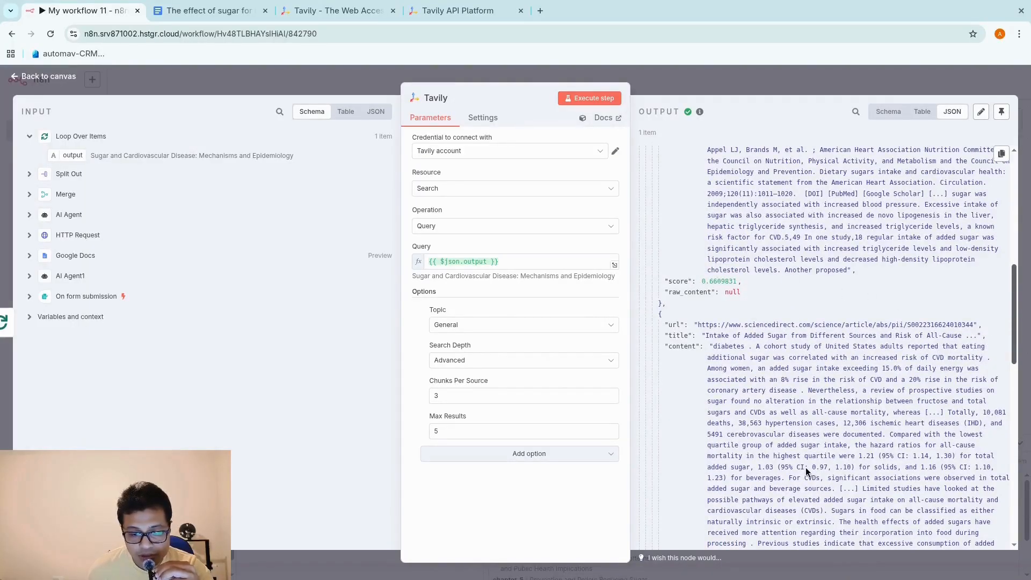
{"action": "scroll", "coordinate": [806, 467], "scroll_direction": "down", "scroll_amount": 10}
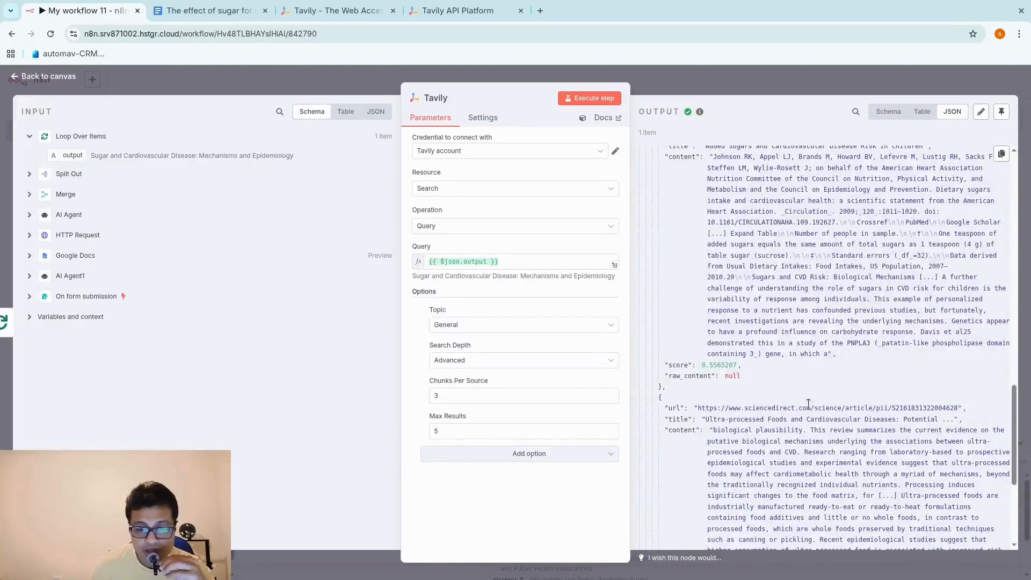
{"action": "scroll", "coordinate": [808, 404], "scroll_direction": "down", "scroll_amount": 4}
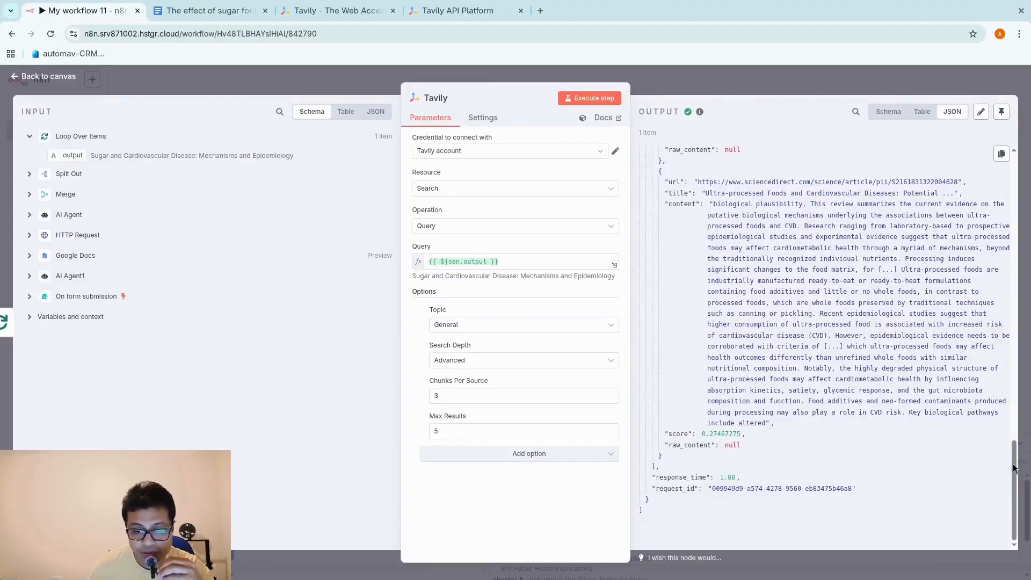
{"action": "scroll", "coordinate": [1014, 467], "scroll_direction": "up", "scroll_amount": 15}
{"action": "left_click", "coordinate": [935, 82]}
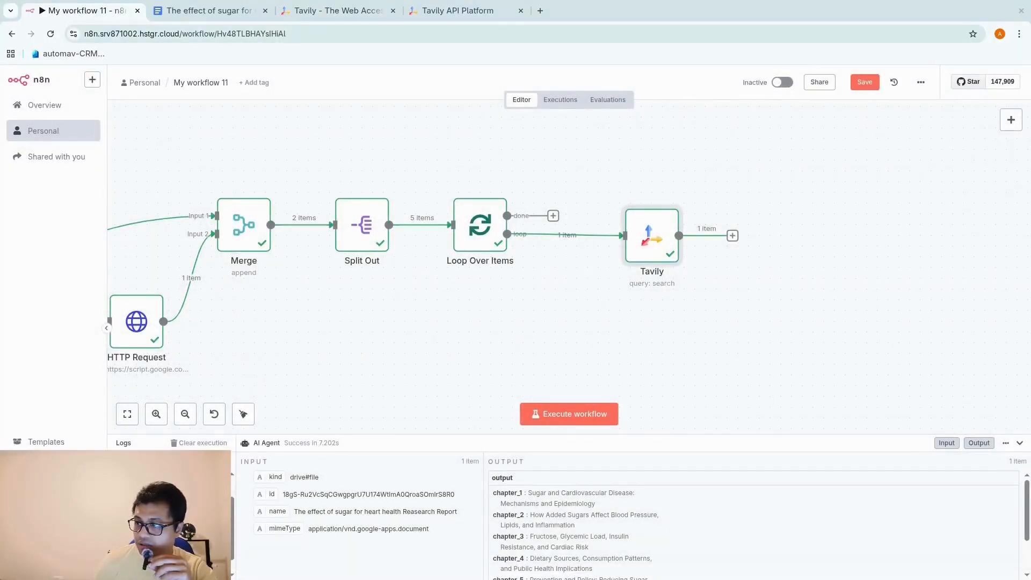
Add a Split Out node after the Tavily node
{"action": "left_click", "coordinate": [732, 235]}
{"action": "type", "text": "sl"}
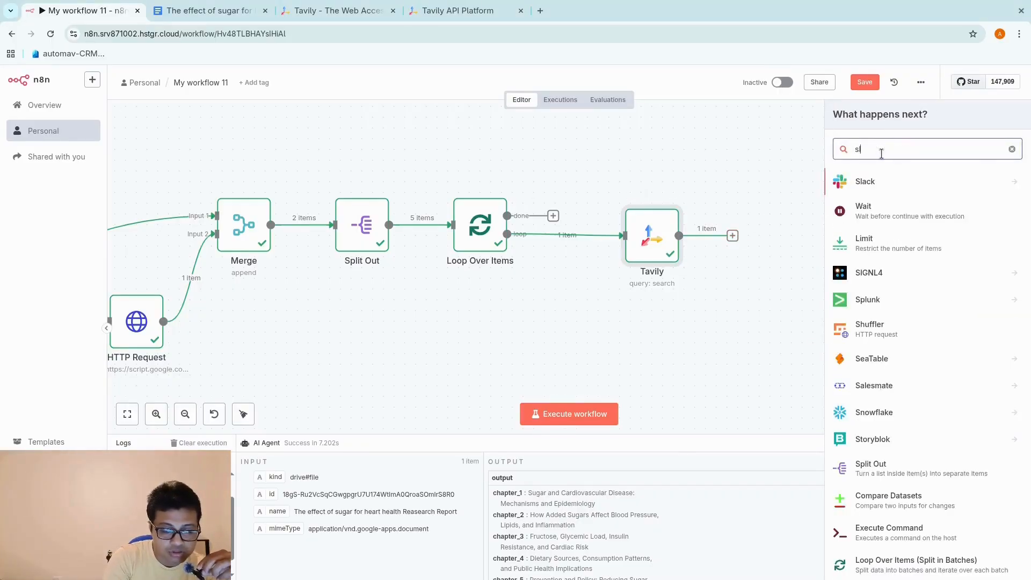
{"action": "key", "text": "BackSpace"}
{"action": "type", "text": "pl"}
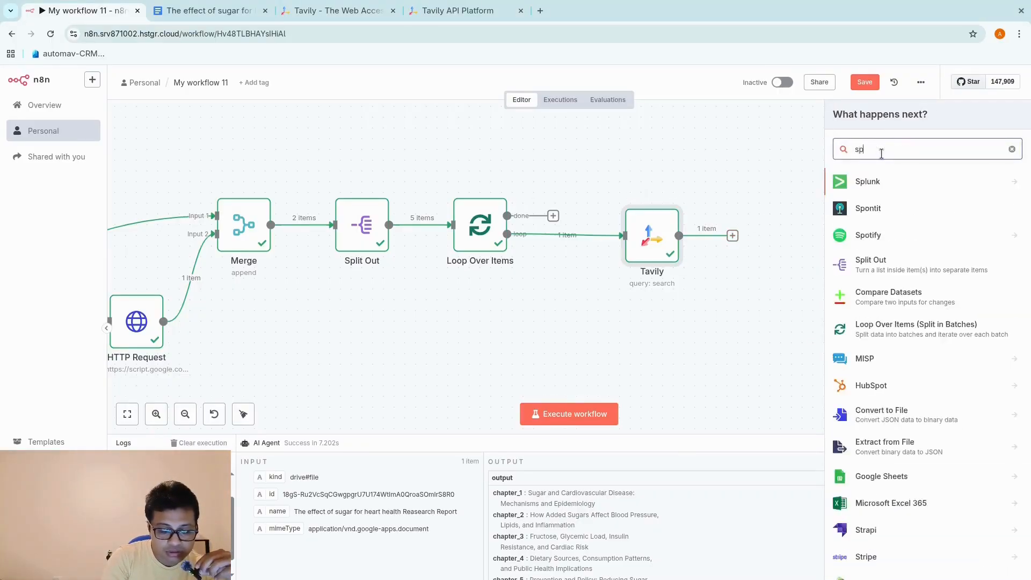
{"action": "left_click", "coordinate": [866, 183]}
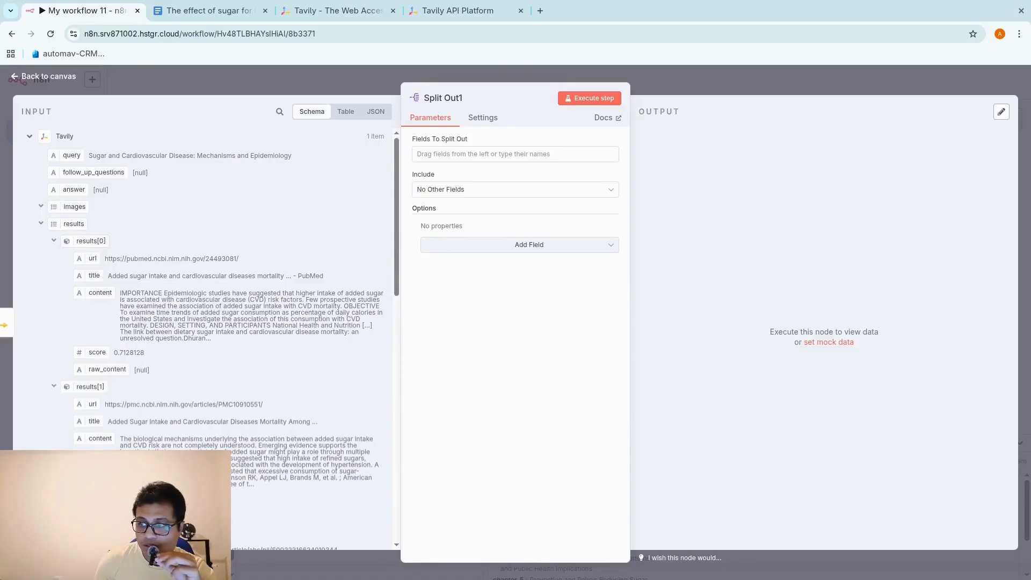
Set the Tavily results field as the field to split out, execute the node, and review its output items
{"action": "left_click_drag", "start_coordinate": [67, 223], "coordinate": [472, 156]}
{"action": "left_click", "coordinate": [579, 101]}
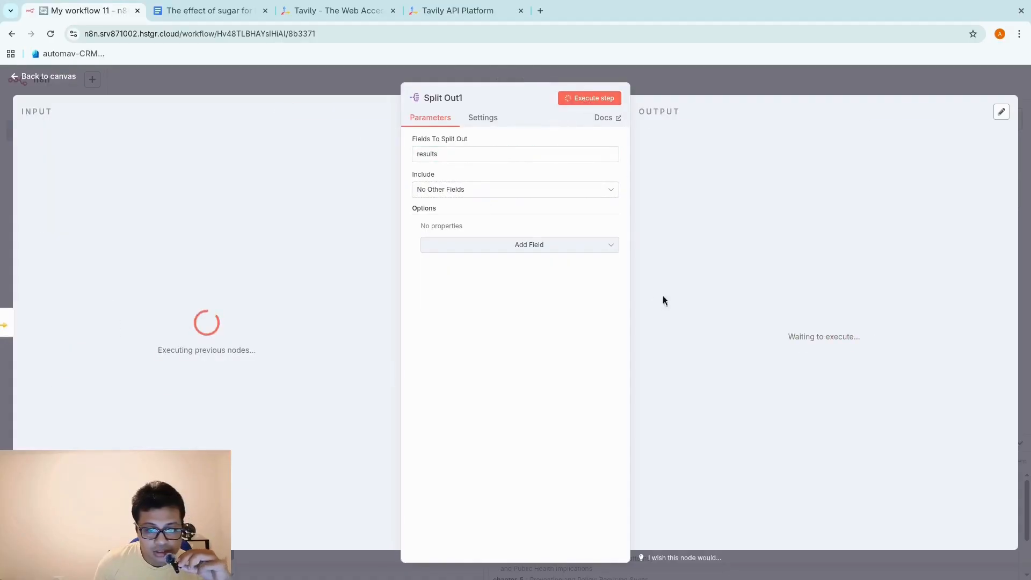
{"action": "scroll", "coordinate": [692, 312], "scroll_direction": "down", "scroll_amount": 1}
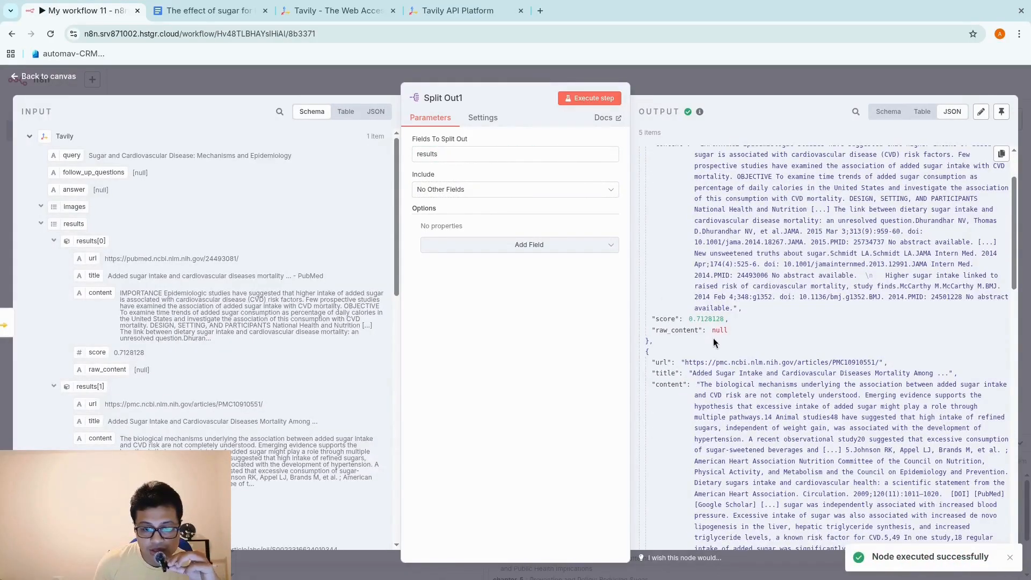
{"action": "scroll", "coordinate": [757, 322], "scroll_direction": "down", "scroll_amount": 6}
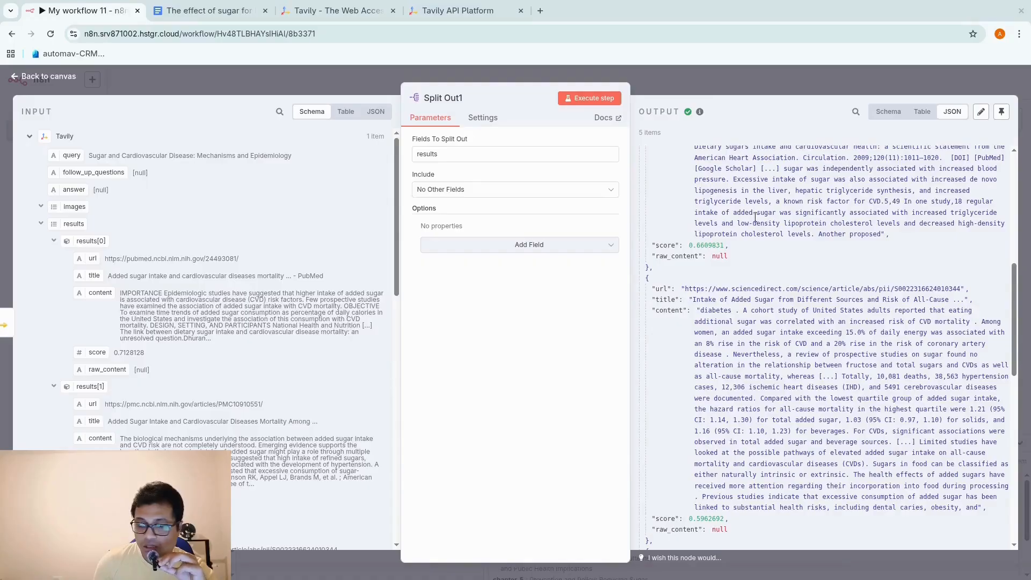
Leave the split-out results and add a Code node after the second Split Out node
{"action": "scroll", "coordinate": [756, 217], "scroll_direction": "up", "scroll_amount": 5}
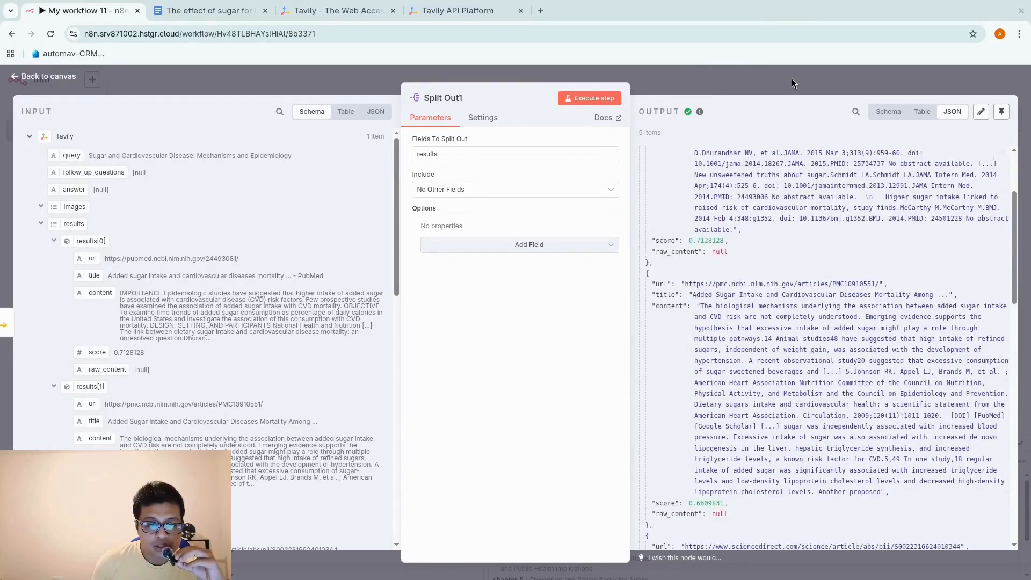
{"action": "left_click", "coordinate": [791, 82]}
{"action": "left_click_drag", "start_coordinate": [855, 349], "coordinate": [504, 357]}
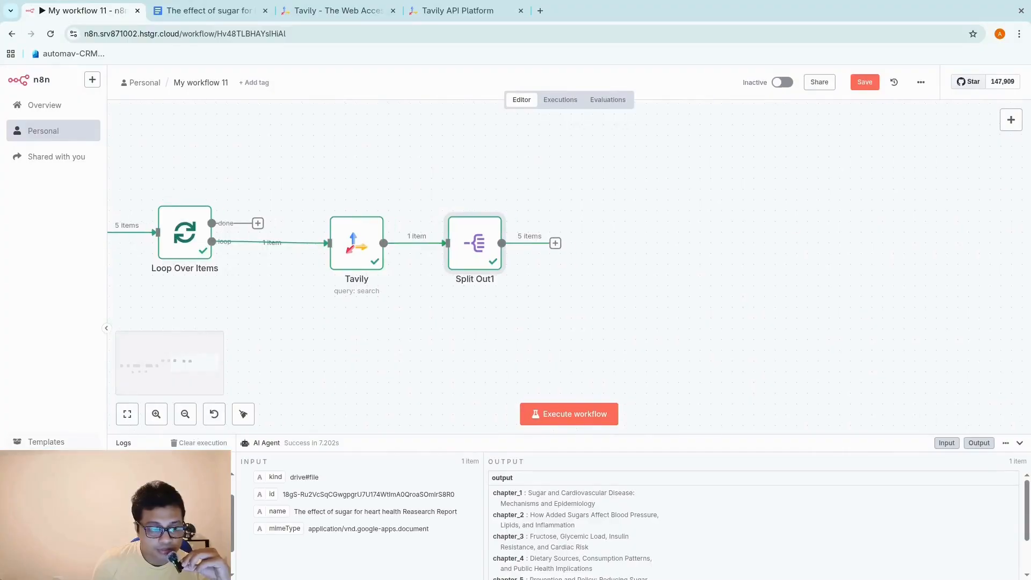
{"action": "left_click", "coordinate": [555, 243]}
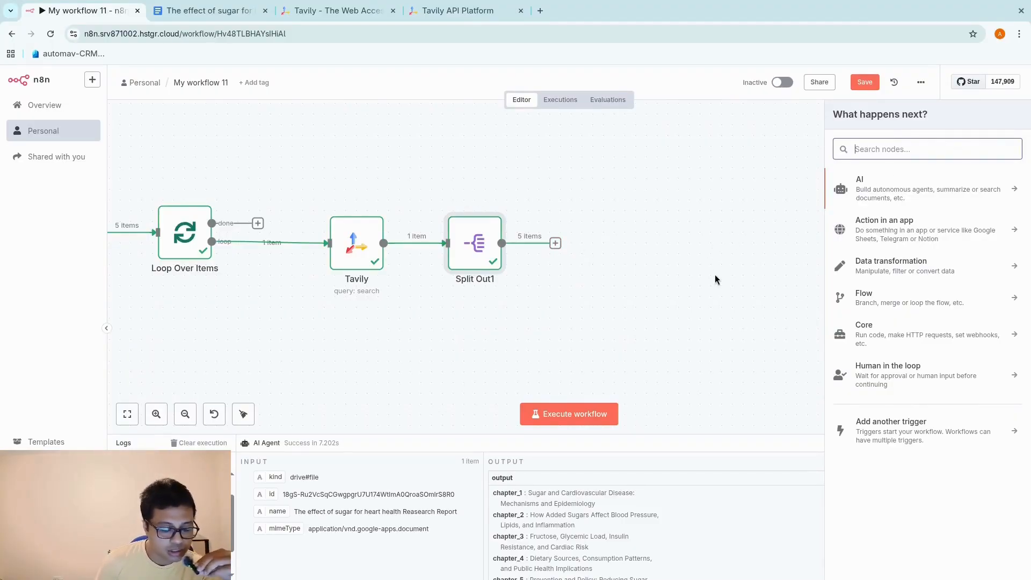
{"action": "type", "text": "cod"}
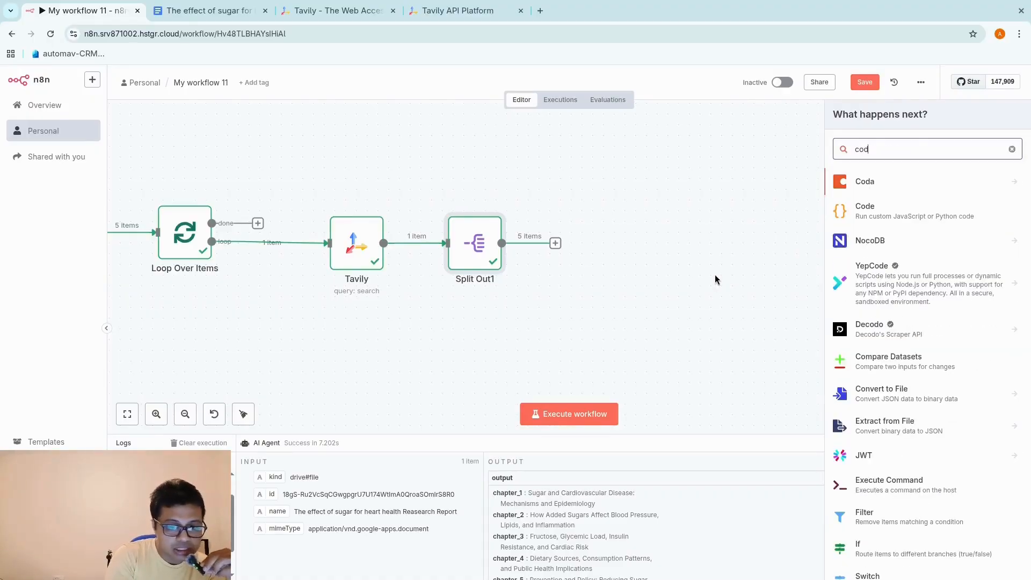
{"action": "left_click", "coordinate": [946, 220]}
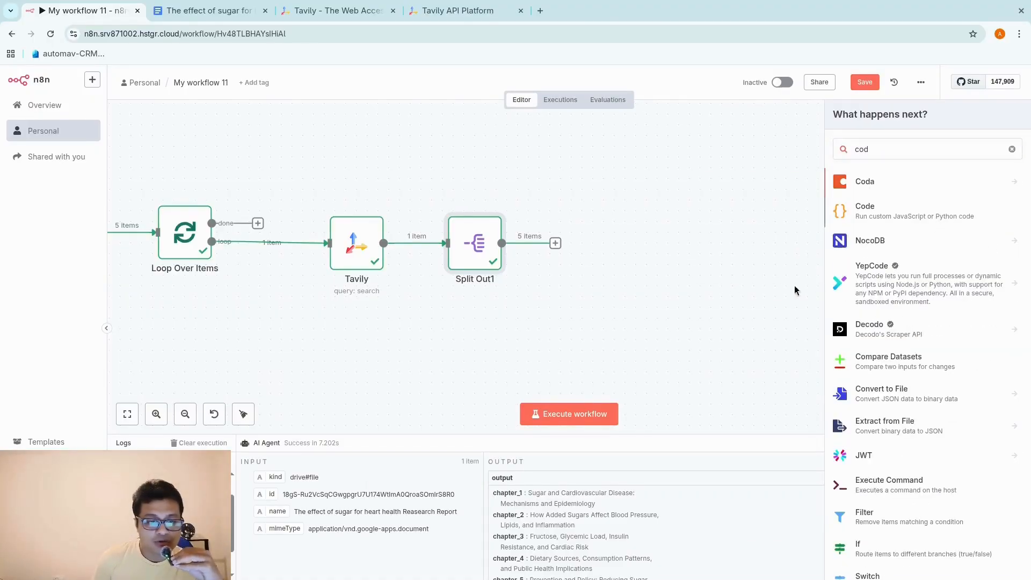
{"action": "left_click", "coordinate": [827, 89]}
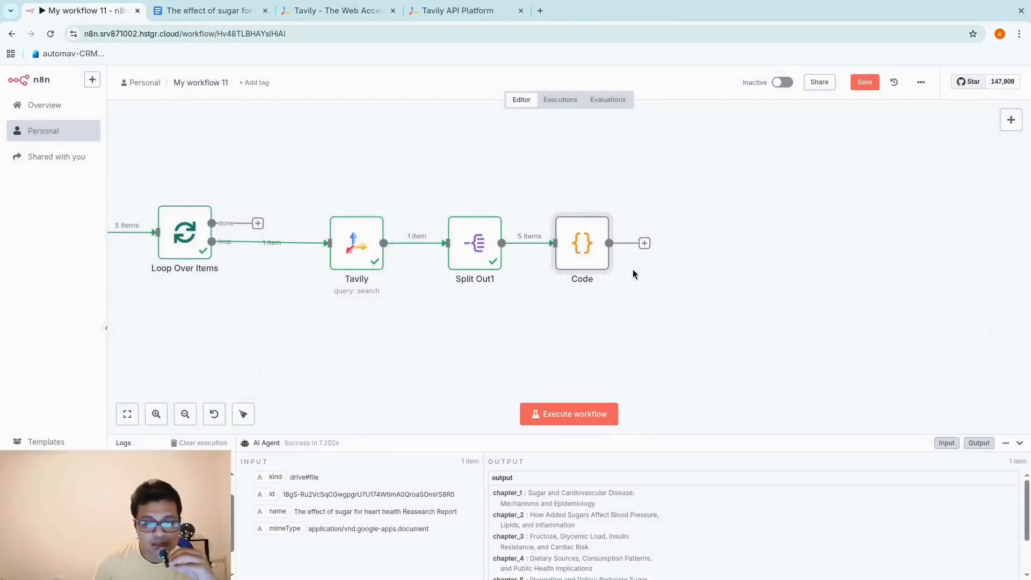
Replace the Code node's default JavaScript with an items.map script returning number, url and numberedUrl, execute it, and return to the canvas
{"action": "mouse_move", "coordinate": [585, 247]}
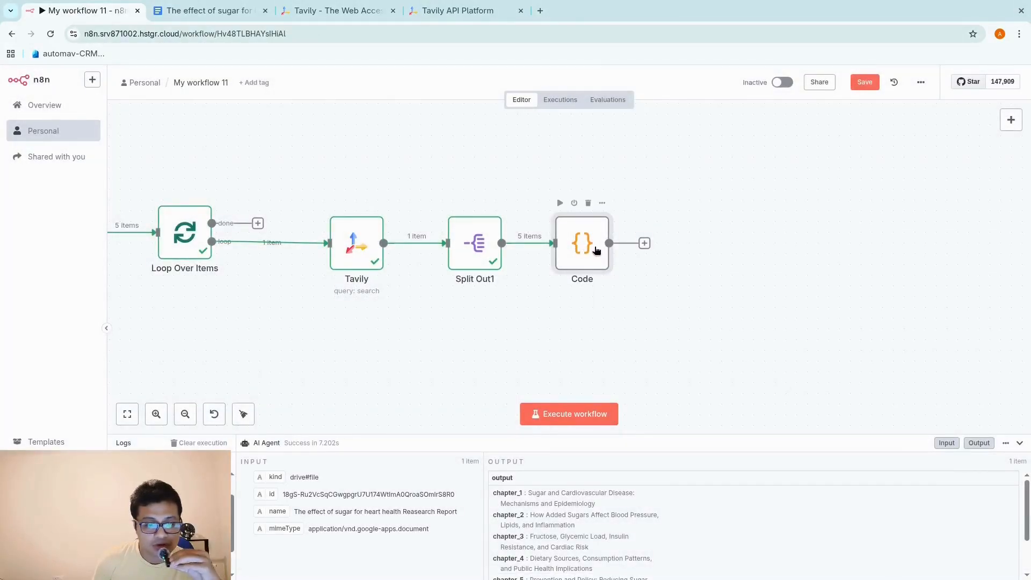
{"action": "double_click", "coordinate": [596, 250]}
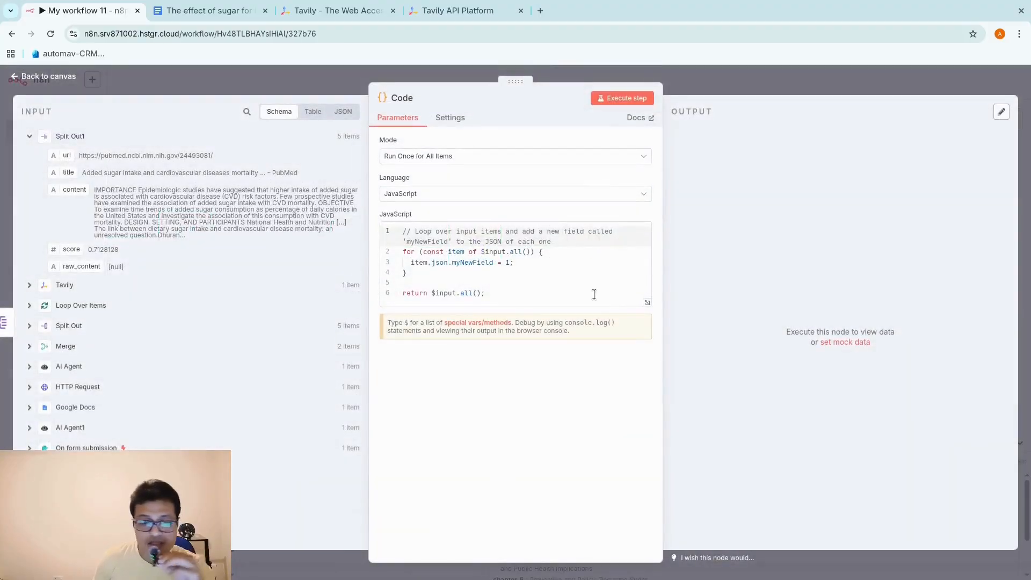
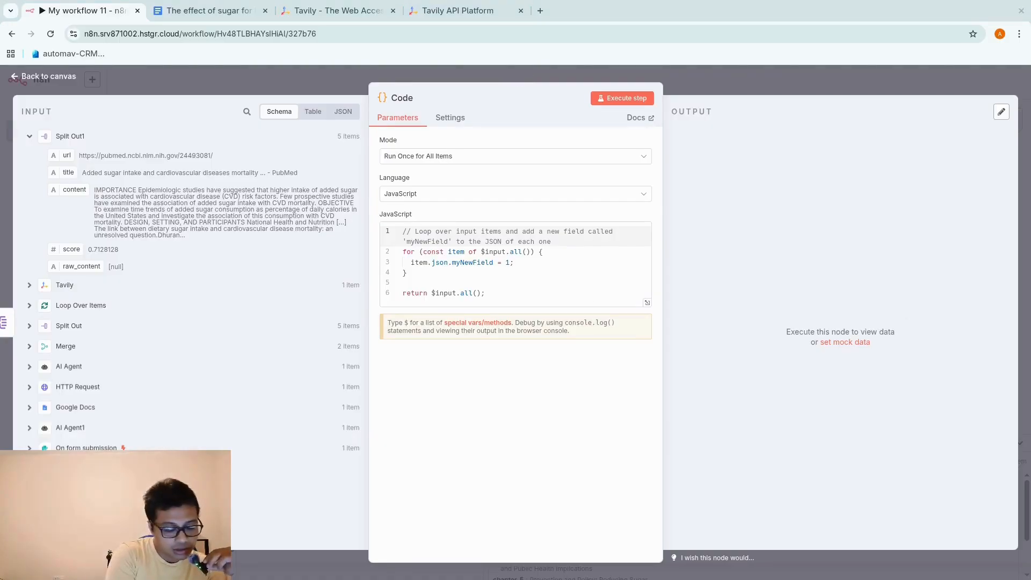
{"action": "left_click", "coordinate": [505, 263]}
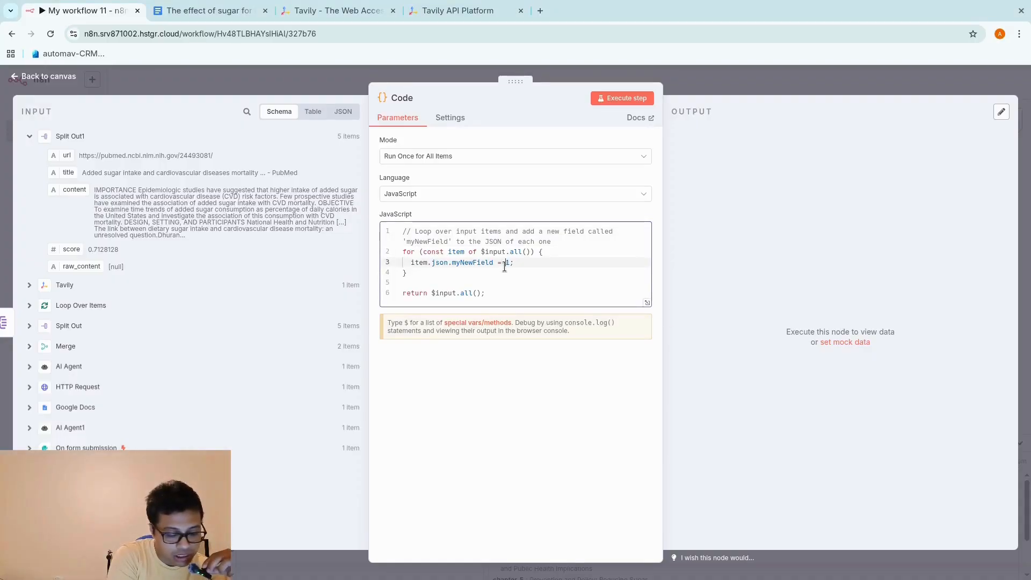
{"action": "key", "text": "ctrl+a"}
{"action": "type", "text": "return items.map((item, index) => {   return {     json: {       number: index + 1,       url: item.json.url,       numberedUrl: `${index + 1}. ${item.json.url}`     }   }; });"}
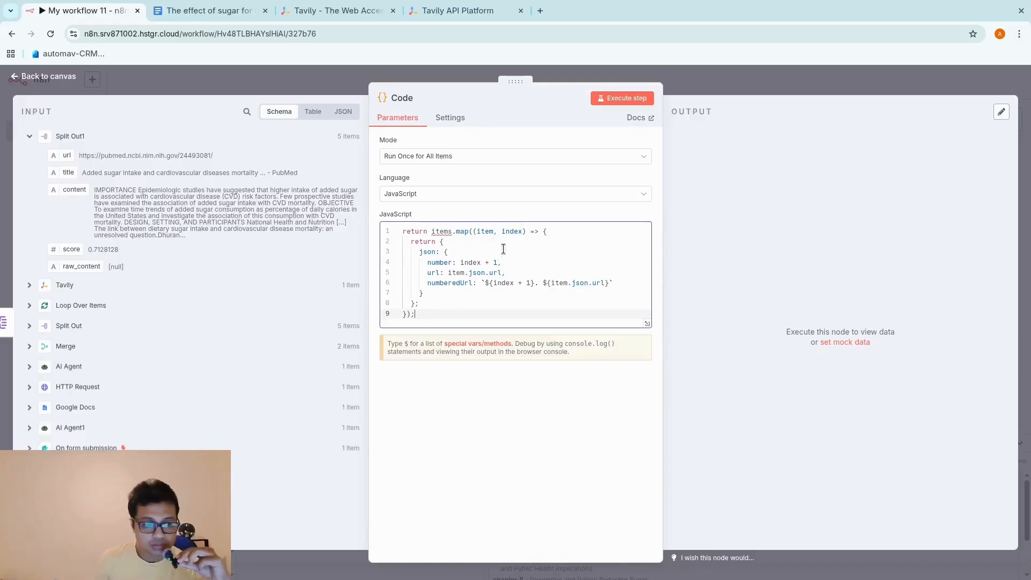
{"action": "left_click", "coordinate": [501, 249]}
{"action": "left_click", "coordinate": [486, 301]}
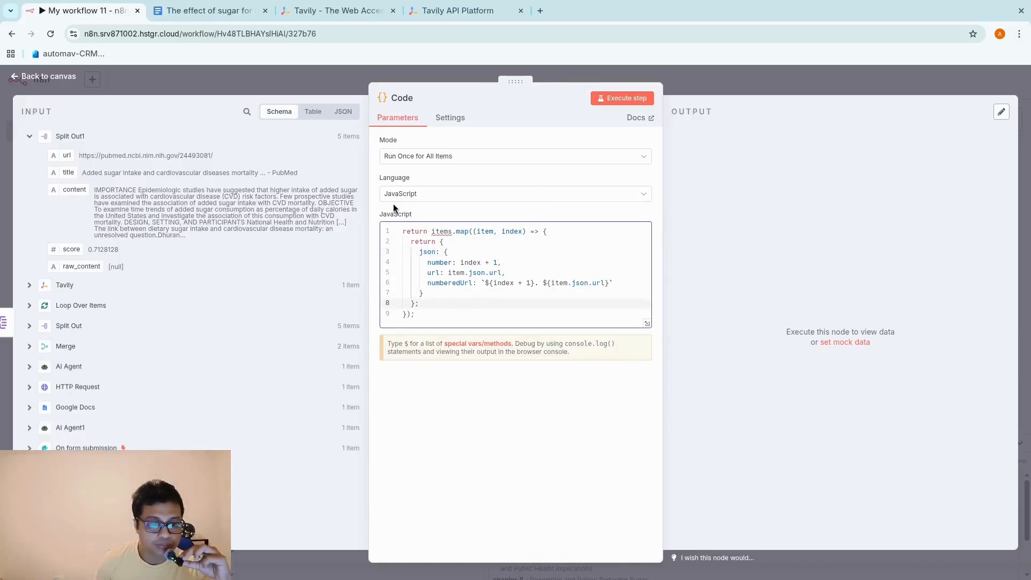
{"action": "left_click", "coordinate": [436, 272]}
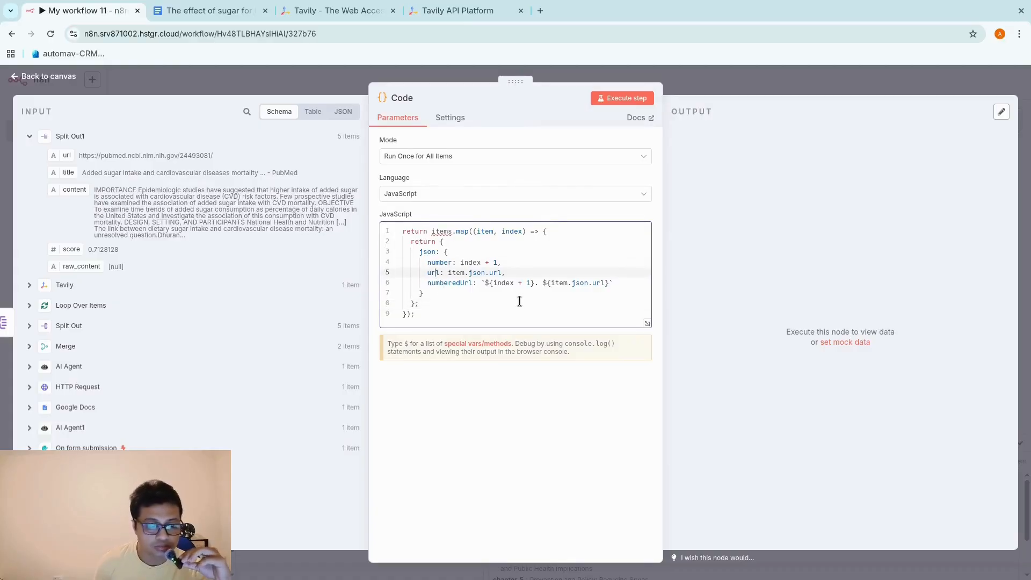
{"action": "key", "text": "Down"}
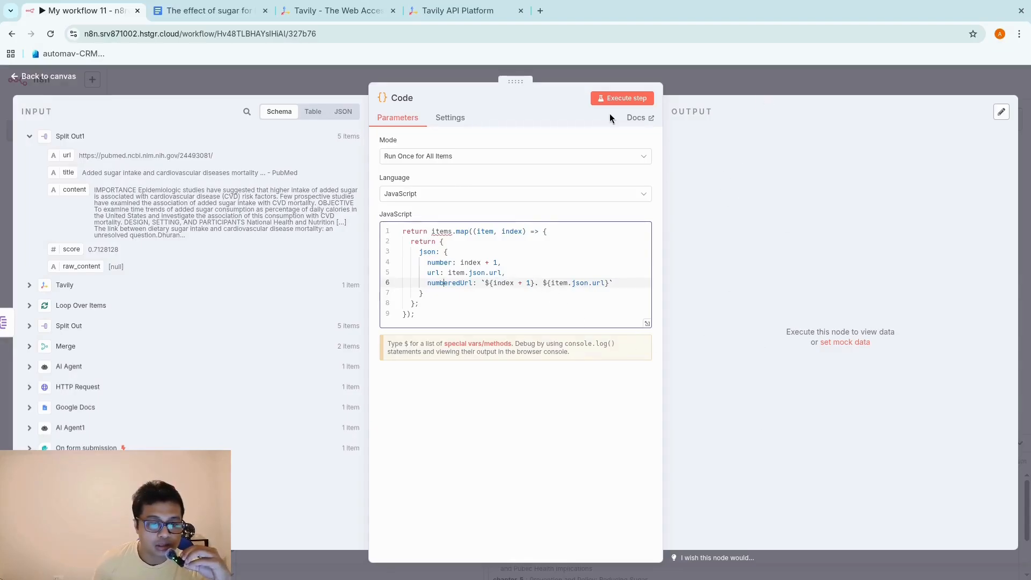
{"action": "left_click", "coordinate": [617, 99]}
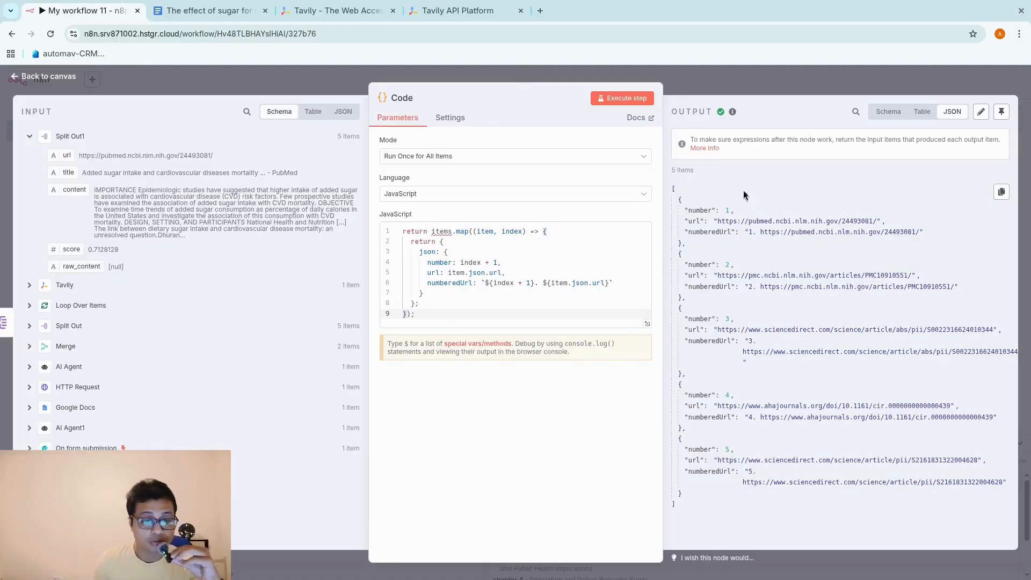
{"action": "left_click", "coordinate": [701, 72]}
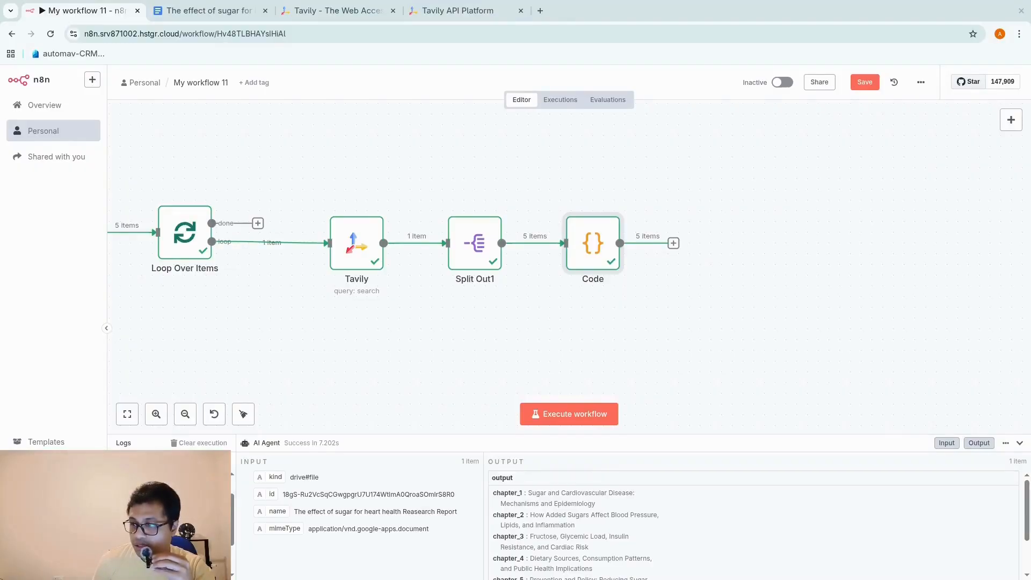
Add a Merge node after the Code node, with the Code output on Input 2 and the second Split Out node's output on Input 1
{"action": "left_click", "coordinate": [673, 242]}
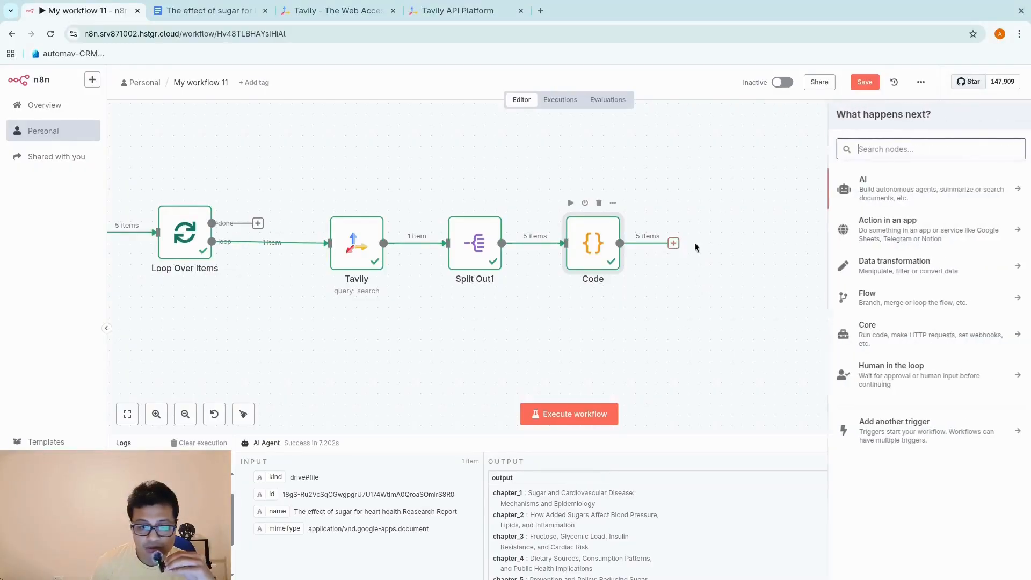
{"action": "type", "text": "mer"}
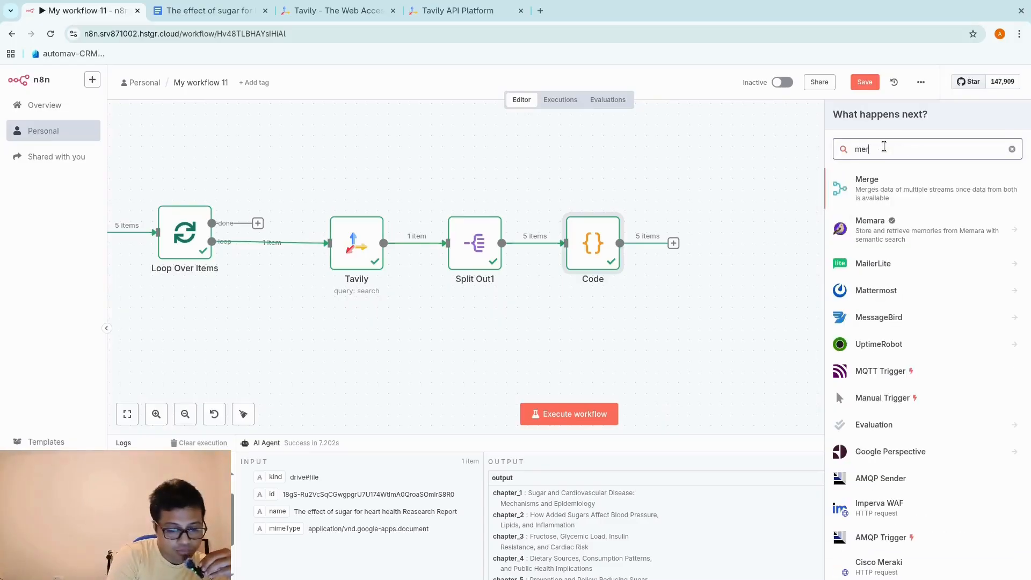
{"action": "left_click", "coordinate": [885, 188]}
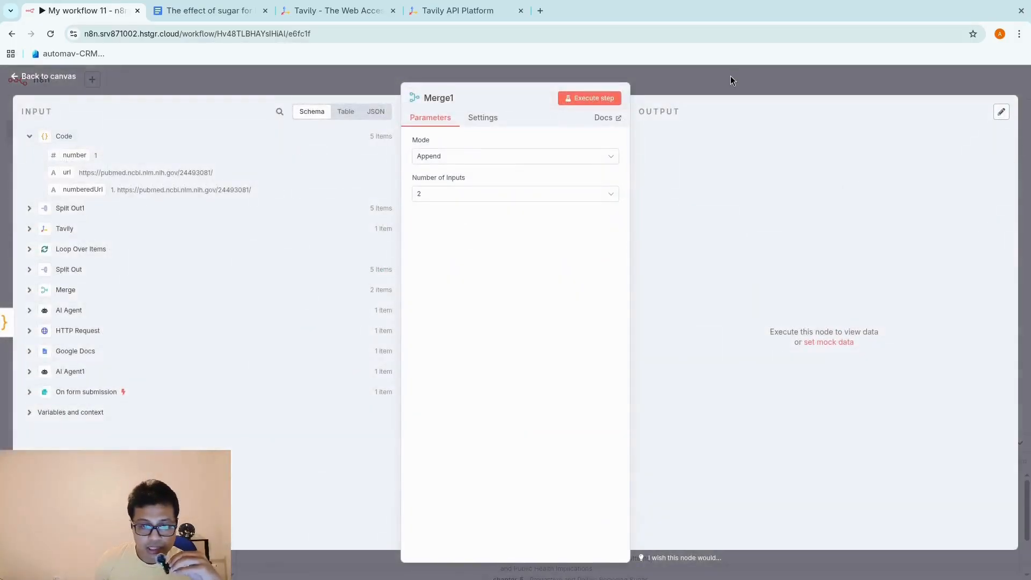
{"action": "left_click", "coordinate": [730, 76]}
{"action": "left_click_drag", "start_coordinate": [695, 256], "coordinate": [725, 219]}
{"action": "left_click", "coordinate": [667, 227]}
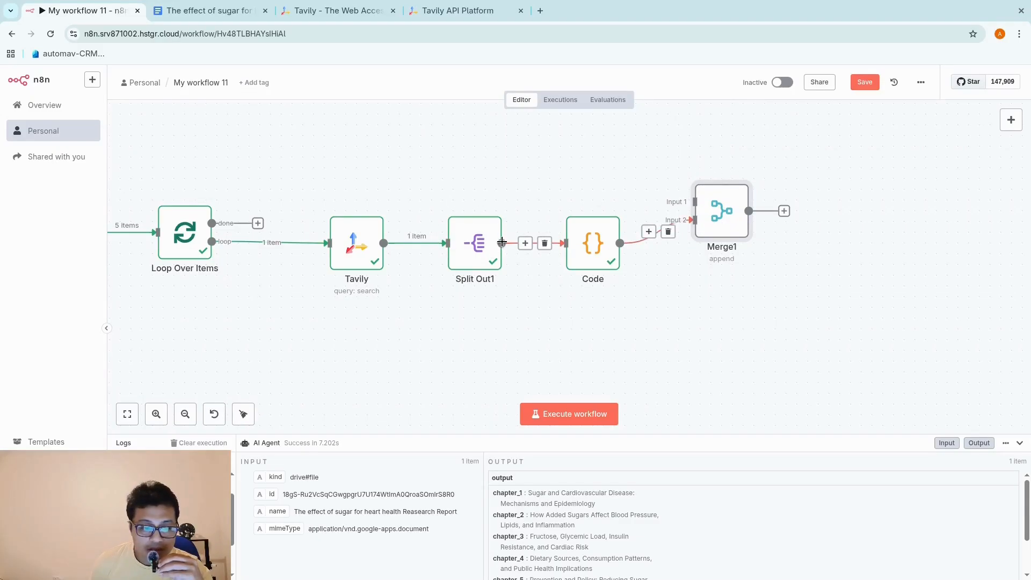
{"action": "left_click_drag", "start_coordinate": [502, 243], "coordinate": [693, 202]}
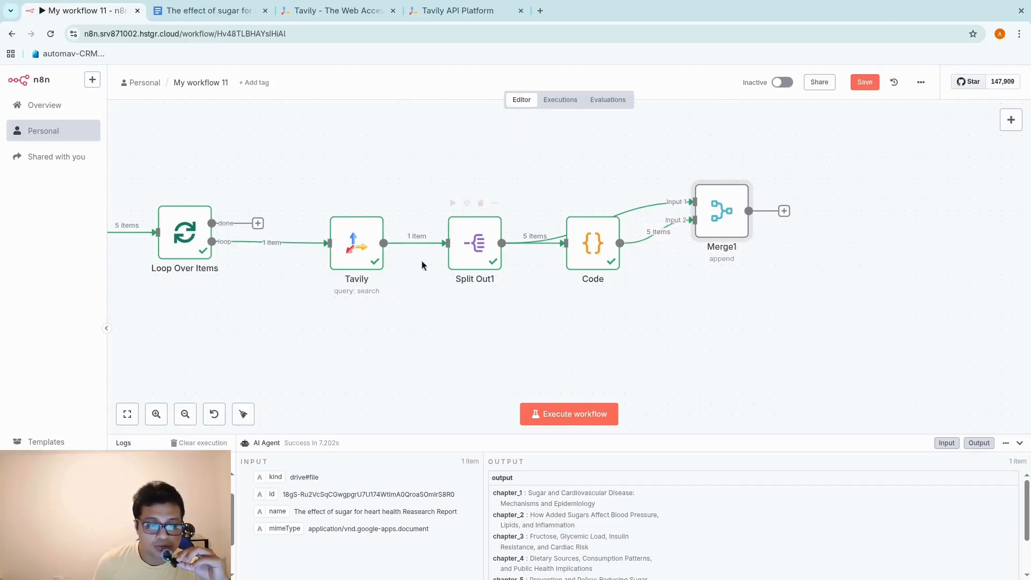
Add an Aggregate node after the new Merge node and return to the canvas
{"action": "left_click_drag", "start_coordinate": [854, 280], "coordinate": [658, 277]}
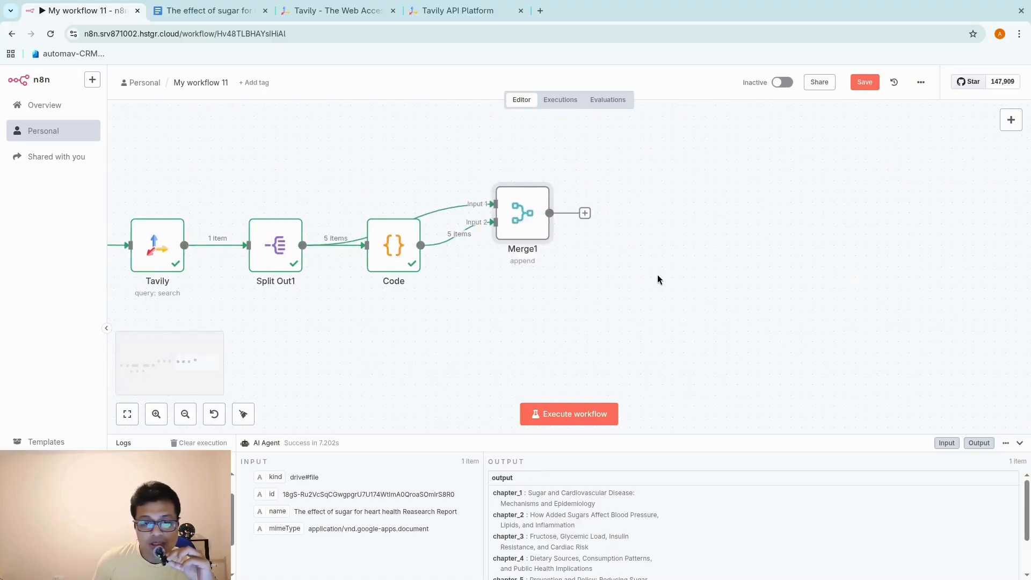
{"action": "left_click", "coordinate": [584, 213]}
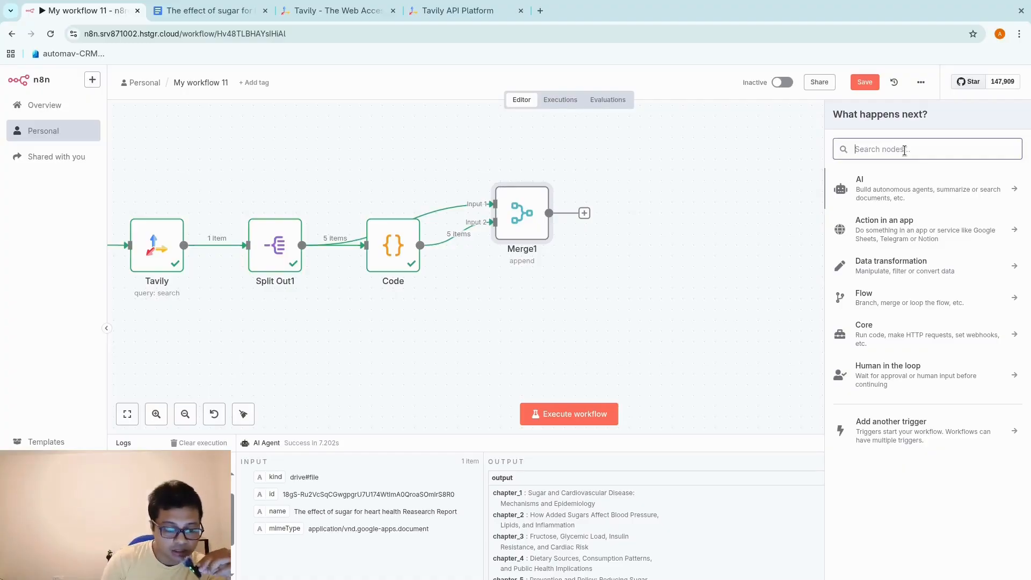
{"action": "type", "text": "ag"}
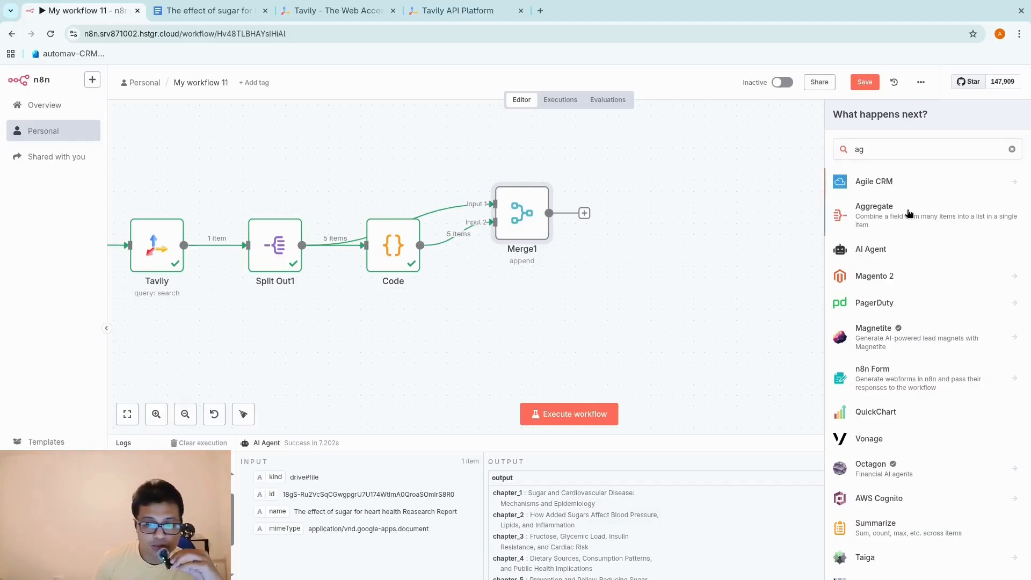
{"action": "left_click", "coordinate": [908, 212]}
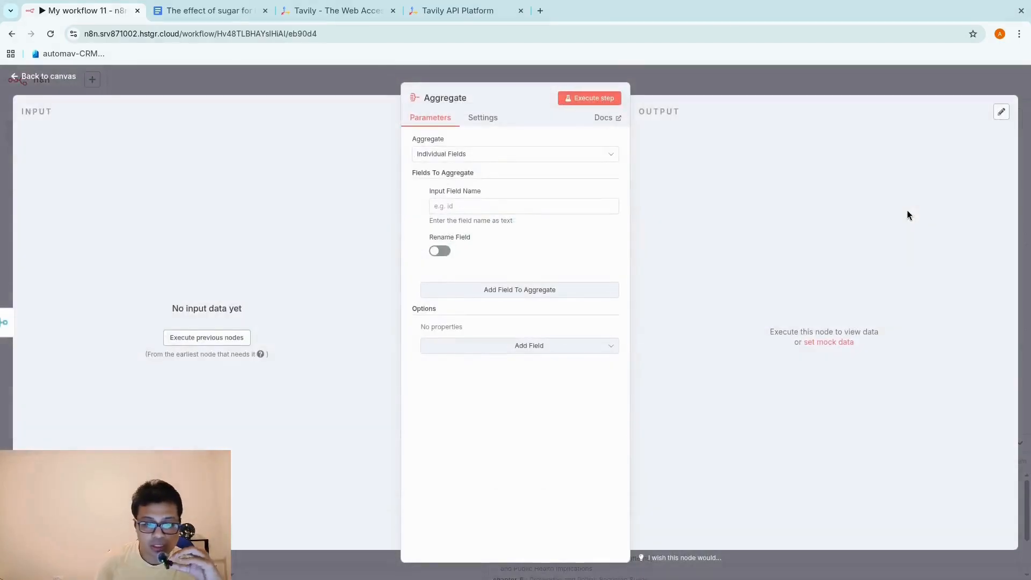
{"action": "left_click", "coordinate": [724, 76]}
{"action": "mouse_move", "coordinate": [644, 228]}
{"action": "left_mouse_down"}
{"action": "mouse_move", "coordinate": [670, 228]}
{"action": "mouse_move", "coordinate": [629, 232]}
{"action": "left_mouse_up"}
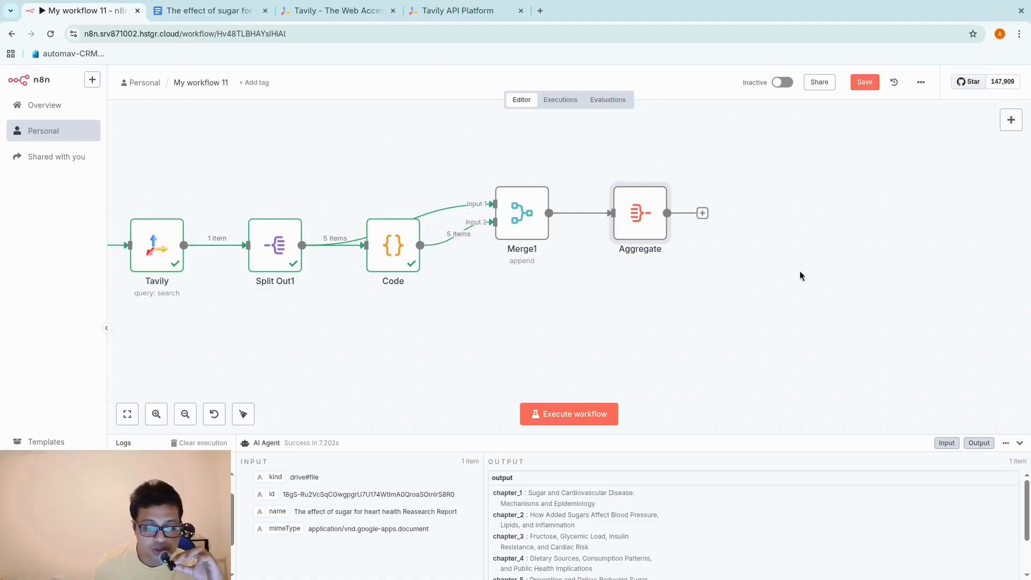
Open the Aggregate node, keep Individual Fields as its mode, and execute the previous nodes to load its input data
{"action": "scroll", "coordinate": [800, 276], "scroll_direction": "right", "scroll_amount": 3}
{"action": "double_click", "coordinate": [559, 218]}
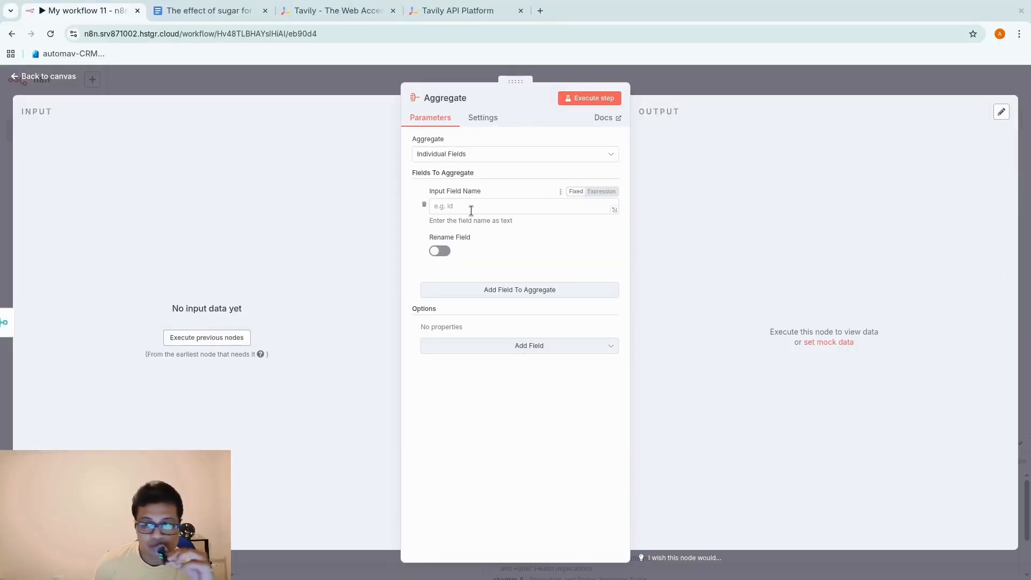
{"action": "left_click", "coordinate": [488, 156]}
{"action": "left_click", "coordinate": [488, 156]}
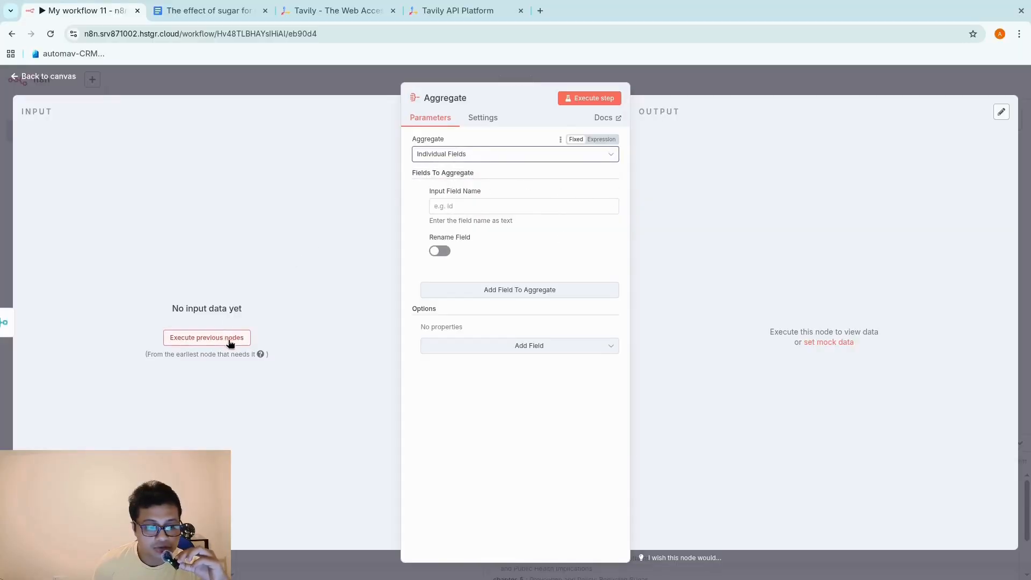
{"action": "left_click", "coordinate": [207, 337]}
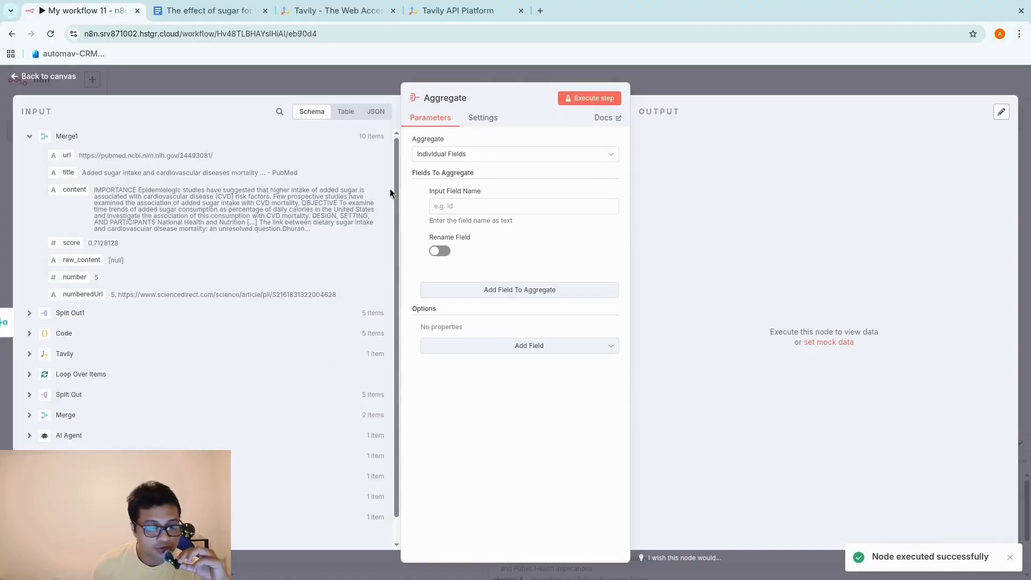
Set title as the first field to aggregate and add content as the second input field
{"action": "left_click", "coordinate": [500, 205]}
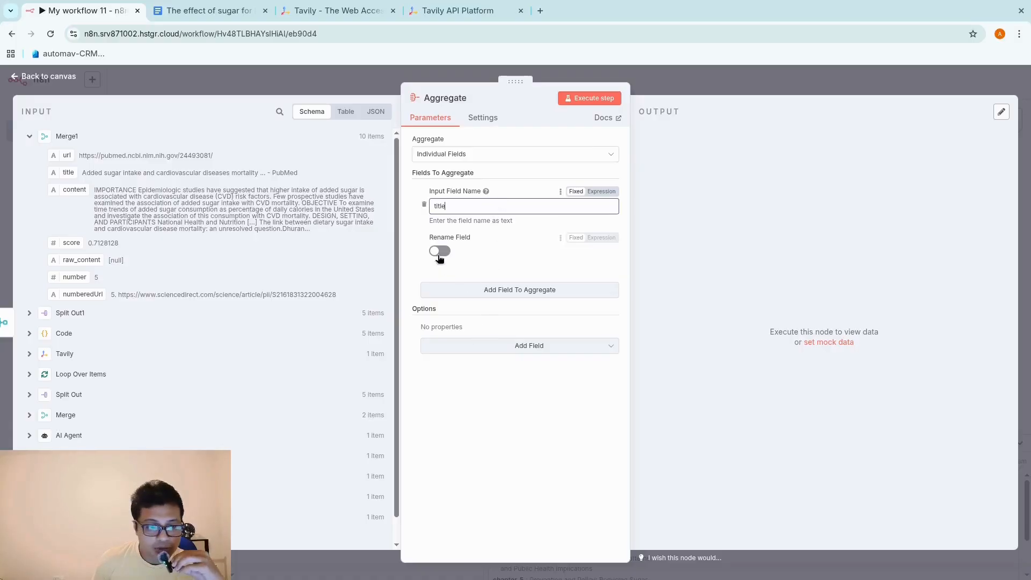
{"action": "left_click", "coordinate": [456, 292]}
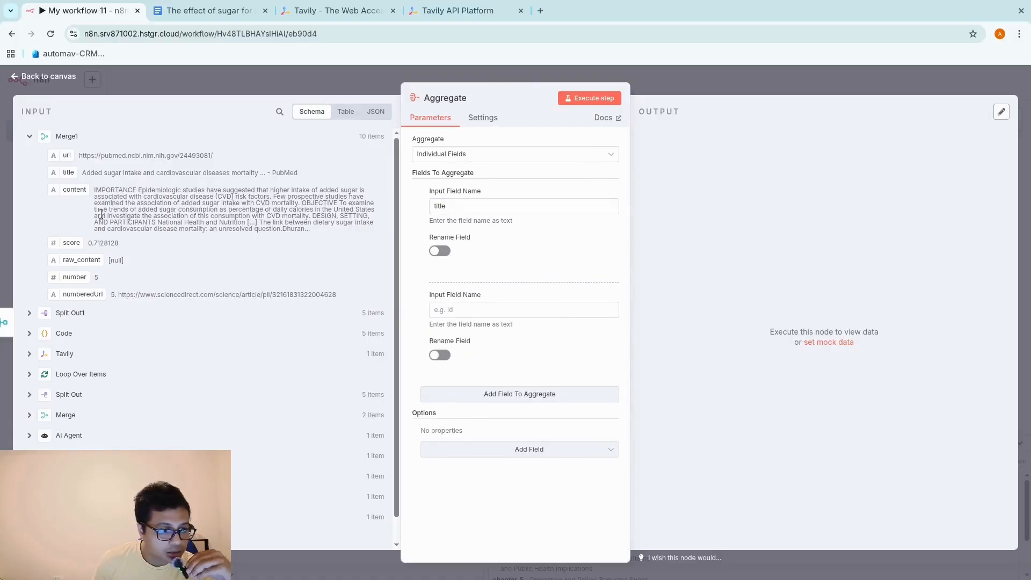
{"action": "left_click", "coordinate": [497, 310]}
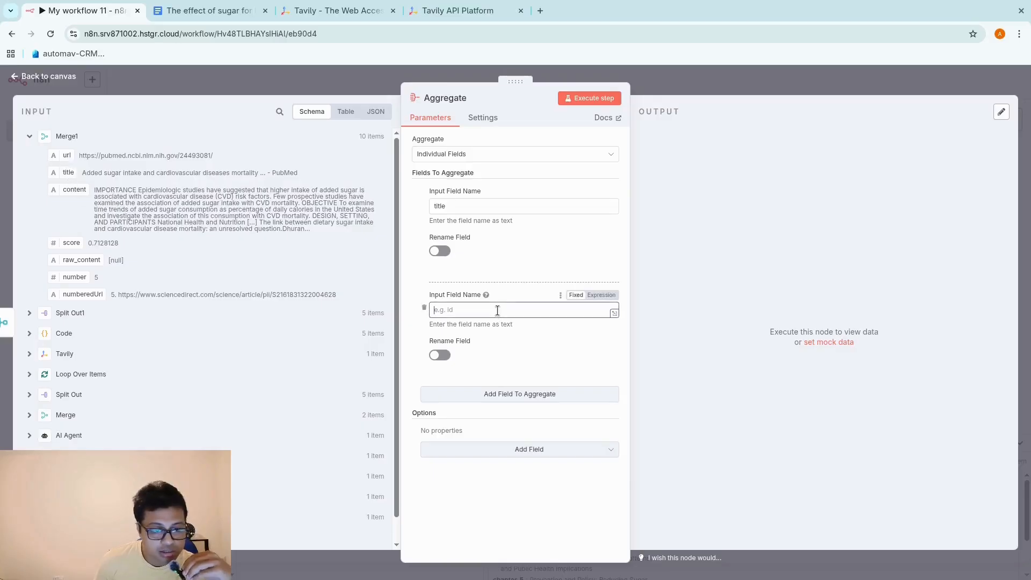
{"action": "type", "text": "conte"}
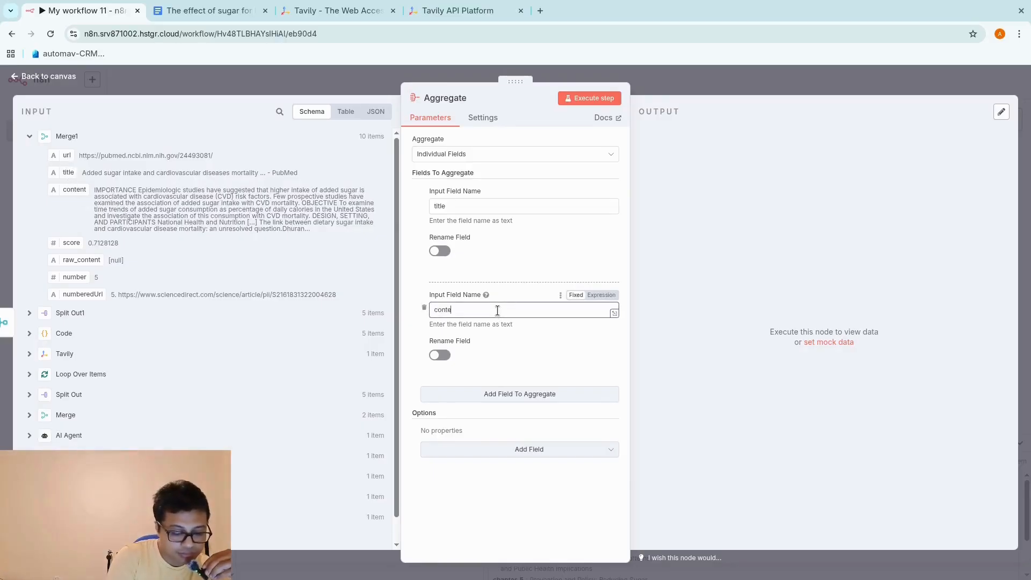
{"action": "type", "text": "nt"}
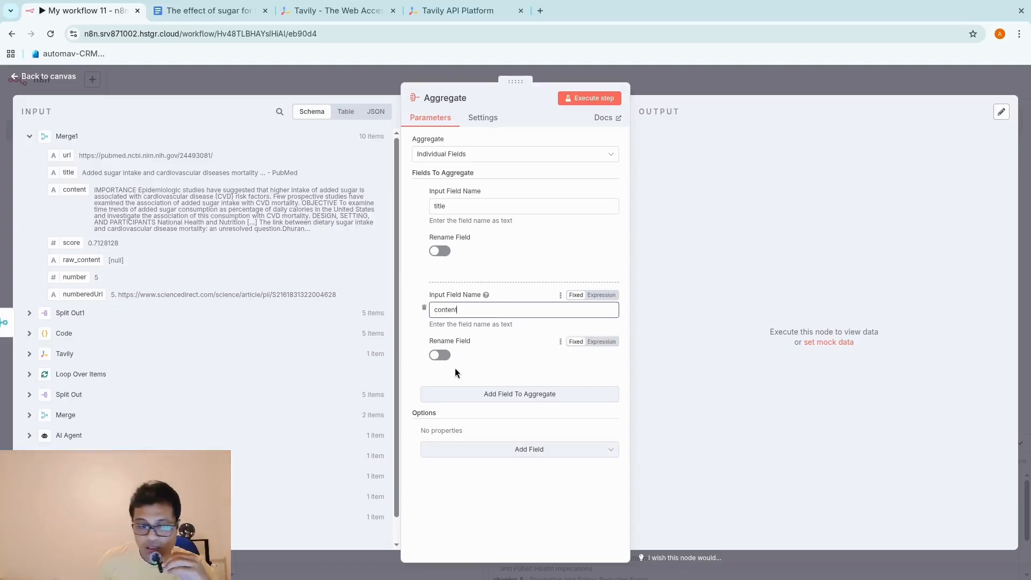
Add a third field to aggregate, using numberedUrl from the Merge1 data as its input field name
{"action": "left_click", "coordinate": [457, 394]}
{"action": "left_click", "coordinate": [459, 412]}
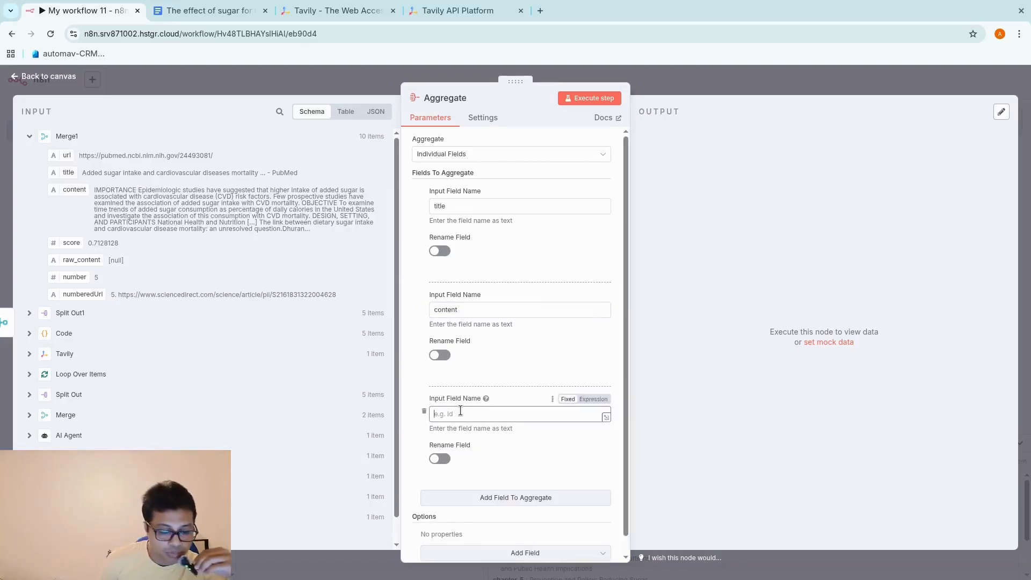
{"action": "type", "text": "numbered"}
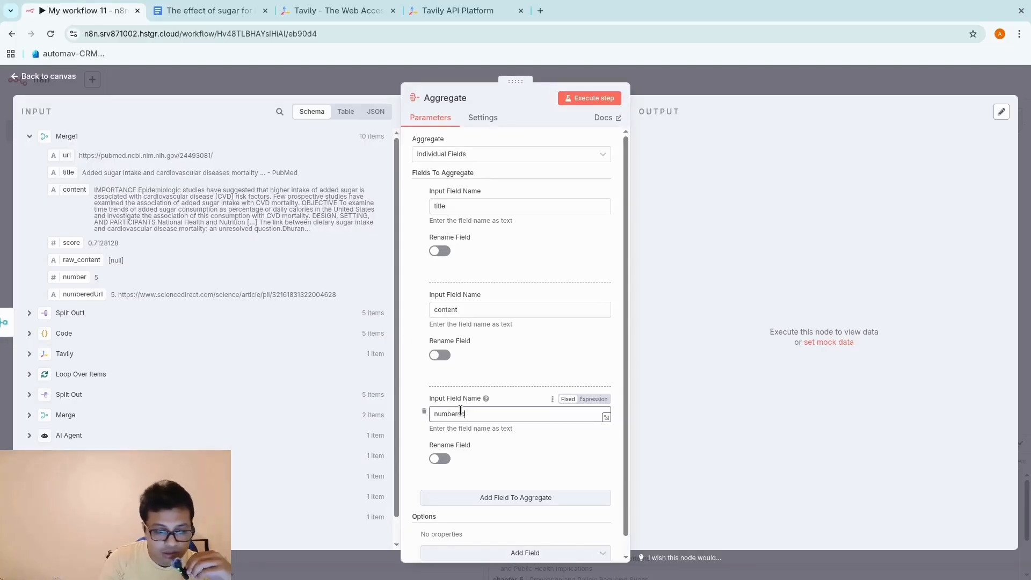
{"action": "key", "text": "BackSpace"}
{"action": "key", "text": "BackSpace"}
{"action": "key", "text": "BackSpace"}
{"action": "key", "text": "BackSpace"}
{"action": "key", "text": "BackSpace"}
{"action": "key", "text": "BackSpace"}
{"action": "key", "text": "BackSpace"}
{"action": "key", "text": "BackSpace"}
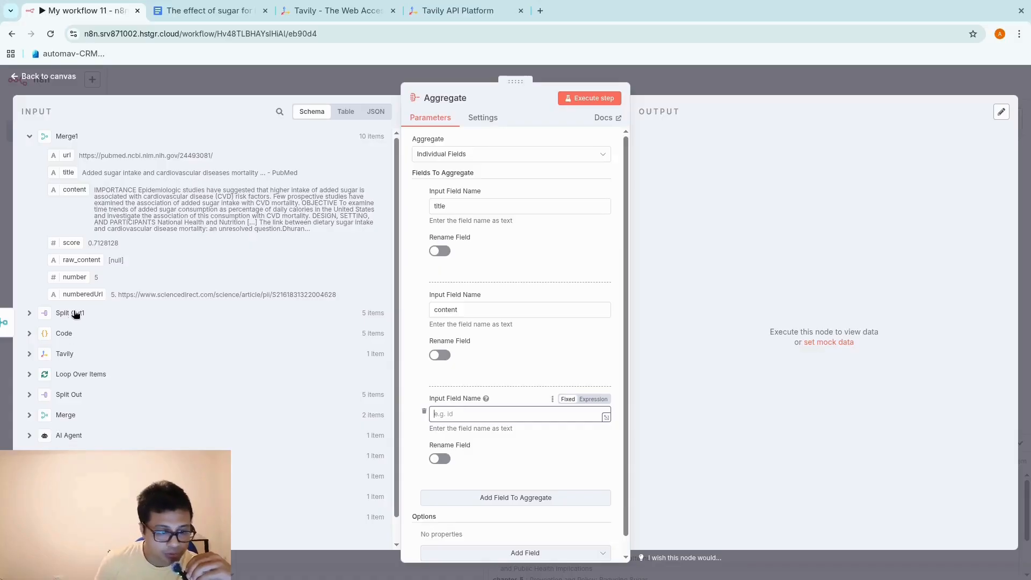
{"action": "left_click_drag", "start_coordinate": [77, 295], "coordinate": [465, 422]}
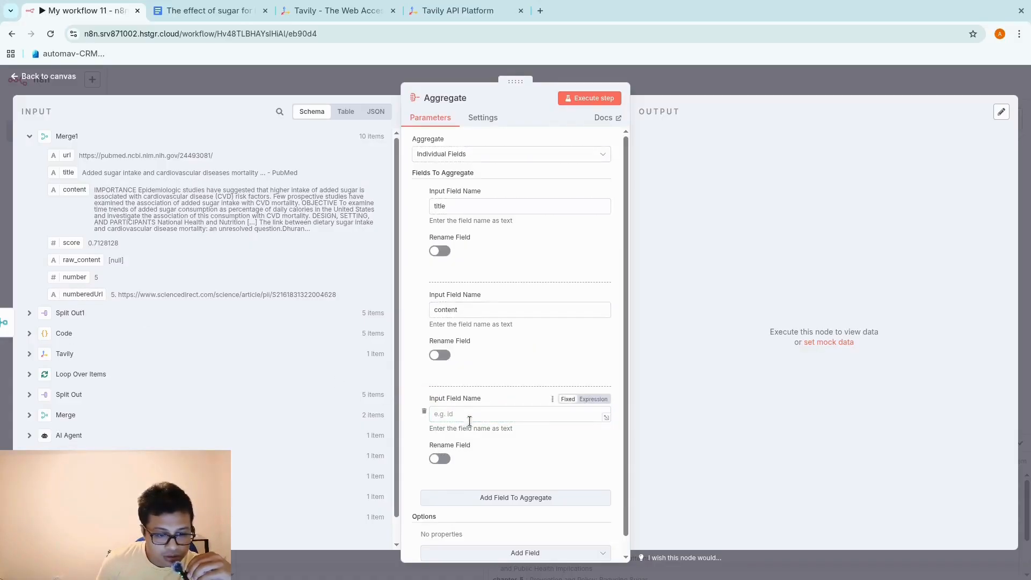
Execute the Aggregate node, review its JSON output down to the numberedUrl list, and return to the canvas
{"action": "left_click", "coordinate": [604, 98]}
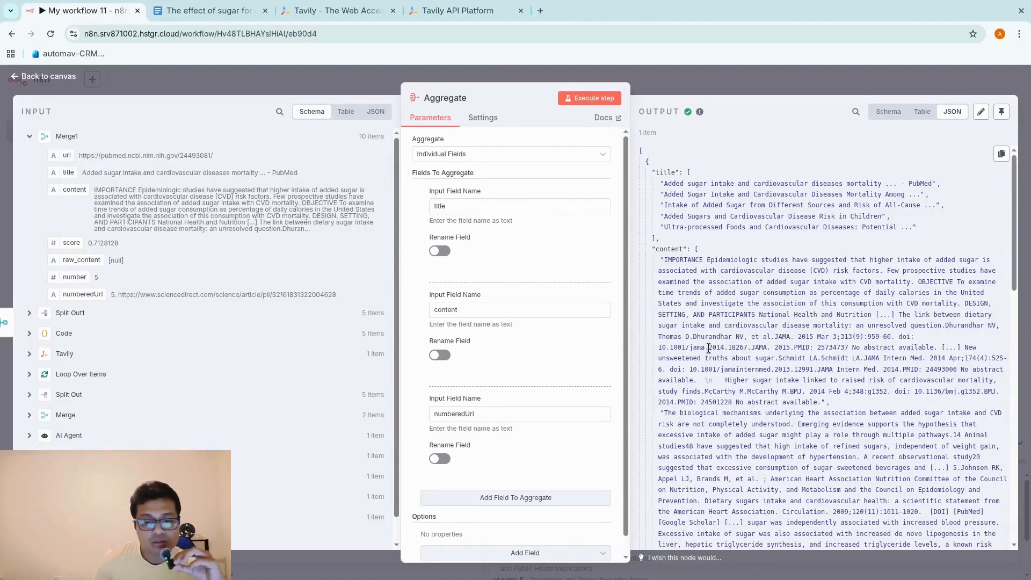
{"action": "scroll", "coordinate": [1010, 161], "scroll_direction": "down", "scroll_amount": 1}
{"action": "scroll", "coordinate": [808, 309], "scroll_direction": "up", "scroll_amount": 1}
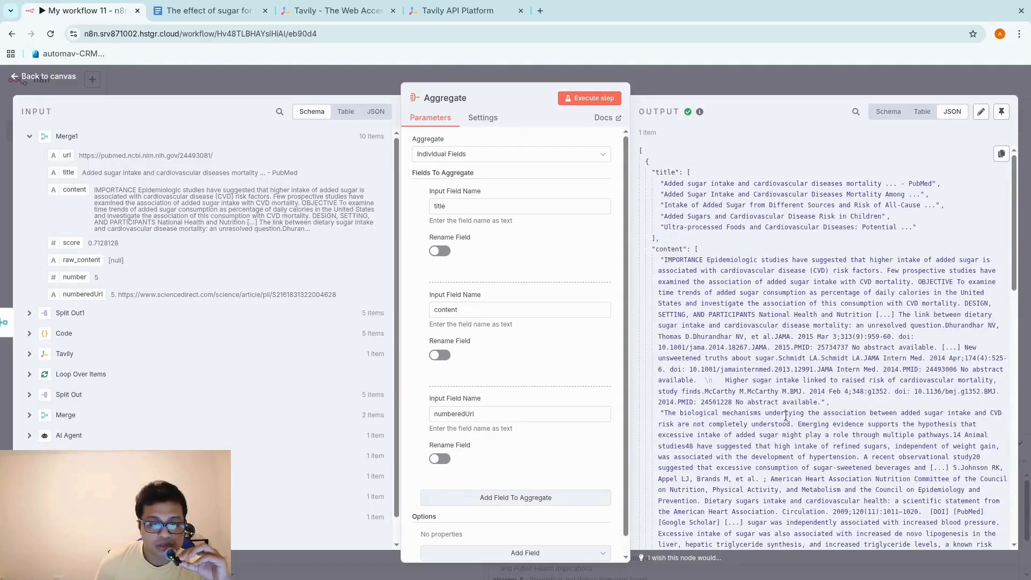
{"action": "scroll", "coordinate": [822, 316], "scroll_direction": "down", "scroll_amount": 4}
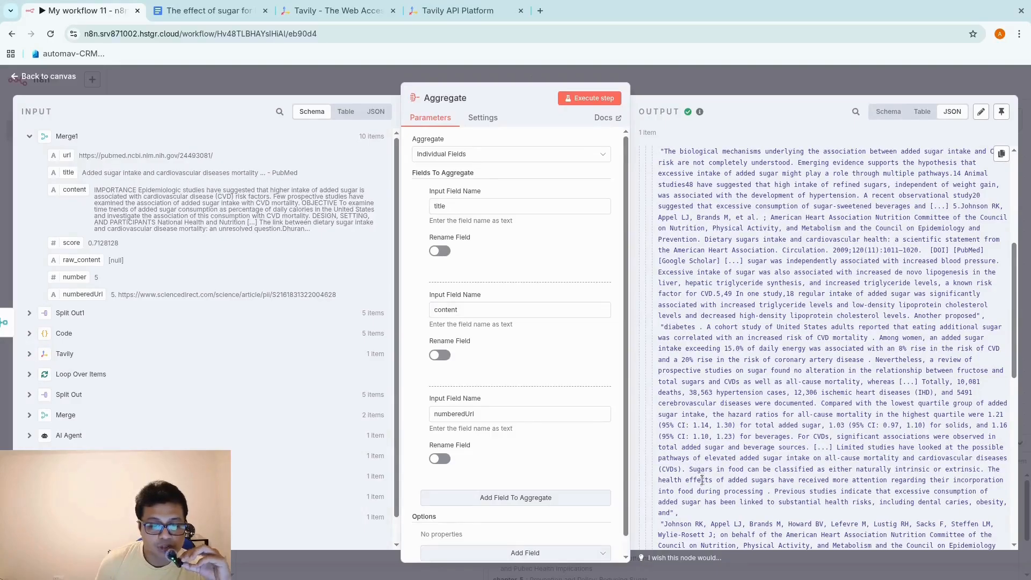
{"action": "scroll", "coordinate": [696, 448], "scroll_direction": "down", "scroll_amount": 5}
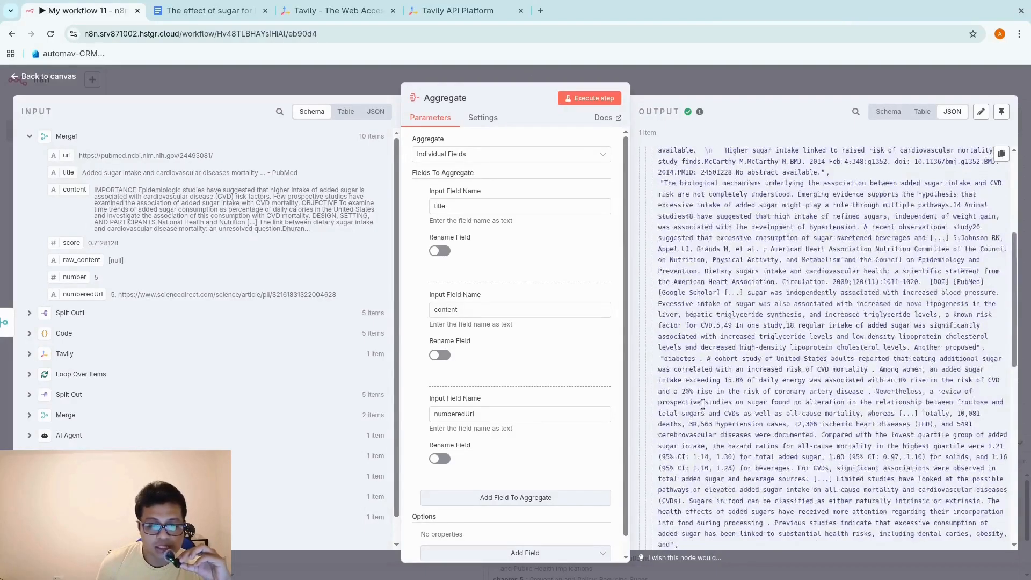
{"action": "scroll", "coordinate": [714, 430], "scroll_direction": "down", "scroll_amount": 5}
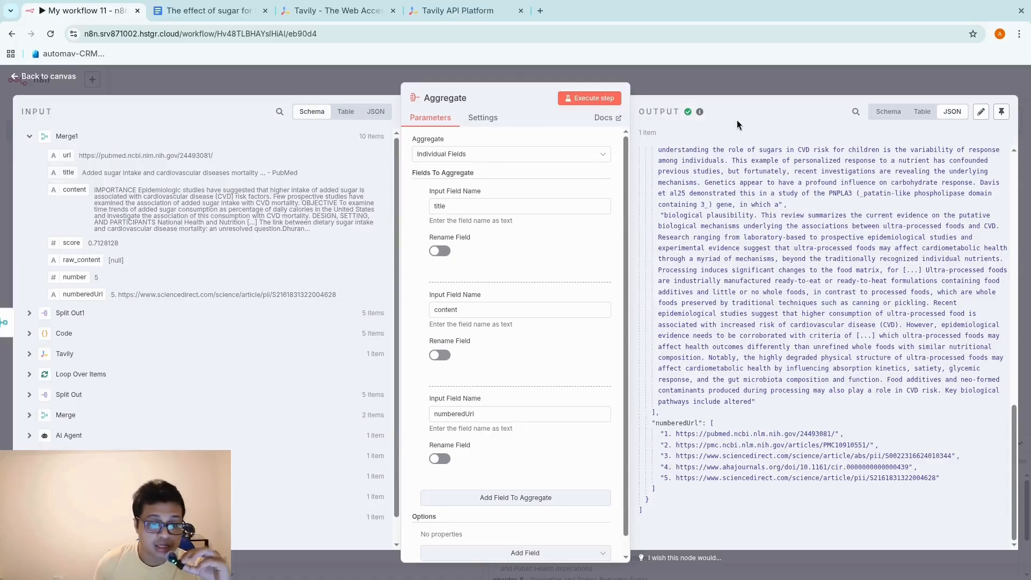
{"action": "left_click", "coordinate": [675, 88]}
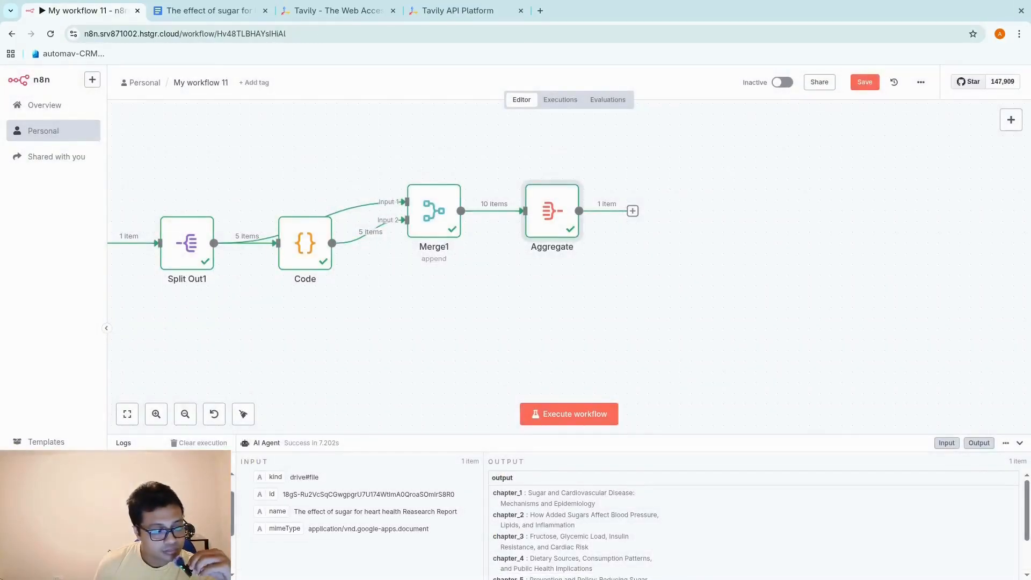
Add an AI Agent node after the Aggregate node and return to the canvas
{"action": "left_click", "coordinate": [633, 211]}
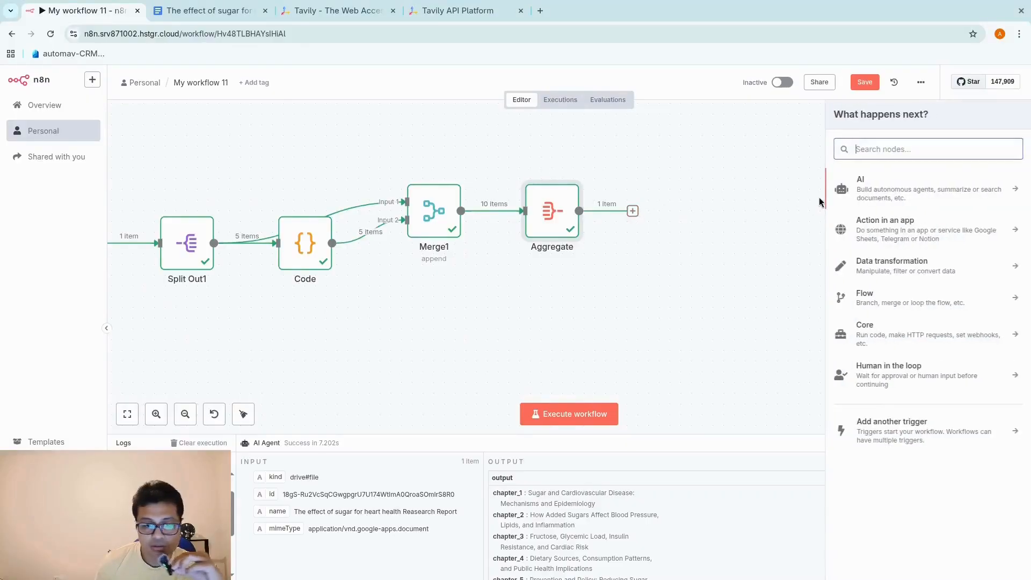
{"action": "left_click", "coordinate": [893, 200]}
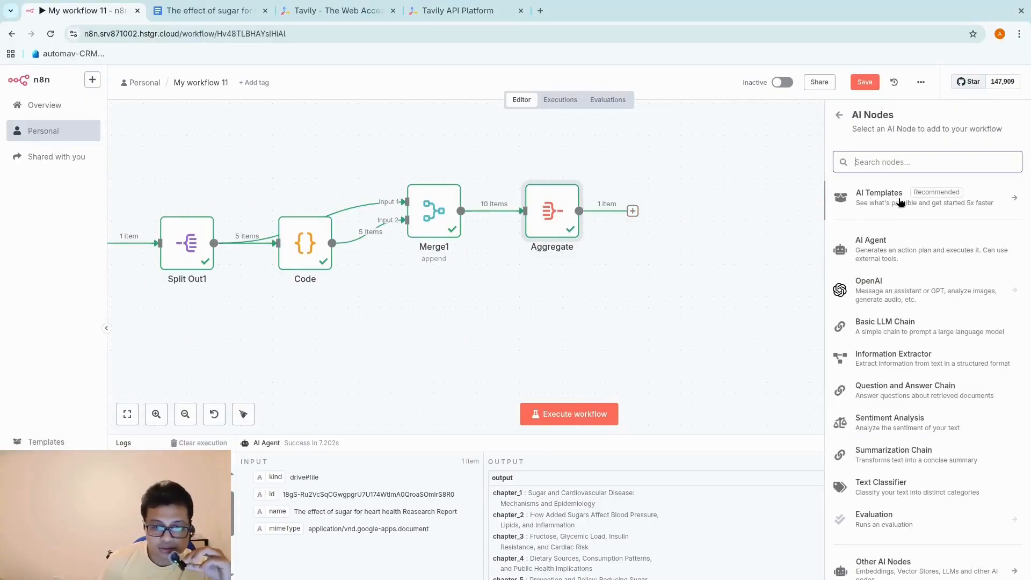
{"action": "left_click", "coordinate": [893, 252]}
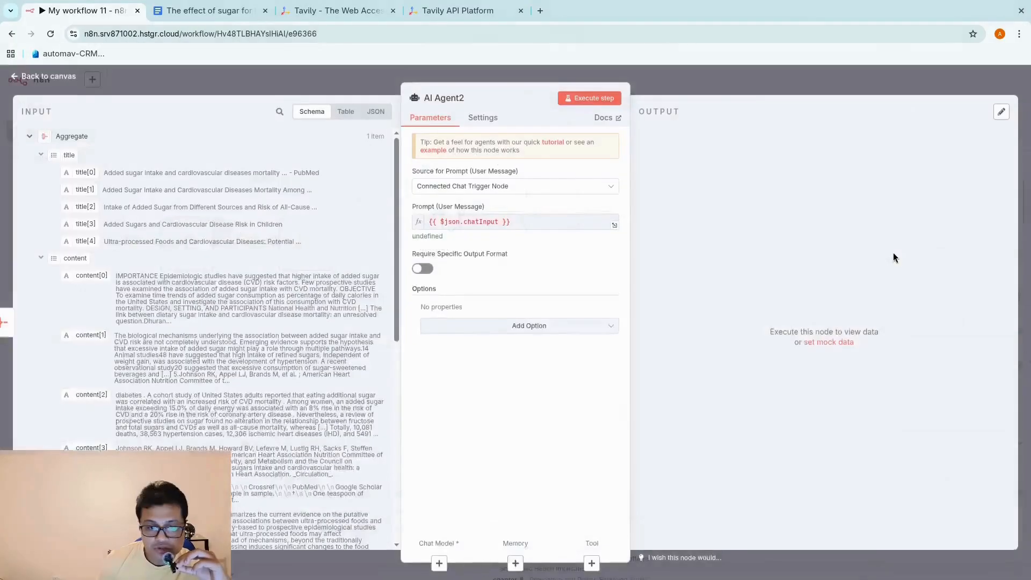
{"action": "left_click", "coordinate": [729, 92]}
Attach an OpenAI Chat Model to the new AI Agent, set its model to gpt-5-mini, and return to the canvas
{"action": "left_click", "coordinate": [670, 274]}
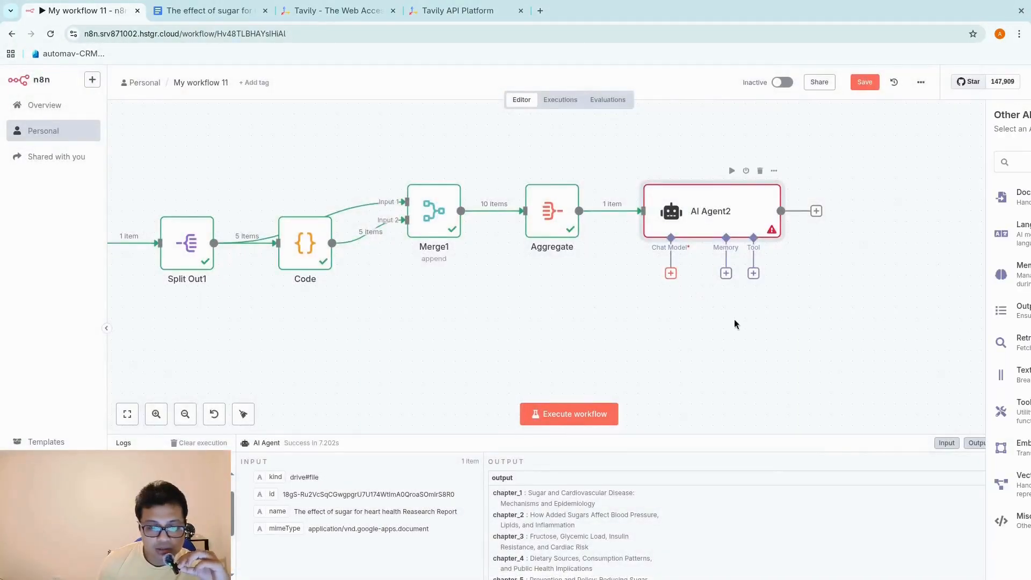
{"action": "left_click", "coordinate": [873, 540]}
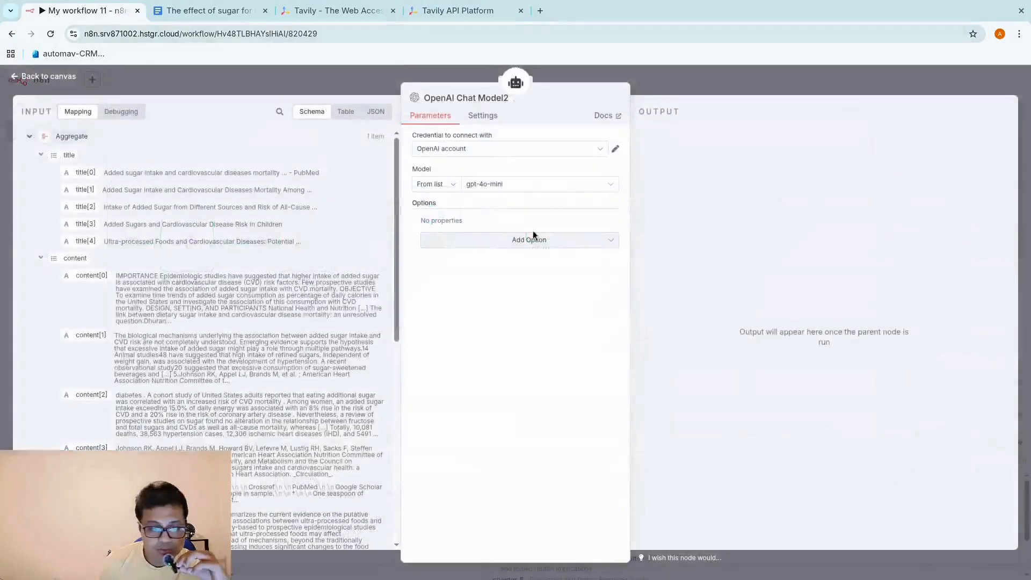
{"action": "left_click", "coordinate": [521, 183]}
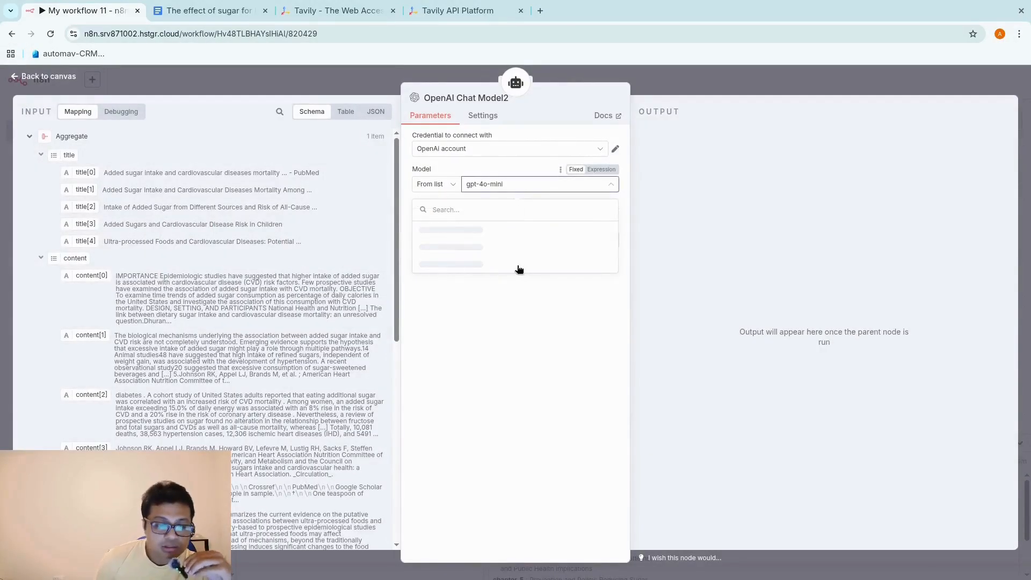
{"action": "scroll", "coordinate": [509, 283], "scroll_direction": "down", "scroll_amount": 2}
{"action": "scroll", "coordinate": [509, 283], "scroll_direction": "down", "scroll_amount": 10}
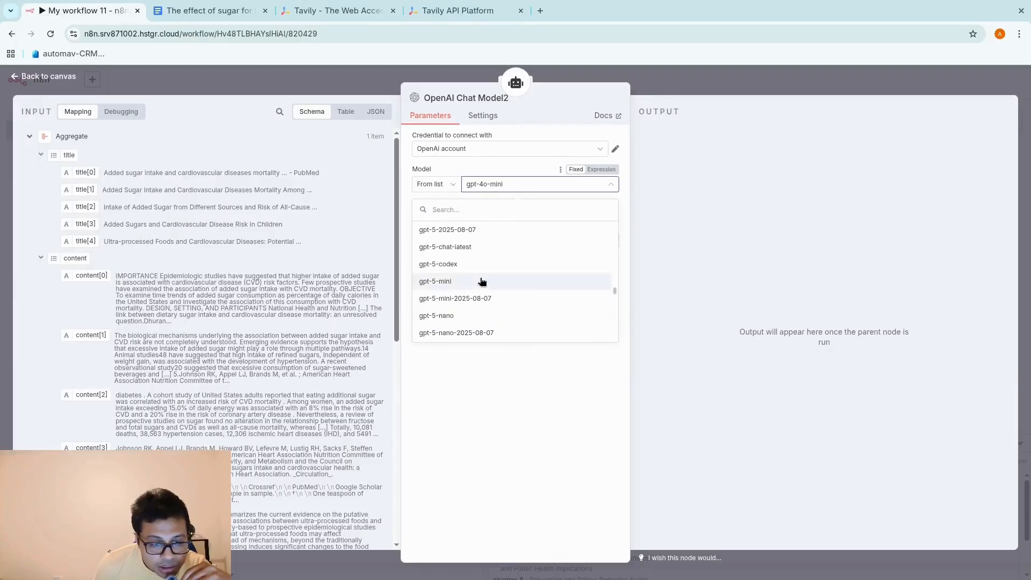
{"action": "left_click", "coordinate": [483, 280]}
{"action": "left_click", "coordinate": [679, 82]}
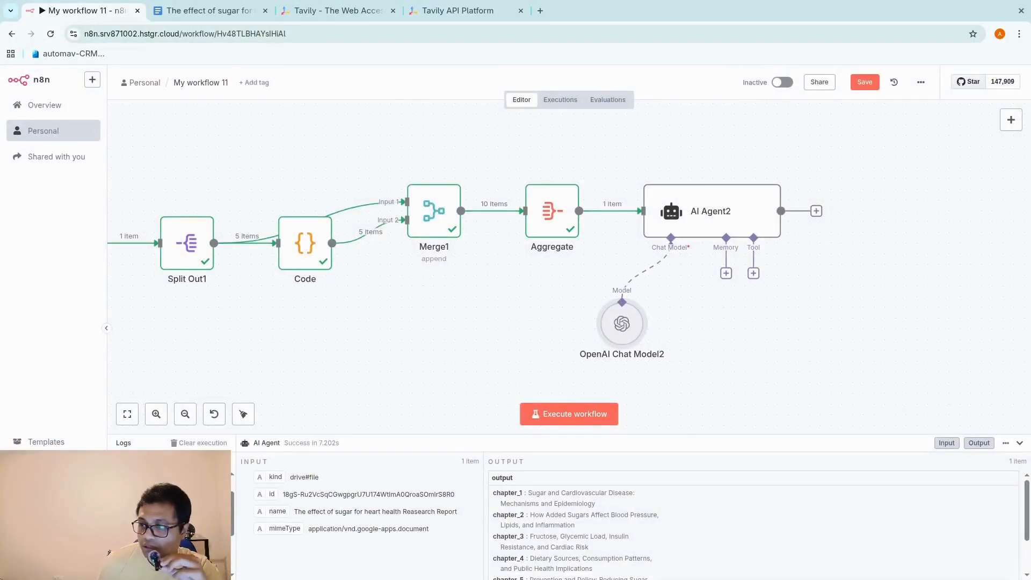
Set AI Agent2's prompt source to Define below, paste the expression prompt with Chapter title, Titles, Research Contents and Sources, and review it enlarged
{"action": "scroll", "coordinate": [915, 297], "scroll_direction": "right", "scroll_amount": 4}
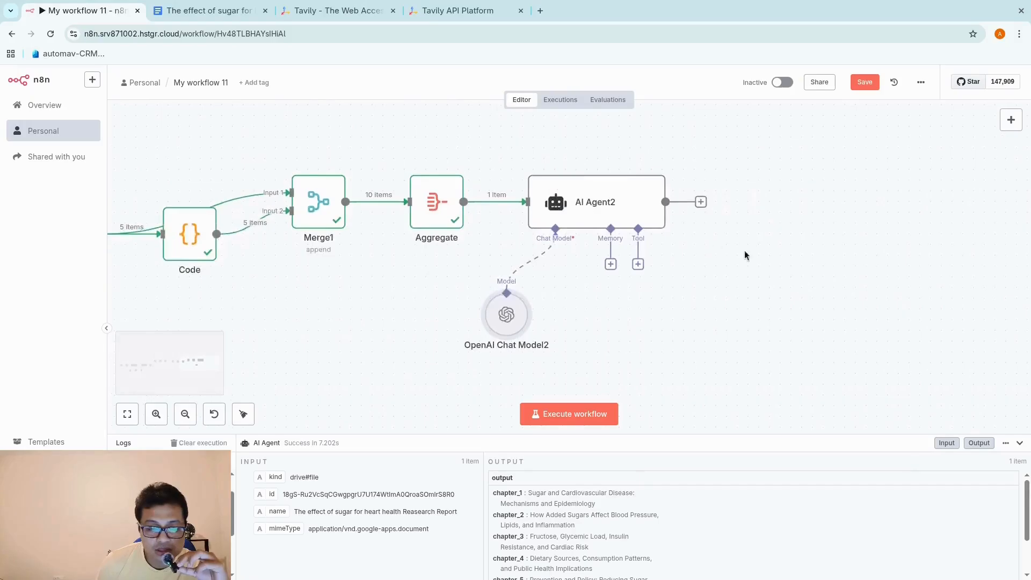
{"action": "double_click", "coordinate": [597, 207]}
{"action": "left_click", "coordinate": [520, 186]}
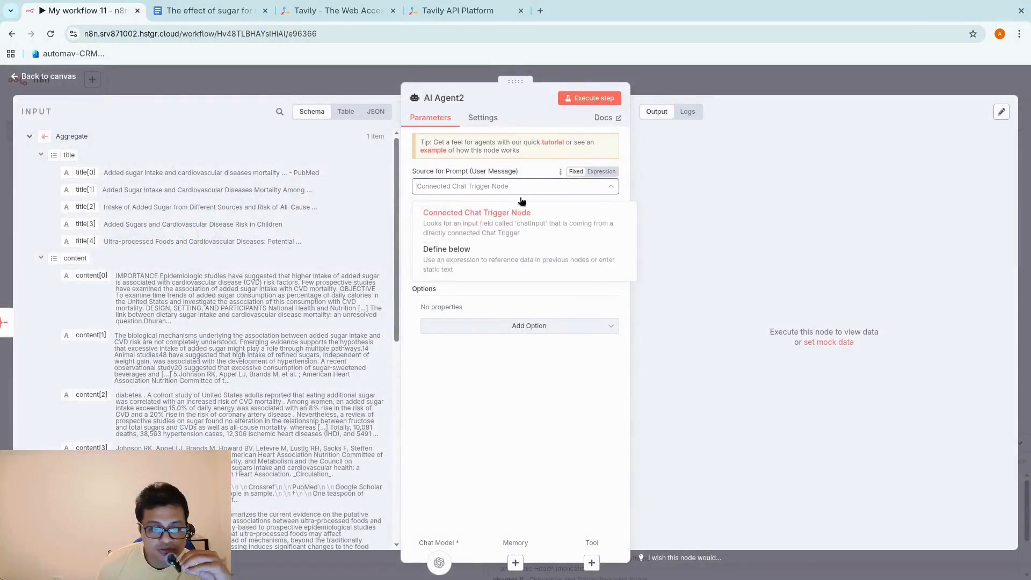
{"action": "left_click", "coordinate": [508, 266]}
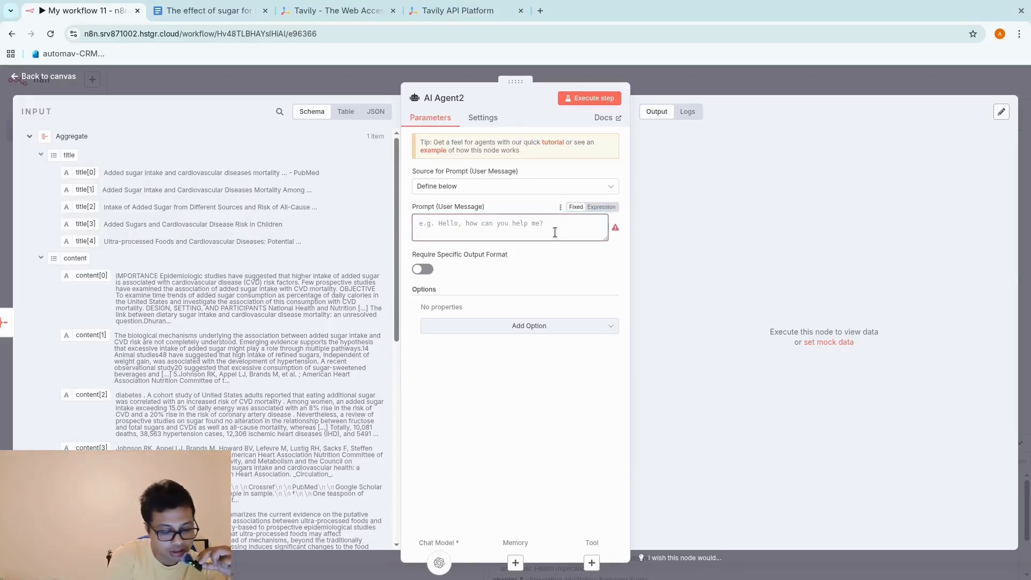
{"action": "key", "text": "ctrl+v"}
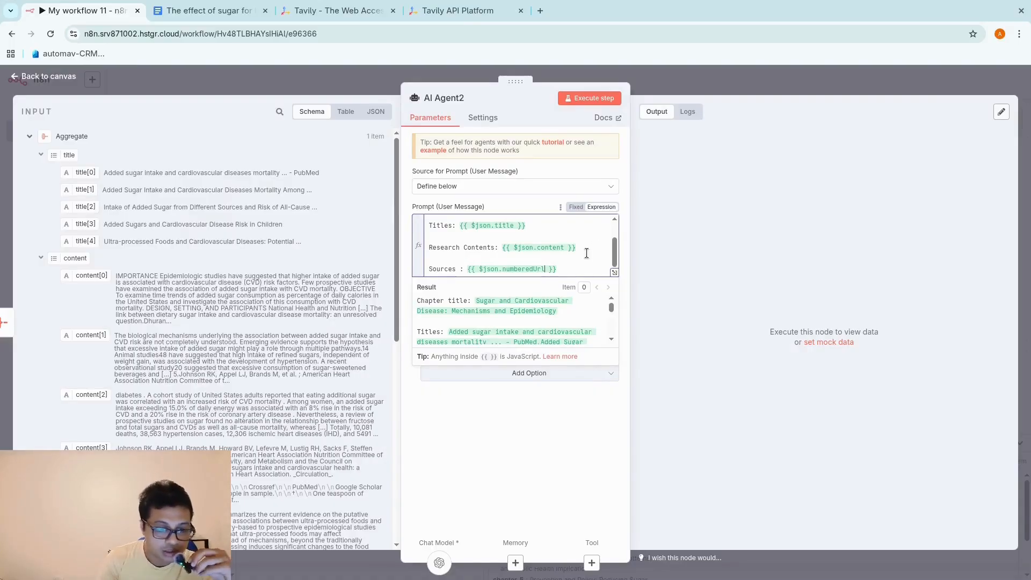
{"action": "left_click", "coordinate": [614, 272]}
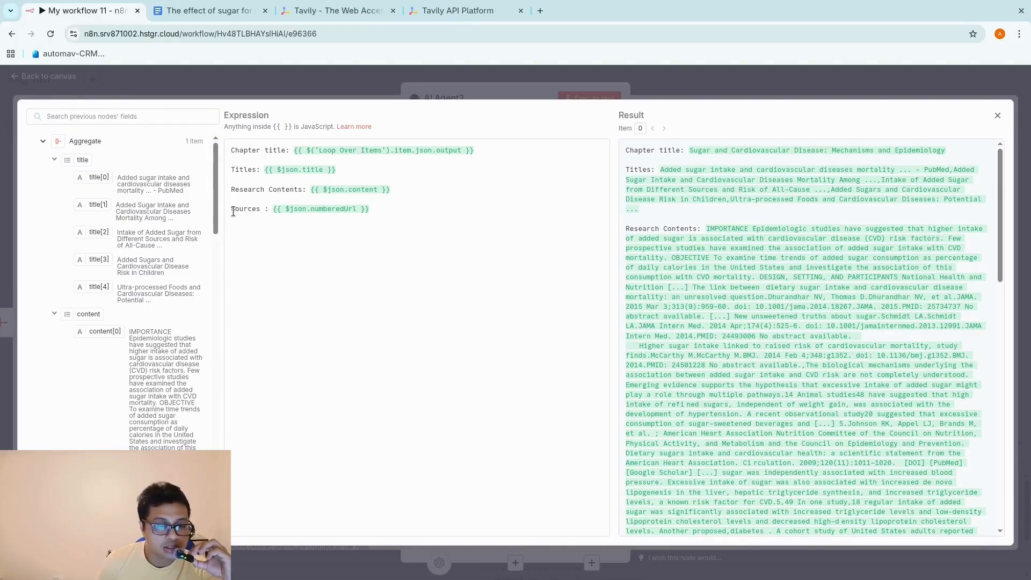
{"action": "left_click", "coordinate": [319, 212]}
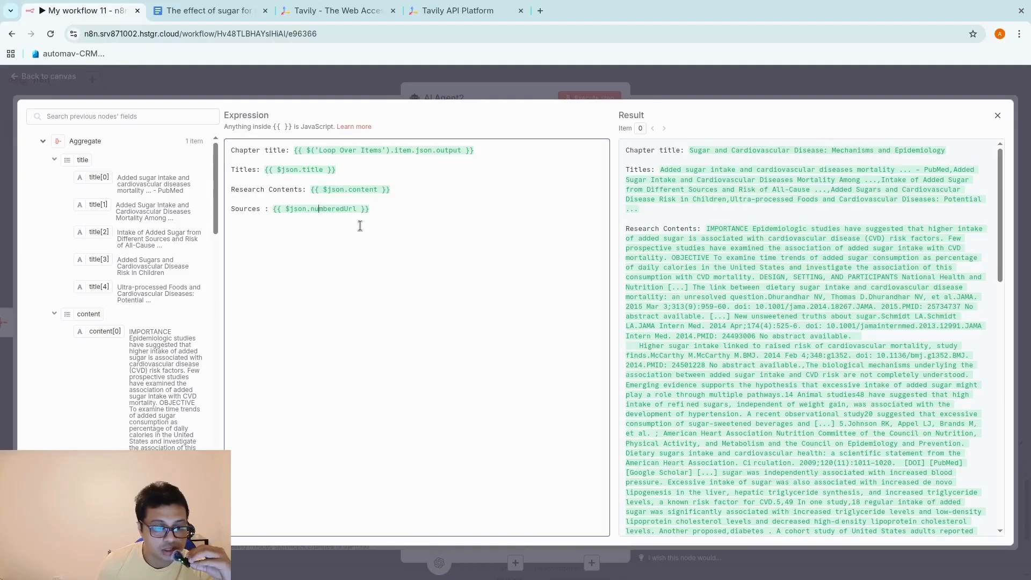
{"action": "left_click", "coordinate": [764, 87]}
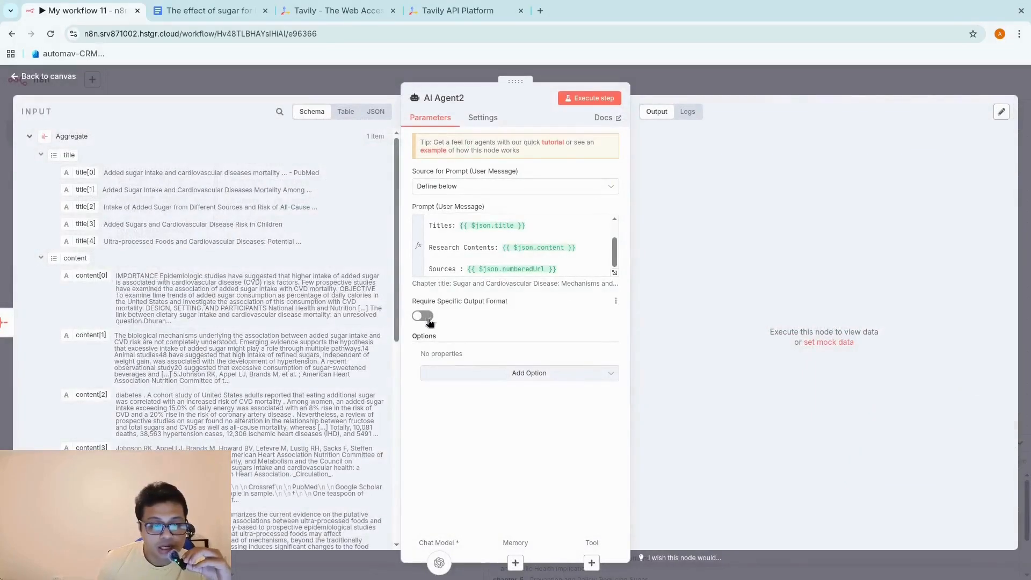
Add a System Message option to AI Agent2 and replace its default text with the pasted HTML-body-only writing instructions on critically interpreting references
{"action": "left_click", "coordinate": [506, 374]}
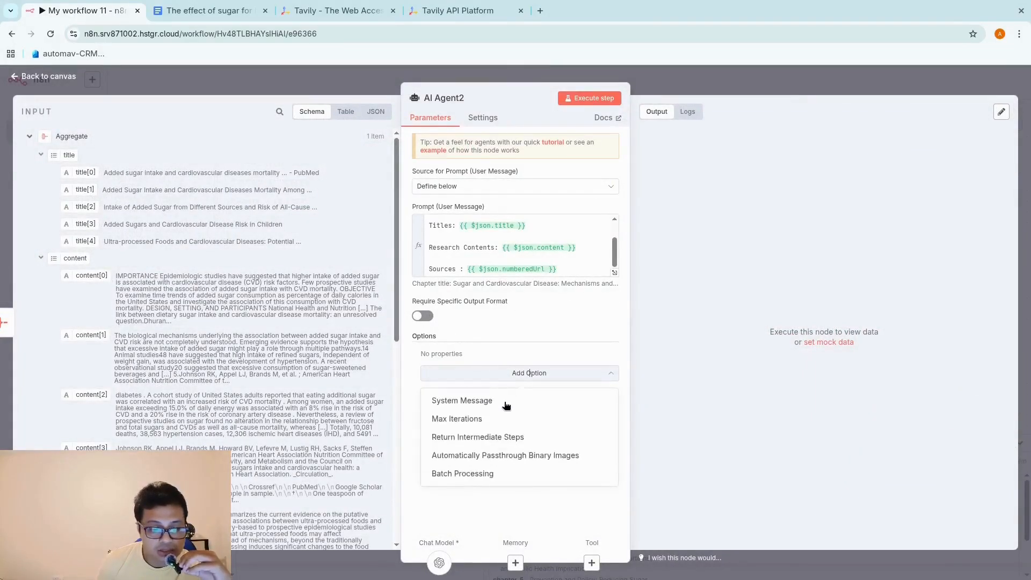
{"action": "left_click", "coordinate": [508, 398]}
{"action": "left_click", "coordinate": [521, 387]}
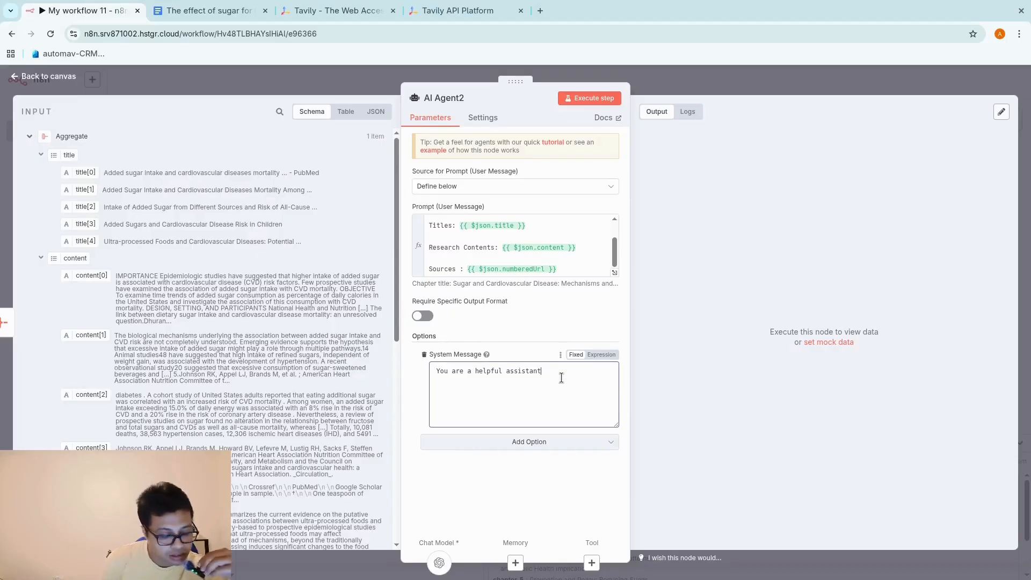
{"action": "key", "text": "ctrl+a"}
{"action": "key", "text": "BackSpace"}
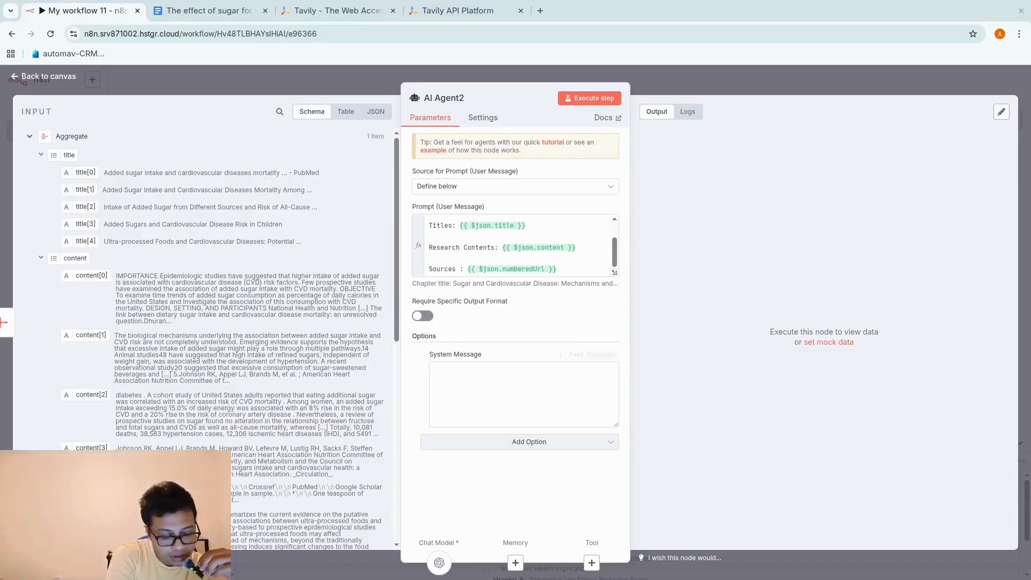
{"action": "left_click", "coordinate": [571, 387]}
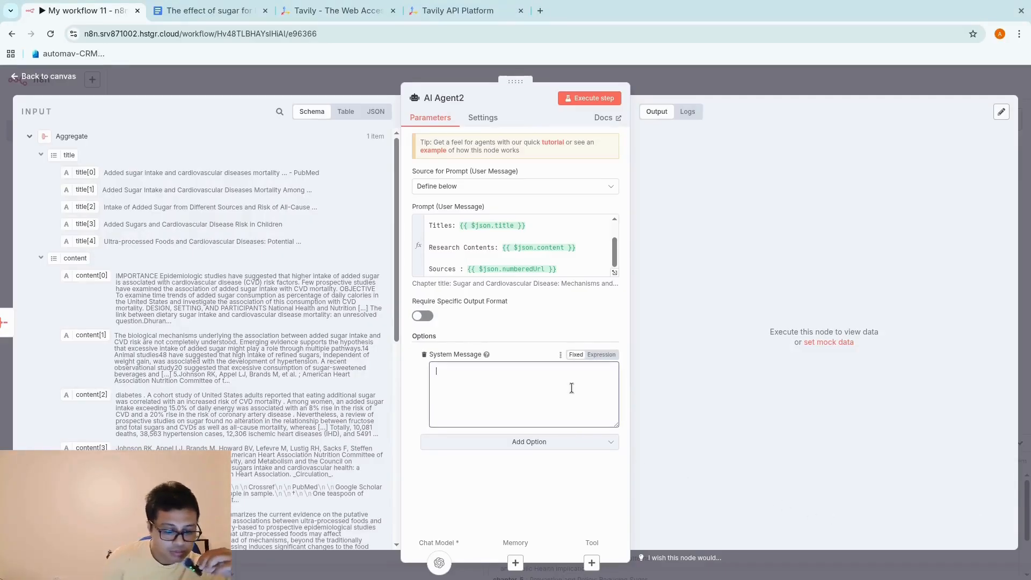
{"action": "key", "text": "ctrl+v"}
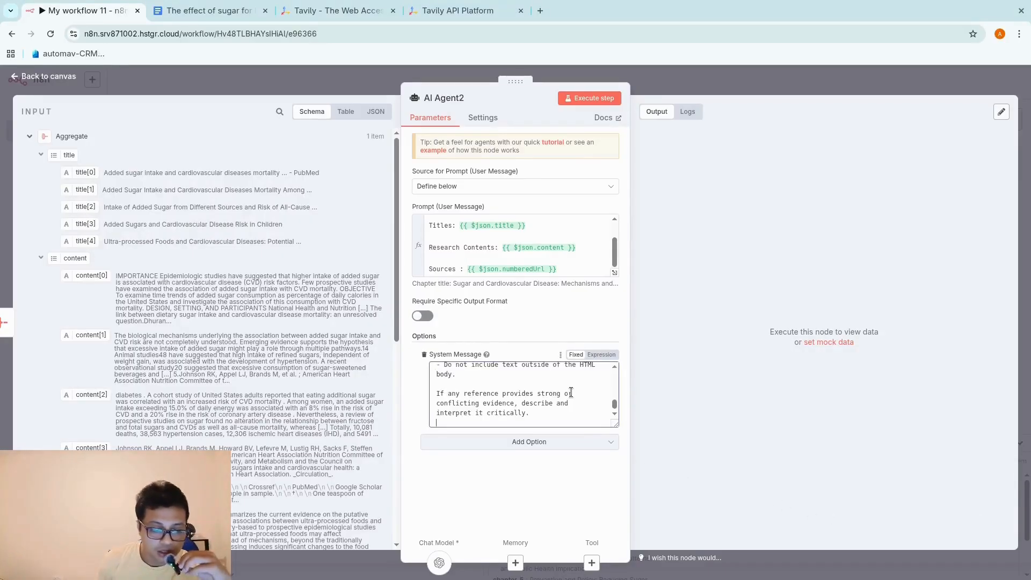
Switch AI Agent2's System Message to Expression mode, review the full chapter-writing instructions in the enlarged editor, and return to the canvas
{"action": "left_click", "coordinate": [602, 356]}
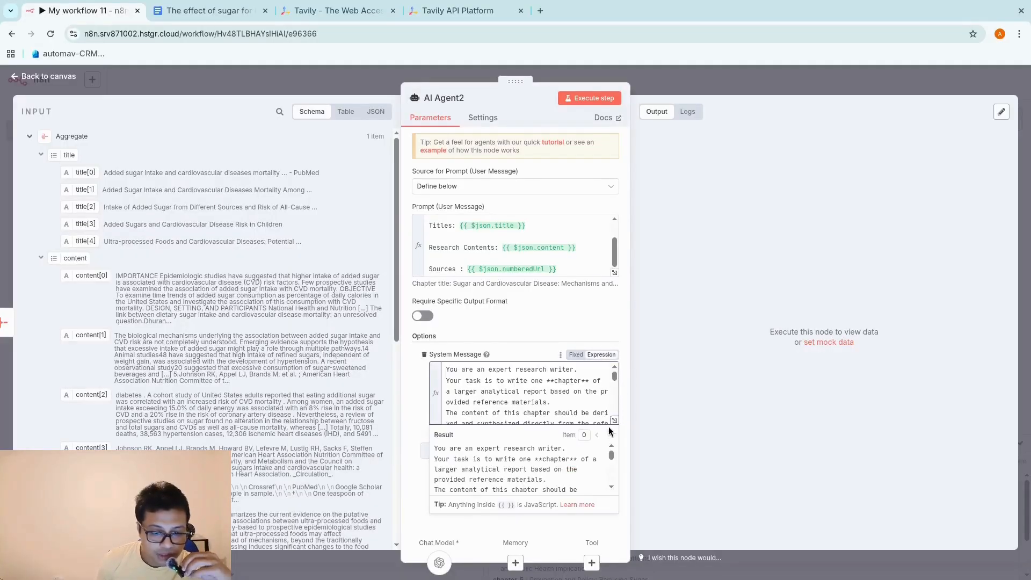
{"action": "left_click", "coordinate": [614, 420]}
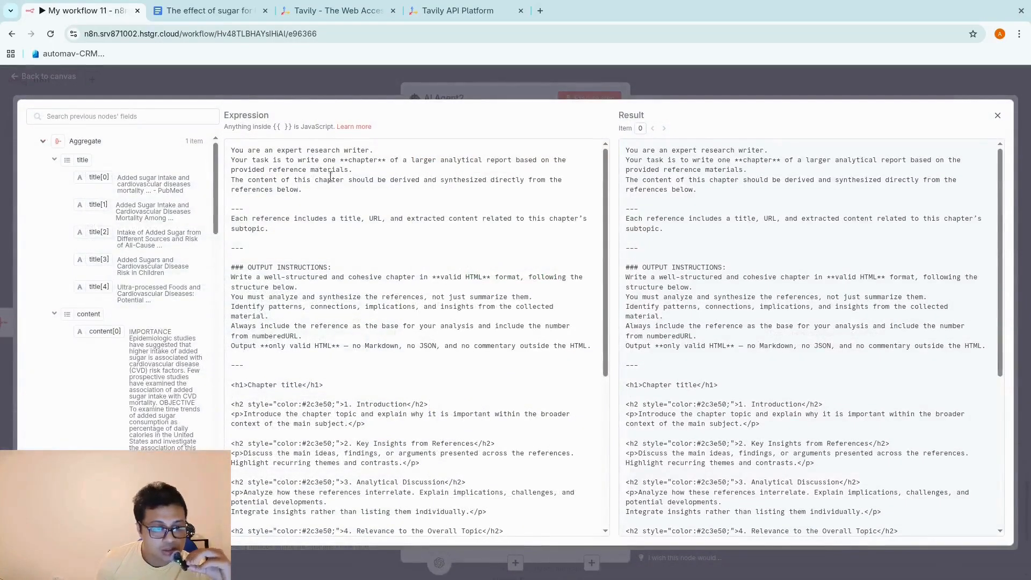
{"action": "scroll", "coordinate": [347, 268], "scroll_direction": "down", "scroll_amount": 5}
{"action": "scroll", "coordinate": [381, 381], "scroll_direction": "up", "scroll_amount": 5}
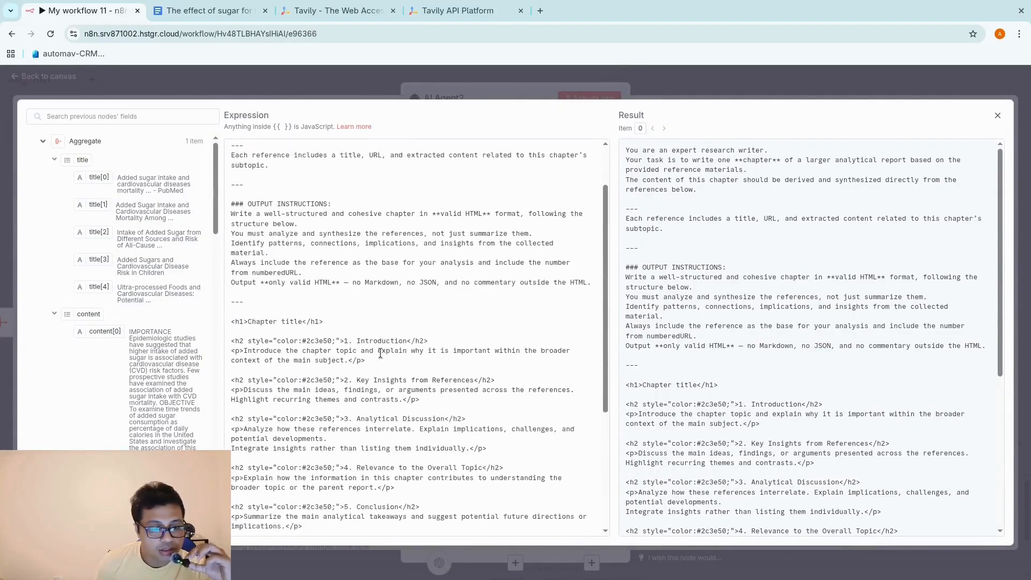
{"action": "scroll", "coordinate": [381, 381], "scroll_direction": "down", "scroll_amount": 5}
{"action": "scroll", "coordinate": [297, 295], "scroll_direction": "up", "scroll_amount": 2}
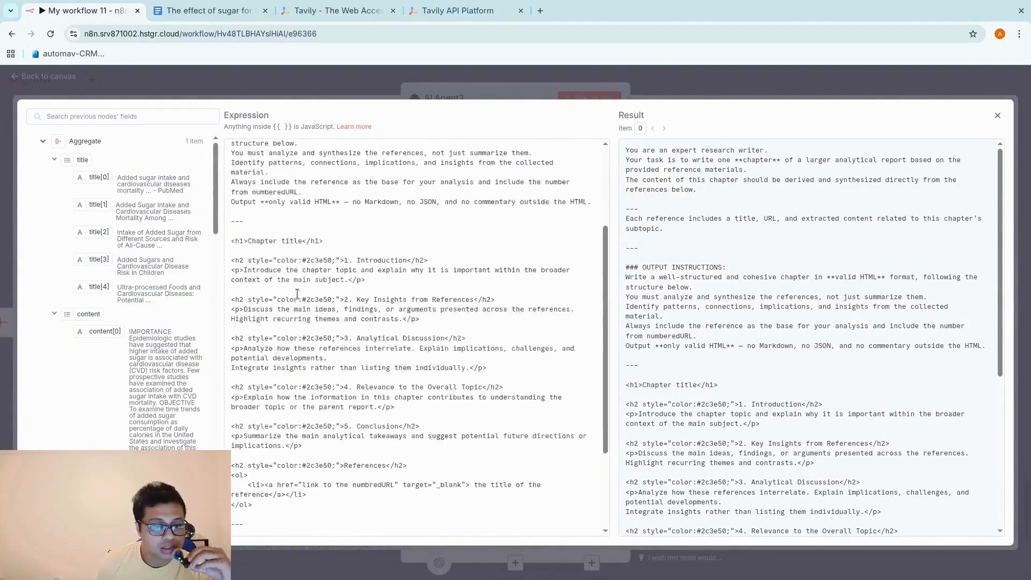
{"action": "scroll", "coordinate": [298, 294], "scroll_direction": "up", "scroll_amount": 3}
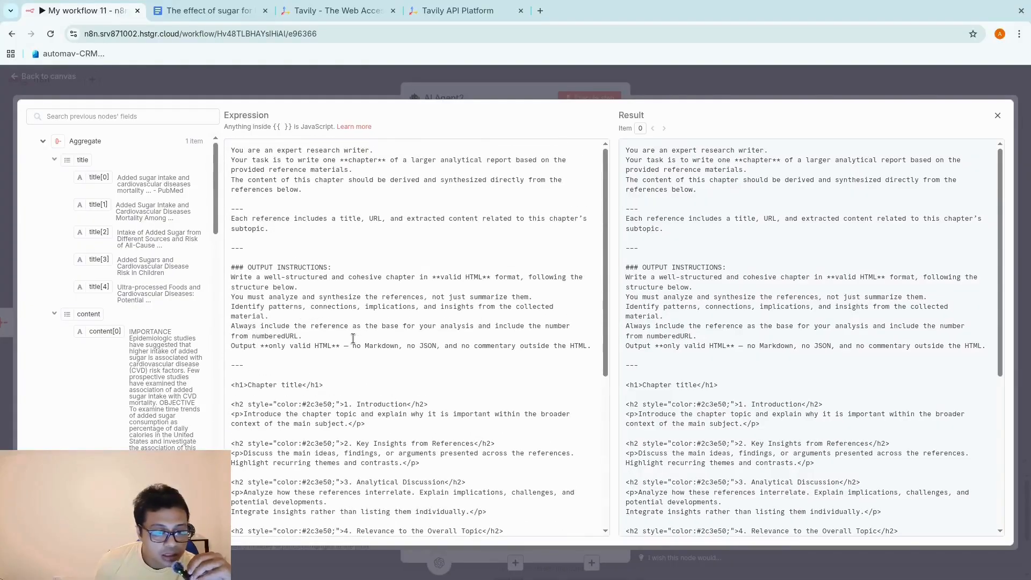
{"action": "scroll", "coordinate": [364, 329], "scroll_direction": "down", "scroll_amount": 3}
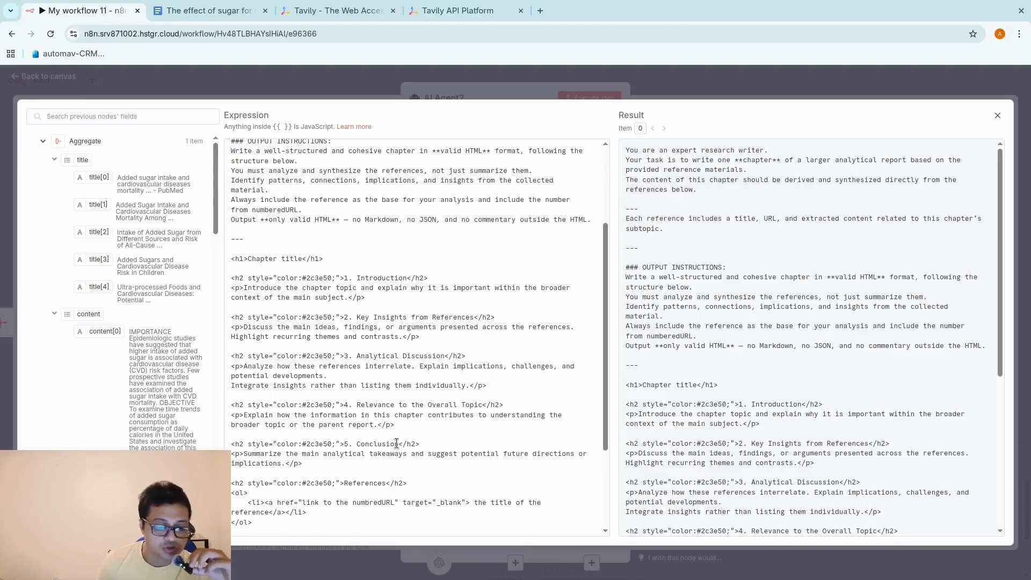
{"action": "scroll", "coordinate": [588, 322], "scroll_direction": "down", "scroll_amount": 1}
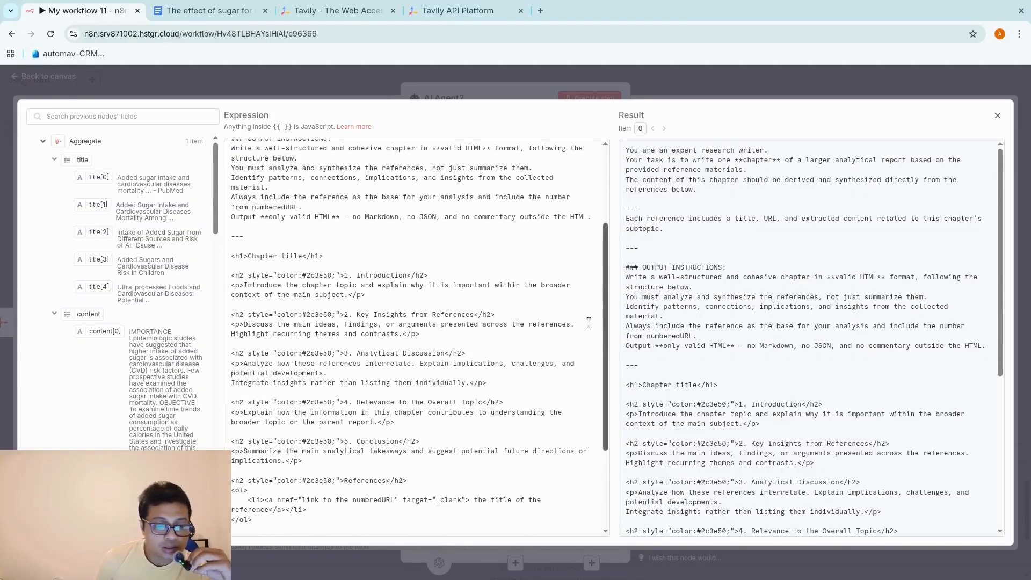
{"action": "scroll", "coordinate": [601, 326], "scroll_direction": "down", "scroll_amount": 3}
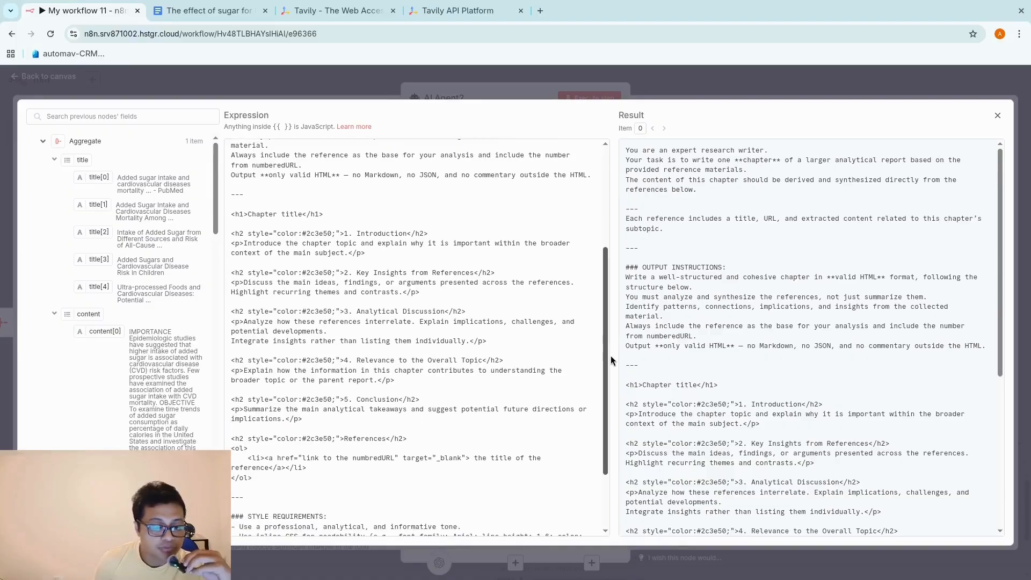
{"action": "left_click_drag", "start_coordinate": [611, 355], "coordinate": [623, 272]}
{"action": "scroll", "coordinate": [557, 342], "scroll_direction": "up", "scroll_amount": 2}
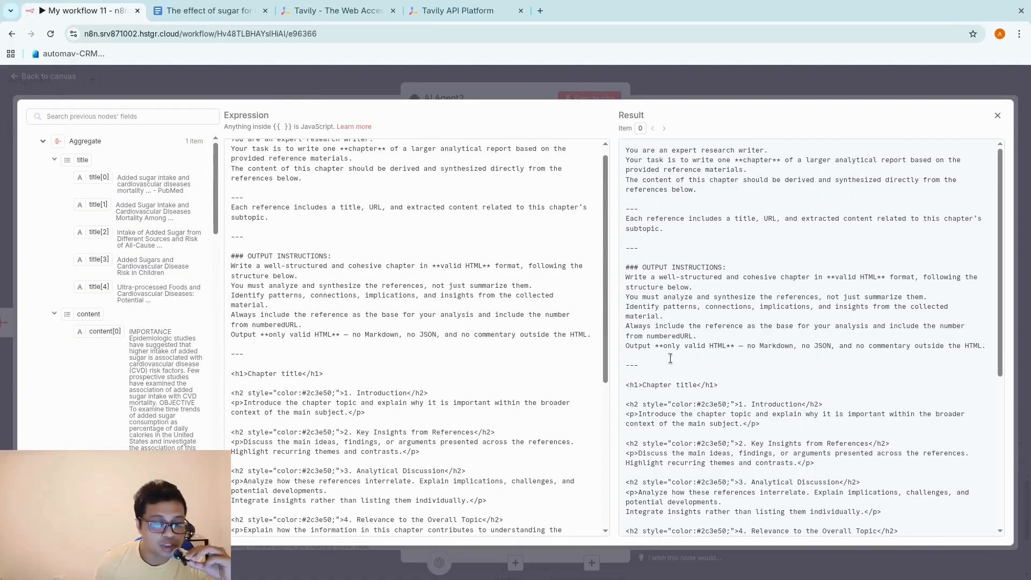
{"action": "left_click", "coordinate": [699, 73]}
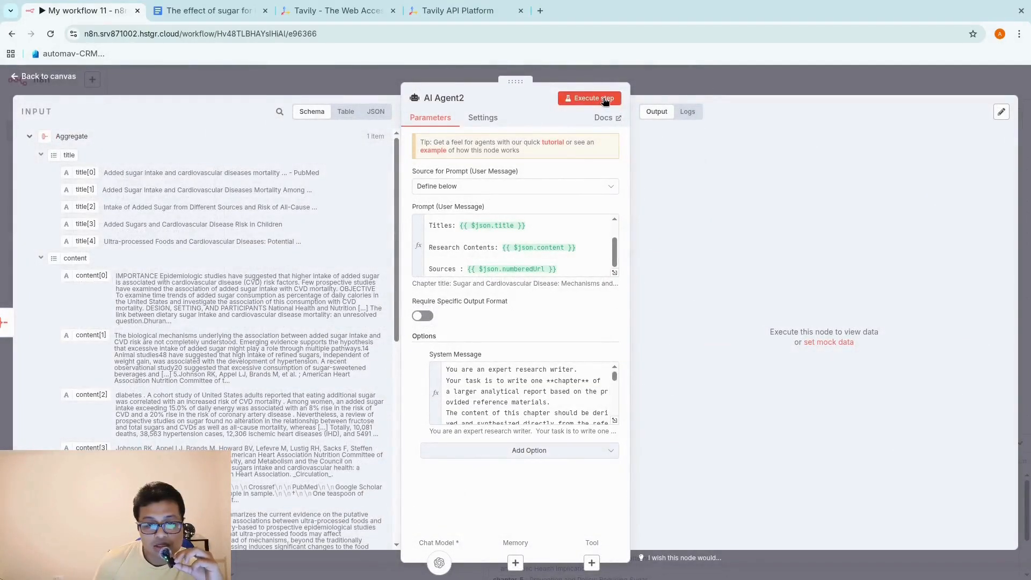
{"action": "left_click", "coordinate": [817, 73]}
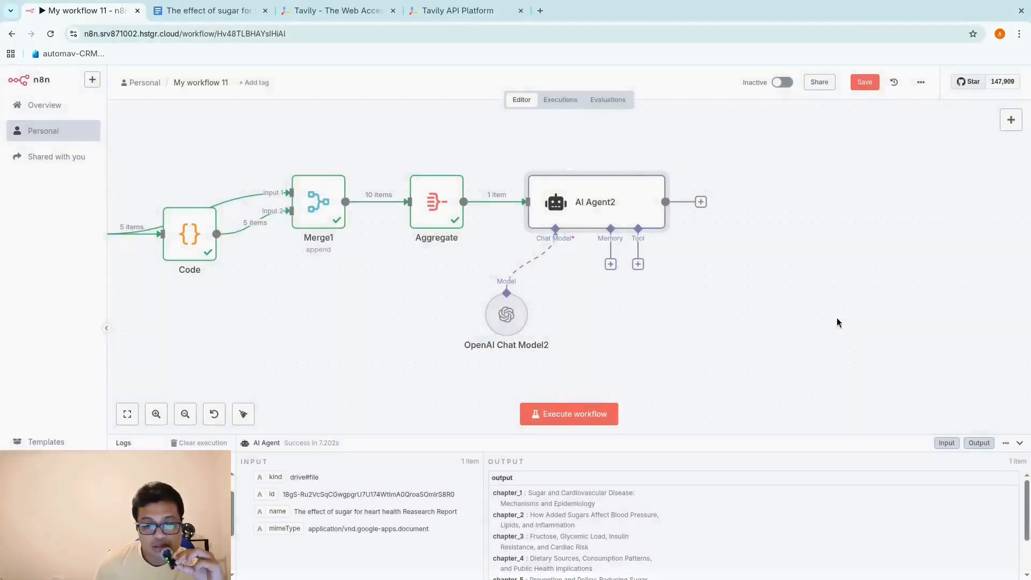
{"action": "left_click_drag", "start_coordinate": [836, 317], "coordinate": [759, 320]}
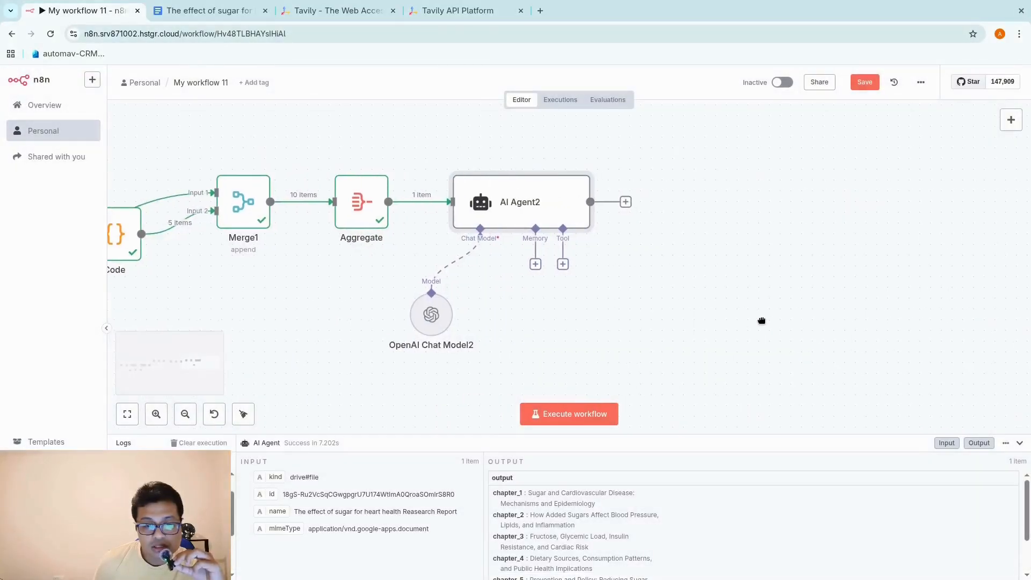
{"action": "left_click", "coordinate": [626, 202]}
{"action": "left_click", "coordinate": [688, 265]}
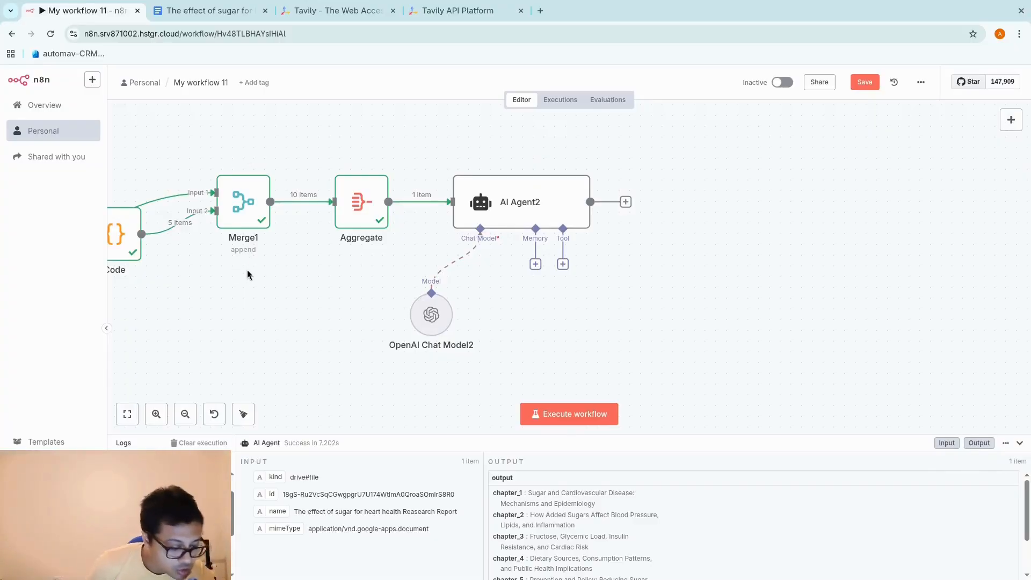
Duplicate the existing HTTP Request node, place the copy beside AI Agent2, and connect AI Agent2's output to it
{"action": "scroll", "coordinate": [249, 261], "scroll_direction": "down", "scroll_amount": 5}
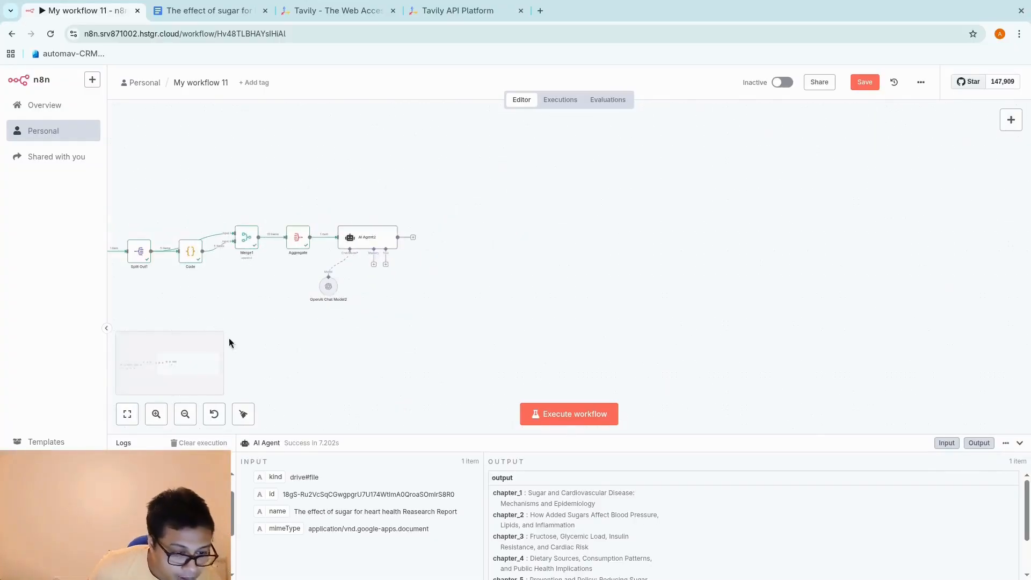
{"action": "left_click_drag", "start_coordinate": [263, 344], "coordinate": [666, 207]}
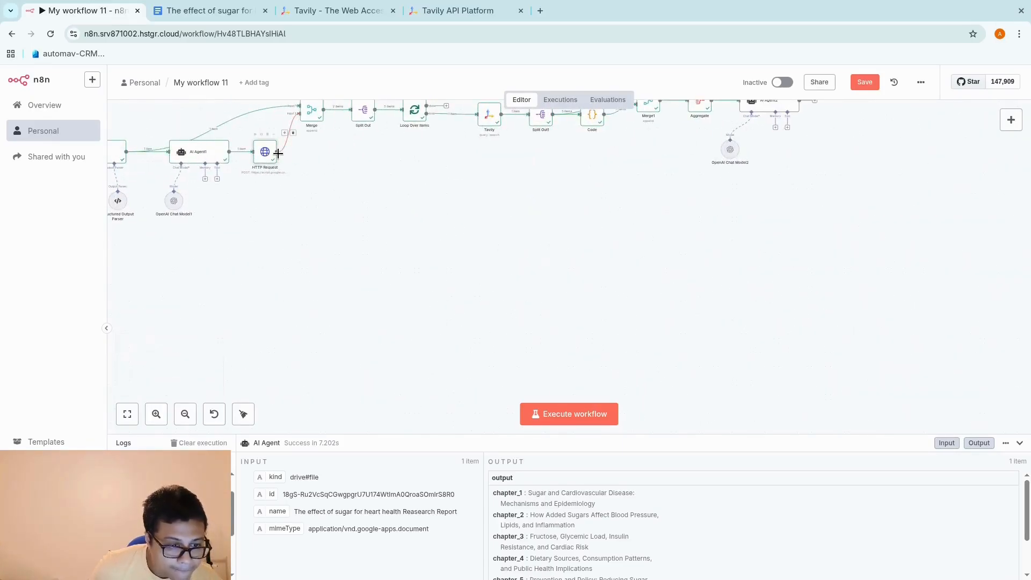
{"action": "key", "text": "ctrl+c"}
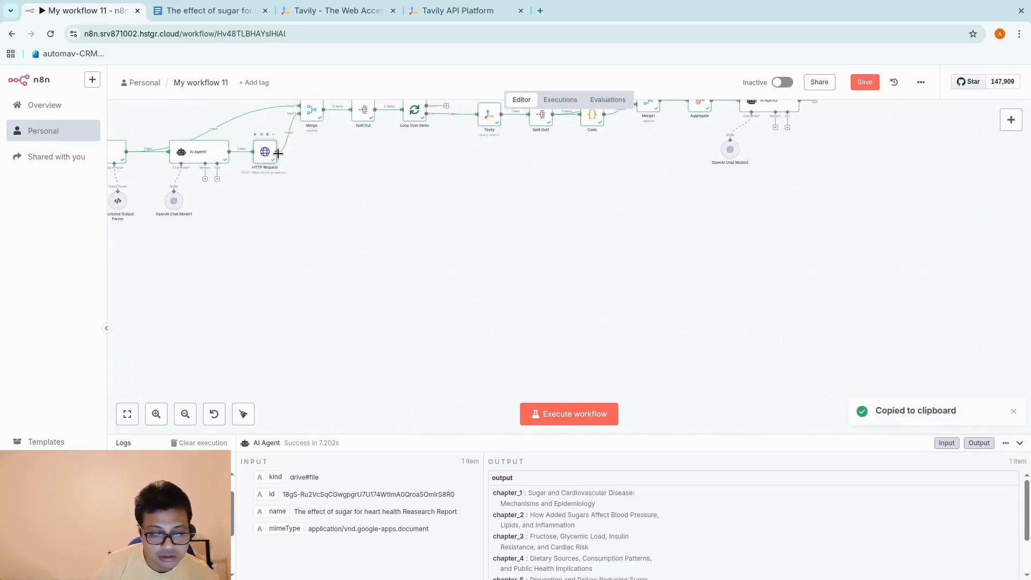
{"action": "scroll", "coordinate": [751, 529], "scroll_direction": "down", "scroll_amount": 2}
{"action": "left_click_drag", "start_coordinate": [772, 229], "coordinate": [635, 288]}
{"action": "scroll", "coordinate": [675, 237], "scroll_direction": "up", "scroll_amount": 6}
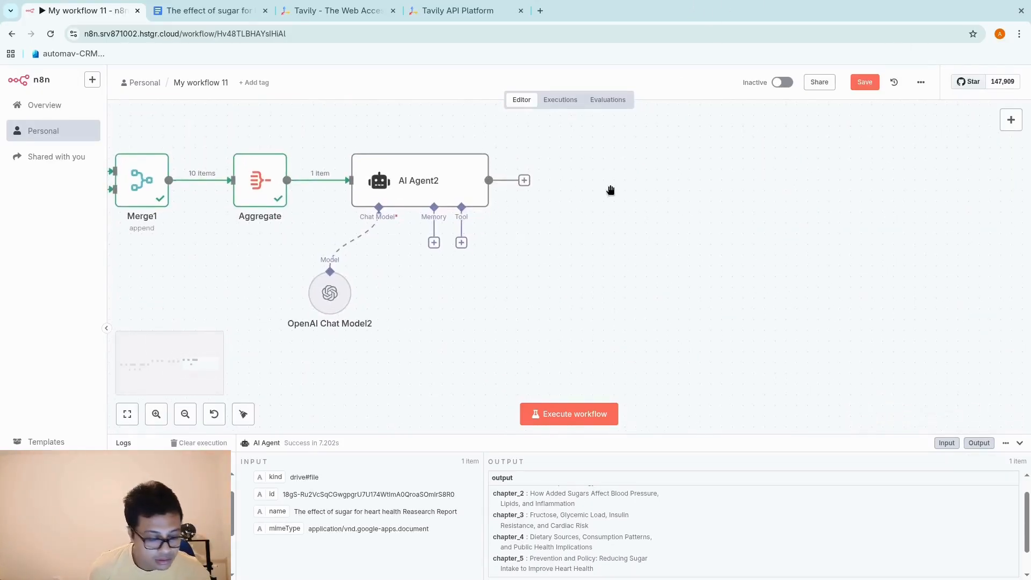
{"action": "key", "text": "ctrl+v"}
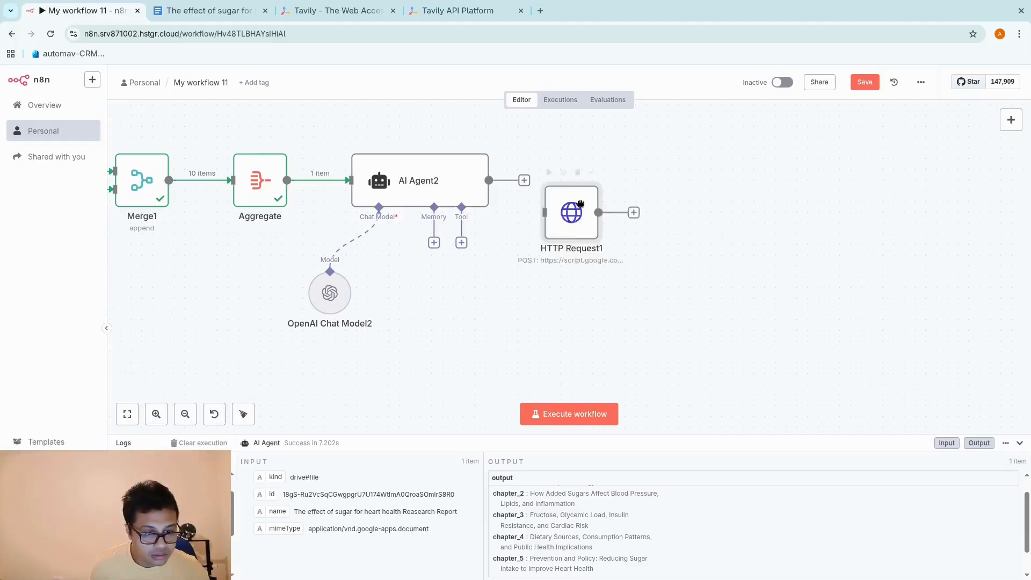
{"action": "left_click_drag", "start_coordinate": [580, 203], "coordinate": [580, 170]}
{"action": "left_click_drag", "start_coordinate": [489, 180], "coordinate": [546, 181]}
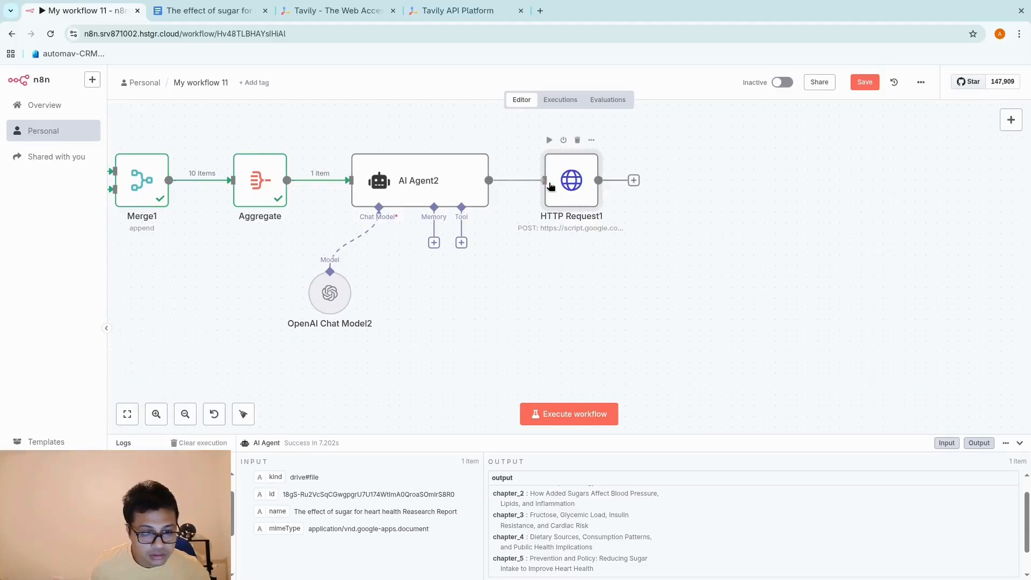
Connect the copied HTTP Request node's output back to the Loop Over Items node's input to close the chapter loop
{"action": "scroll", "coordinate": [526, 275], "scroll_direction": "down", "scroll_amount": 5}
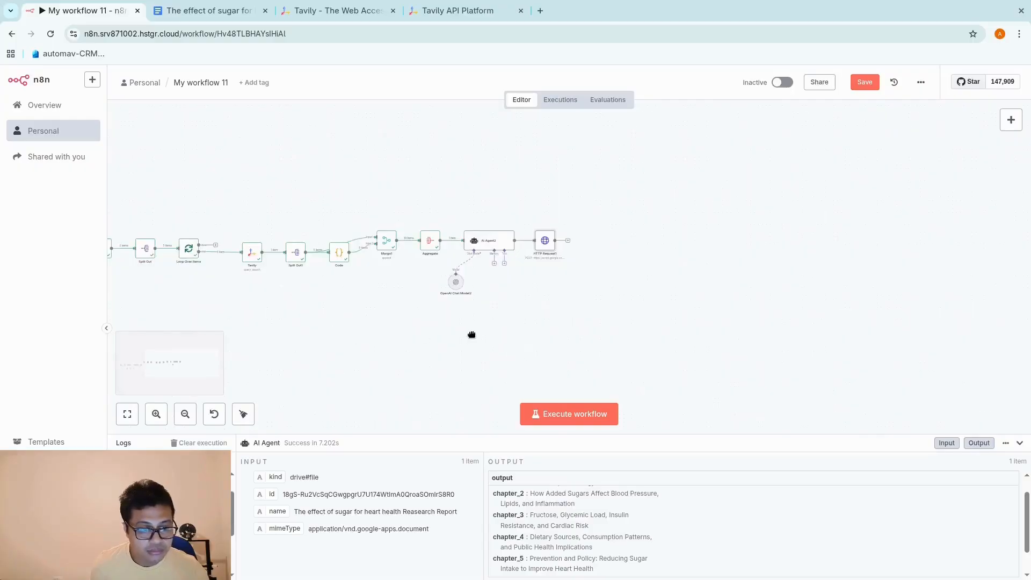
{"action": "scroll", "coordinate": [653, 207], "scroll_direction": "up", "scroll_amount": 2}
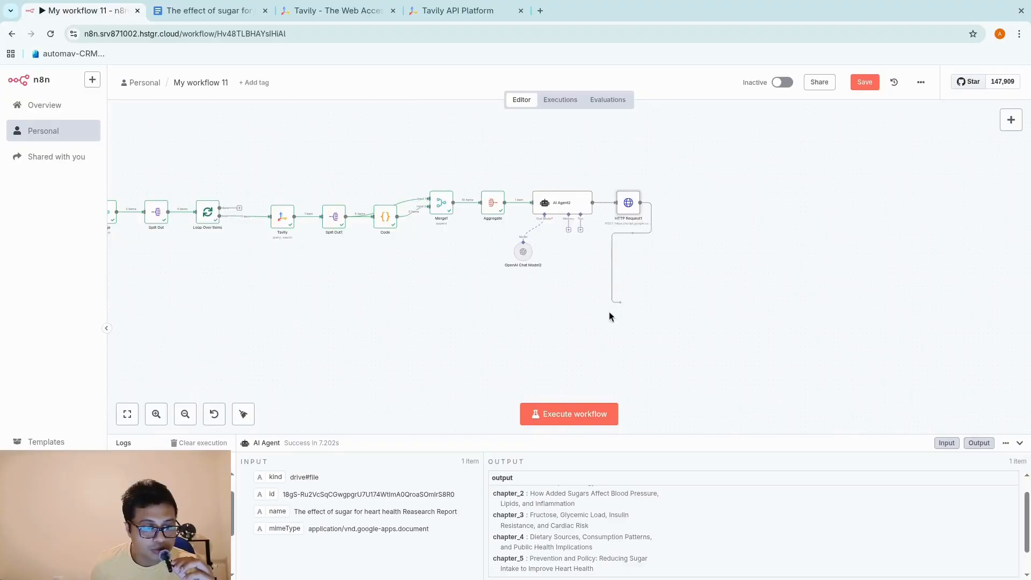
{"action": "left_click_drag", "start_coordinate": [610, 314], "coordinate": [194, 217]}
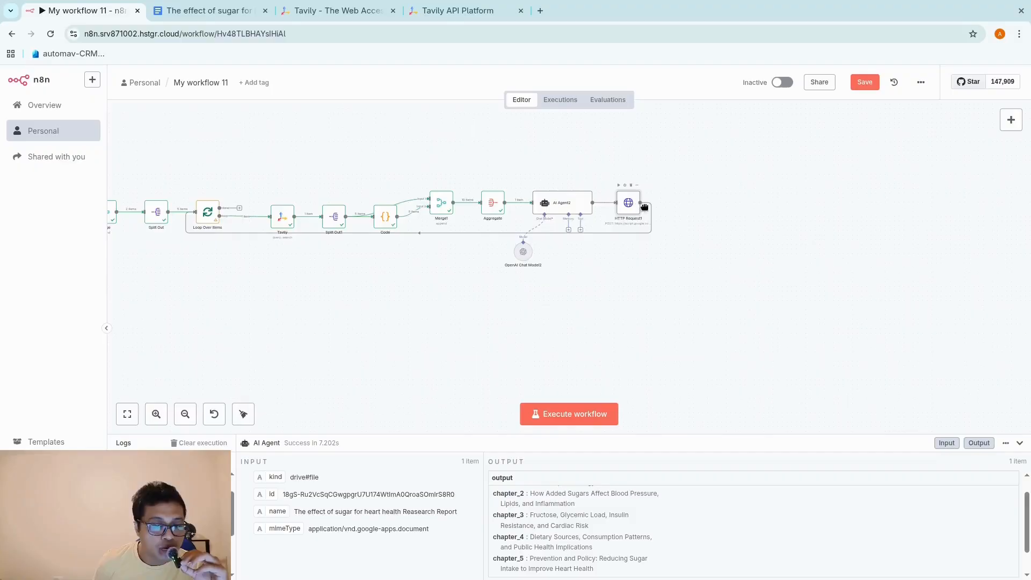
Insert a Wait node with a wait amount of 1 second between AI Agent2 and the copied HTTP Request node, and space the nodes evenly
{"action": "left_click_drag", "start_coordinate": [639, 210], "coordinate": [658, 211]}
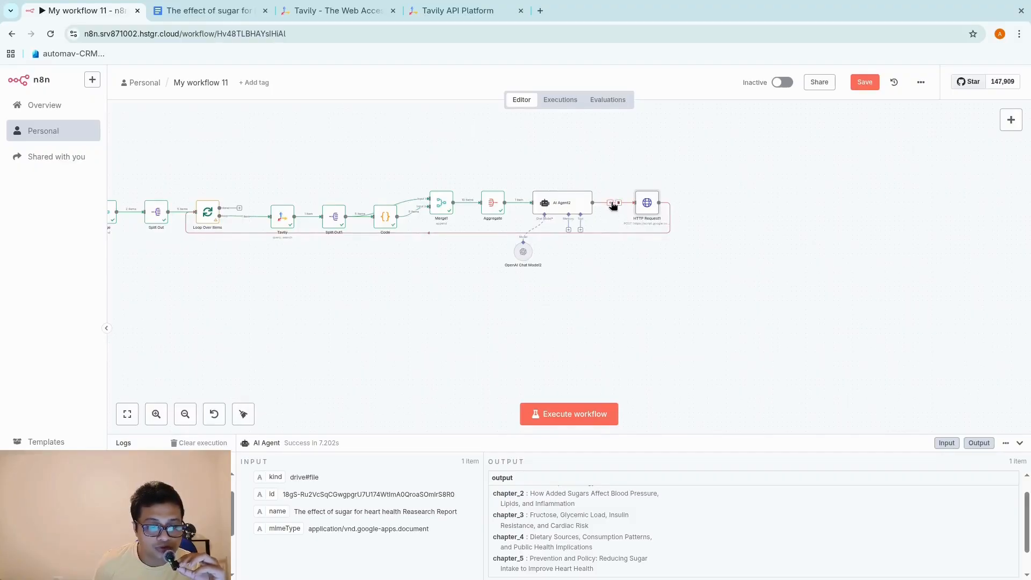
{"action": "left_click", "coordinate": [612, 203]}
{"action": "type", "text": "wai"}
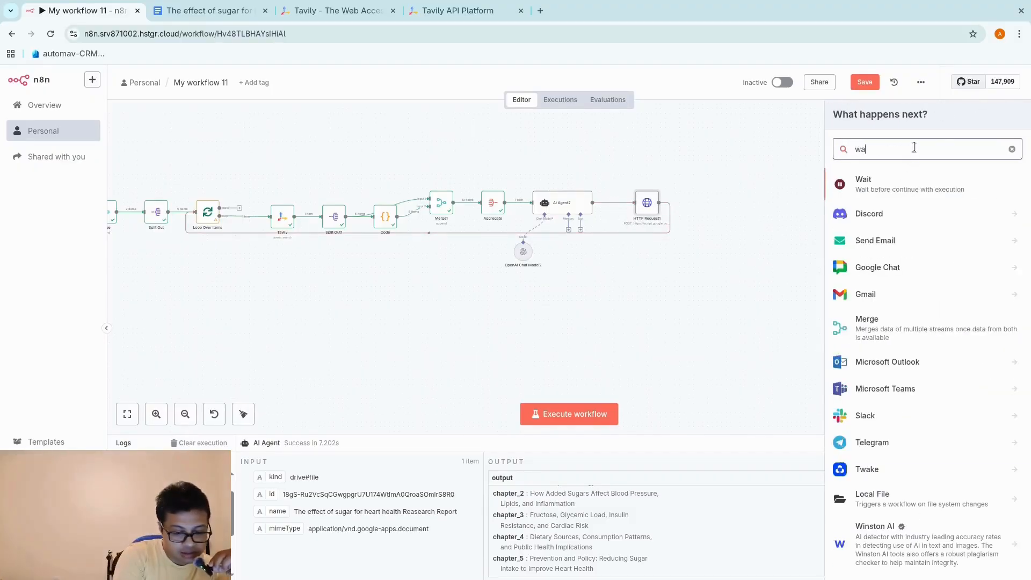
{"action": "left_click", "coordinate": [863, 182]}
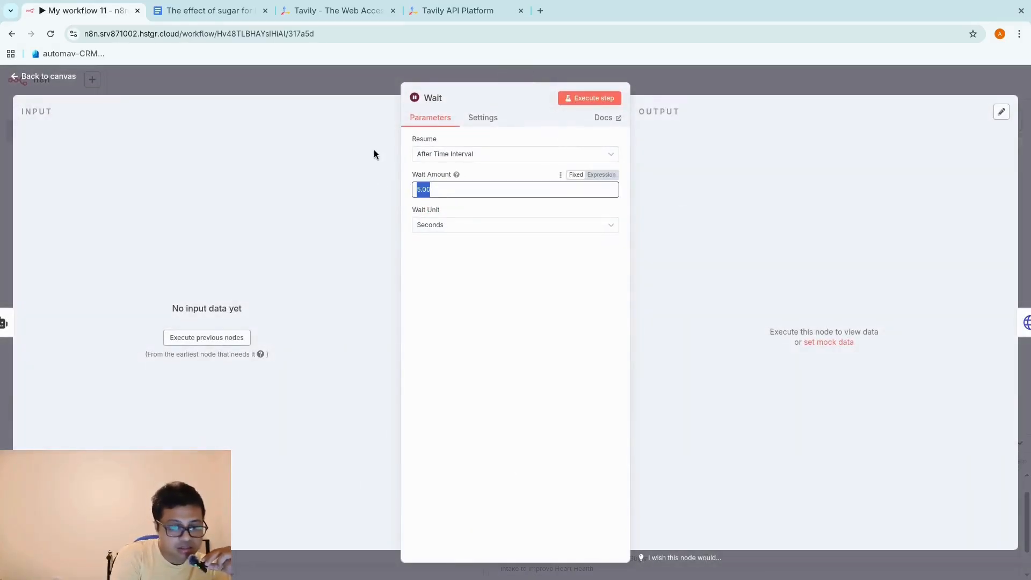
{"action": "type", "text": "1"}
{"action": "left_click", "coordinate": [650, 77]}
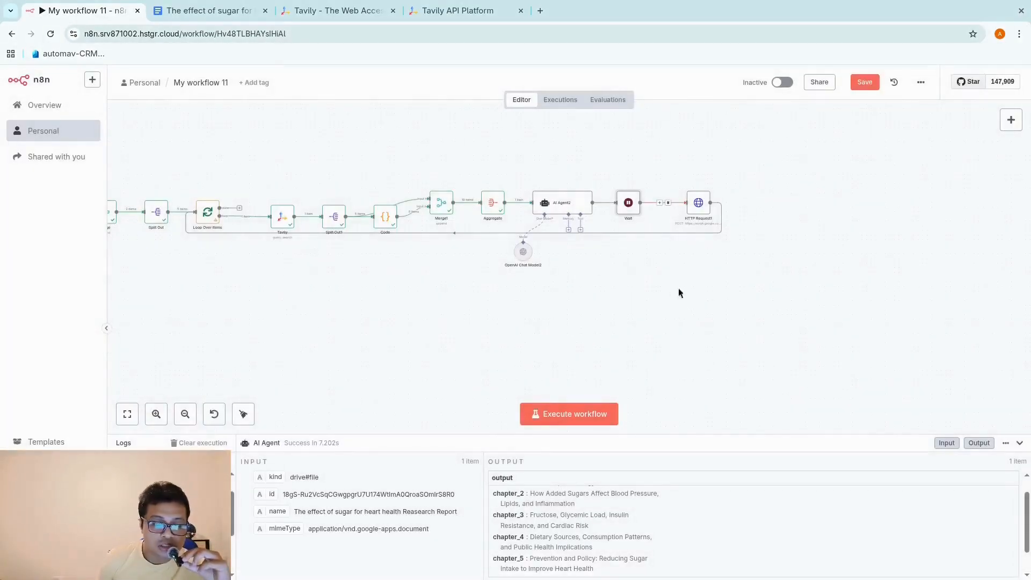
{"action": "mouse_move", "coordinate": [629, 208]}
{"action": "left_mouse_down"}
{"action": "mouse_move", "coordinate": [645, 209]}
{"action": "mouse_move", "coordinate": [631, 204]}
{"action": "left_mouse_up"}
{"action": "left_click_drag", "start_coordinate": [697, 207], "coordinate": [687, 206]}
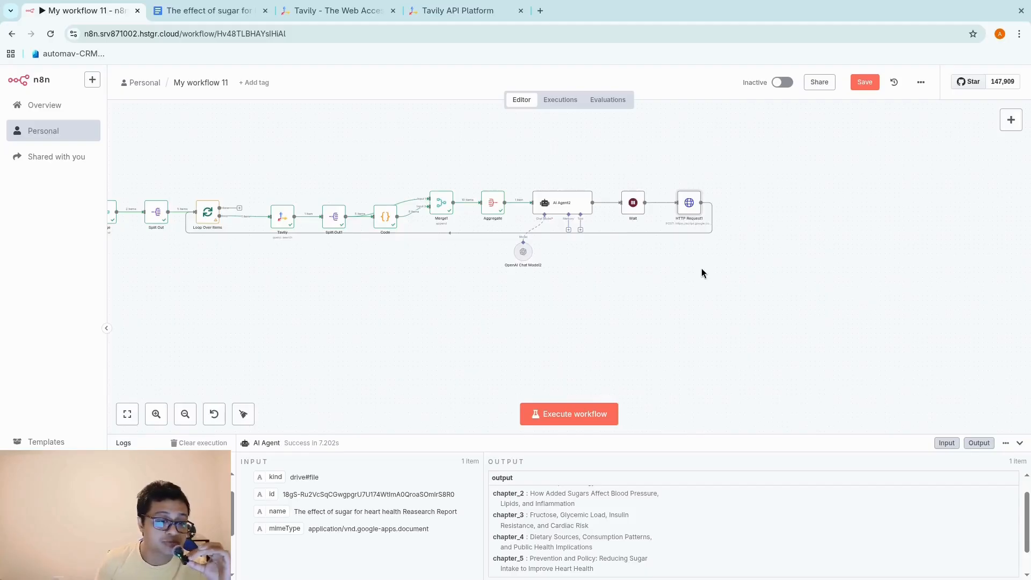
Save the workflow and execute it up to the copied HTTP Request node at the end of the loop
{"action": "left_click", "coordinate": [863, 84]}
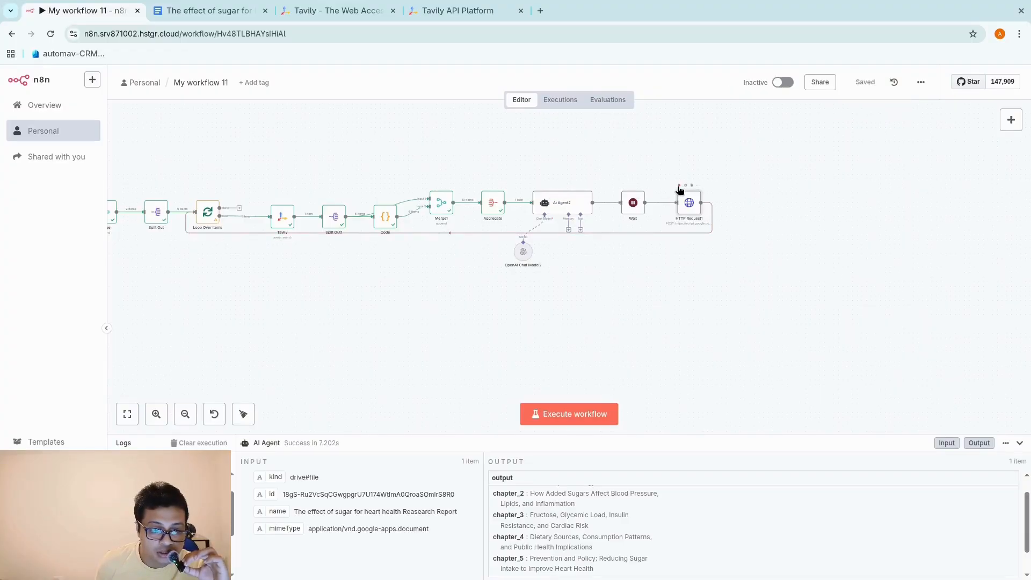
{"action": "left_click", "coordinate": [679, 186]}
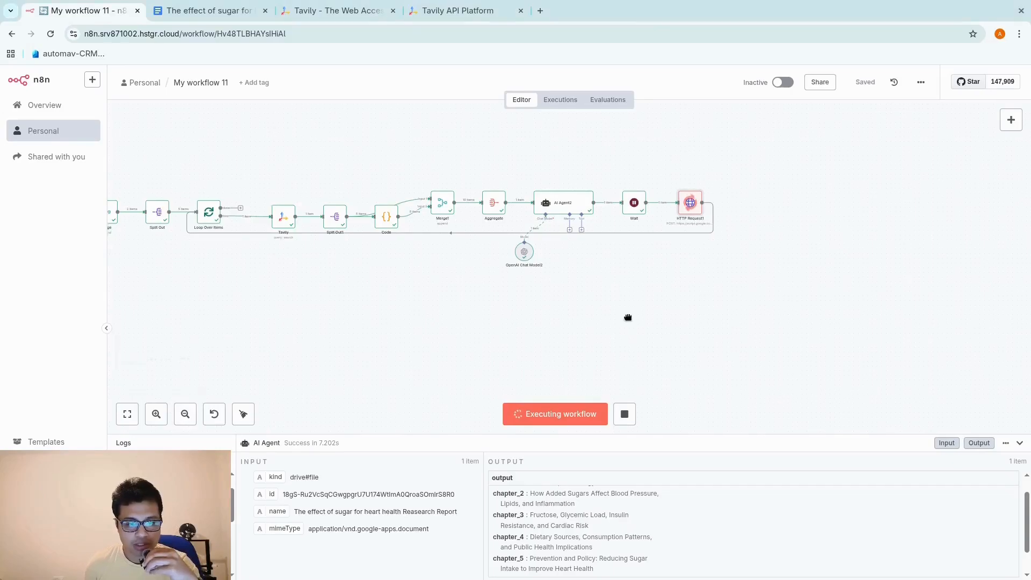
{"action": "left_click_drag", "start_coordinate": [629, 316], "coordinate": [785, 348]}
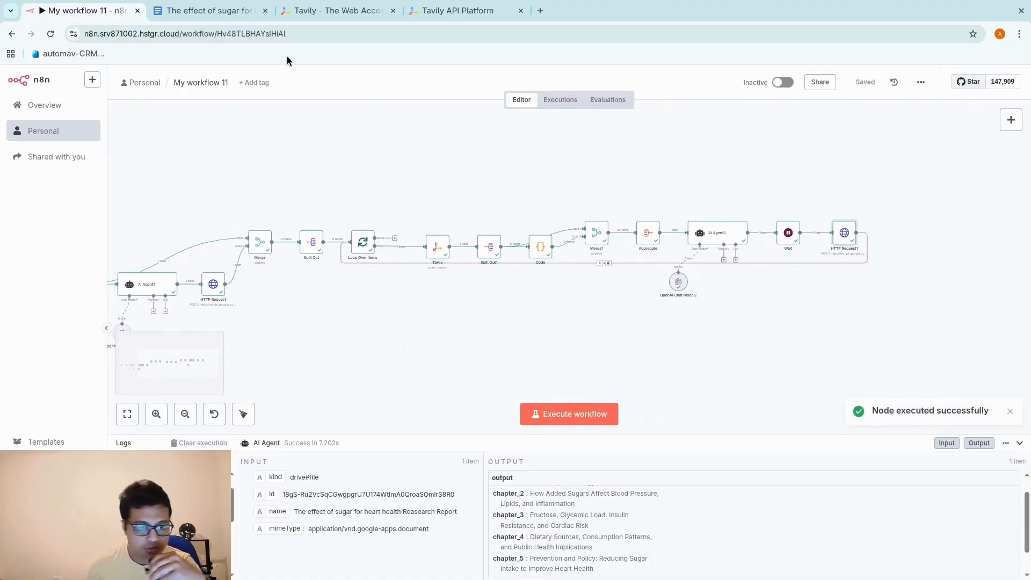
Switch to the Google Docs report, review the introduction and the generated first chapter, and inspect the link of its first reference
{"action": "left_click", "coordinate": [202, 10]}
{"action": "scroll", "coordinate": [408, 340], "scroll_direction": "down", "scroll_amount": 10}
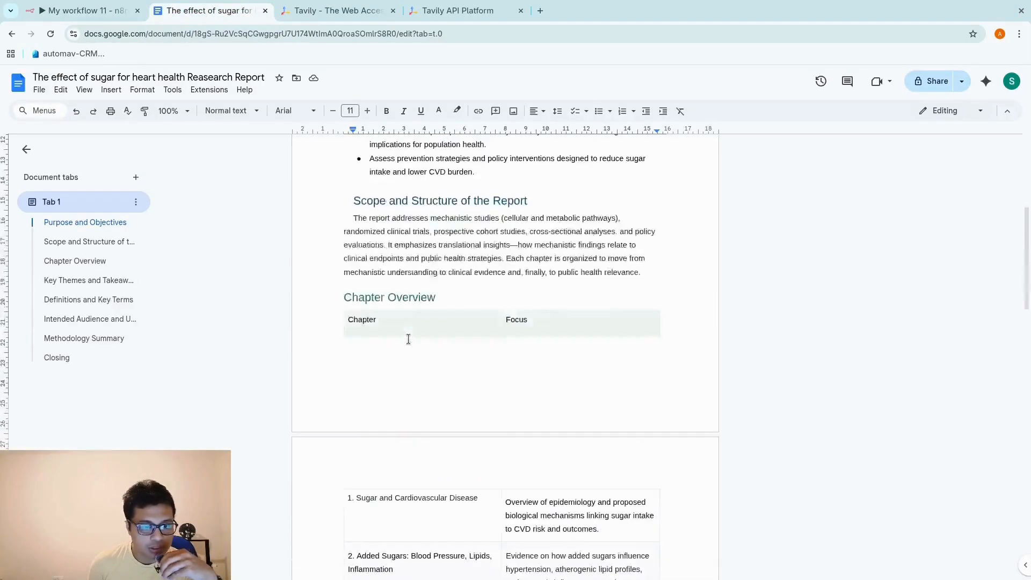
{"action": "scroll", "coordinate": [408, 339], "scroll_direction": "down", "scroll_amount": 7}
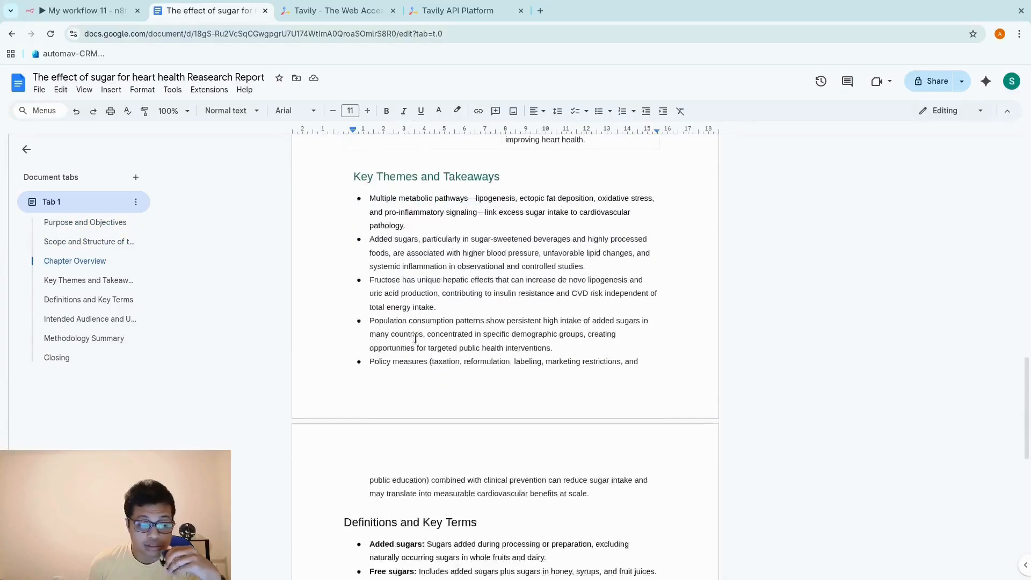
{"action": "scroll", "coordinate": [415, 338], "scroll_direction": "down", "scroll_amount": 7}
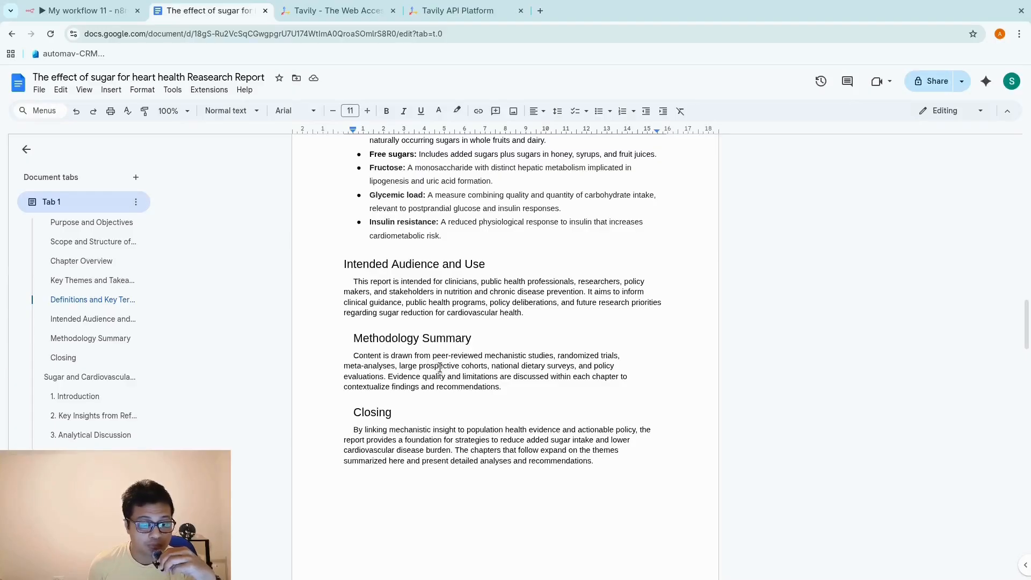
{"action": "scroll", "coordinate": [439, 368], "scroll_direction": "down", "scroll_amount": 8}
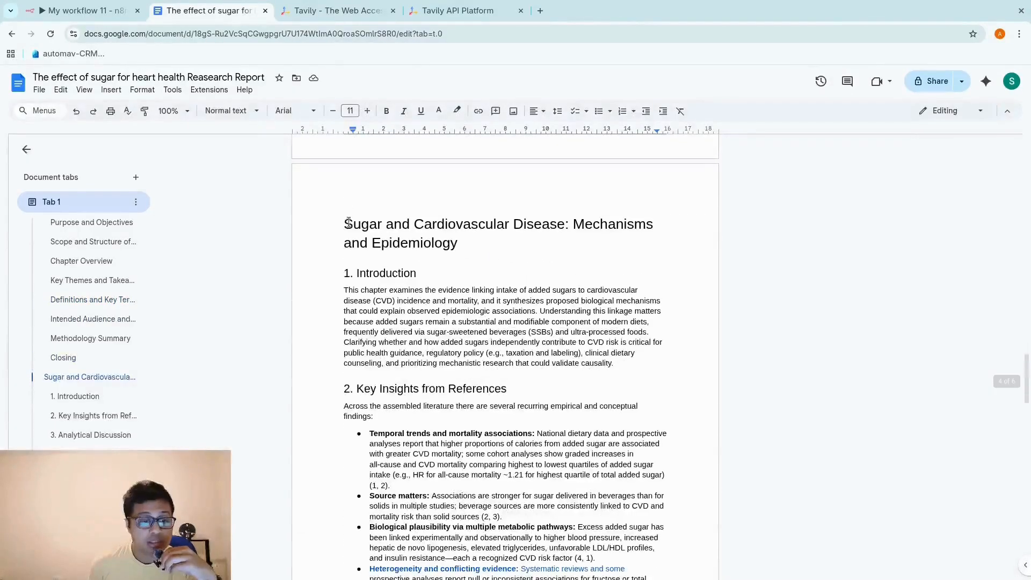
{"action": "left_click_drag", "start_coordinate": [348, 222], "coordinate": [542, 338]}
{"action": "scroll", "coordinate": [560, 346], "scroll_direction": "down", "scroll_amount": 12}
{"action": "left_click", "coordinate": [506, 271]}
{"action": "left_click", "coordinate": [506, 271]}
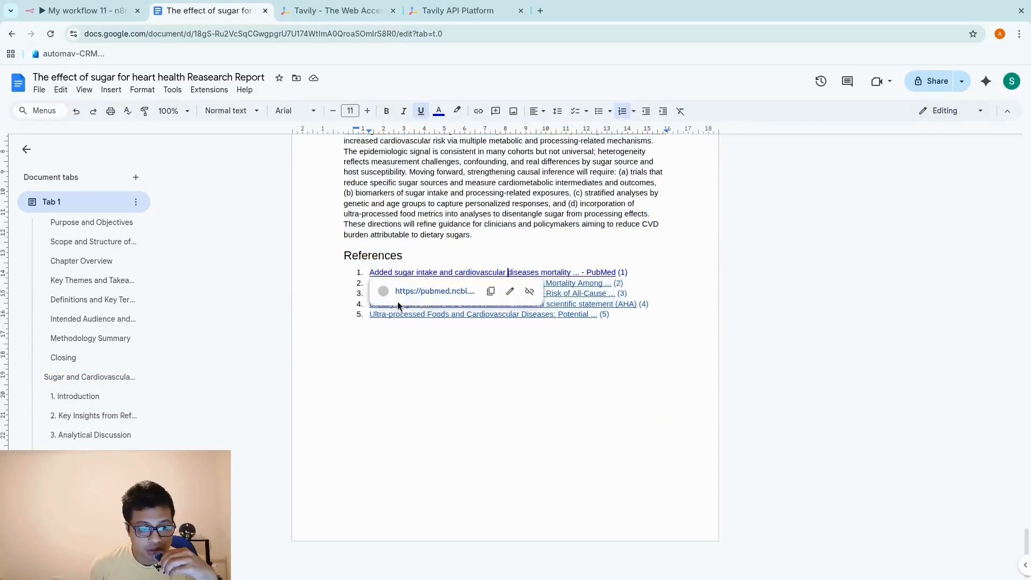
Open the source pages of the report's first and fourth references to check their links, and close the fourth reference's page
{"action": "left_click", "coordinate": [410, 290]}
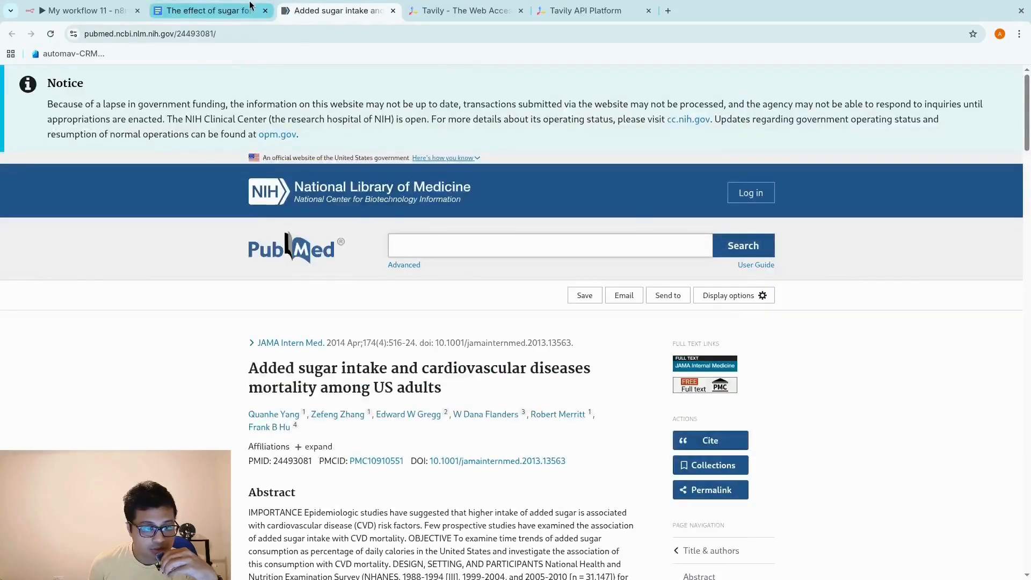
{"action": "left_click", "coordinate": [209, 11]}
{"action": "left_click", "coordinate": [438, 302]}
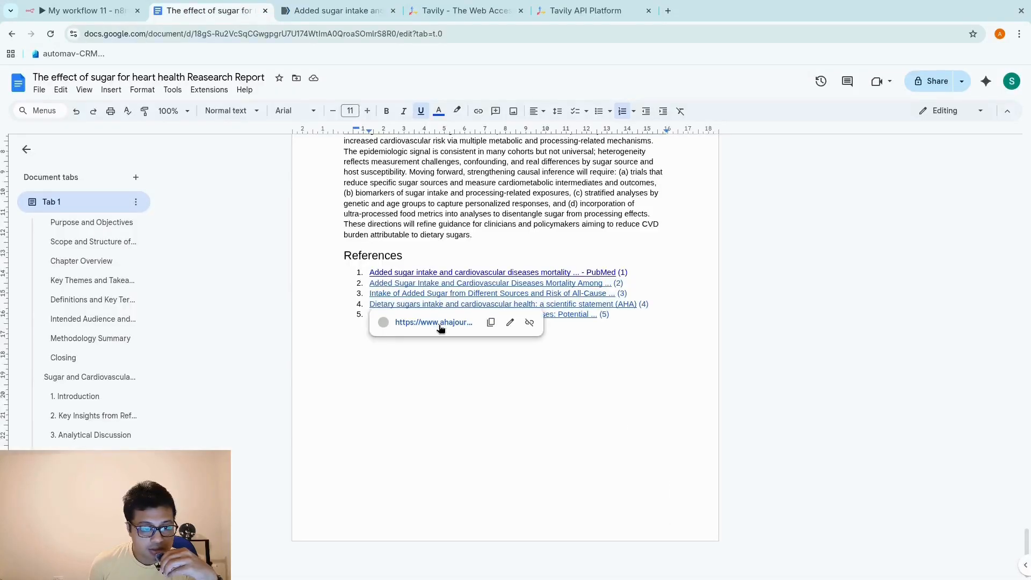
{"action": "left_click", "coordinate": [439, 323]}
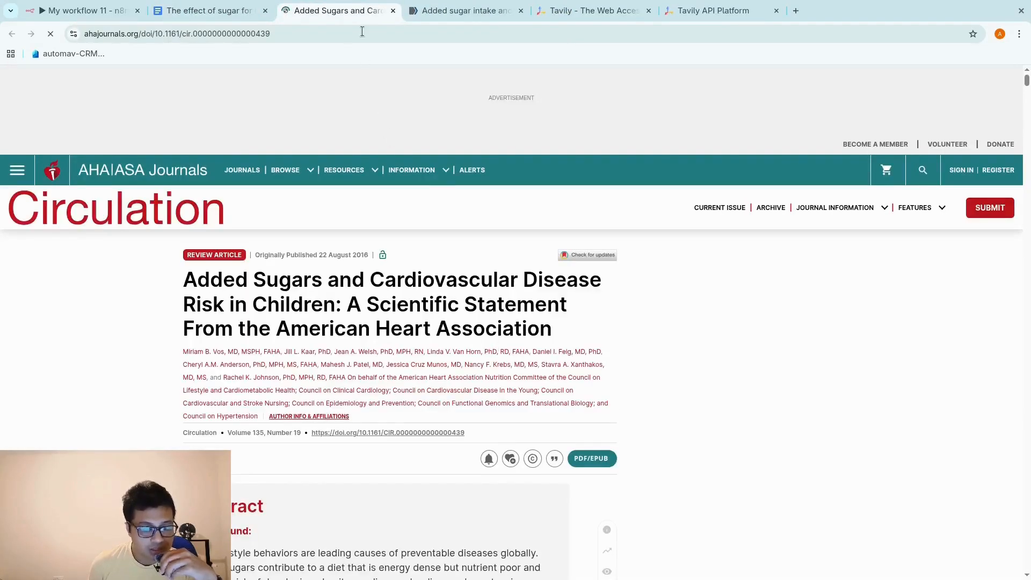
{"action": "key", "text": "ctrl+w"}
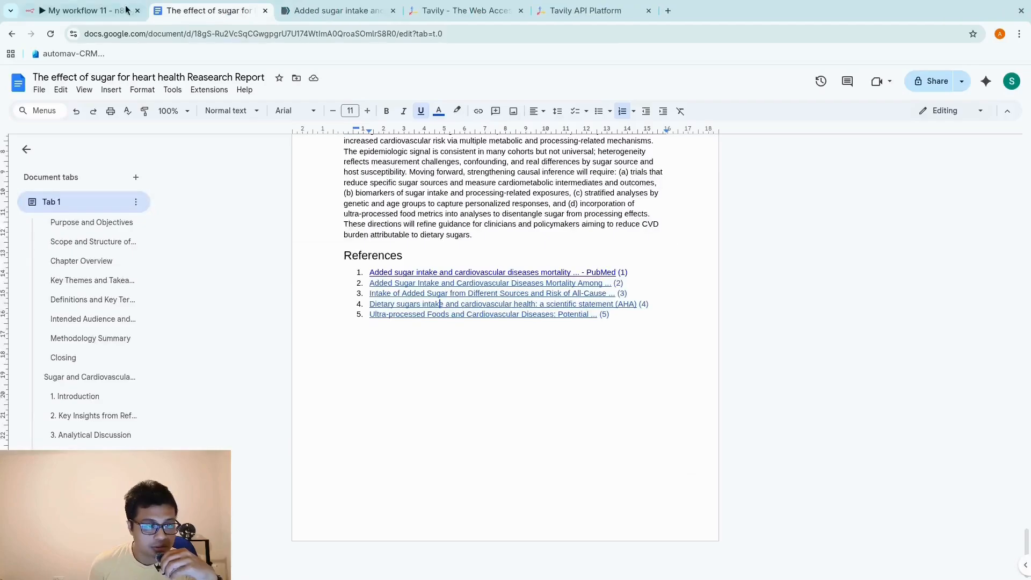
{"action": "left_click", "coordinate": [86, 11]}
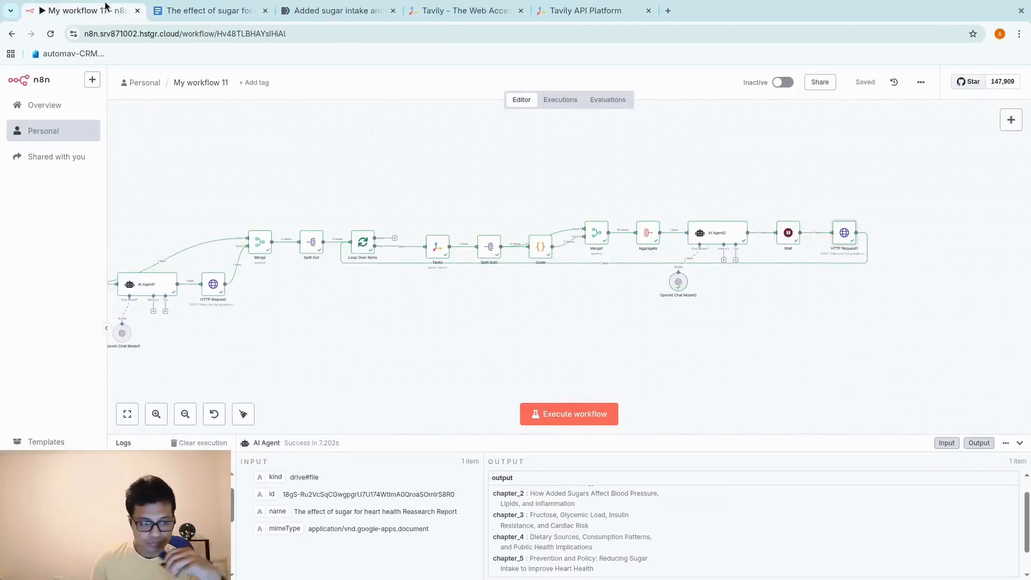
{"action": "left_click_drag", "start_coordinate": [321, 358], "coordinate": [632, 342]}
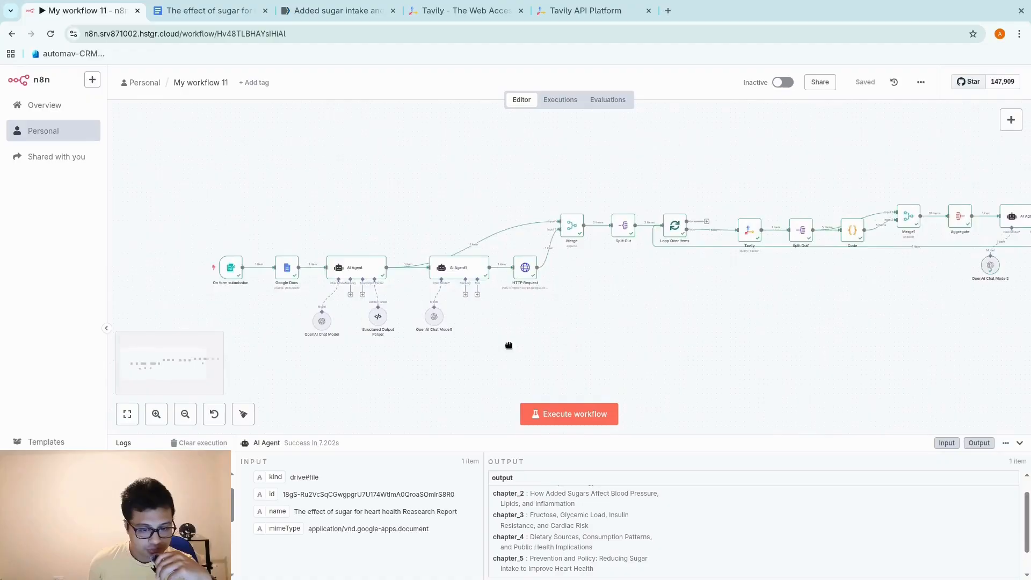
{"action": "left_click_drag", "start_coordinate": [508, 345], "coordinate": [572, 328]}
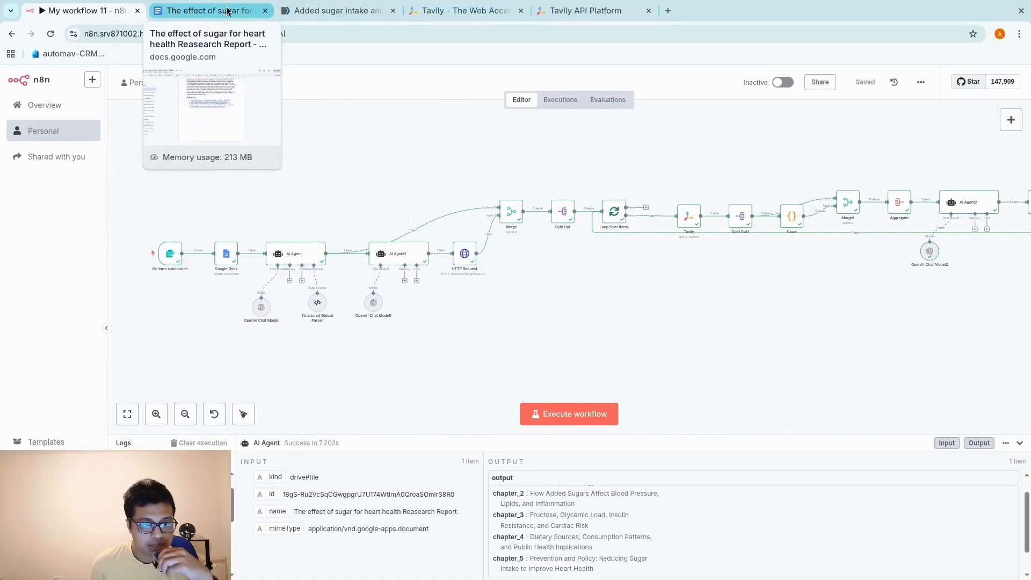
Switch to the Google Docs report and copy "Sugar and Heart Health" from the introduction's title line
{"action": "left_click", "coordinate": [194, 11]}
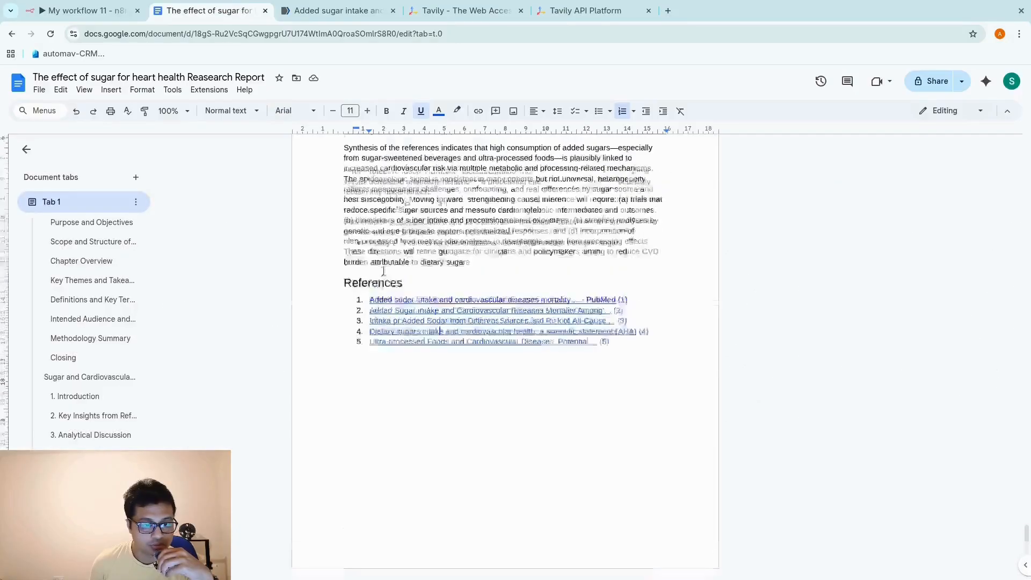
{"action": "scroll", "coordinate": [774, 256], "scroll_direction": "up", "scroll_amount": 20}
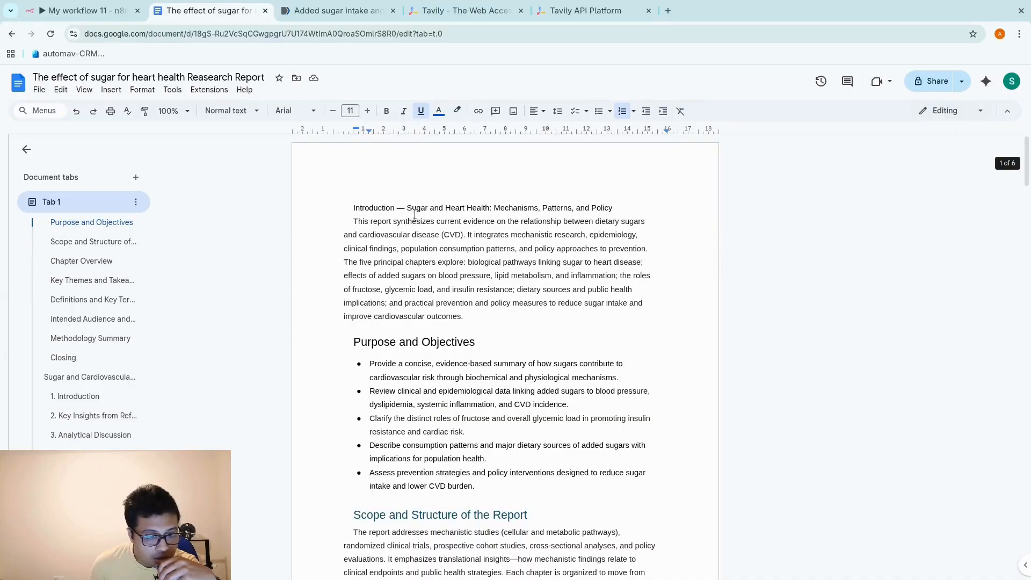
{"action": "left_click_drag", "start_coordinate": [407, 206], "coordinate": [486, 208]}
{"action": "right_click", "coordinate": [486, 208]}
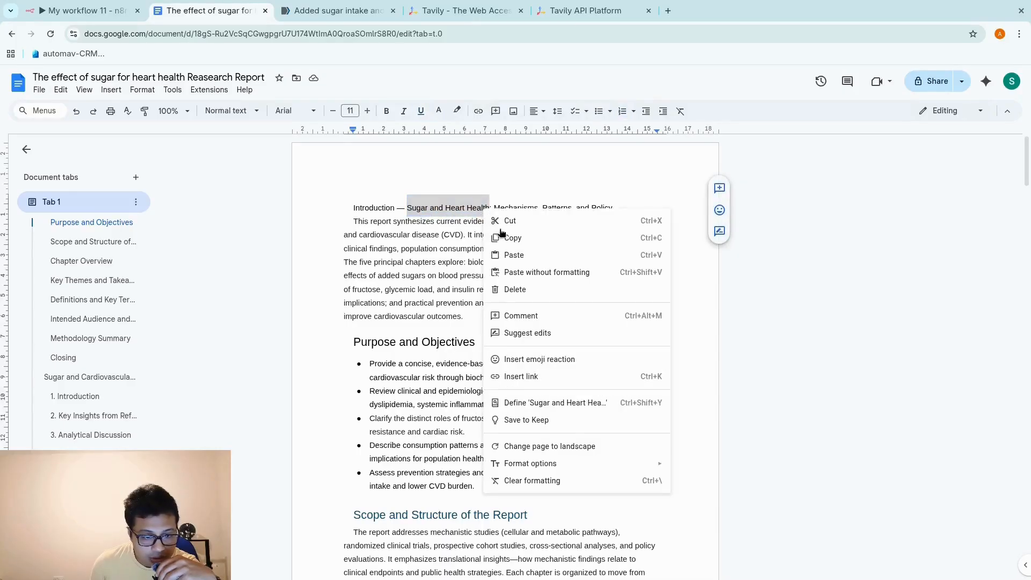
{"action": "left_click", "coordinate": [504, 240]}
Switch back to the n8n workflow and close the old Google Docs report
{"action": "left_click", "coordinate": [86, 11]}
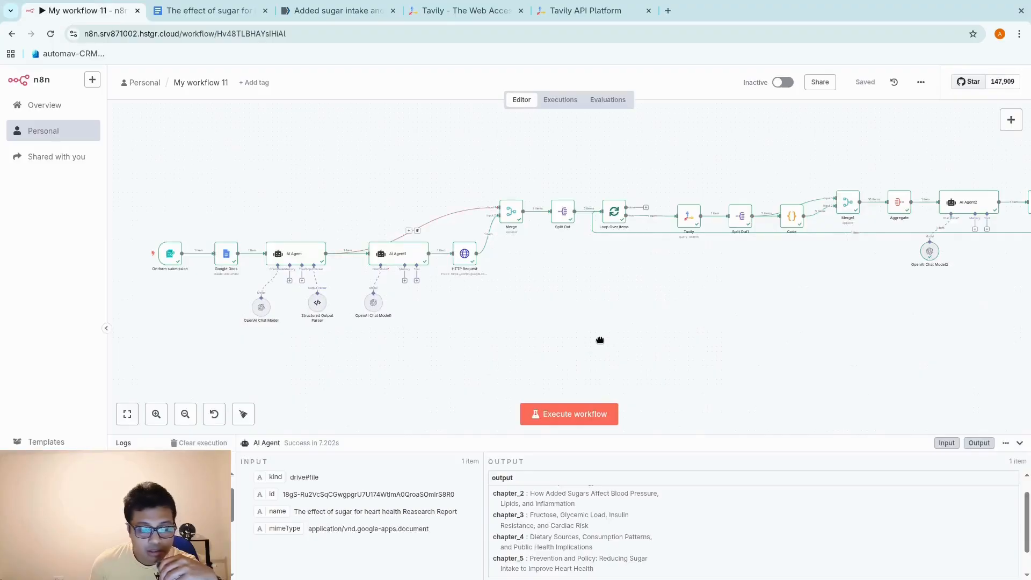
{"action": "scroll", "coordinate": [558, 346], "scroll_direction": "right", "scroll_amount": 3}
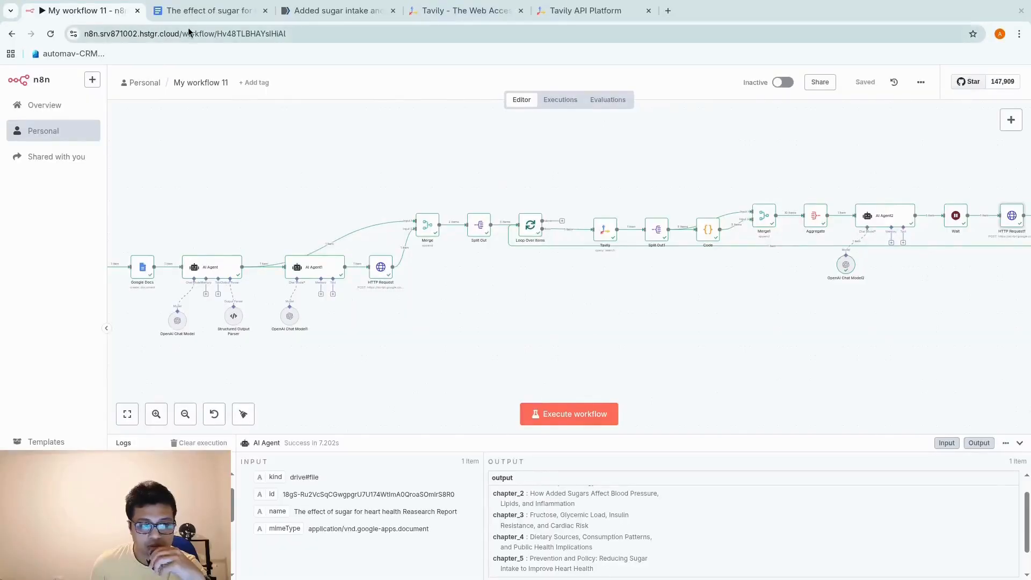
{"action": "left_click", "coordinate": [266, 10]}
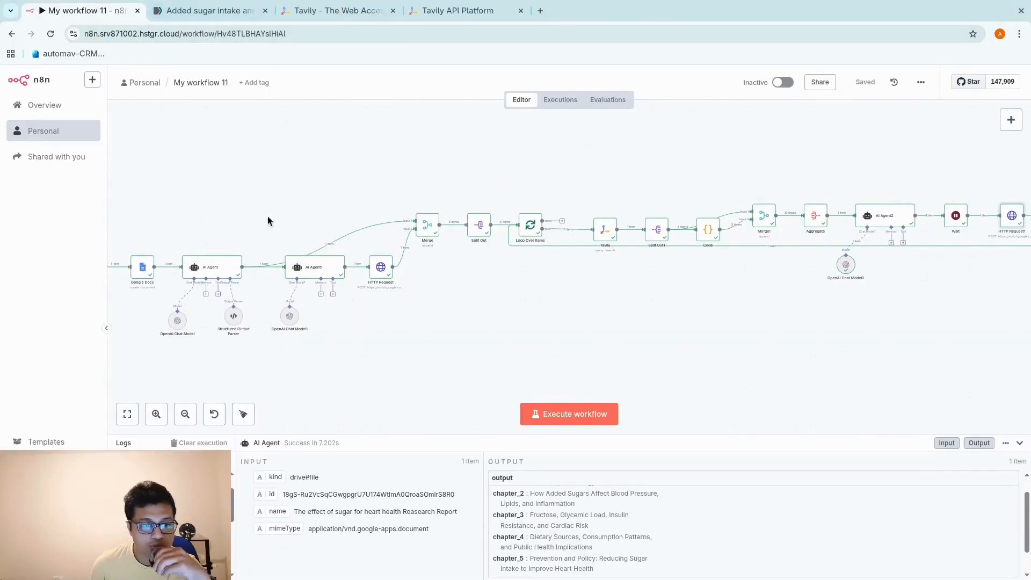
Execute the whole workflow and submit its form with the copied topic name "Sugar and Heart Health"
{"action": "left_click", "coordinate": [574, 414]}
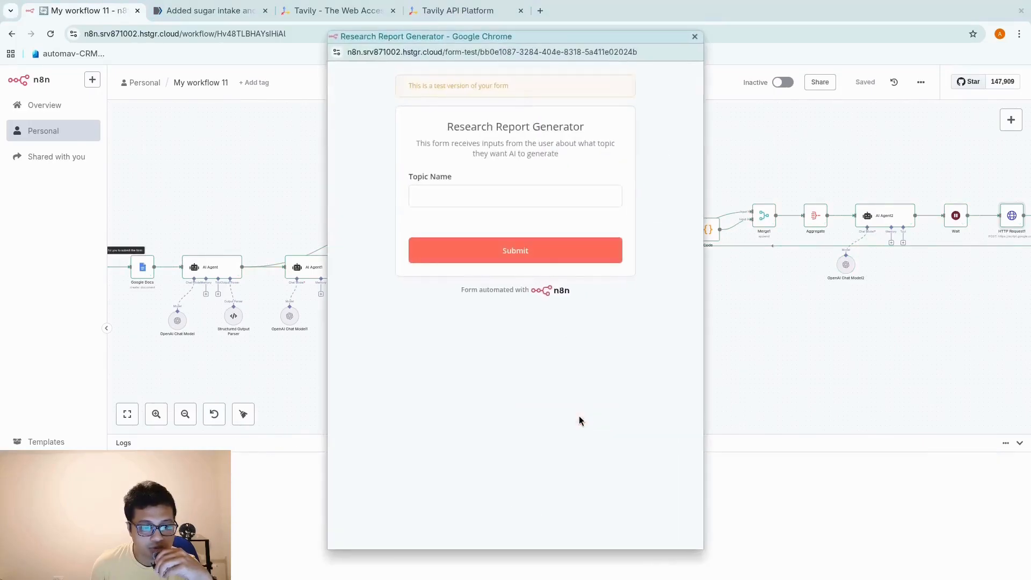
{"action": "right_click", "coordinate": [480, 200]}
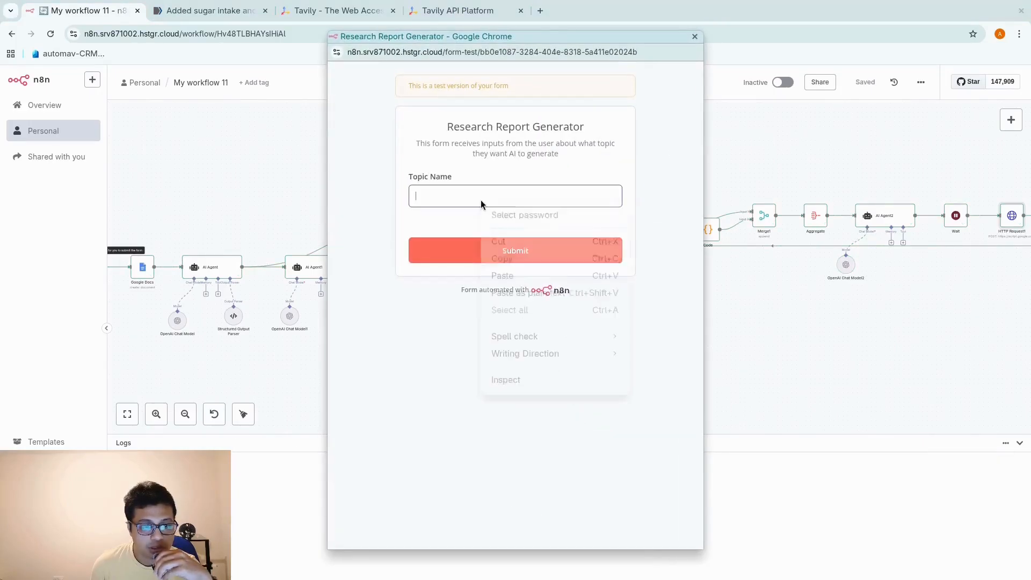
{"action": "left_click", "coordinate": [502, 276]}
{"action": "left_click", "coordinate": [524, 244]}
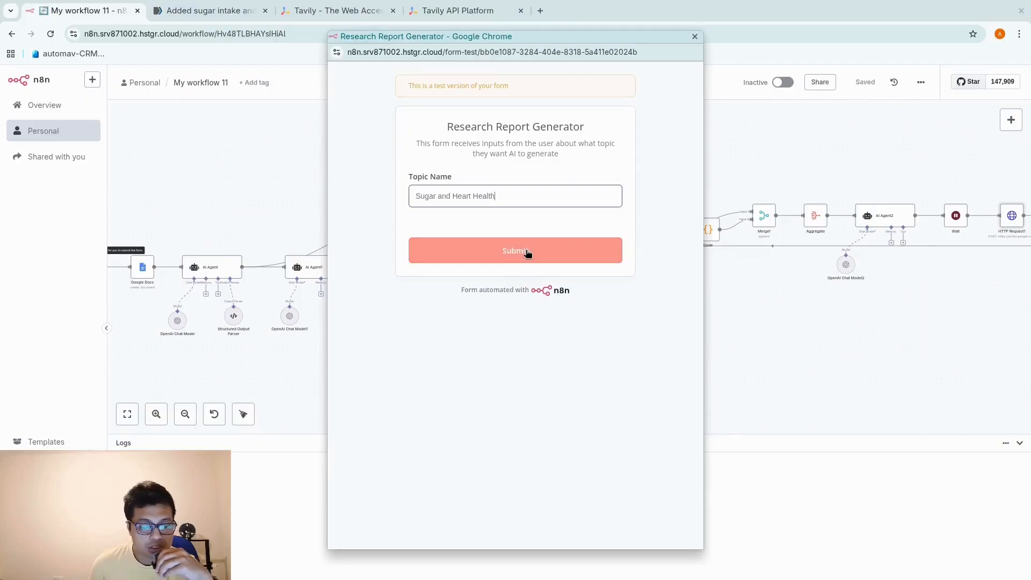
{"action": "left_click", "coordinate": [526, 252]}
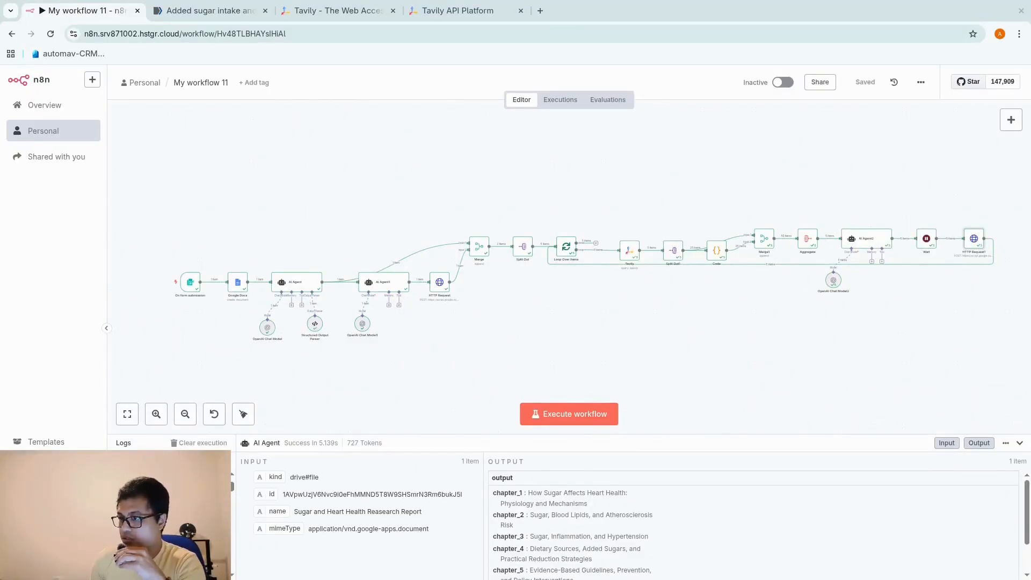
Bring the new Sugar and Heart Health Google Docs report into the browser window and examine its introduction, chapter table and key questions
{"action": "left_click_drag", "start_coordinate": [1029, 156], "coordinate": [210, 7]}
{"action": "scroll", "coordinate": [842, 265], "scroll_direction": "up", "scroll_amount": 5}
{"action": "scroll", "coordinate": [842, 268], "scroll_direction": "up", "scroll_amount": 4}
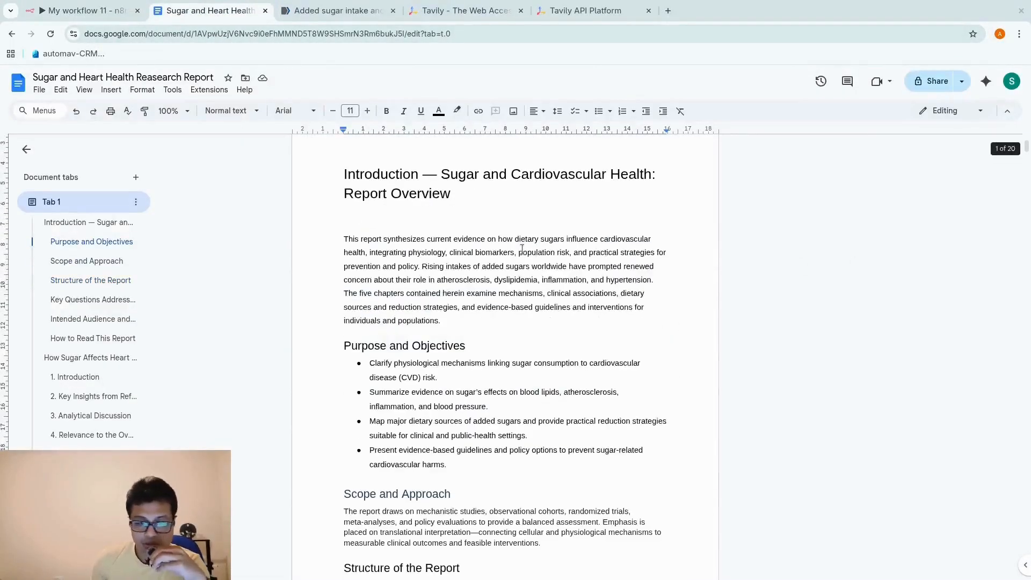
{"action": "scroll", "coordinate": [384, 269], "scroll_direction": "down", "scroll_amount": 8}
{"action": "scroll", "coordinate": [460, 314], "scroll_direction": "up", "scroll_amount": 5}
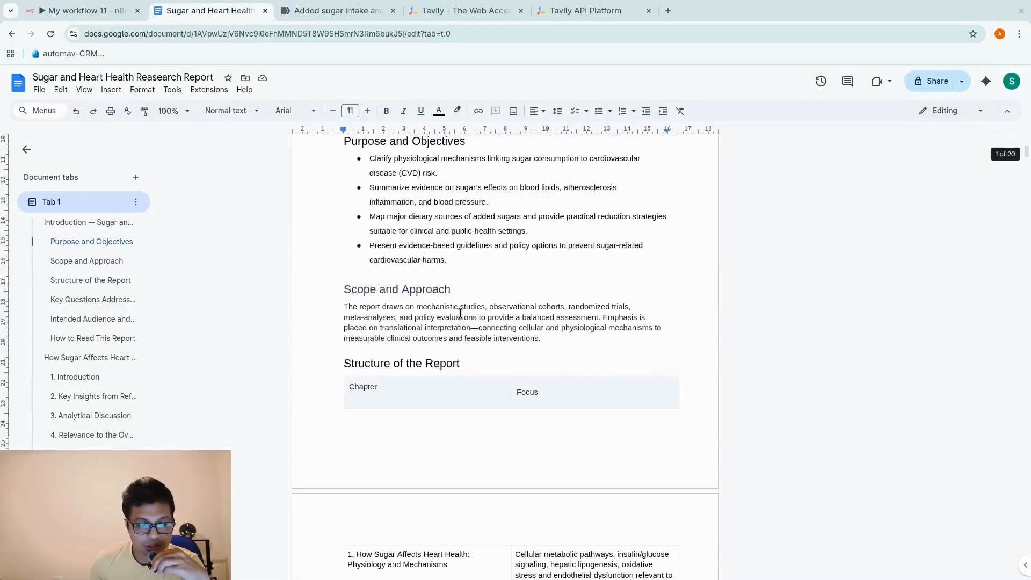
{"action": "scroll", "coordinate": [478, 322], "scroll_direction": "up", "scroll_amount": 5}
{"action": "scroll", "coordinate": [490, 329], "scroll_direction": "down", "scroll_amount": 8}
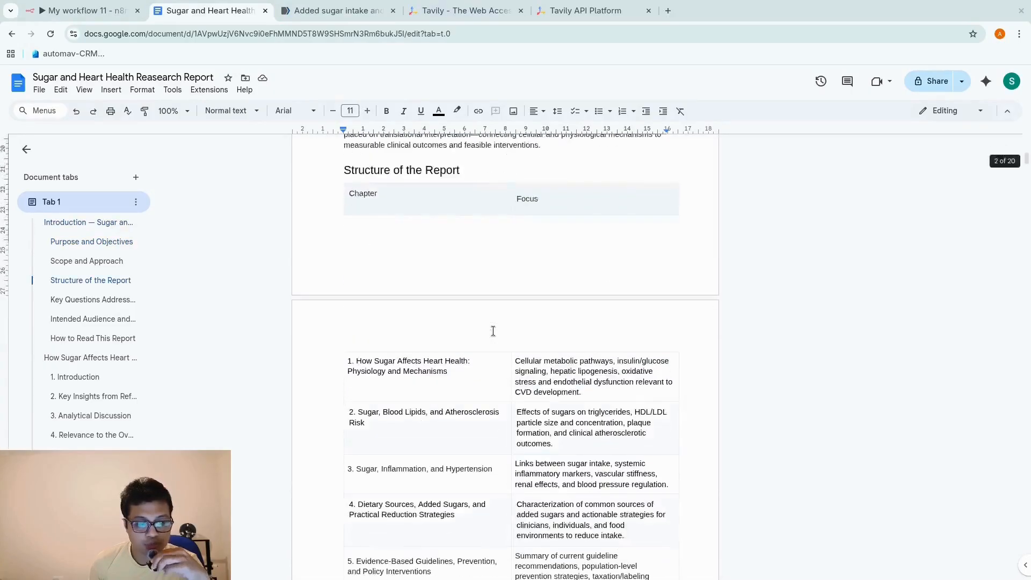
{"action": "scroll", "coordinate": [503, 338], "scroll_direction": "down", "scroll_amount": 5}
{"action": "scroll", "coordinate": [510, 341], "scroll_direction": "up", "scroll_amount": 3}
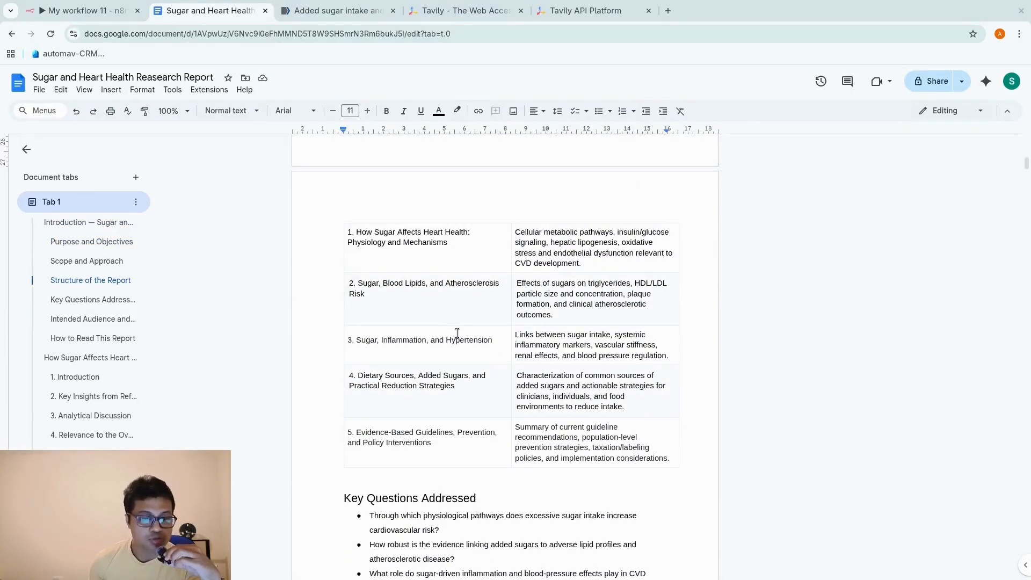
{"action": "scroll", "coordinate": [454, 342], "scroll_direction": "up", "scroll_amount": 3}
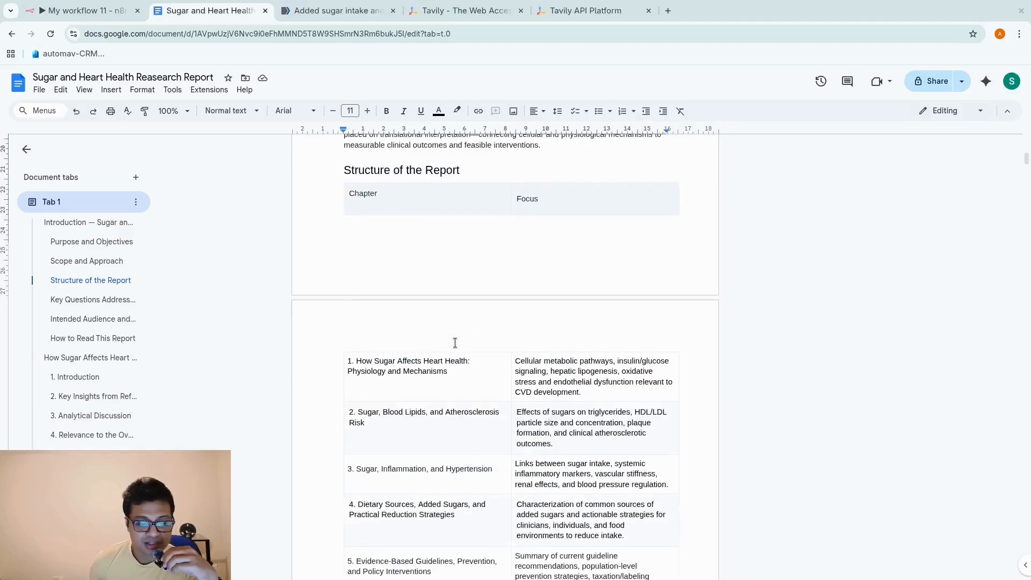
{"action": "scroll", "coordinate": [455, 342], "scroll_direction": "down", "scroll_amount": 7}
{"action": "scroll", "coordinate": [454, 346], "scroll_direction": "up", "scroll_amount": 4}
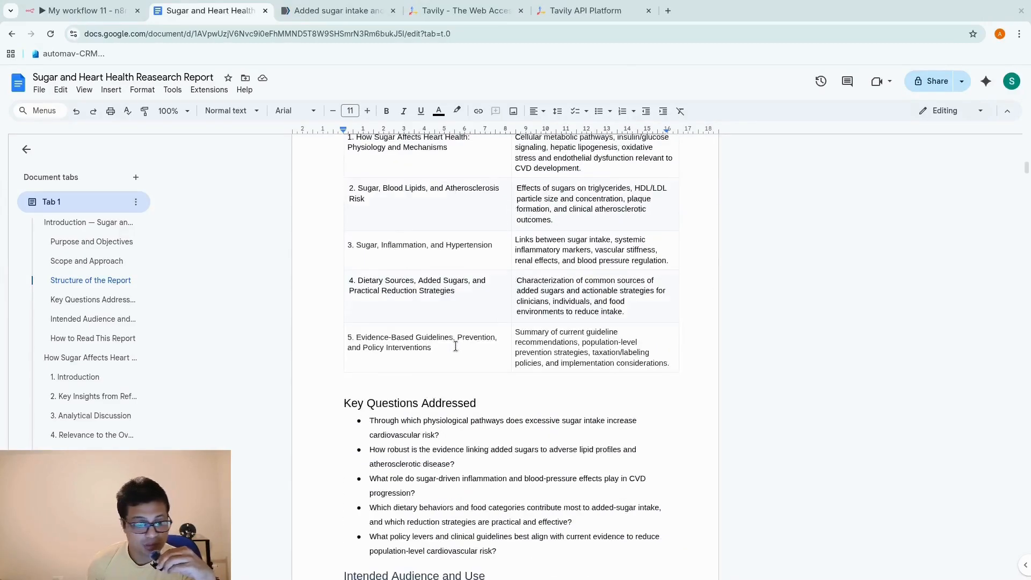
{"action": "scroll", "coordinate": [454, 347], "scroll_direction": "up", "scroll_amount": 6}
Examine the report's first chapter with its references, and the conclusion and reference list of the last chapter
{"action": "scroll", "coordinate": [528, 408], "scroll_direction": "down", "scroll_amount": 20}
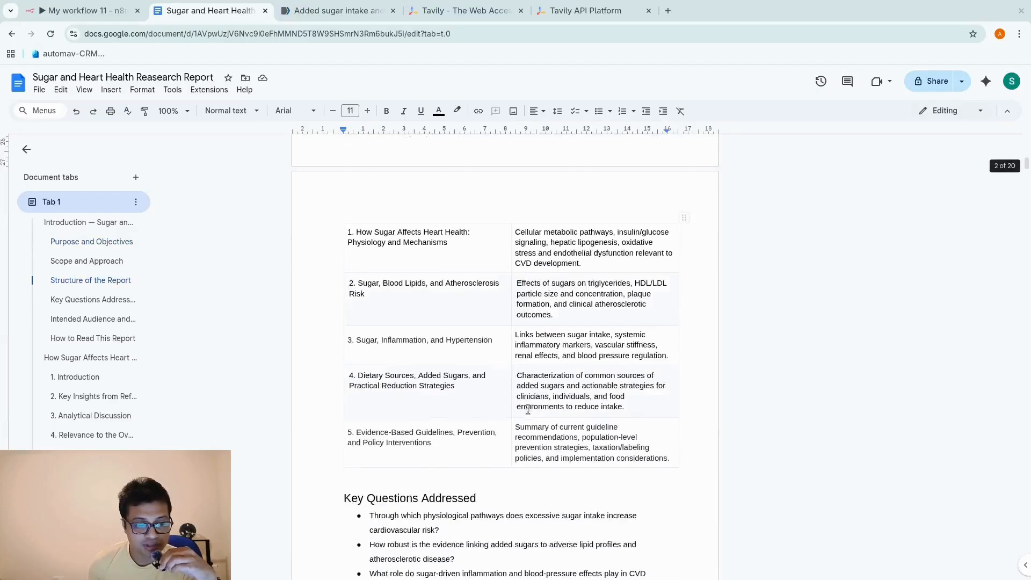
{"action": "scroll", "coordinate": [492, 422], "scroll_direction": "down", "scroll_amount": 15}
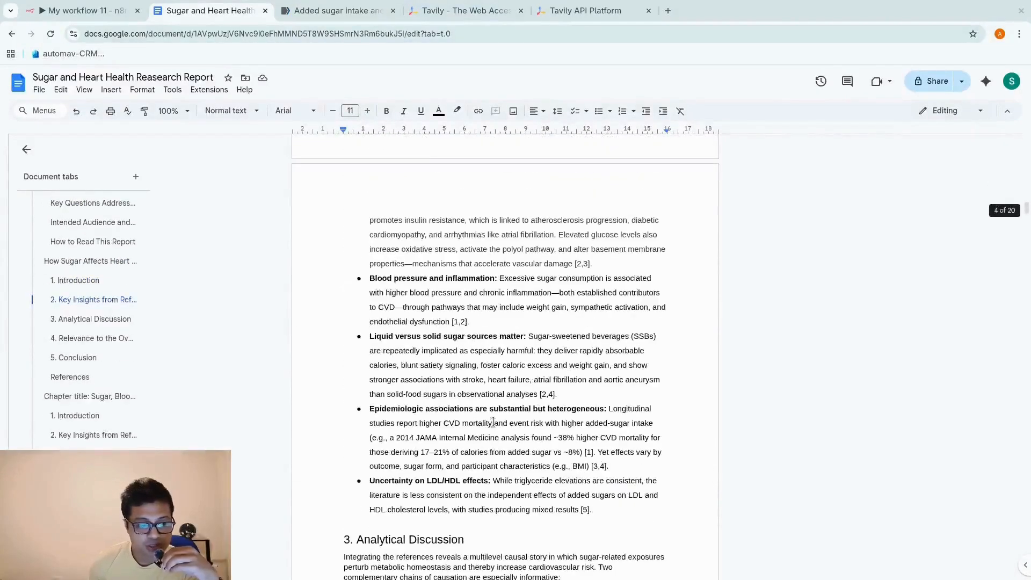
{"action": "scroll", "coordinate": [510, 418], "scroll_direction": "down", "scroll_amount": 20}
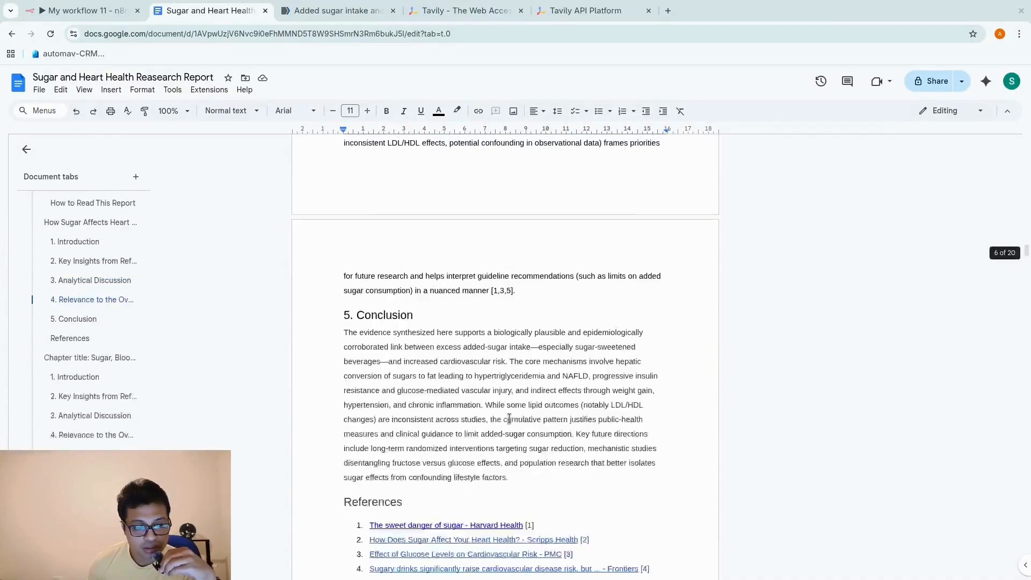
{"action": "left_click_drag", "start_coordinate": [1028, 288], "coordinate": [1027, 547]}
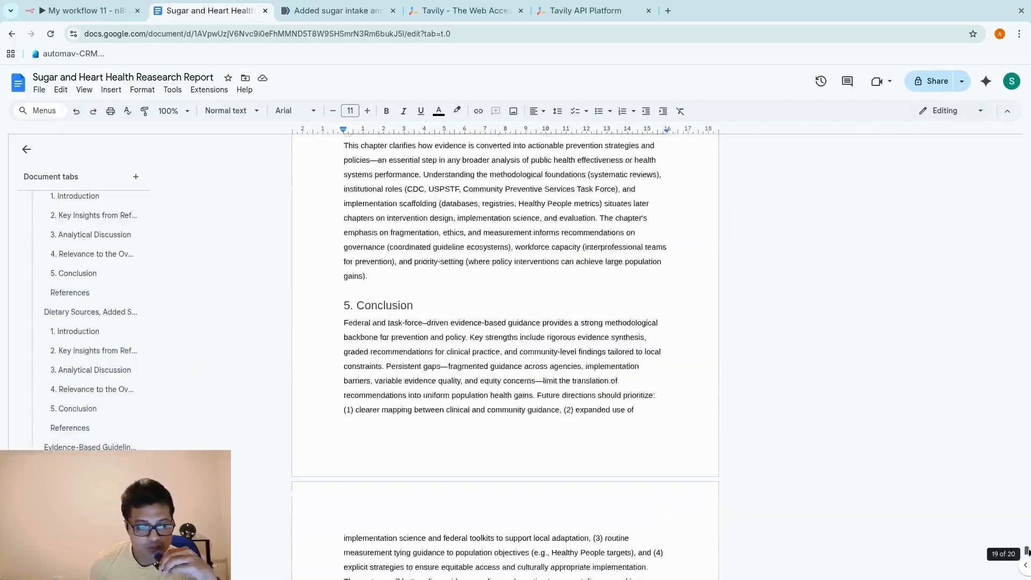
{"action": "scroll", "coordinate": [564, 423], "scroll_direction": "down", "scroll_amount": 7}
{"action": "scroll", "coordinate": [476, 445], "scroll_direction": "up", "scroll_amount": 4}
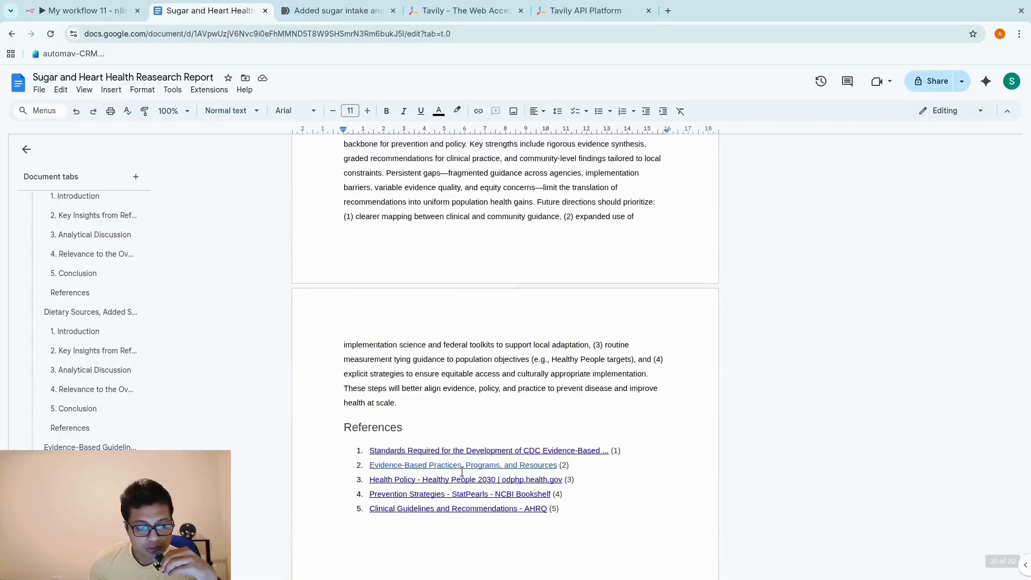
{"action": "scroll", "coordinate": [459, 472], "scroll_direction": "down", "scroll_amount": 1}
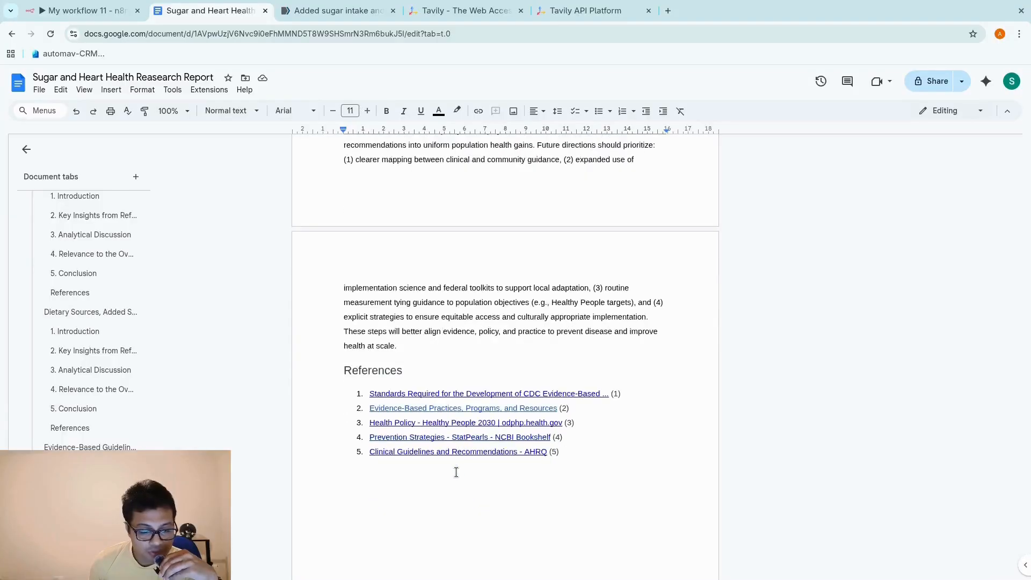
Open the source page of the last chapter's AHRQ reference, and return to the report to review that chapter from its end to its start
{"action": "left_click", "coordinate": [437, 445]}
{"action": "left_click", "coordinate": [436, 460]}
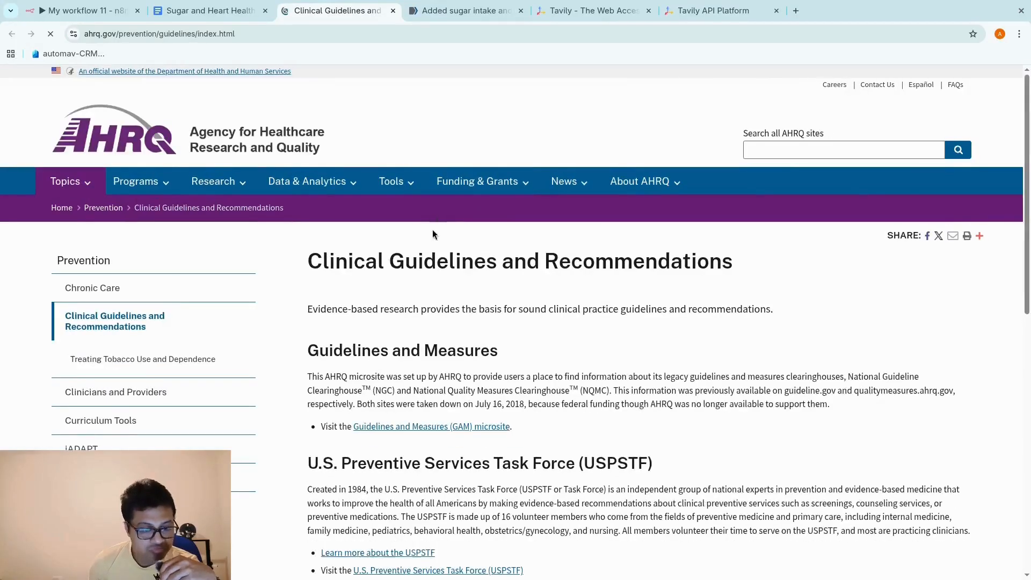
{"action": "left_click", "coordinate": [219, 15]}
{"action": "scroll", "coordinate": [698, 413], "scroll_direction": "up", "scroll_amount": 8}
{"action": "scroll", "coordinate": [617, 413], "scroll_direction": "up", "scroll_amount": 15}
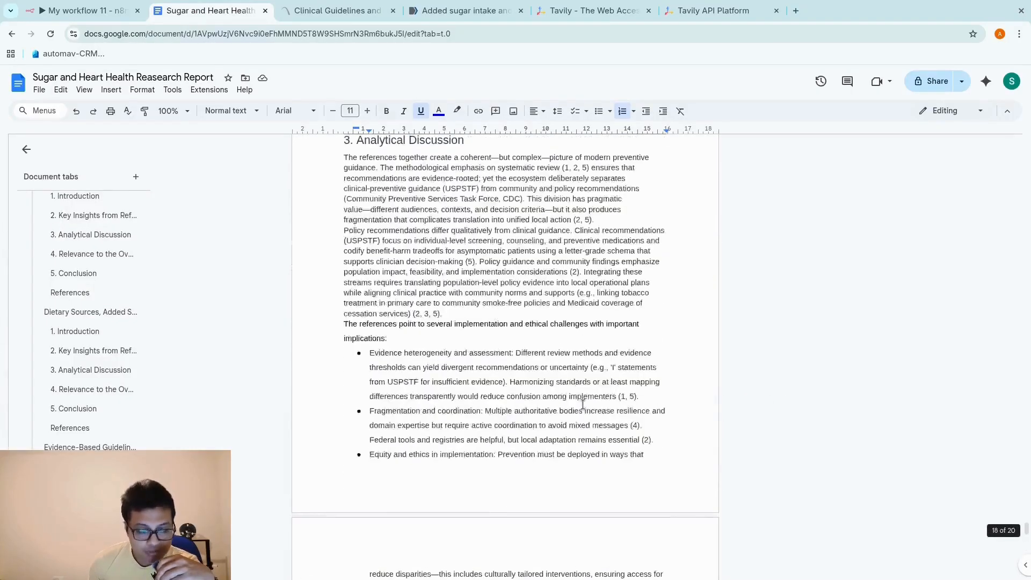
{"action": "scroll", "coordinate": [578, 401], "scroll_direction": "up", "scroll_amount": 2}
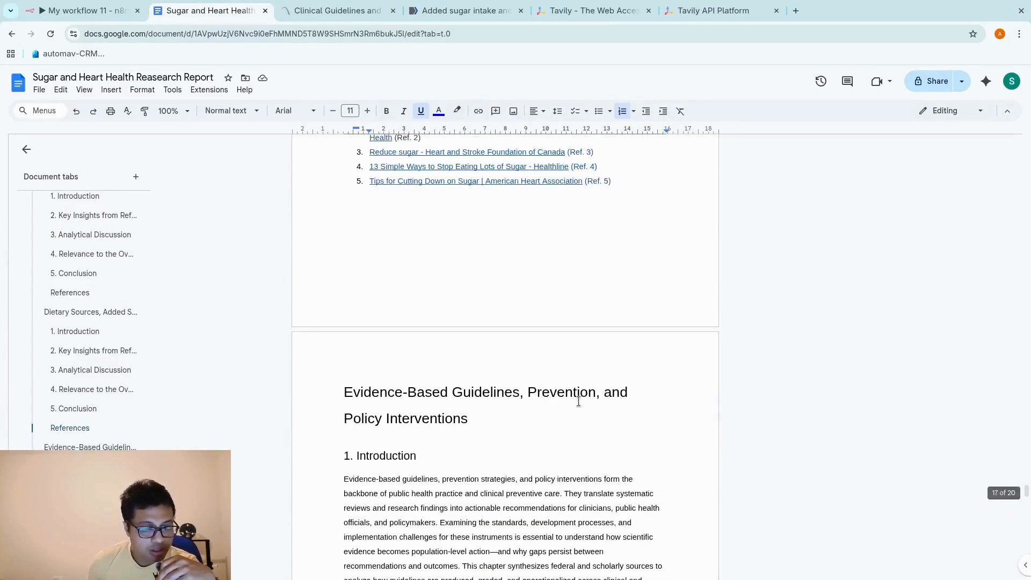